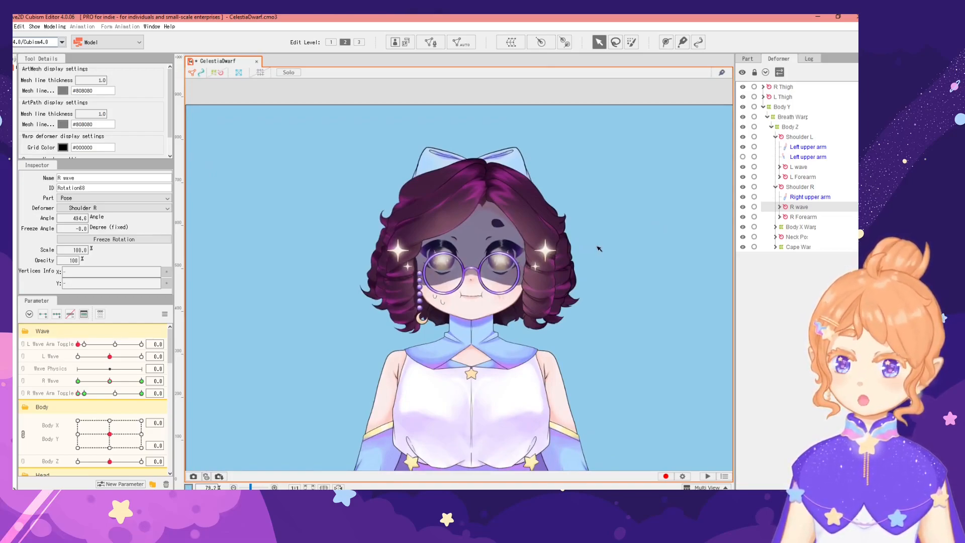
Examine the character's face, hair and body, and briefly select the Happy Sparkles mesh to inspect it.
scroll(603, 253, "up", 2)
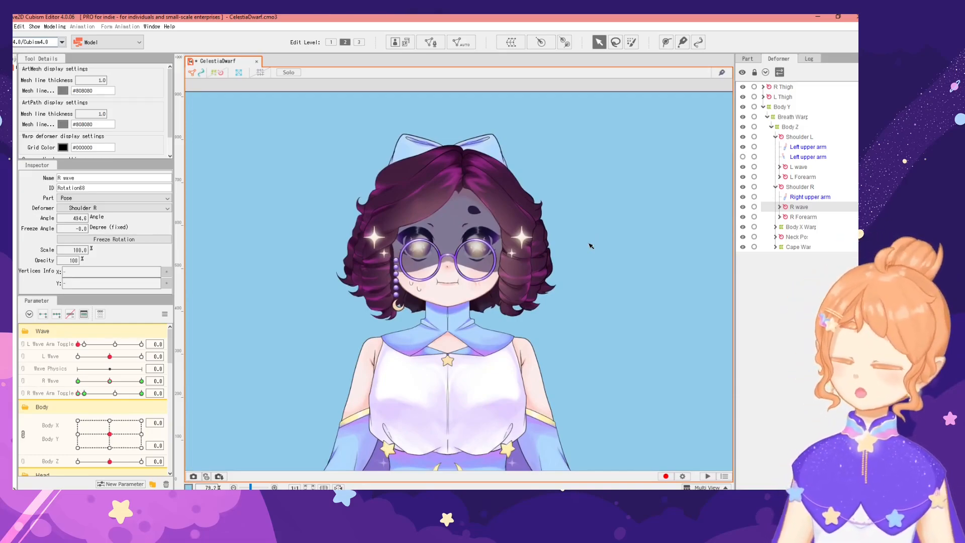
left_click_drag(618, 288, 579, 261)
scroll(525, 280, "down", 5)
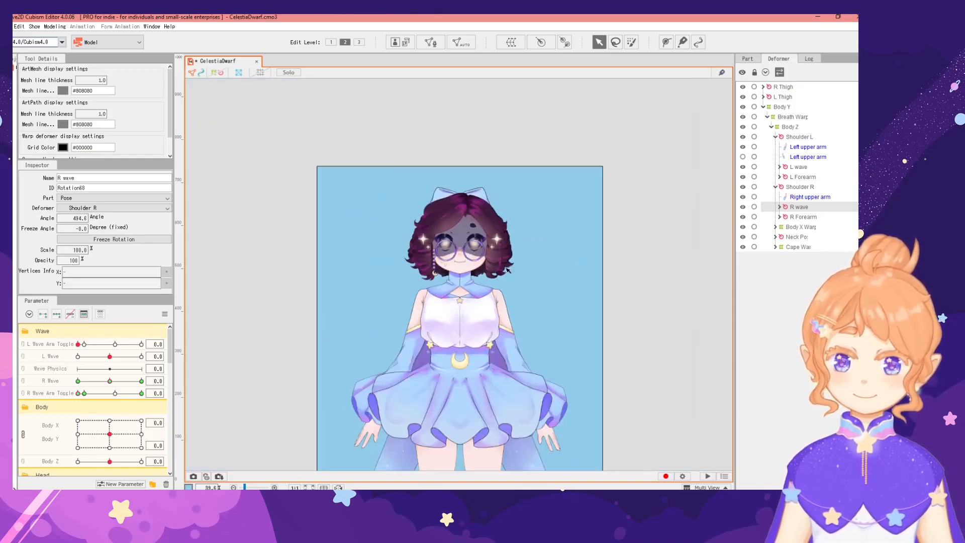
scroll(522, 285, "up", 5)
left_click_drag(425, 193, 495, 287)
scroll(527, 221, "up", 2)
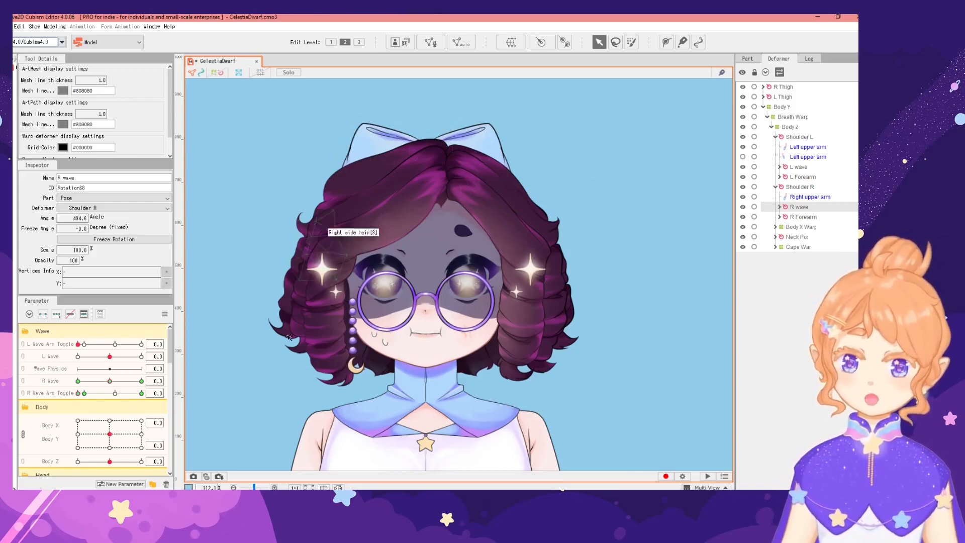
left_click_drag(631, 320, 610, 285)
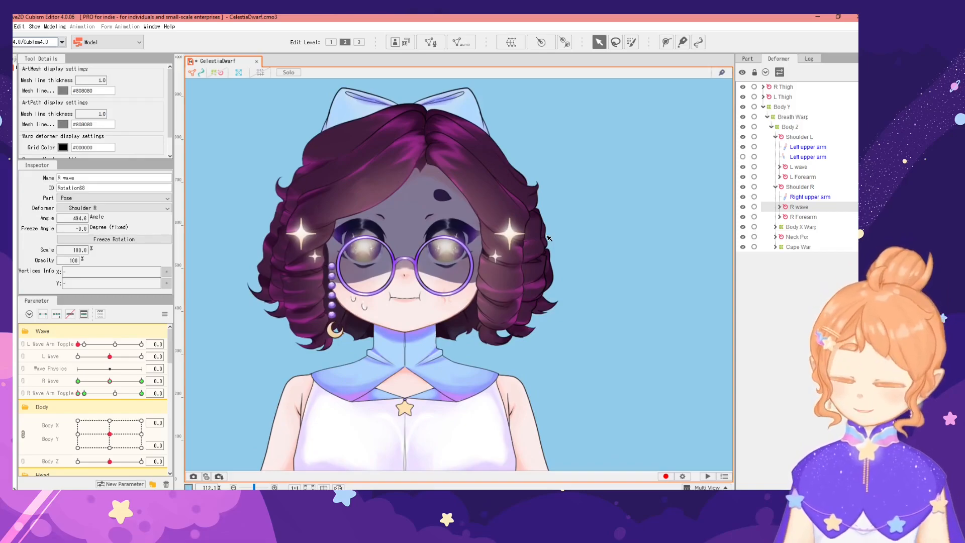
scroll(502, 282, "up", 4)
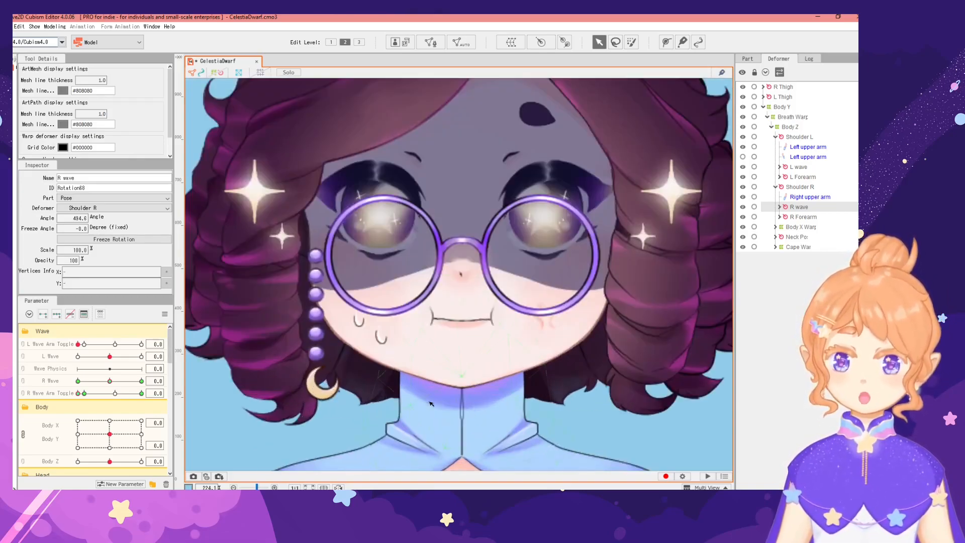
scroll(430, 356, "down", 2)
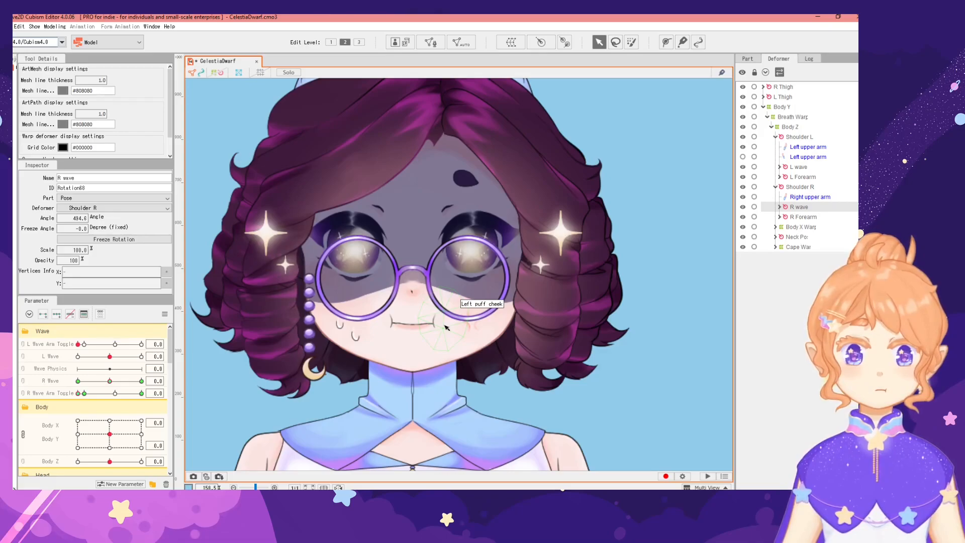
scroll(445, 327, "down", 2)
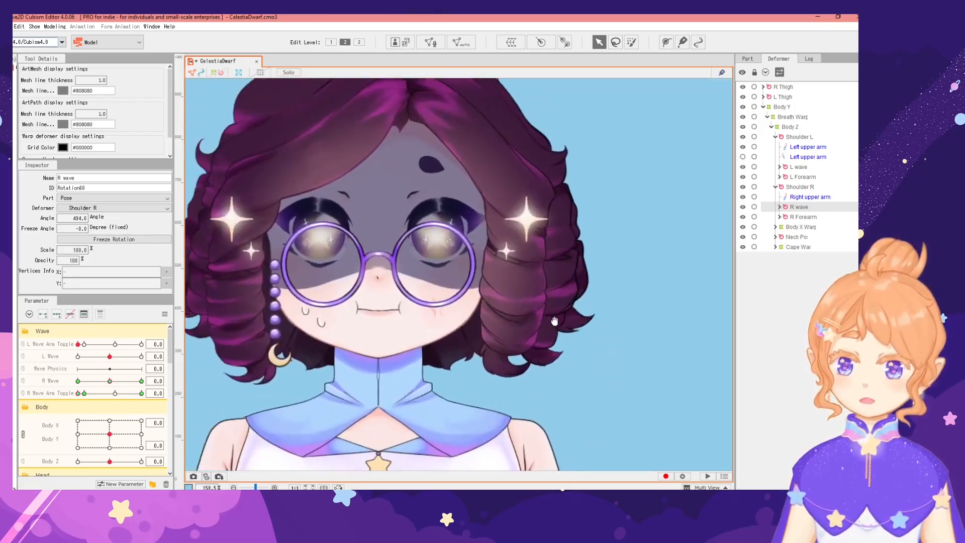
scroll(455, 240, "up", 2)
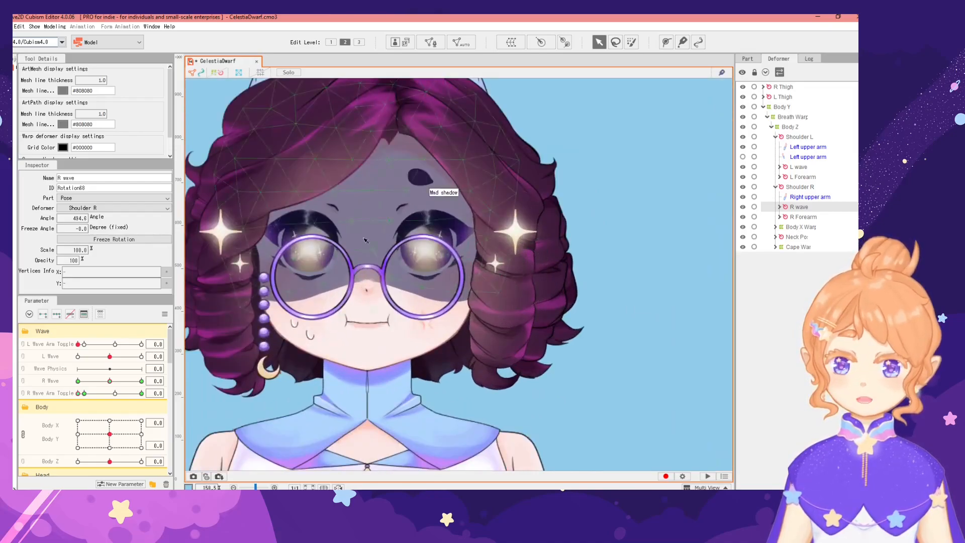
scroll(455, 239, "down", 2)
left_click(523, 265)
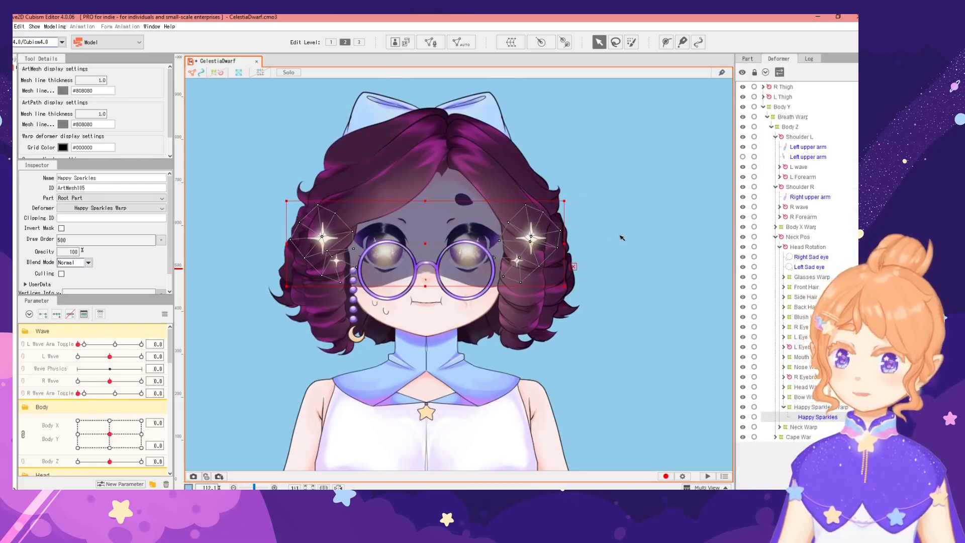
left_click(628, 276)
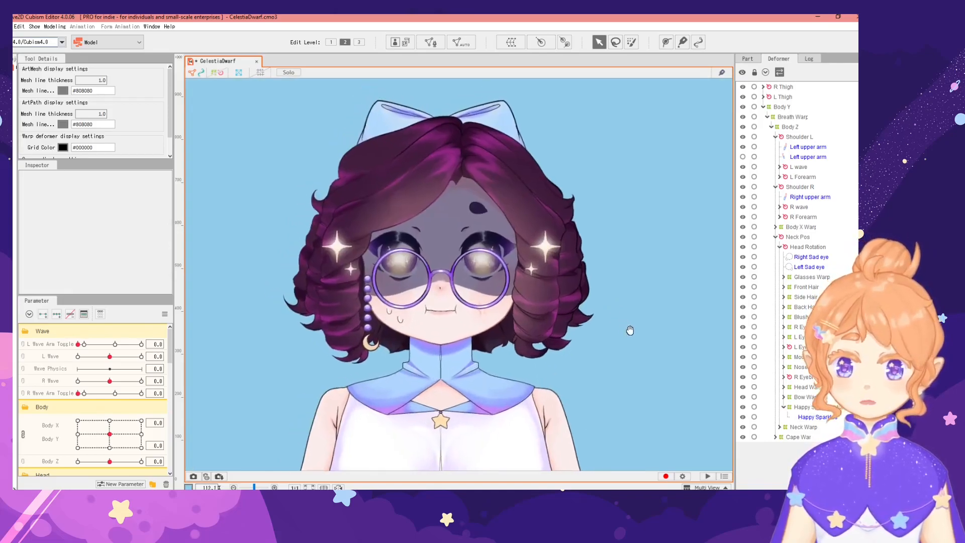
Preview the Sad Eyes expression parameter at 1.0, reset it to 0, and examine the face.
scroll(543, 347, "down", 3)
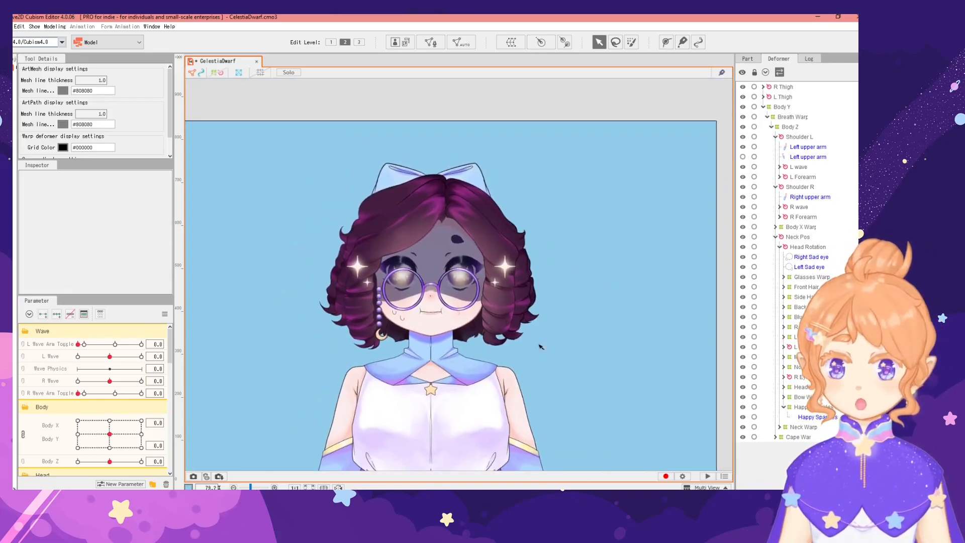
scroll(108, 415, "down", 5)
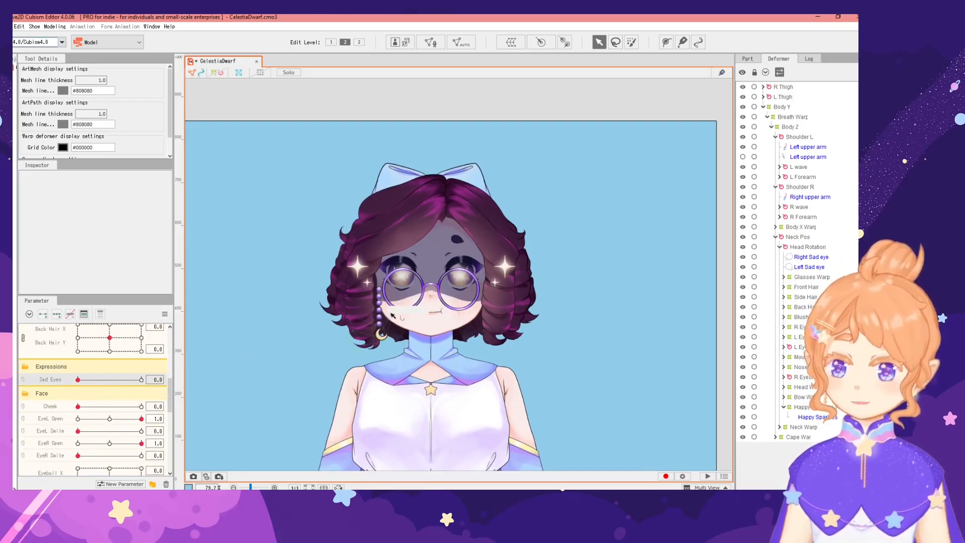
scroll(405, 326, "up", 3)
scroll(355, 306, "down", 2)
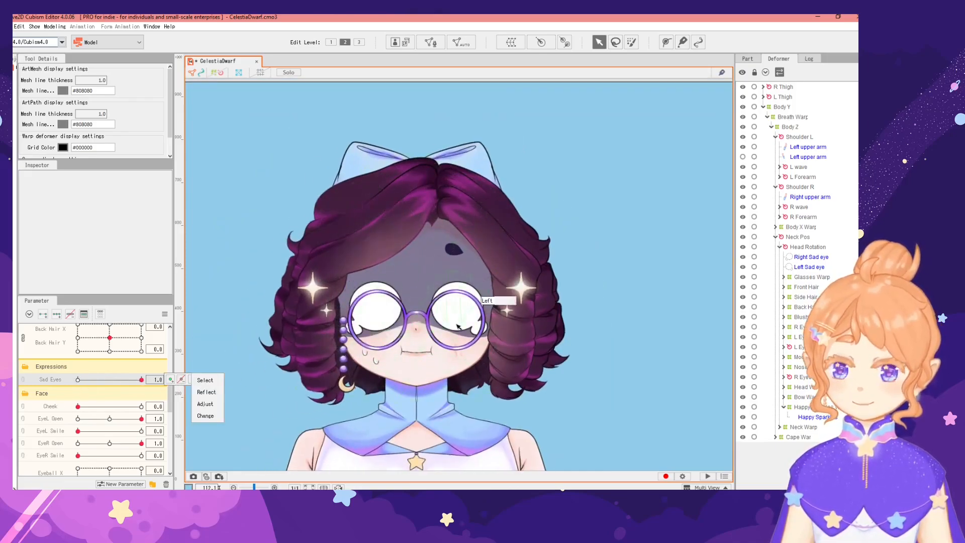
scroll(577, 363, "down", 1)
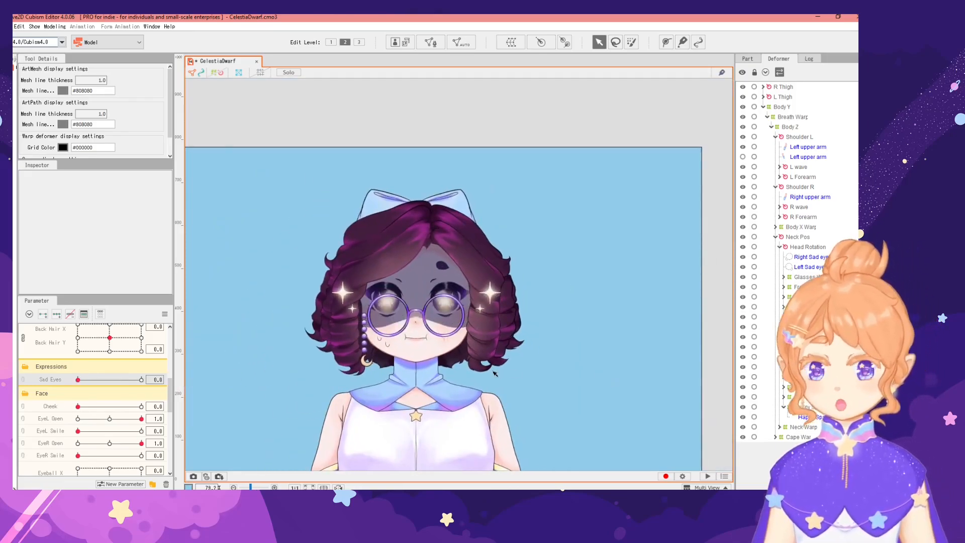
scroll(553, 314, "up", 1)
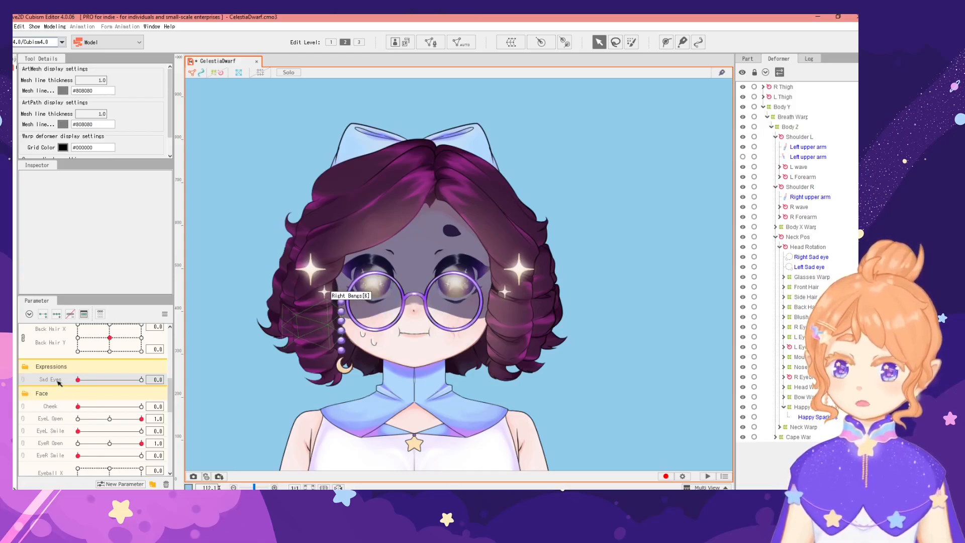
scroll(431, 249, "up", 2)
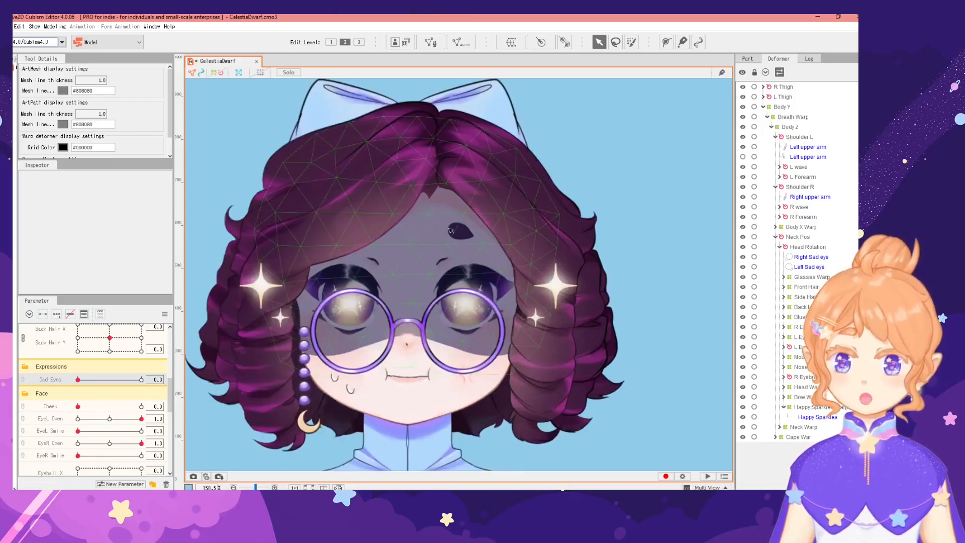
scroll(454, 236, "down", 2)
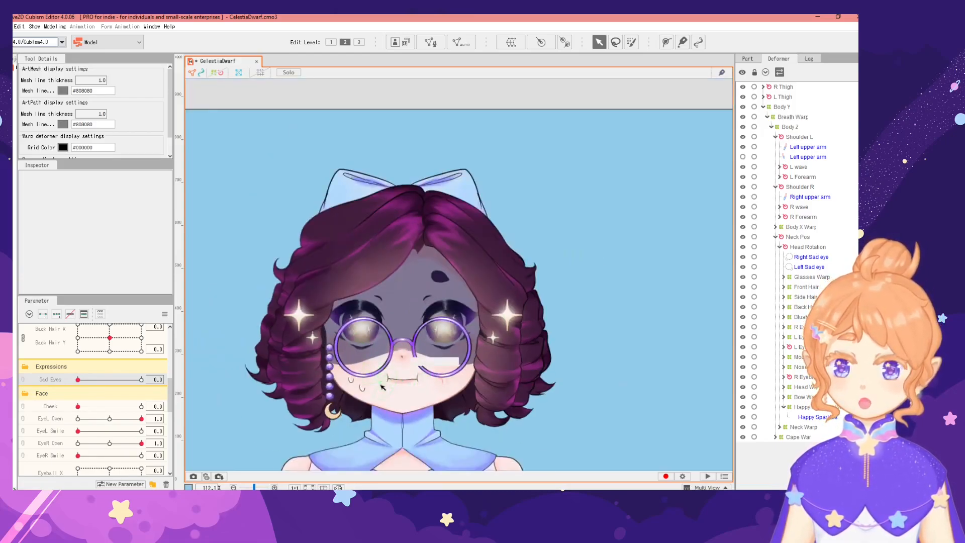
scroll(447, 384, "up", 2)
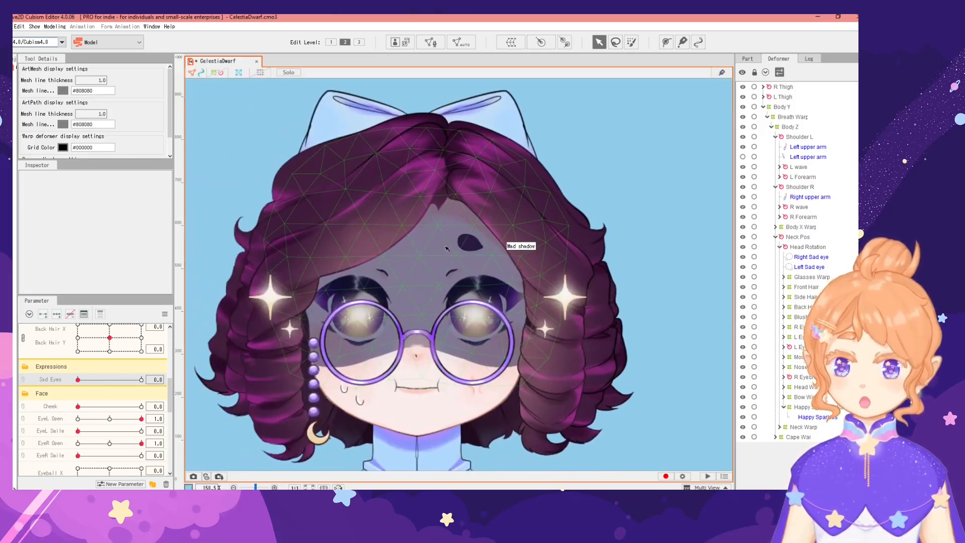
Preview the left eyebrow's shapes by setting the BrowL Form parameter to 1.0 and to -1.0.
scroll(90, 439, "down", 3)
left_click(113, 425)
left_click_drag(114, 425, 145, 437)
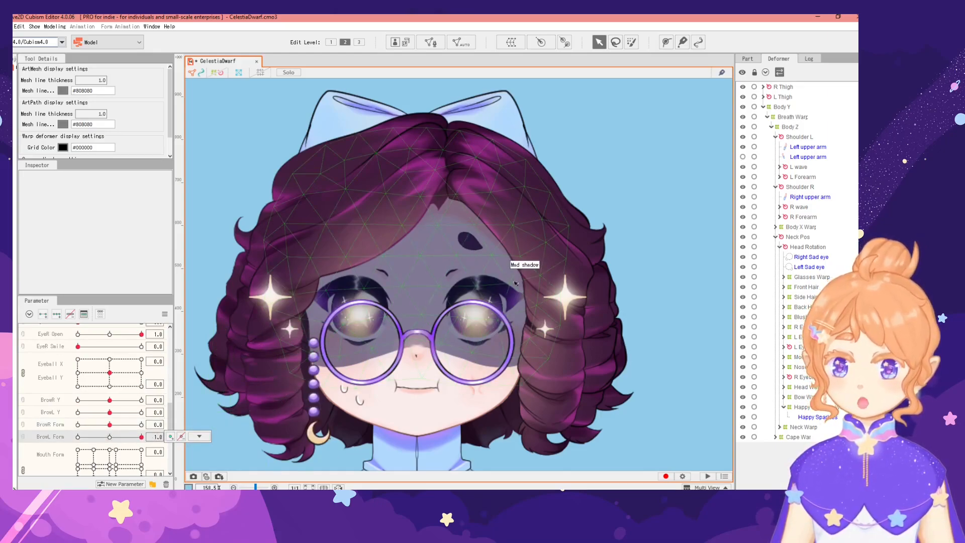
left_click_drag(136, 438, 78, 437)
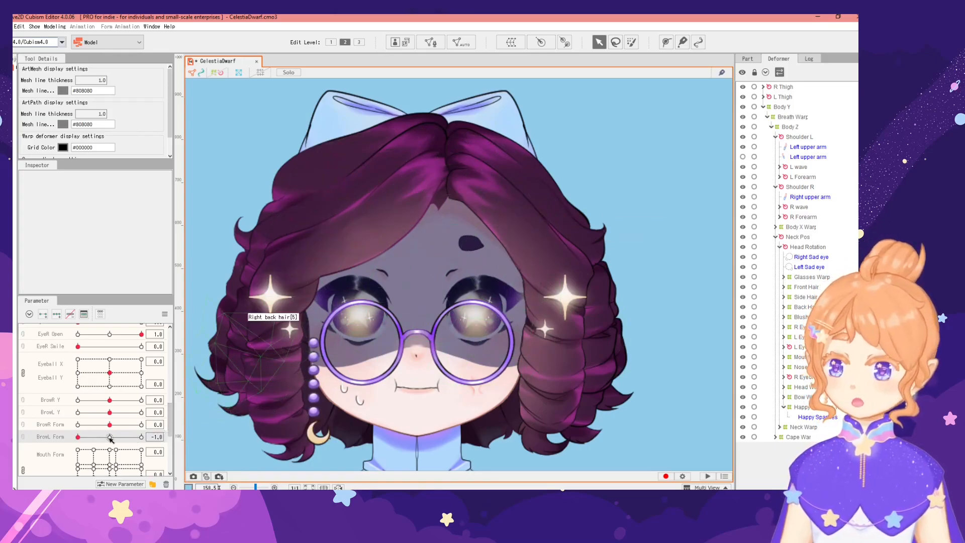
scroll(111, 439, "up", 3)
scroll(583, 348, "down", 5)
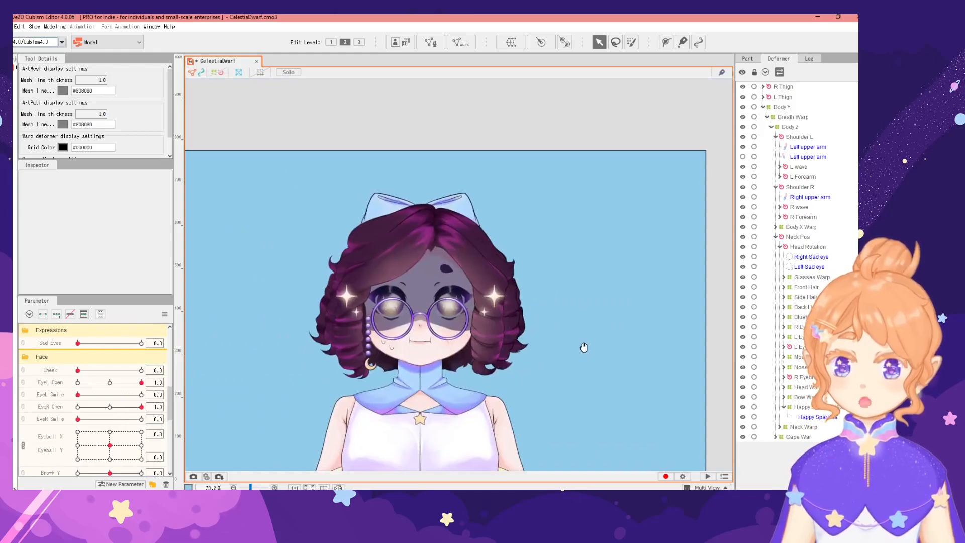
Select the Sad Eyes parameter in the Expressions group and review the character's face.
scroll(583, 348, "up", 2)
scroll(74, 378, "up", 1)
left_click(58, 381)
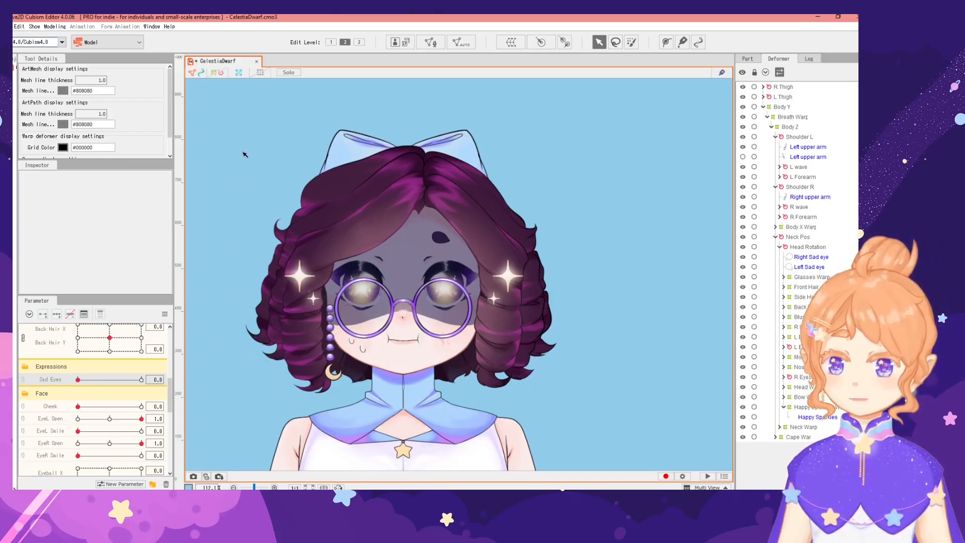
left_click_drag(245, 268, 276, 257)
left_click_drag(528, 303, 501, 312)
scroll(622, 298, "down", 3)
scroll(524, 254, "up", 3)
left_click_drag(703, 290, 643, 300)
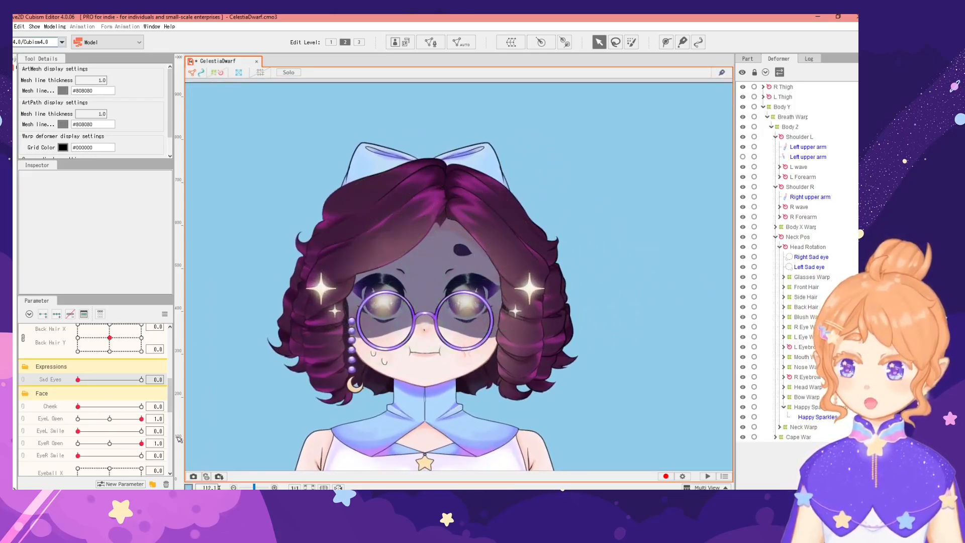
scroll(424, 362, "up", 3)
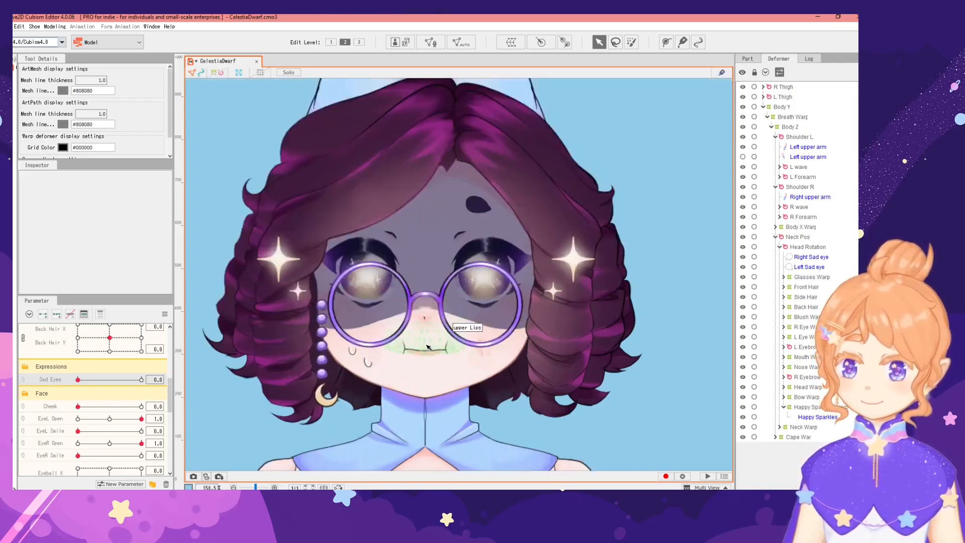
scroll(426, 352, "down", 3)
left_click_drag(423, 357, 392, 373)
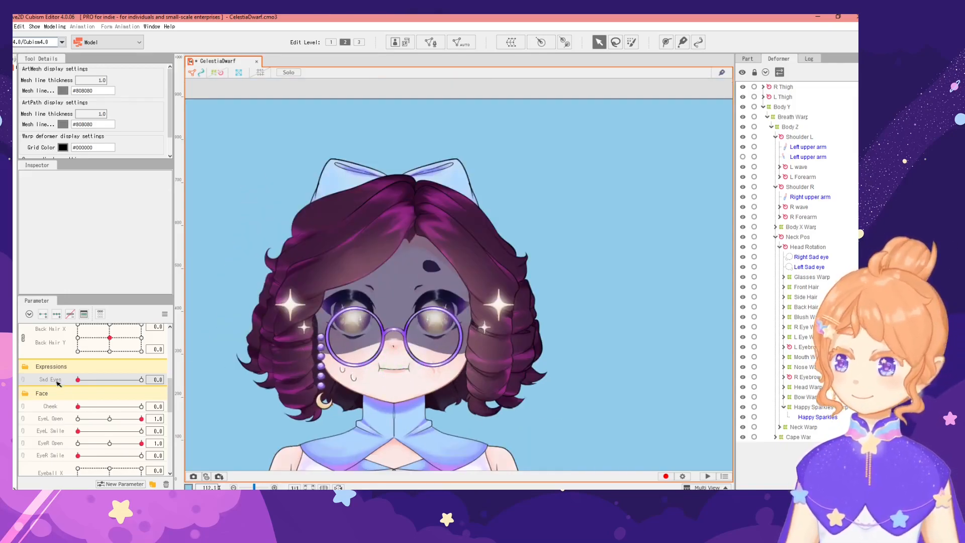
Create a parameter named "Sad Eybrows" with the ID ParamSadBrows, minimum 0 and maximum 1.
left_click(121, 484)
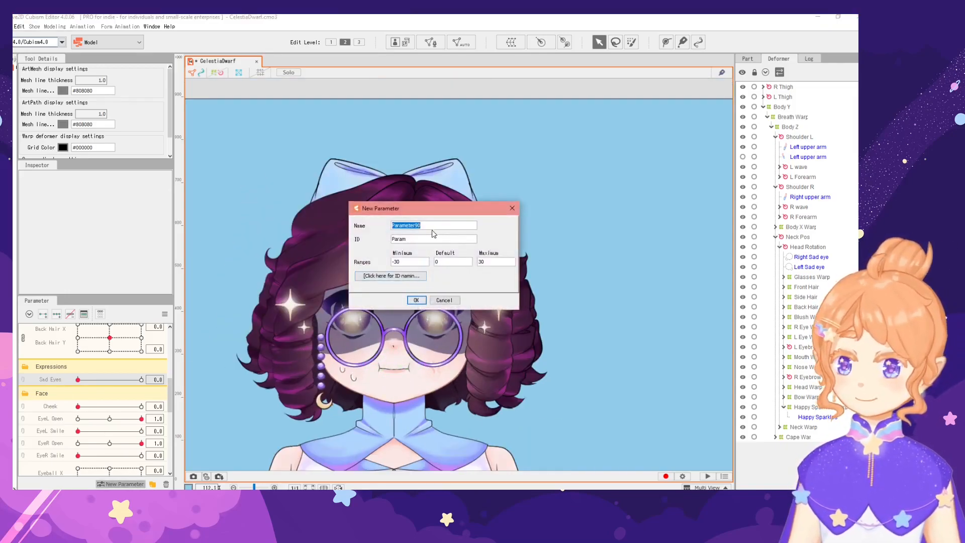
type("Sad Eybrows")
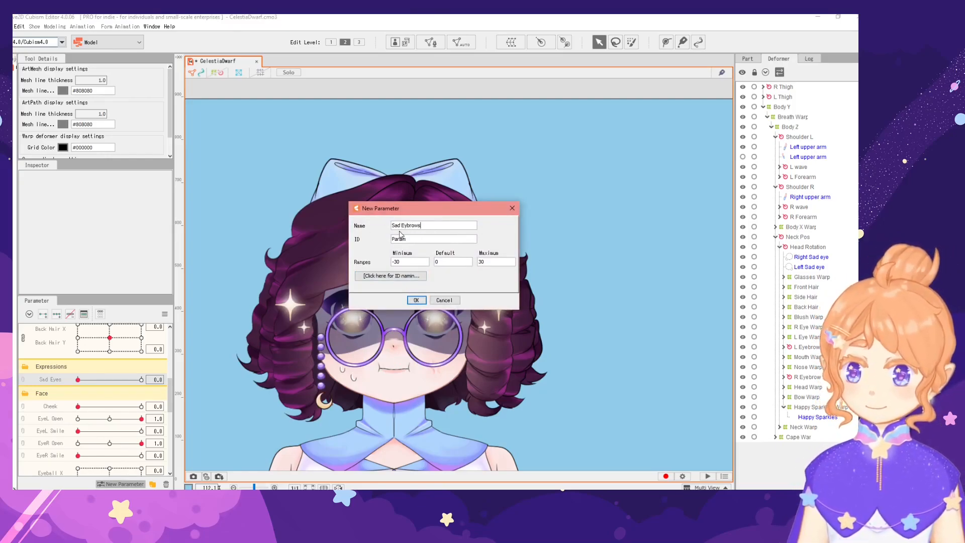
left_click(416, 240)
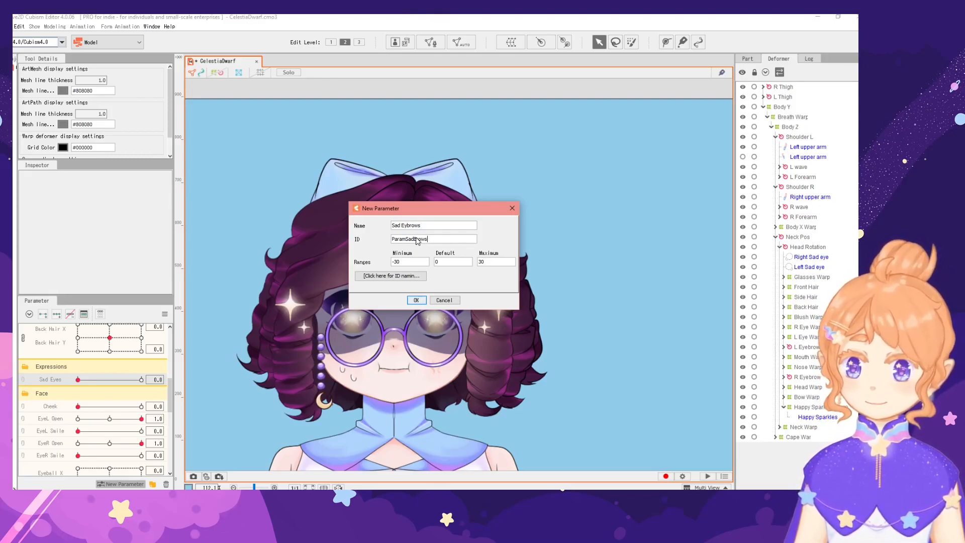
key("Tab")
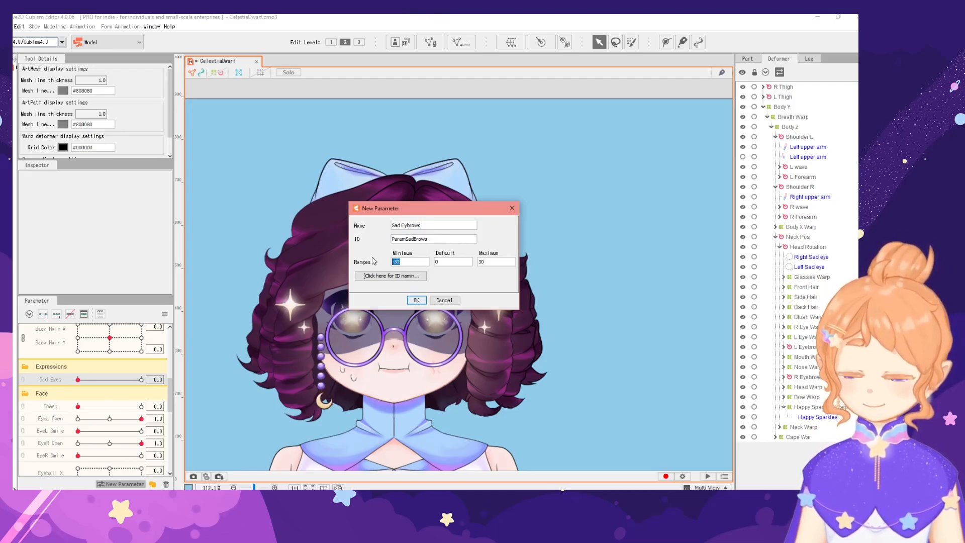
type("0")
double_click(482, 262)
type("1")
left_click_drag(418, 210, 367, 191)
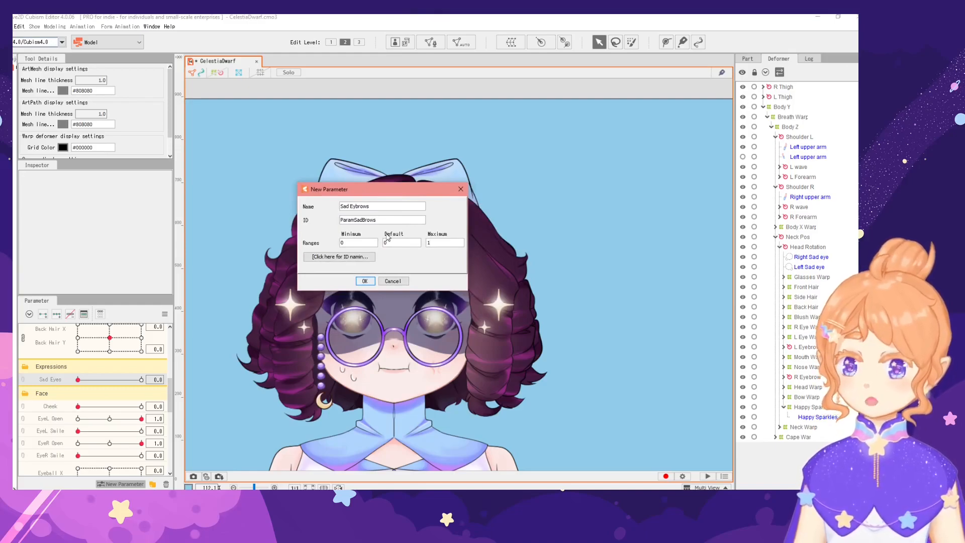
left_click(364, 281)
Create a parameter named "Angry Eyebrows" with the ID ParamAngryBrows, minimum 0 and maximum 1.
left_click(121, 484)
left_click_drag(408, 226, 368, 233)
type("A")
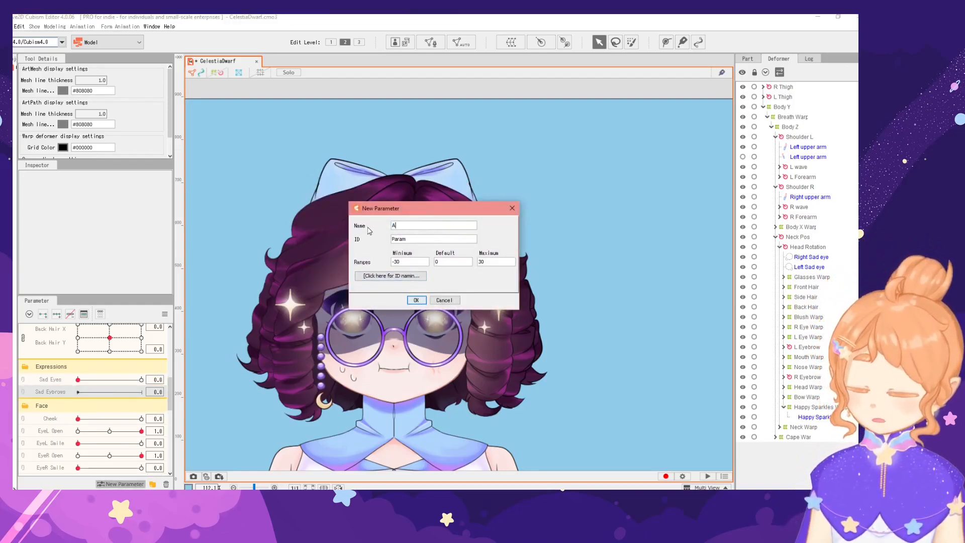
type("ngry Eyebrows")
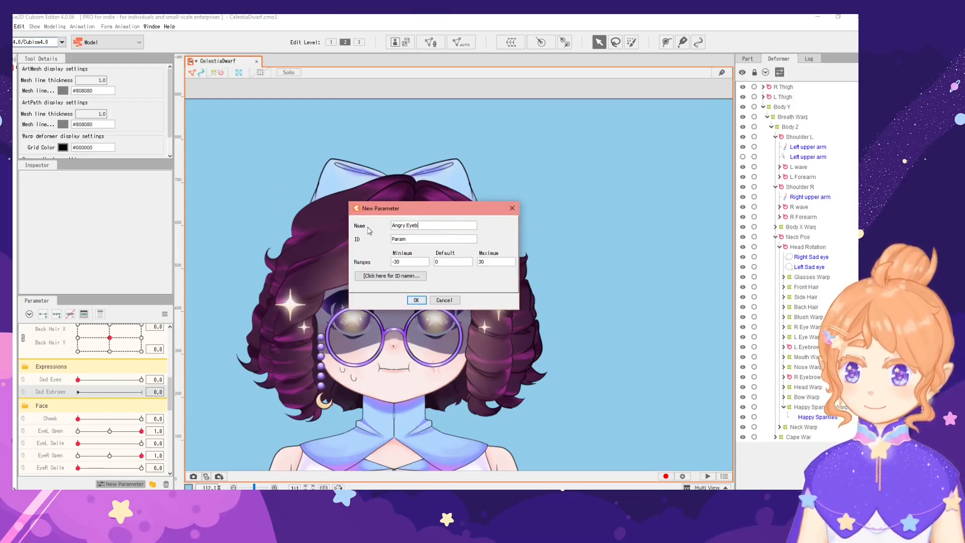
left_click(407, 240)
type("An")
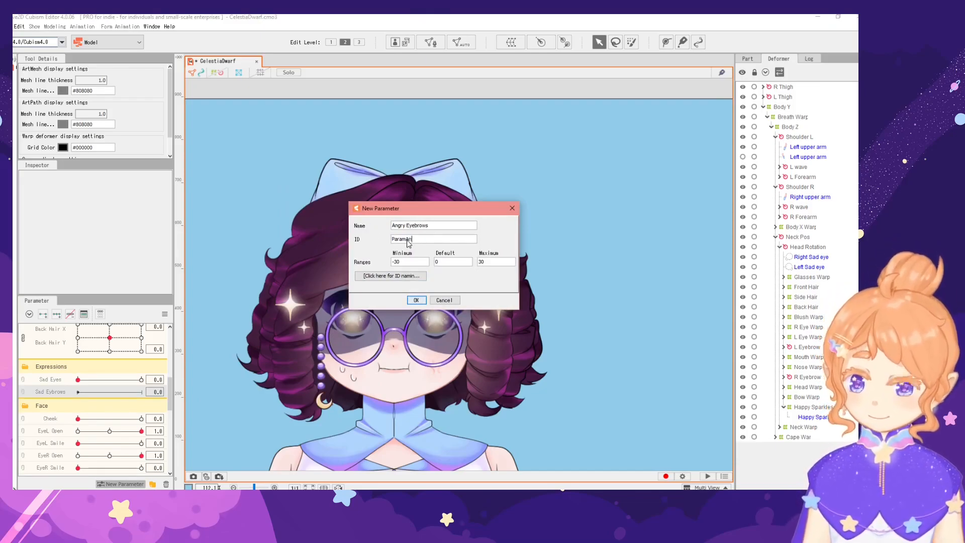
type("gryBrows")
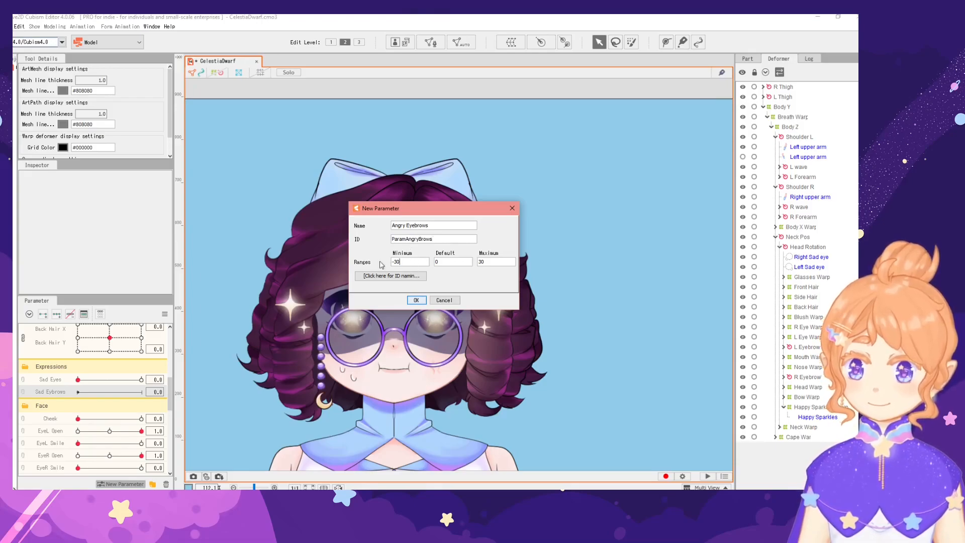
left_click_drag(413, 261, 370, 262)
type("0")
left_click_drag(490, 262, 478, 262)
type("1")
left_click(416, 300)
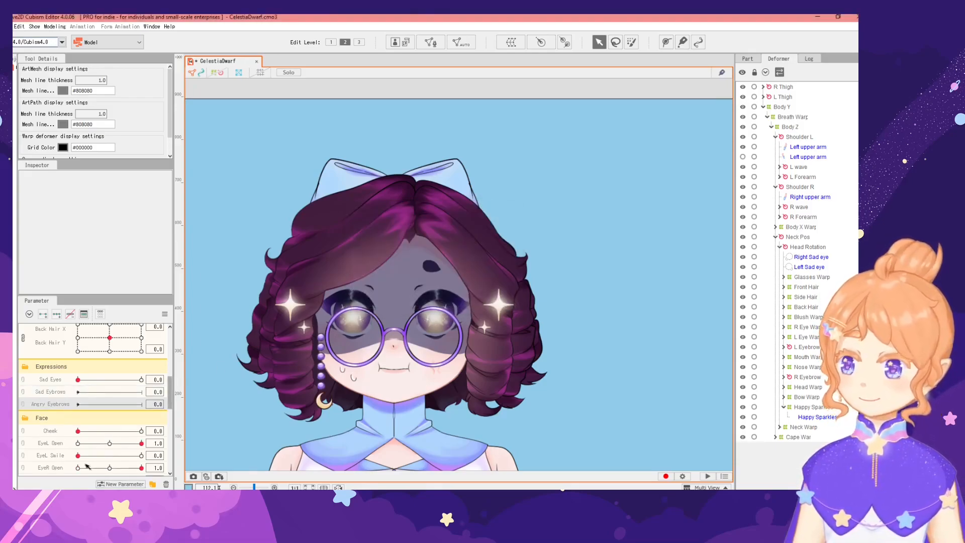
Create a parameter named "Frown" with the ID ParamFrown, minimum 0 and maximum 1.
left_click(121, 483)
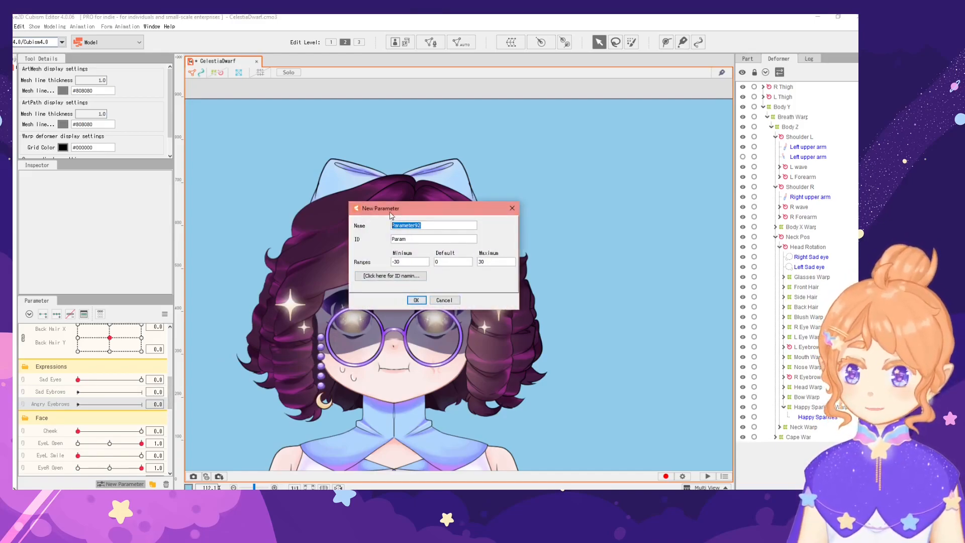
type("Frown")
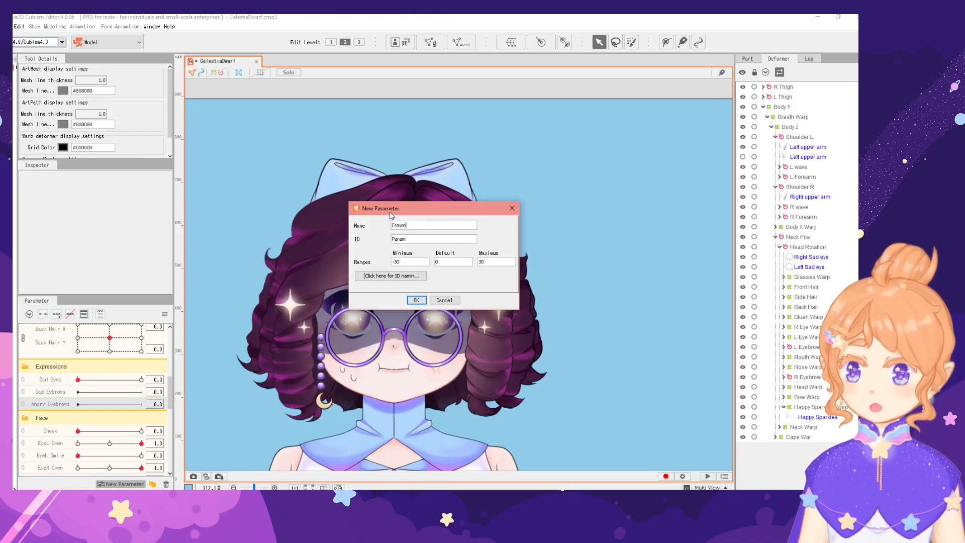
type("Frown")
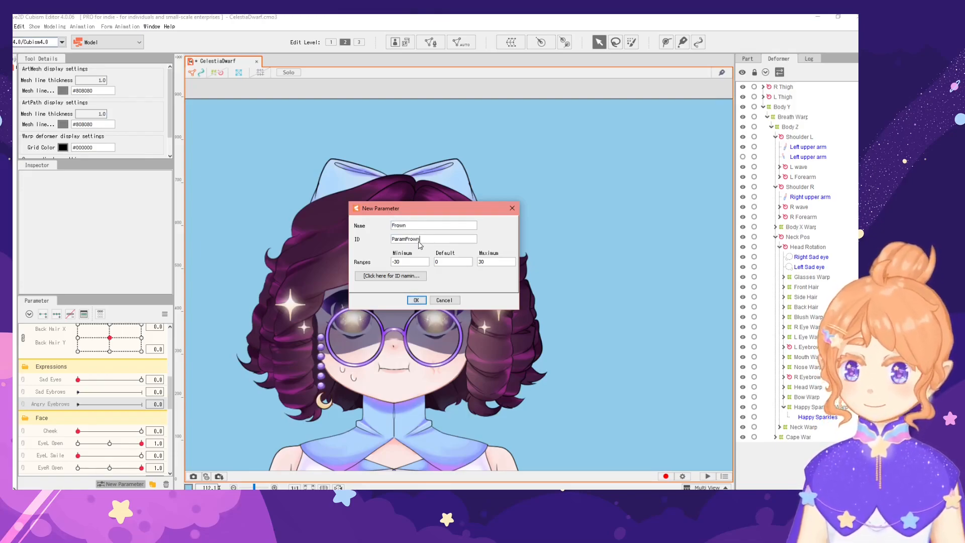
key("Tab")
type("0")
key("Tab")
key("Tab")
type("1")
left_click(416, 300)
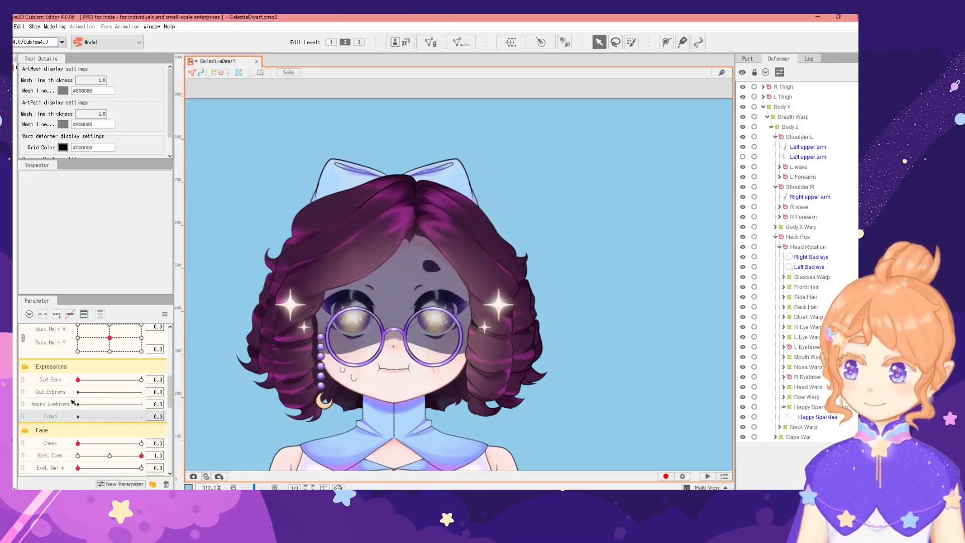
Select the L Eyebrow Warp deformer by selecting the objects keyed to the BrowL Form parameter.
left_click(57, 396)
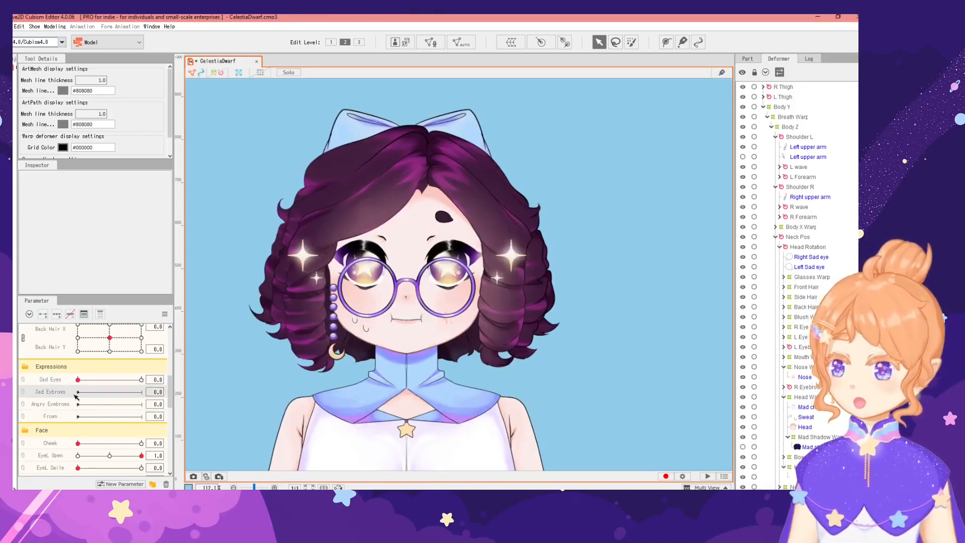
left_click_drag(87, 396, 65, 400)
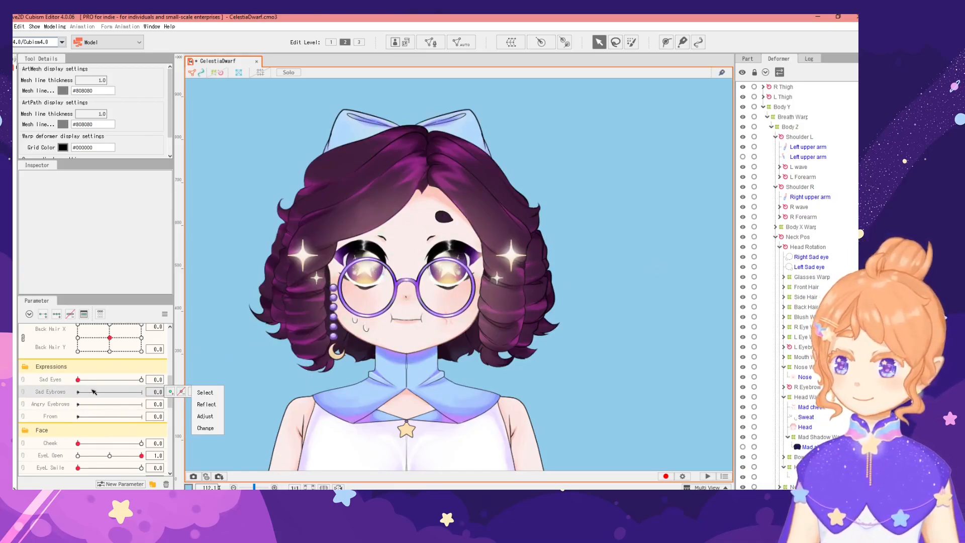
scroll(92, 390, "down", 1)
scroll(91, 390, "up", 1)
scroll(81, 395, "down", 2)
scroll(88, 394, "down", 3)
left_click(50, 392)
left_click_drag(150, 388, 49, 401)
scroll(819, 337, "down", 1)
left_click(820, 327)
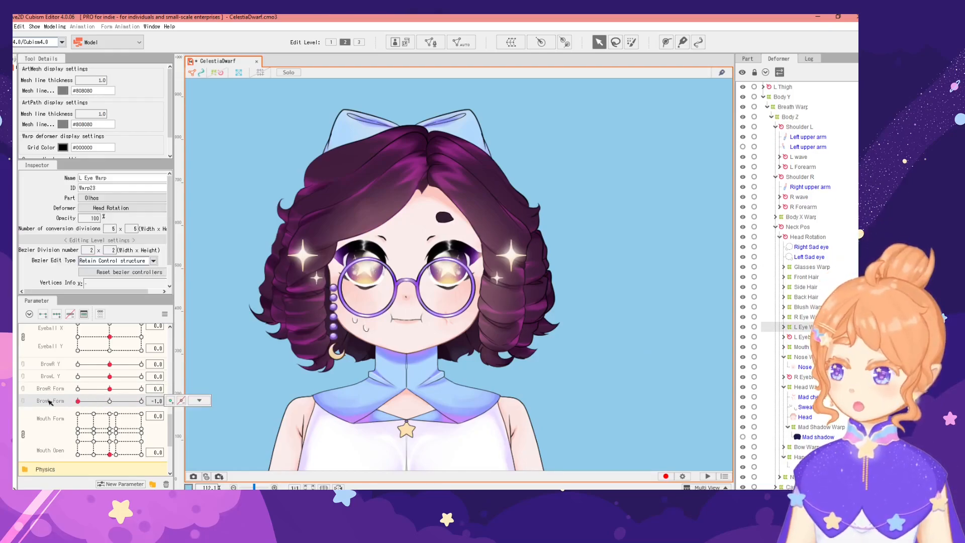
left_click(199, 400)
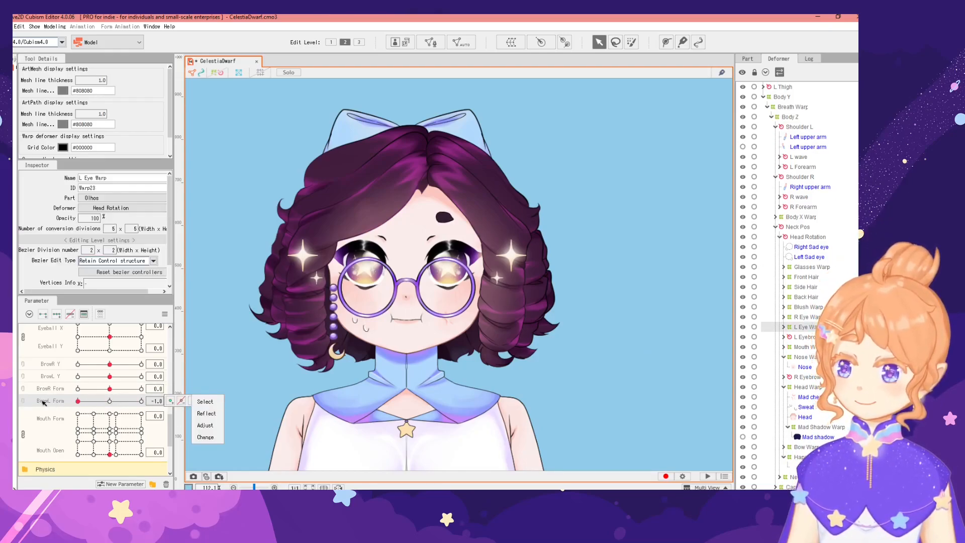
left_click(202, 404)
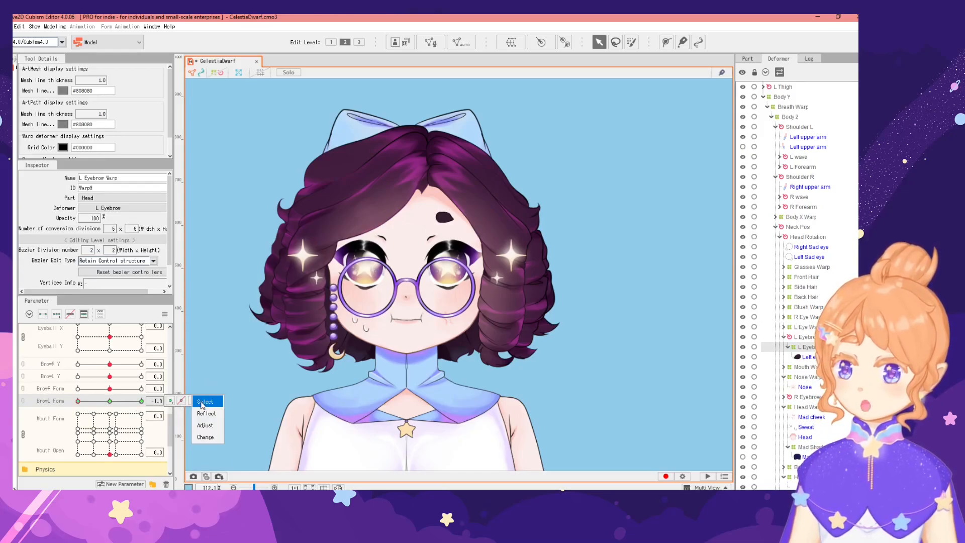
Reset BrowL Form to 0.0 and turn on the display of deformers on the canvas.
left_click(111, 402)
left_click(109, 401)
left_click(218, 73)
scroll(409, 241, "down", 1)
scroll(388, 223, "up", 2)
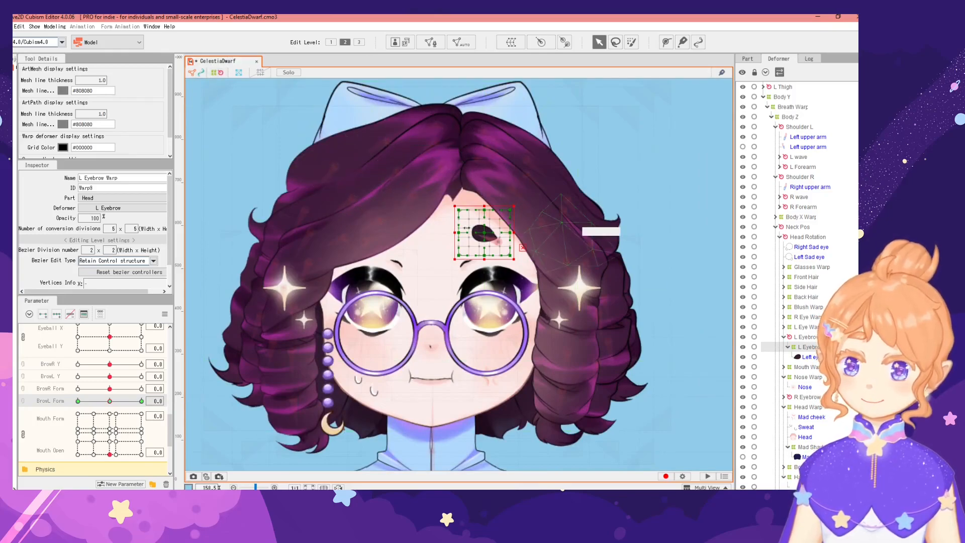
left_click(222, 73)
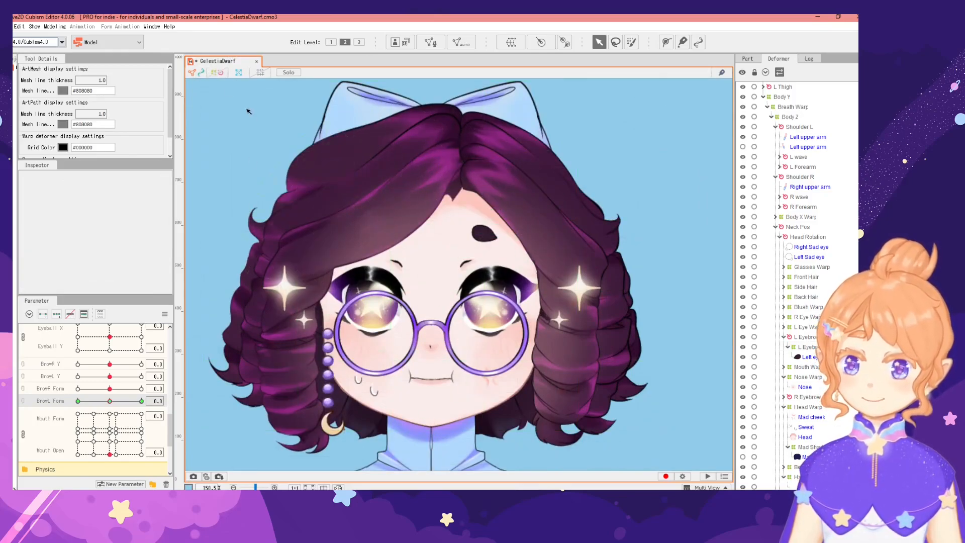
left_click(217, 73)
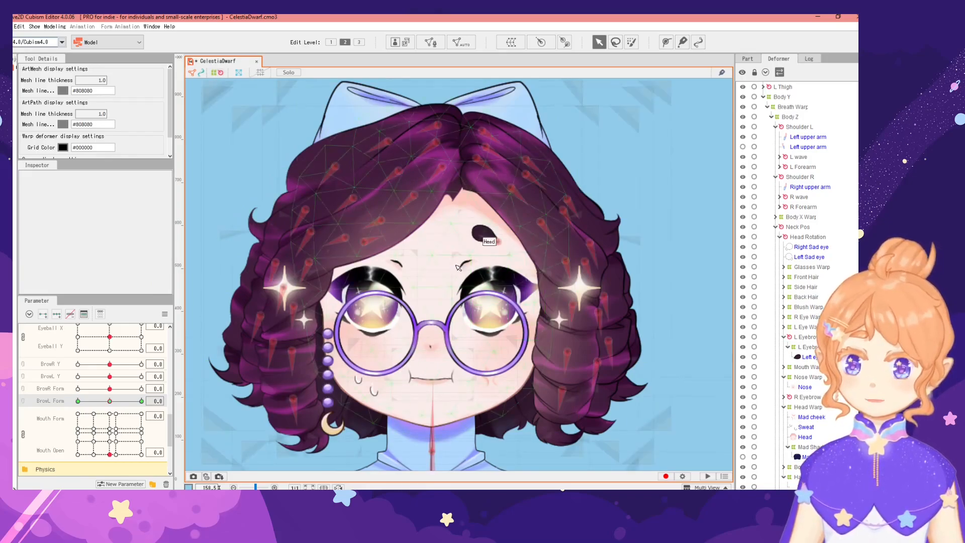
Select the L Eyebrow Warp and R Eyebrow Warp deformers together in the deformer hierarchy.
scroll(475, 252, "down", 2)
scroll(454, 275, "up", 2)
left_click_drag(432, 286, 401, 278)
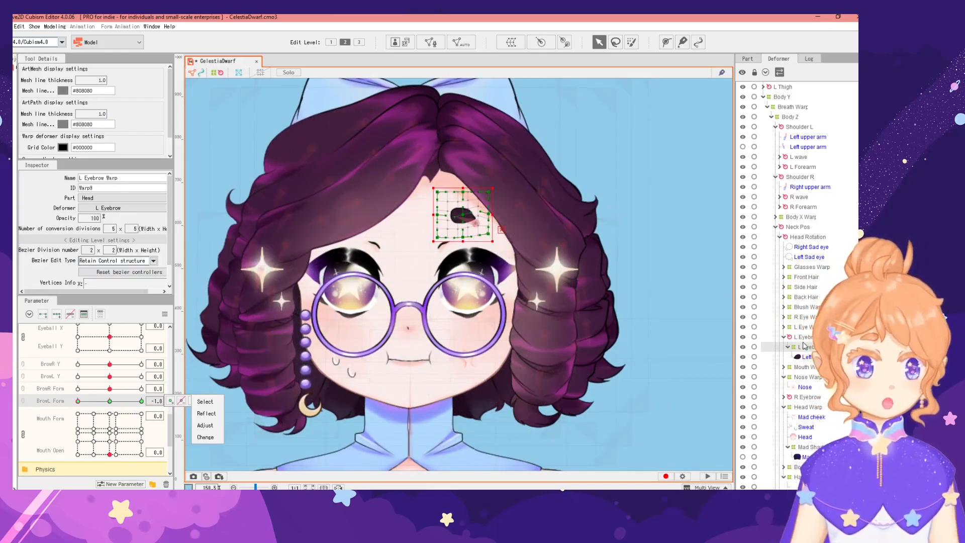
scroll(809, 322, "down", 1)
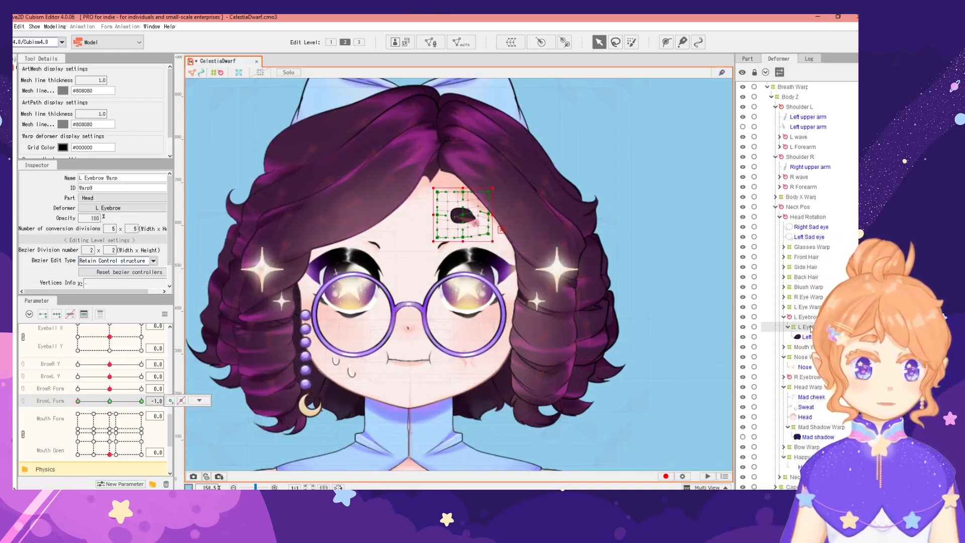
left_click(784, 376)
left_click(809, 387, "ctrl")
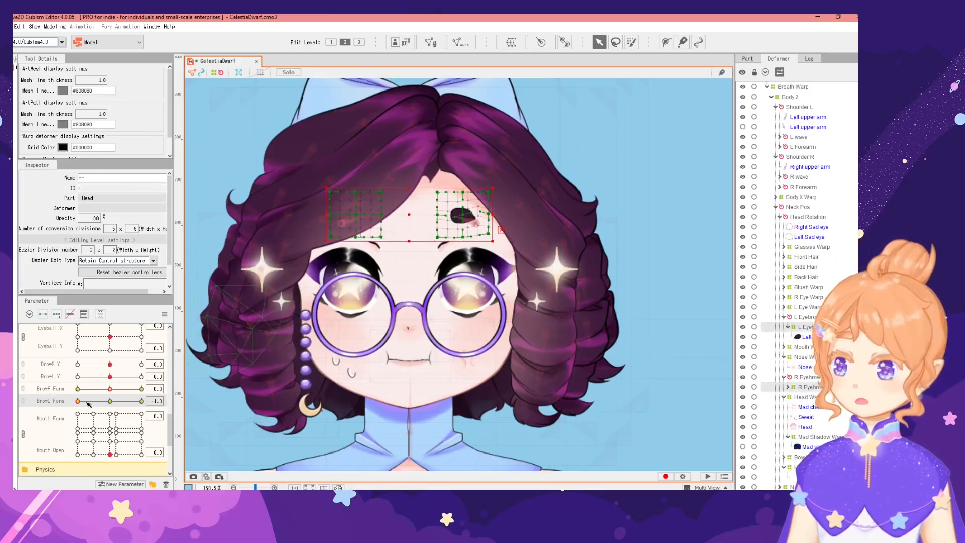
Add two key points on the Sad Eybrows parameter for both selected eyebrow warps.
scroll(60, 422, "up", 5)
left_click(58, 418)
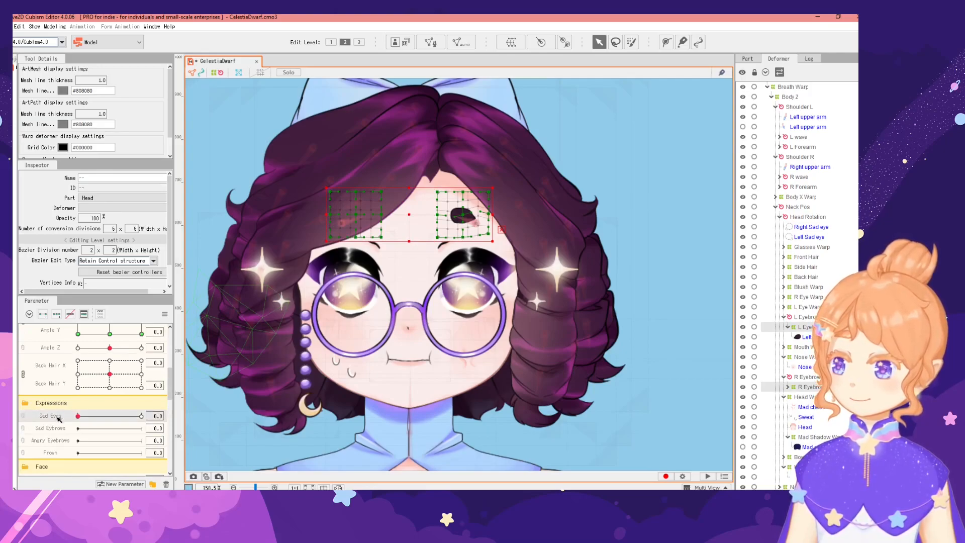
left_click(61, 431)
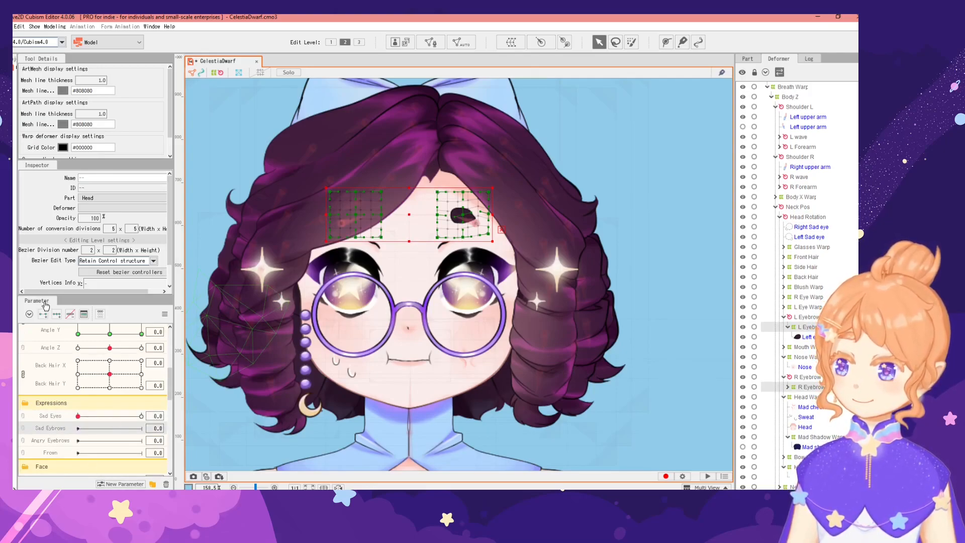
left_click(44, 316)
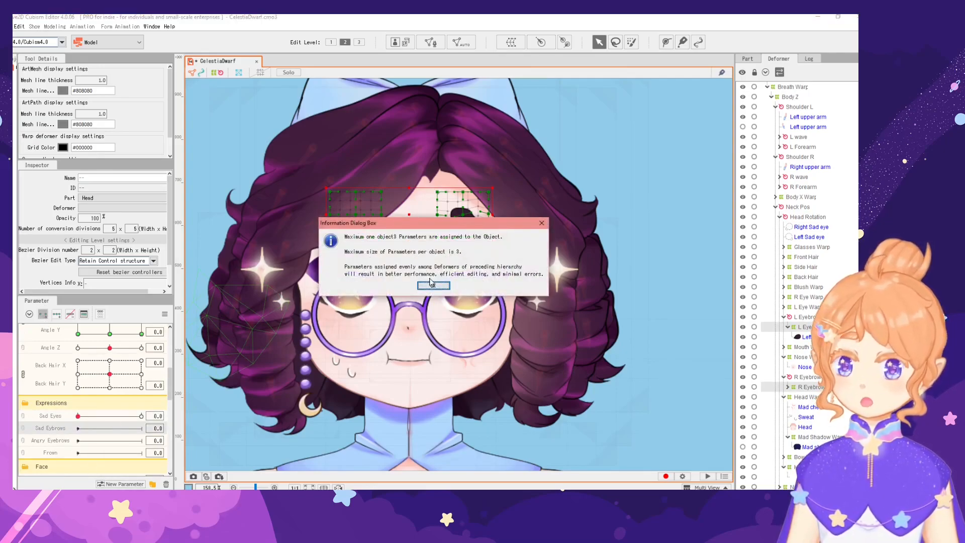
left_click(433, 285)
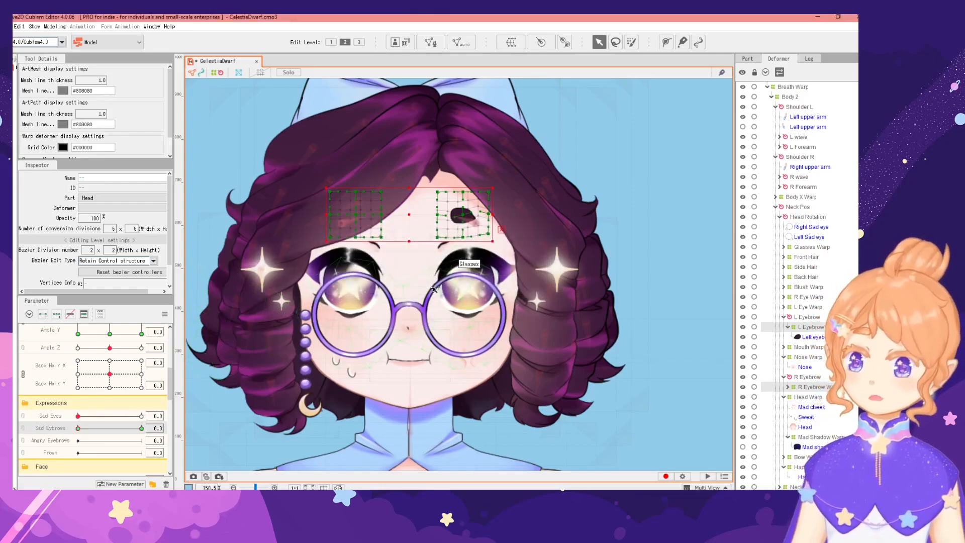
Reset BrowL Form to 0.0 and set the Sad Eybrows parameter to 1.0.
scroll(95, 402, "down", 5)
left_click(110, 401)
scroll(55, 397, "up", 5)
scroll(60, 394, "up", 1)
left_click_drag(76, 392, 172, 393)
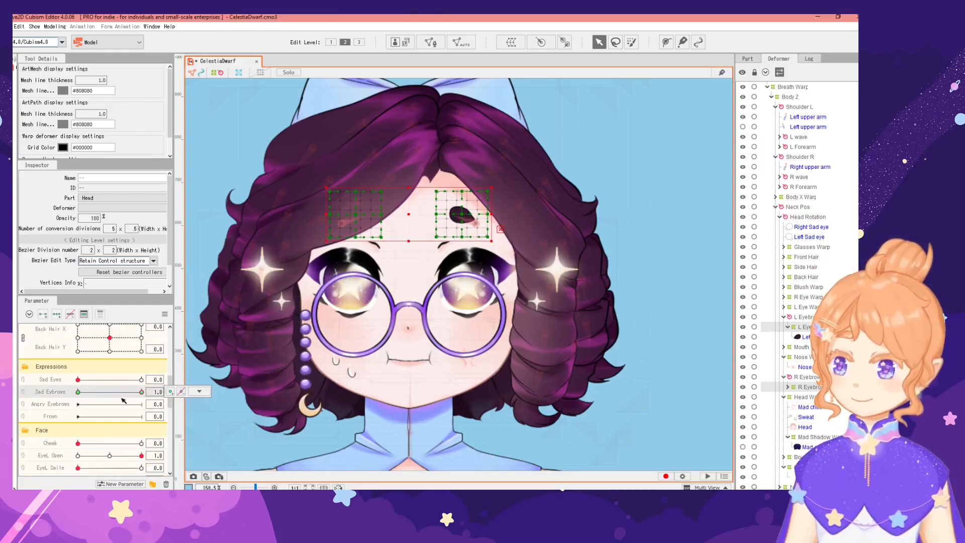
Set the BrowR Form and BrowL Form parameters to 1.0.
scroll(125, 397, "down", 5)
scroll(47, 402, "down", 3)
scroll(69, 400, "up", 3)
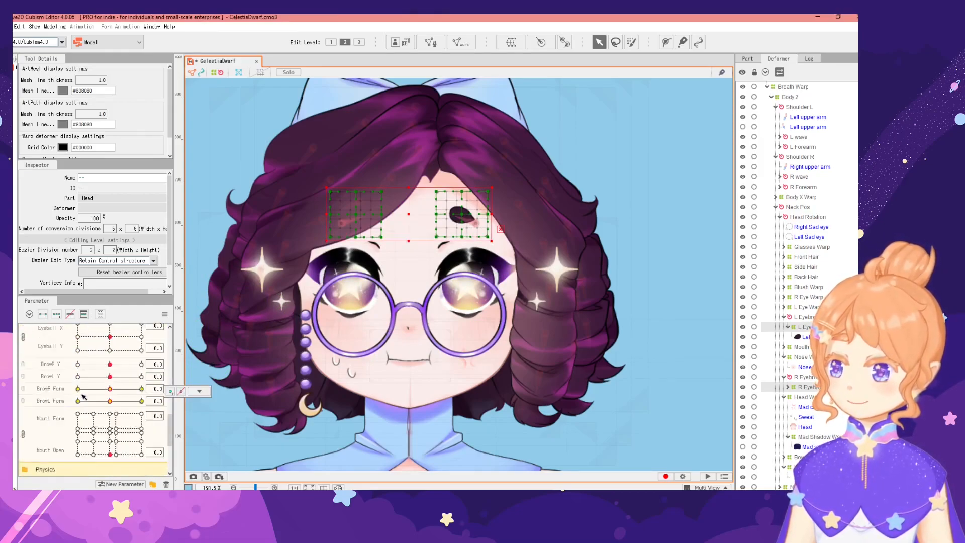
left_click_drag(111, 391, 151, 402)
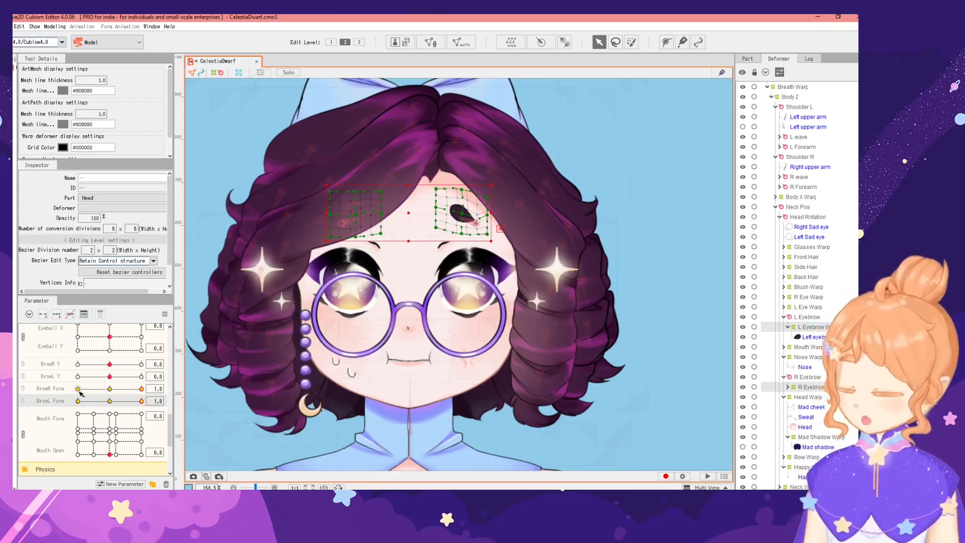
Select only the L Eyebrow Warp and compare its shape with BrowL Form at 1.0 and 0.0.
left_click(766, 327)
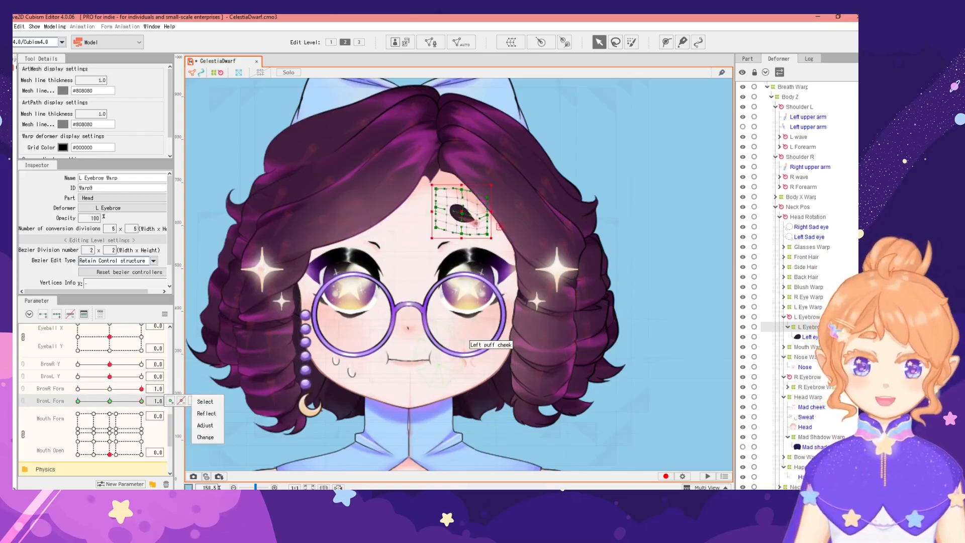
left_click(111, 401)
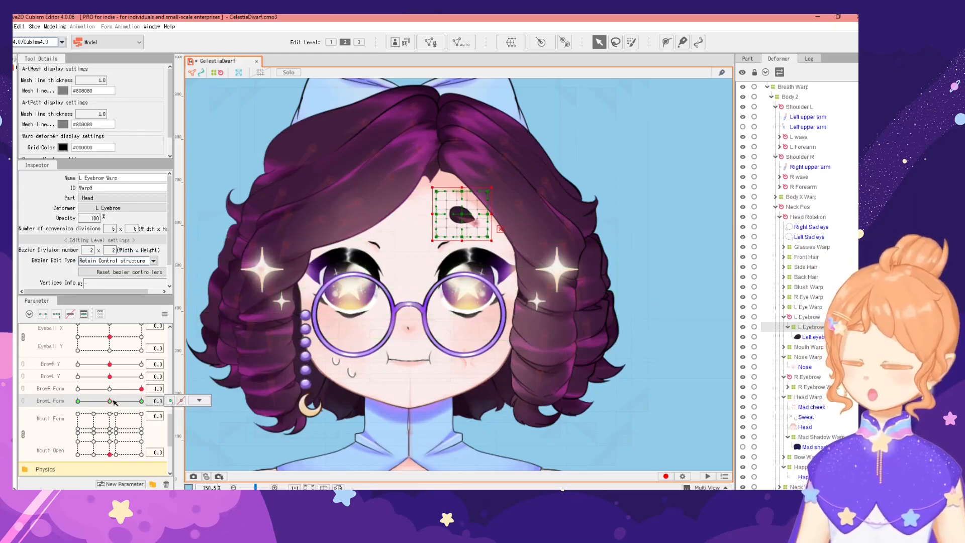
scroll(400, 284, "down", 3)
scroll(397, 323, "up", 3)
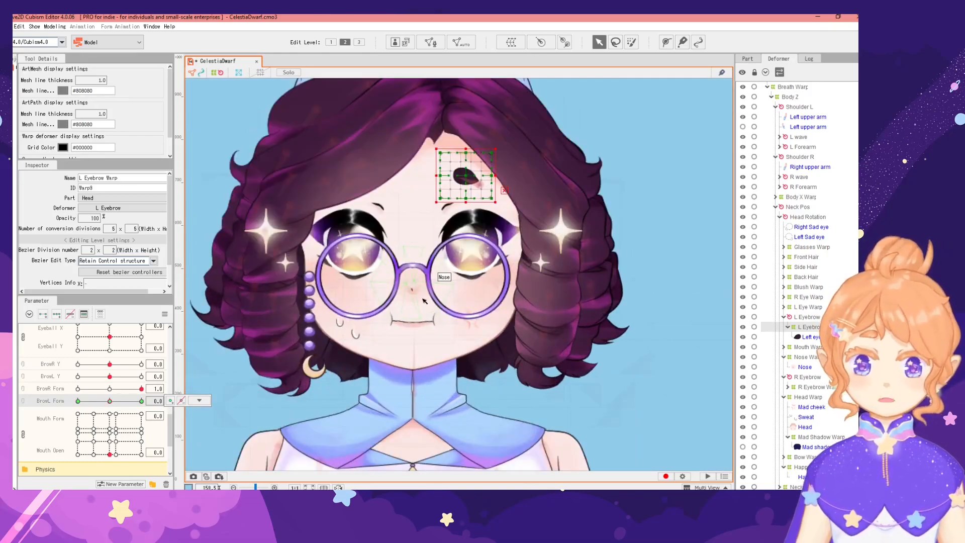
scroll(423, 300, "down", 2)
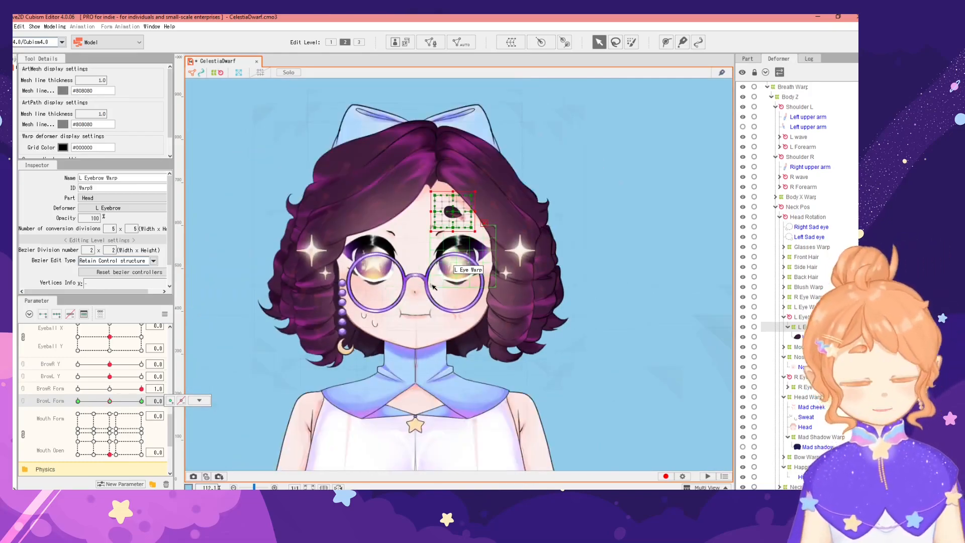
left_click_drag(109, 401, 150, 401)
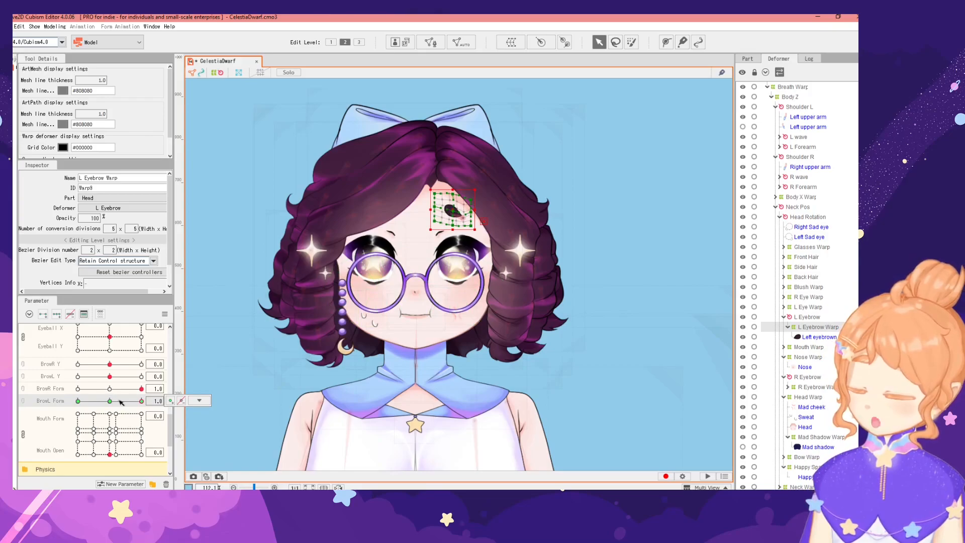
scroll(458, 204, "up", 4)
mouse_move(141, 402)
left_mouse_down()
mouse_move(129, 402)
mouse_move(146, 400)
left_mouse_up()
left_click(110, 402)
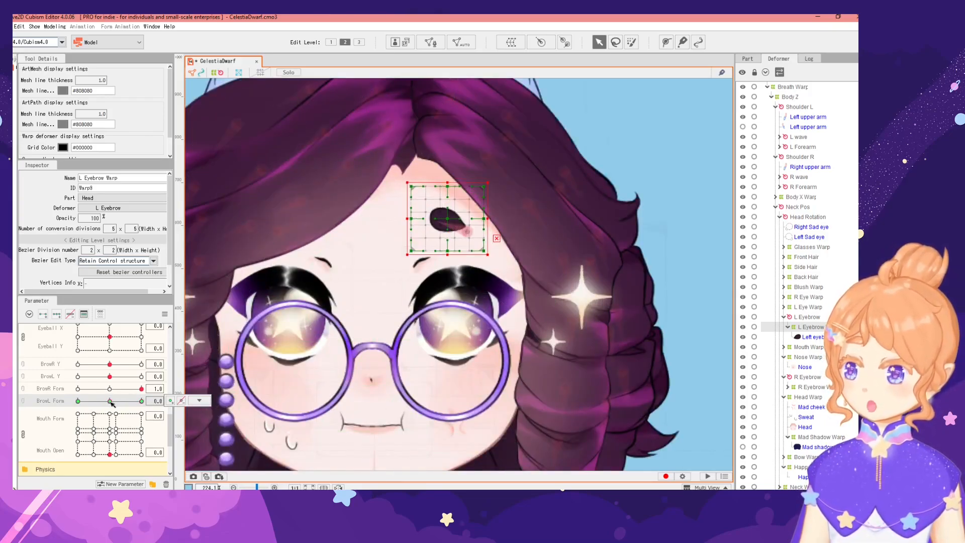
Compare the left eyebrow's shape with the Sad Eybrows parameter at 0.0 and at 1.0.
scroll(95, 417, "up", 5)
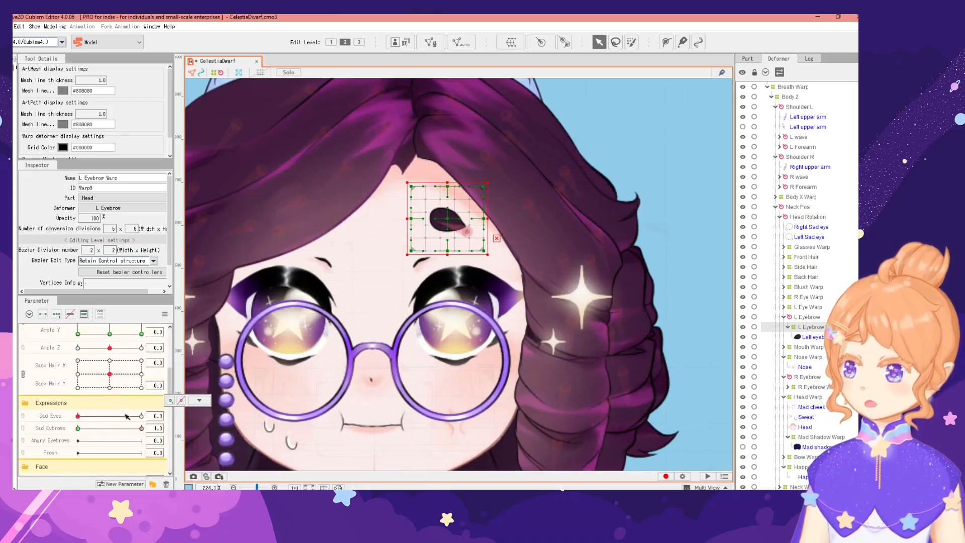
left_click(78, 428)
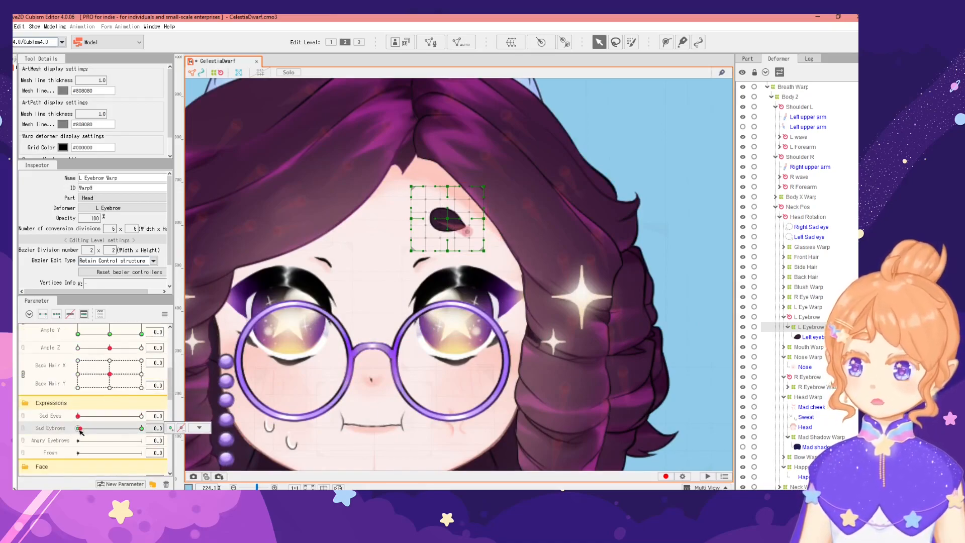
left_click_drag(135, 429, 166, 427)
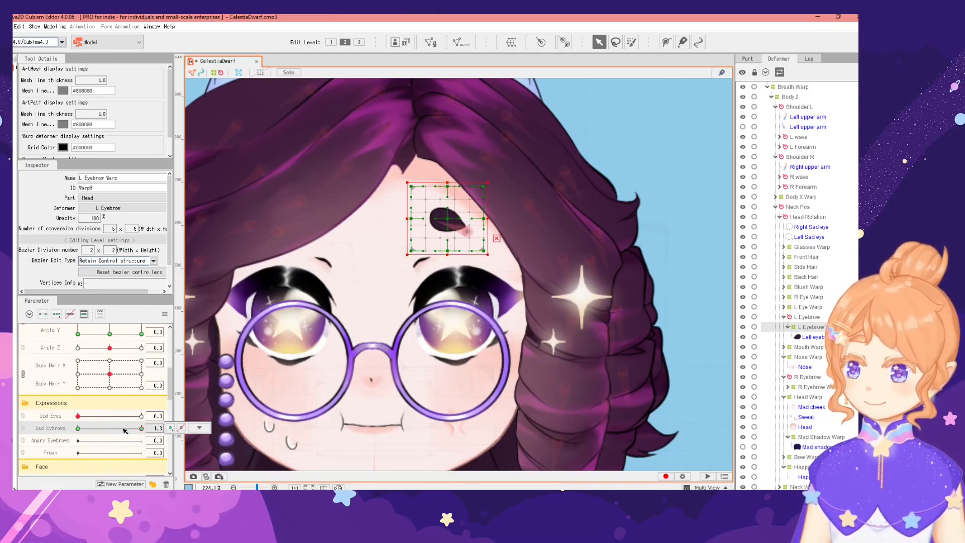
With Sad Eybrows at 1.0, copy the L Eyebrow Warp's BrowL Form 1.0 shape onto its 0.0 and -1.0 keys.
scroll(124, 430, "down", 1)
scroll(121, 415, "down", 1)
scroll(92, 393, "up", 1)
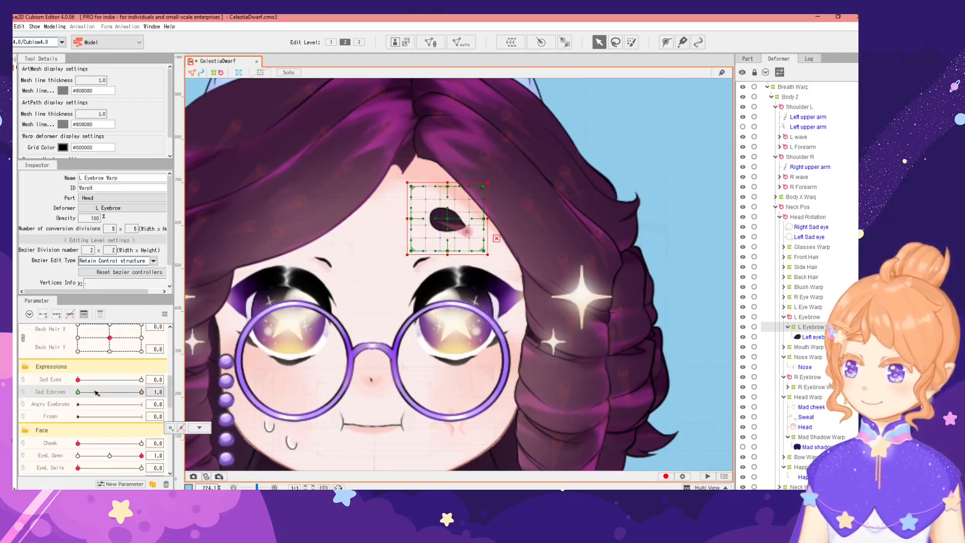
scroll(92, 393, "down", 2)
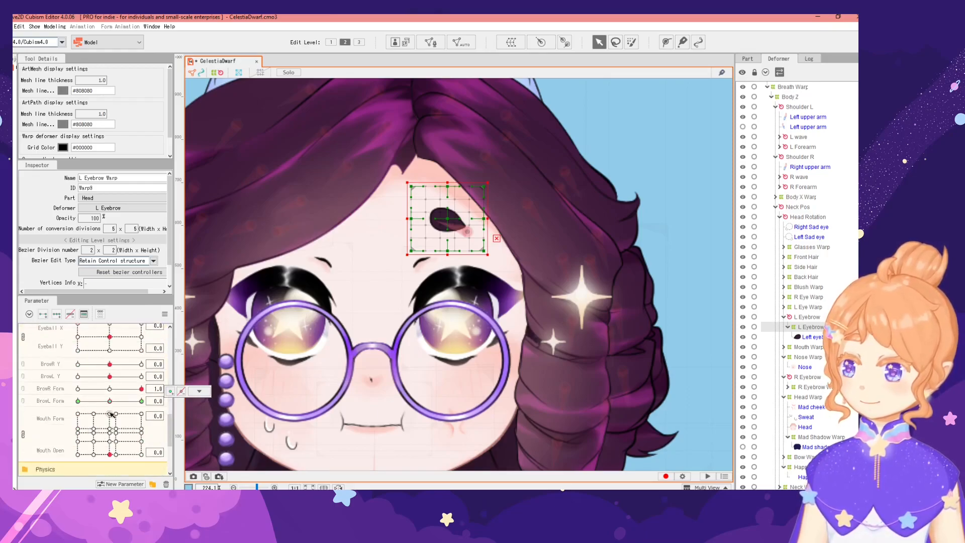
left_click_drag(111, 401, 141, 400)
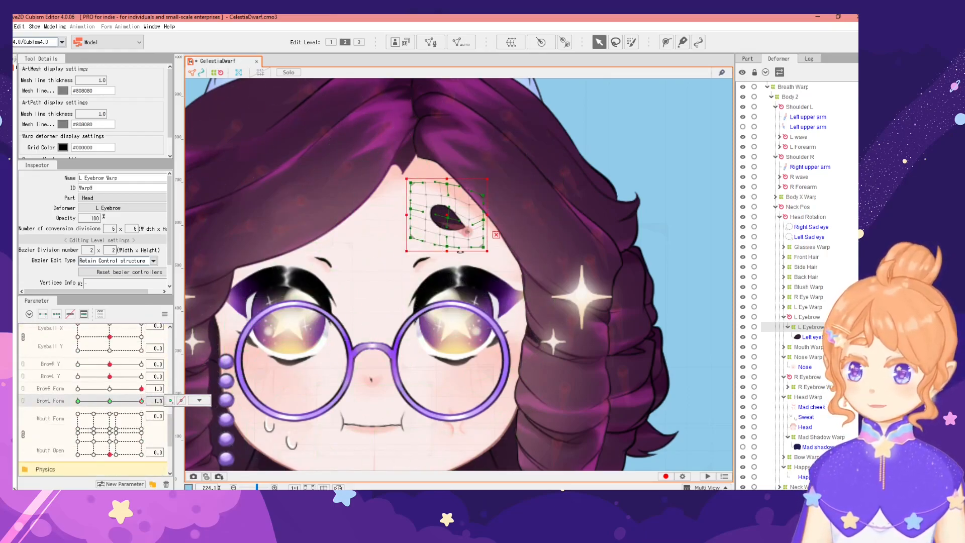
left_click(199, 400)
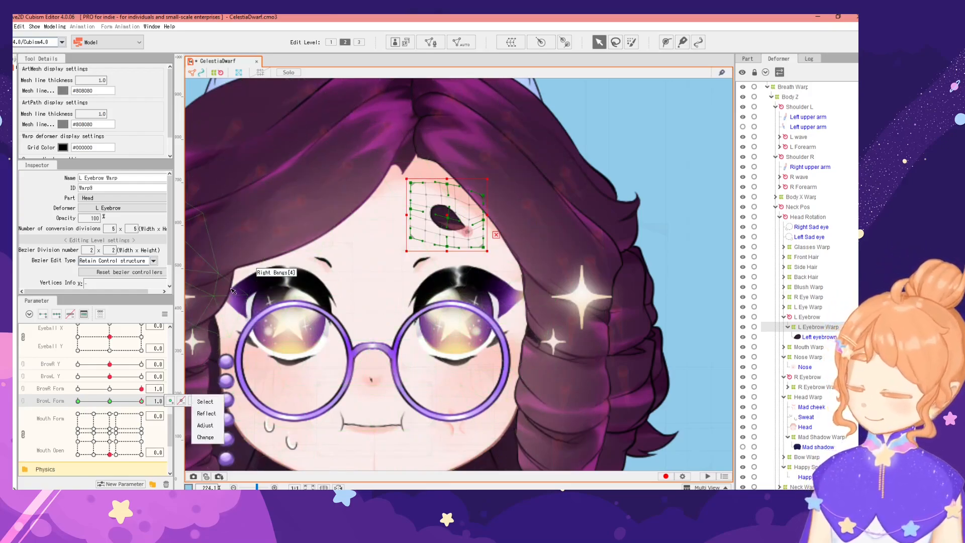
left_click(110, 401)
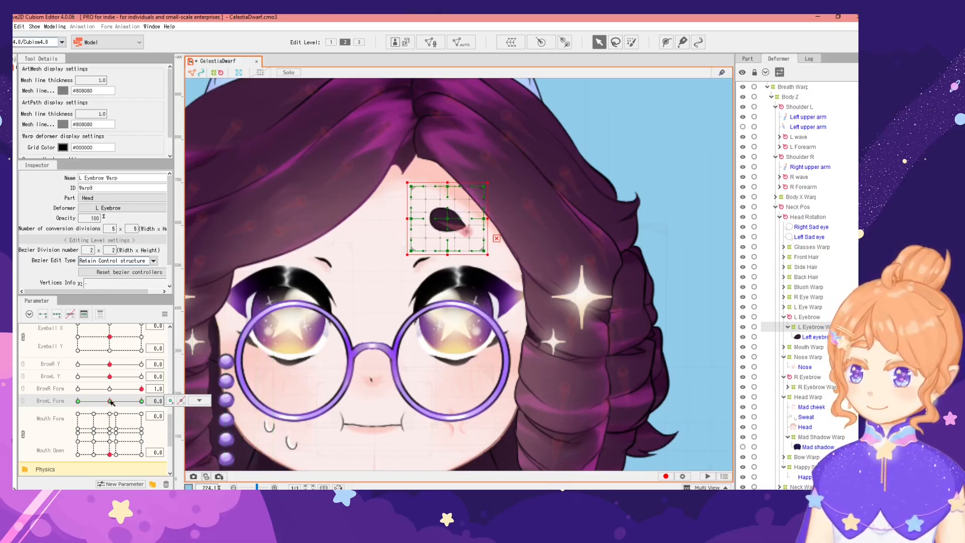
left_click_drag(111, 402, 120, 402)
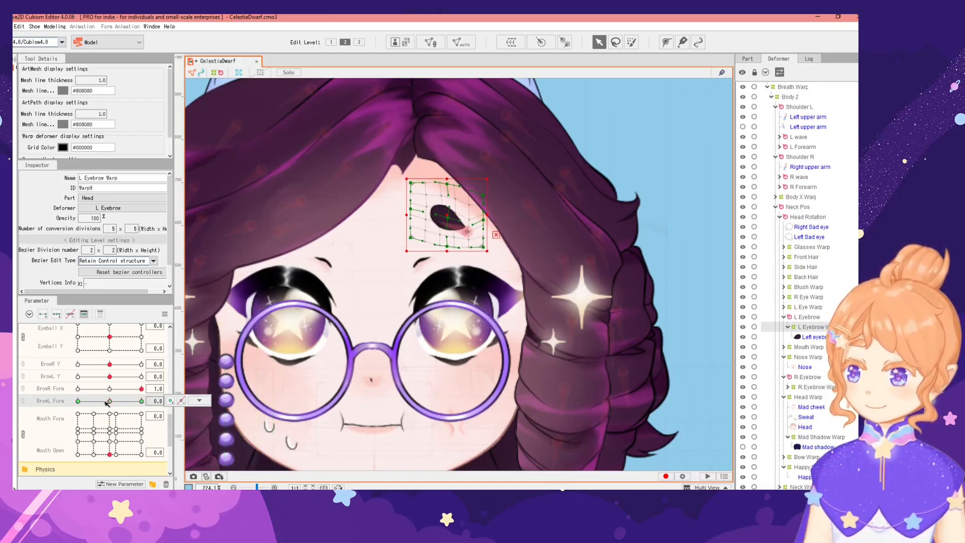
left_click(78, 401)
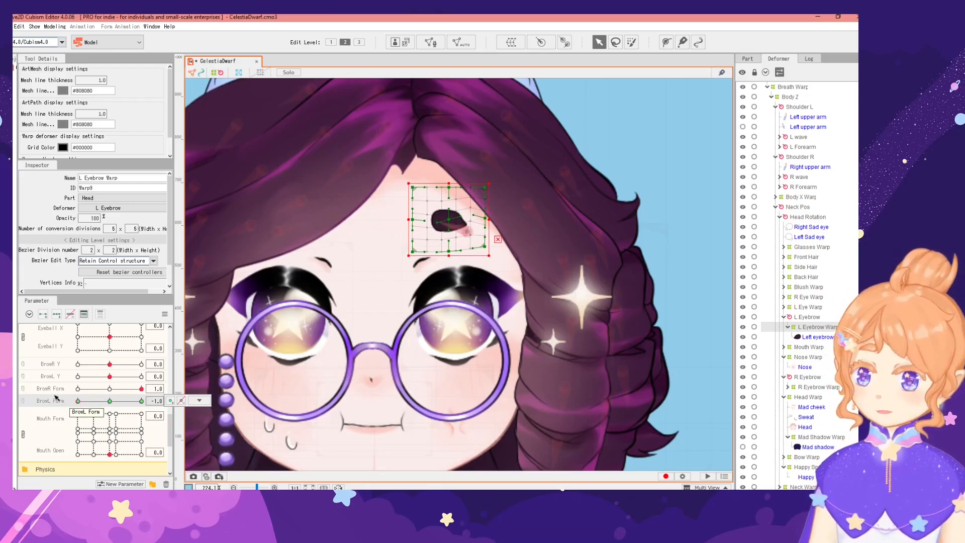
key("ctrl+v")
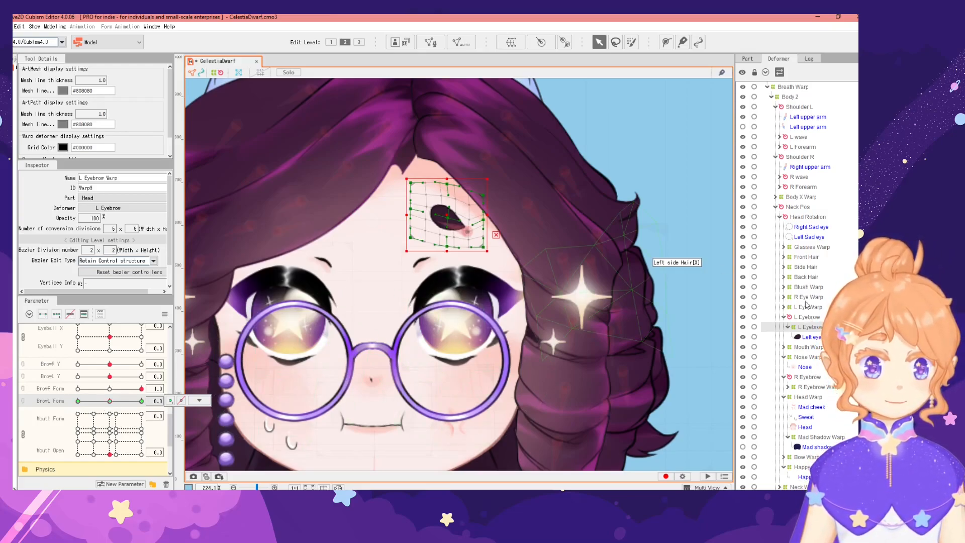
Select the R Eyebrow Warp and copy its BrowR Form 1.0 shape onto the 0.0 and -1.0 keys.
left_click(802, 387)
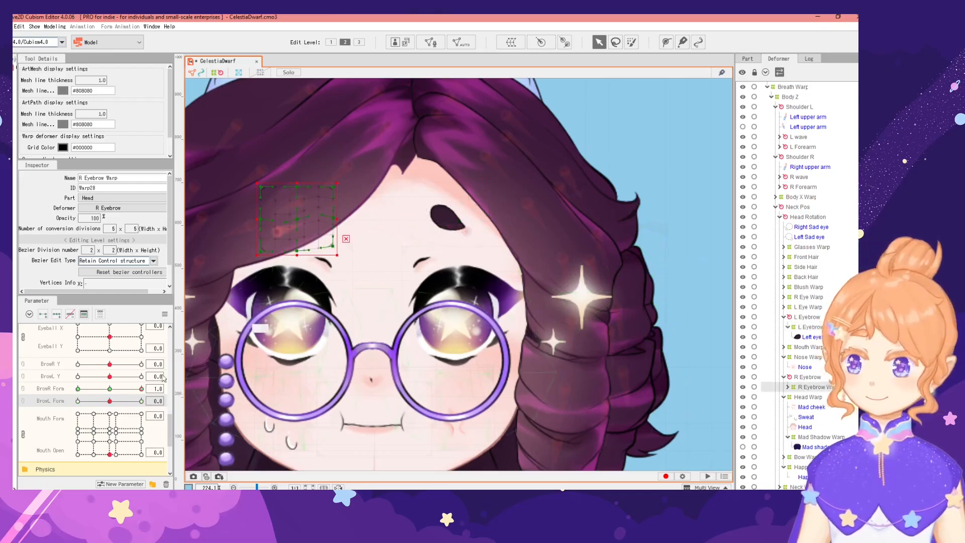
left_click(123, 389)
left_click(141, 389)
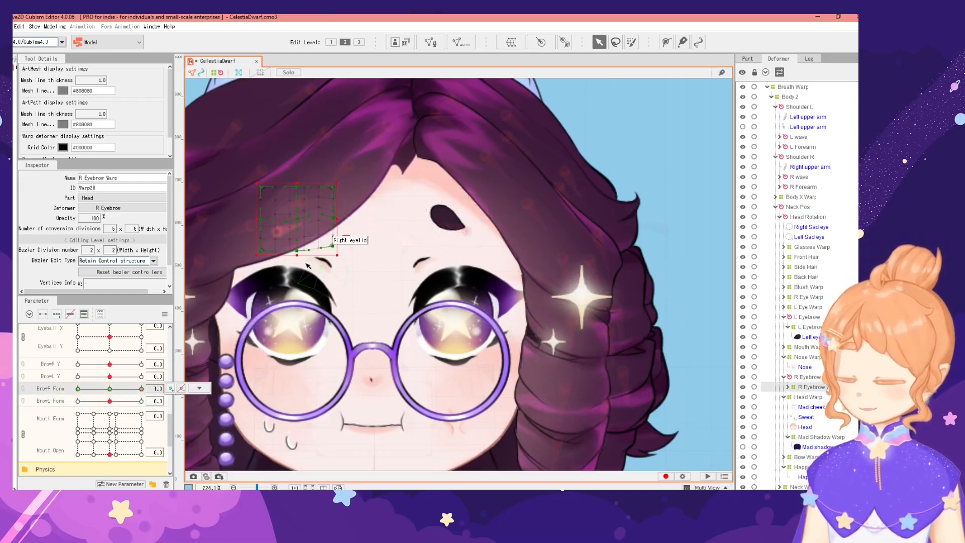
left_click(109, 388)
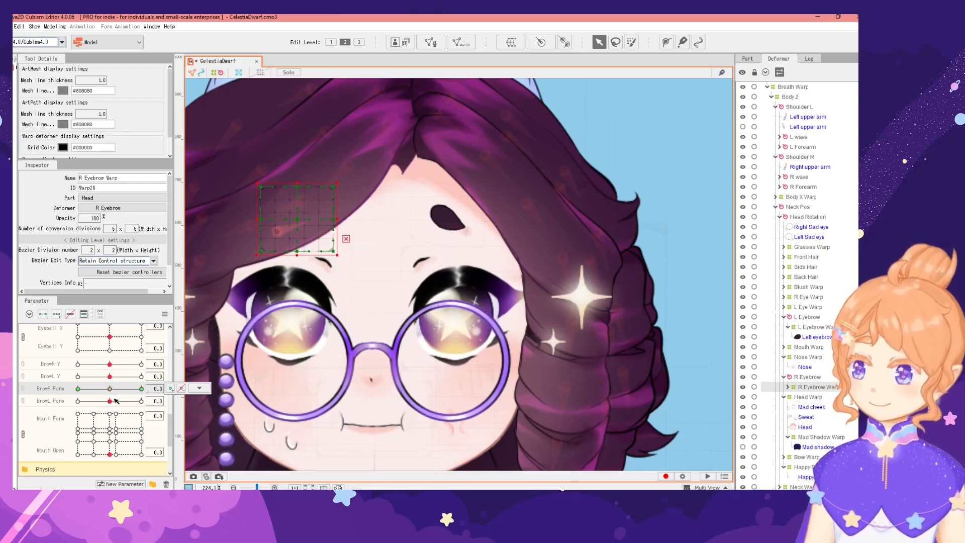
left_click(79, 389)
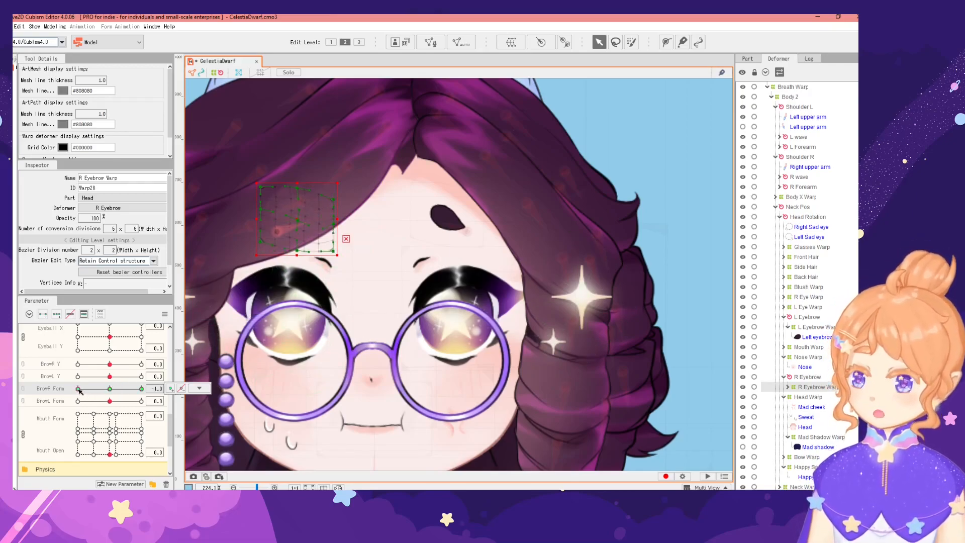
Compare the R Eyebrow Warp's shape at BrowR Form -1.0 with Sad Eybrows at 0.0 and at 1.0.
scroll(108, 390, "down", 5)
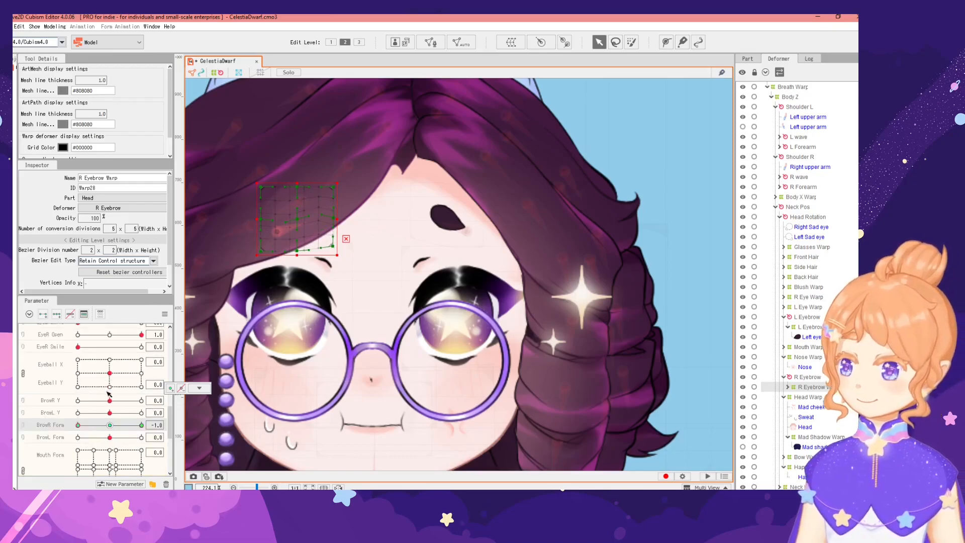
left_click_drag(131, 390, 77, 391)
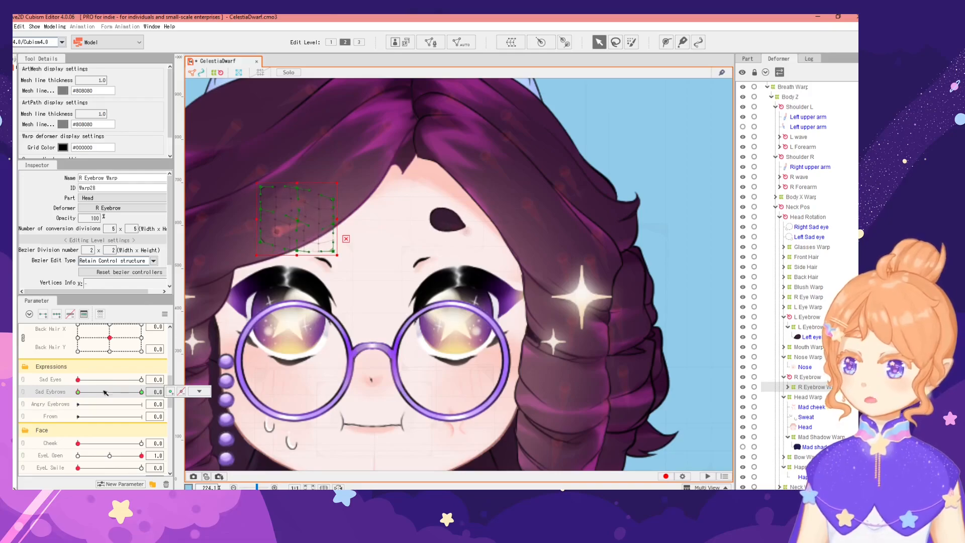
scroll(109, 402, "down", 3)
scroll(109, 402, "down", 1)
left_click(61, 426)
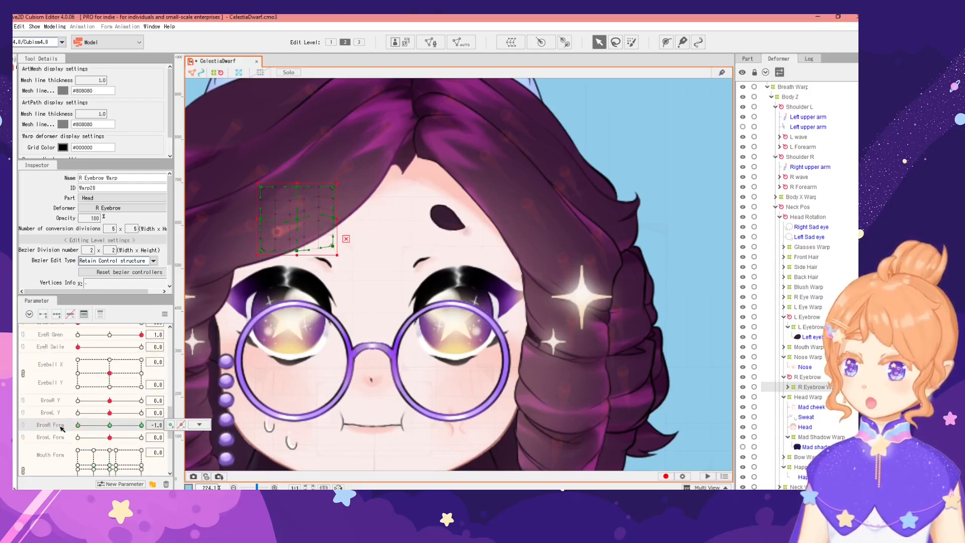
Reset the BrowR Form and Sad Eybrows parameters to 0.0.
left_click_drag(61, 419, 110, 439)
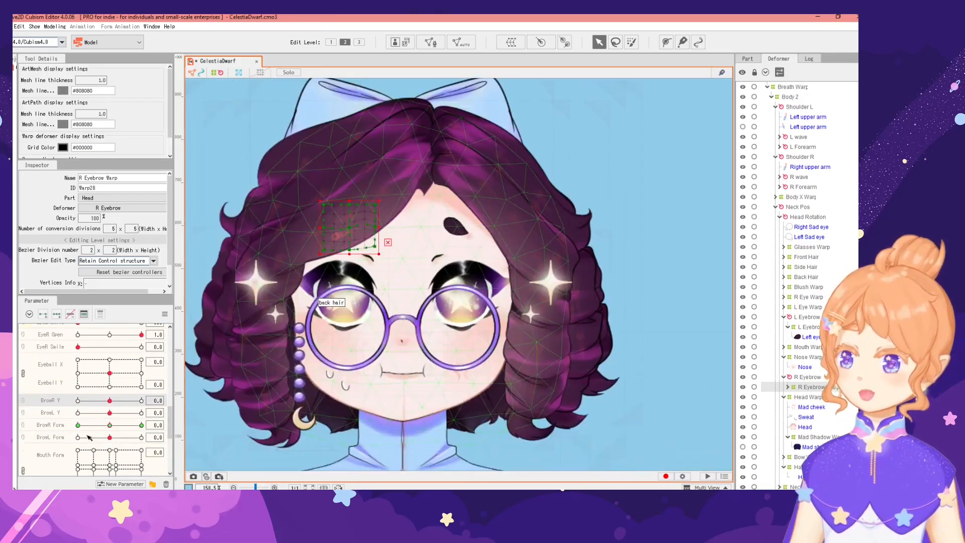
scroll(90, 437, "up", 5)
left_click(70, 355)
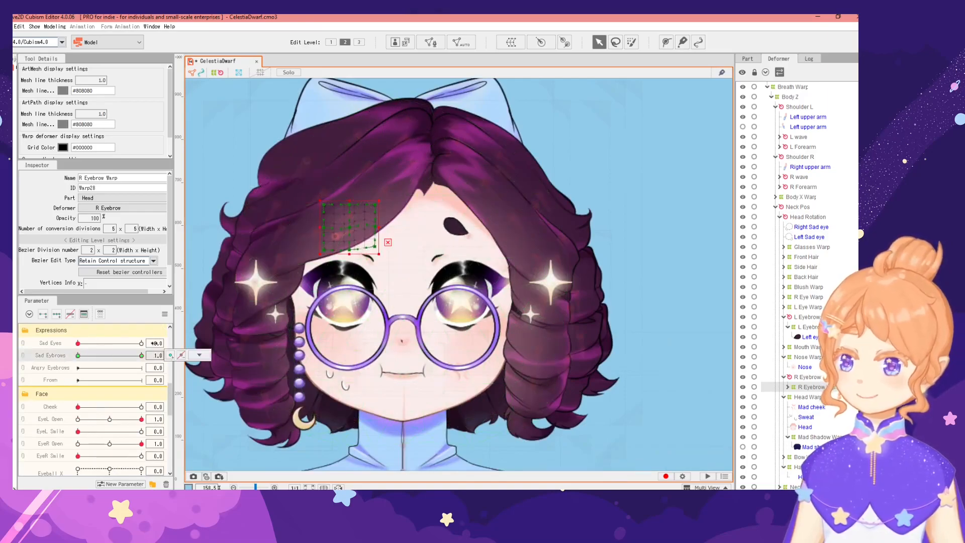
left_click(78, 355)
Select both eyebrow warps and add two keys to the Angry Eyebrows parameter, dismissing the information dialog.
left_click(57, 370)
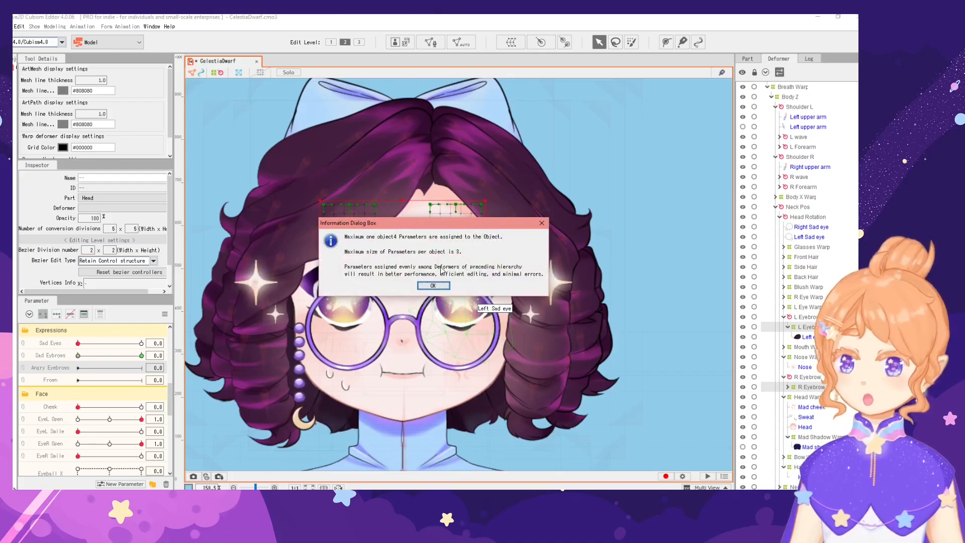
left_click(444, 286)
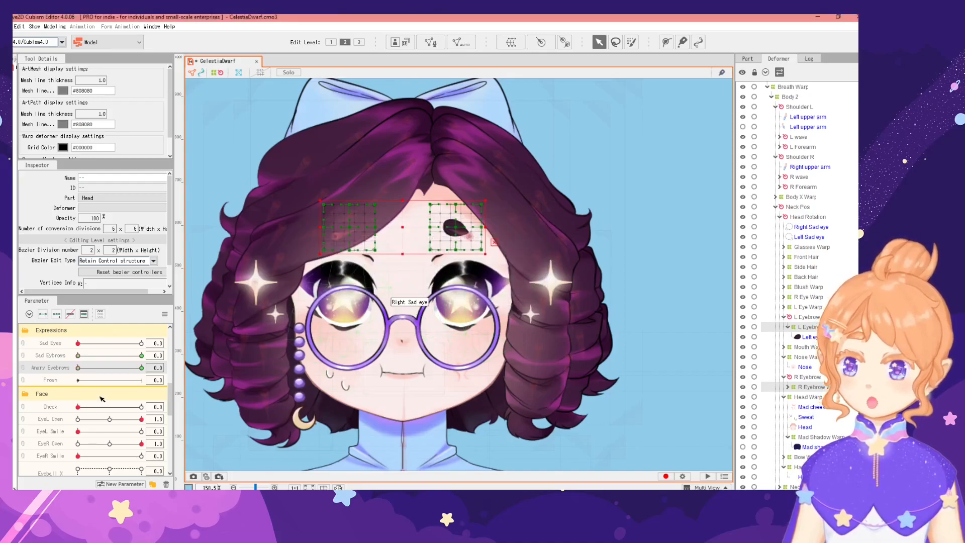
left_click(81, 359)
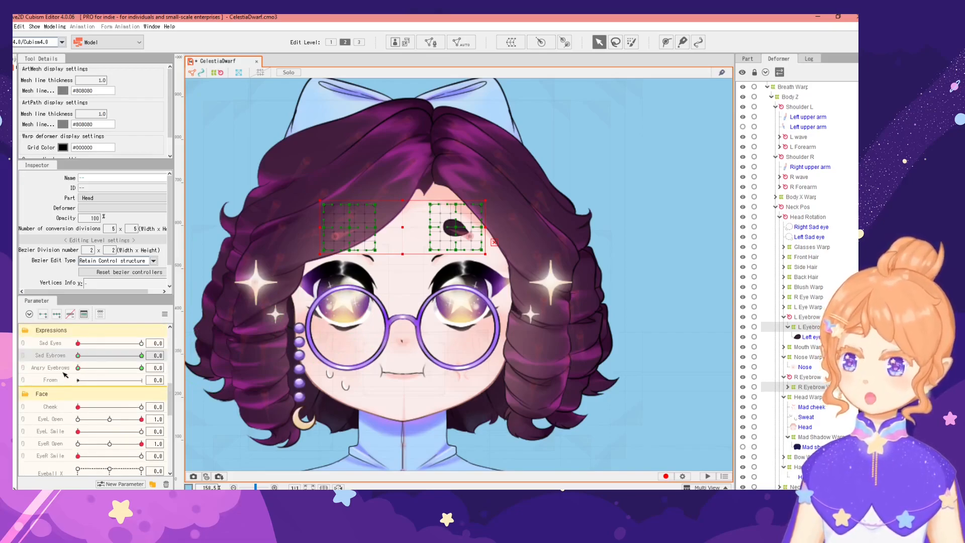
left_click(68, 373)
left_click(76, 355)
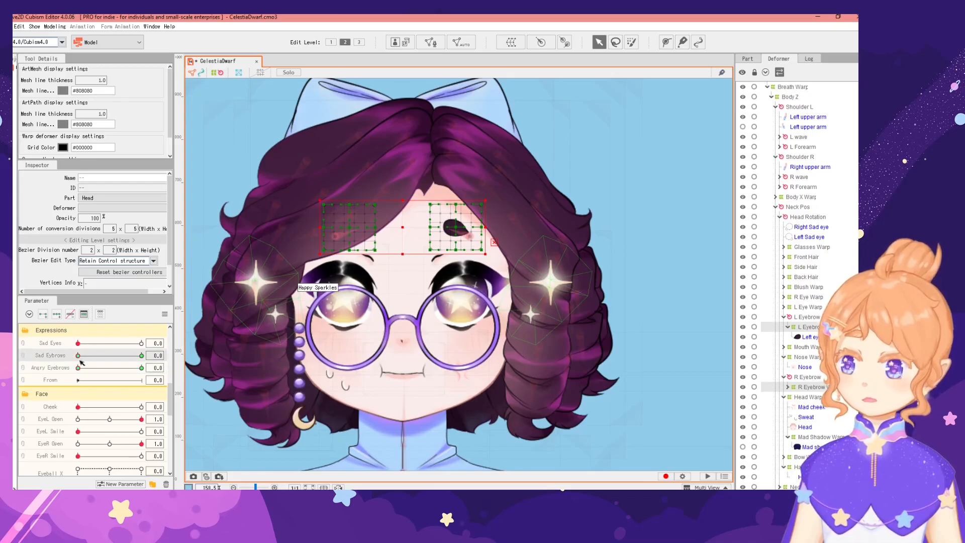
left_click(199, 355)
left_click_drag(132, 357, 53, 361)
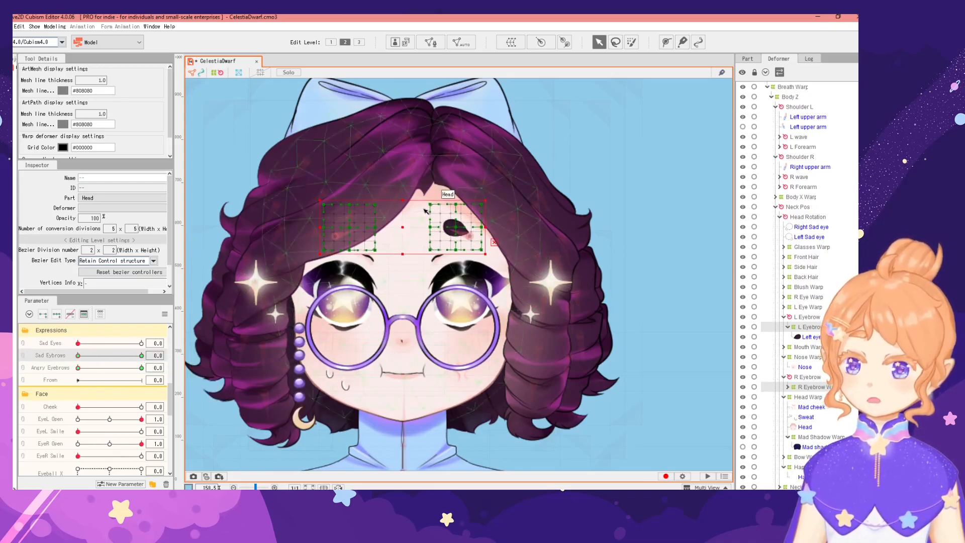
Set the Angry Eyebrows parameter to 1.0.
scroll(404, 234, "up", 2)
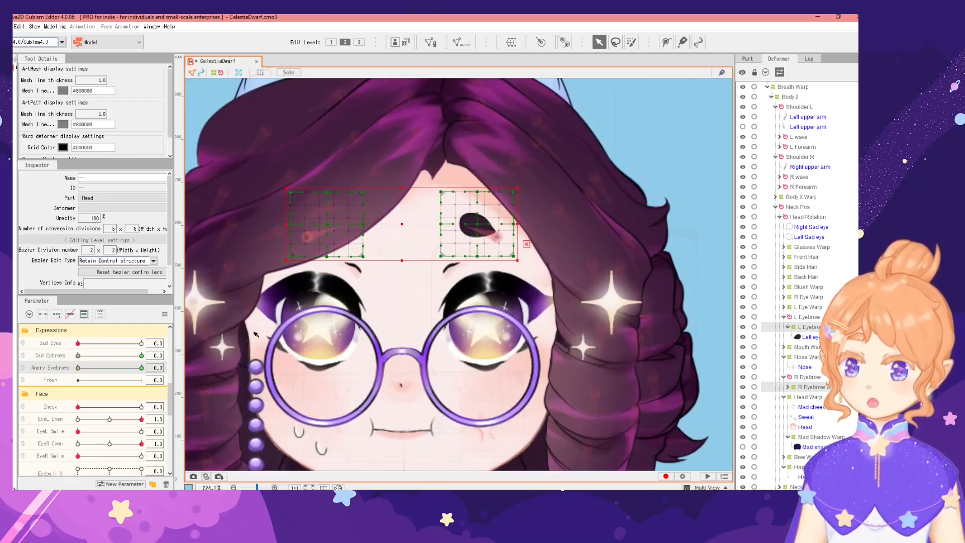
scroll(414, 289, "down", 2)
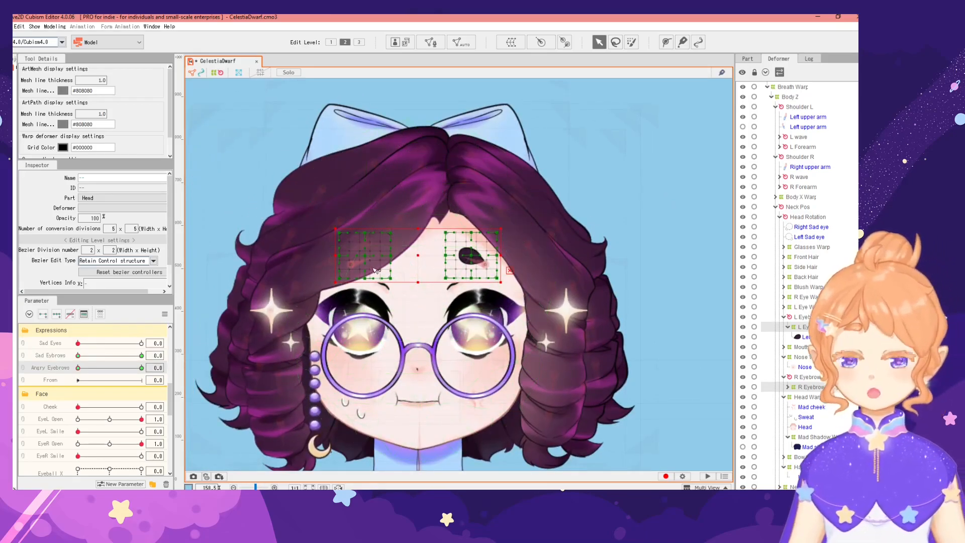
scroll(413, 294, "down", 2)
left_click_drag(406, 315, 410, 275)
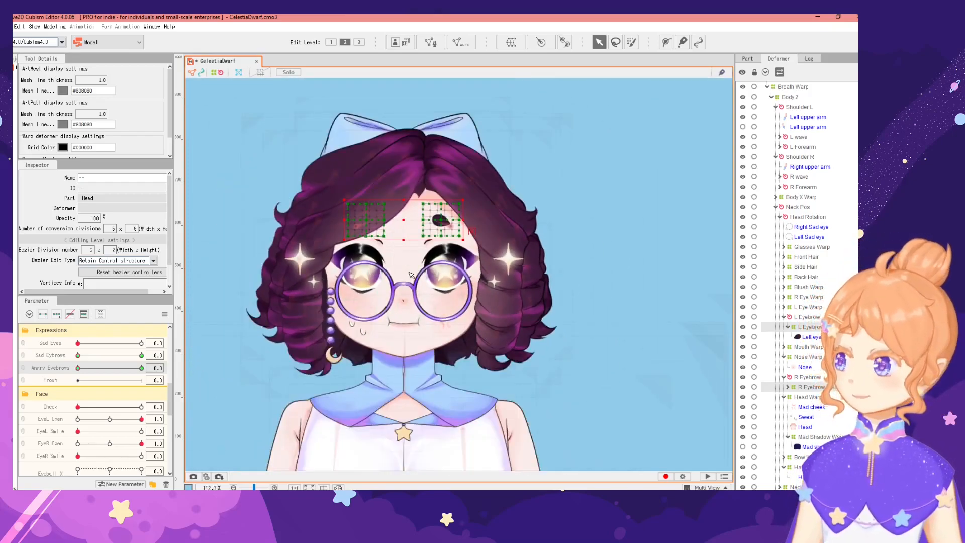
scroll(57, 406, "up", 1)
left_click(79, 405)
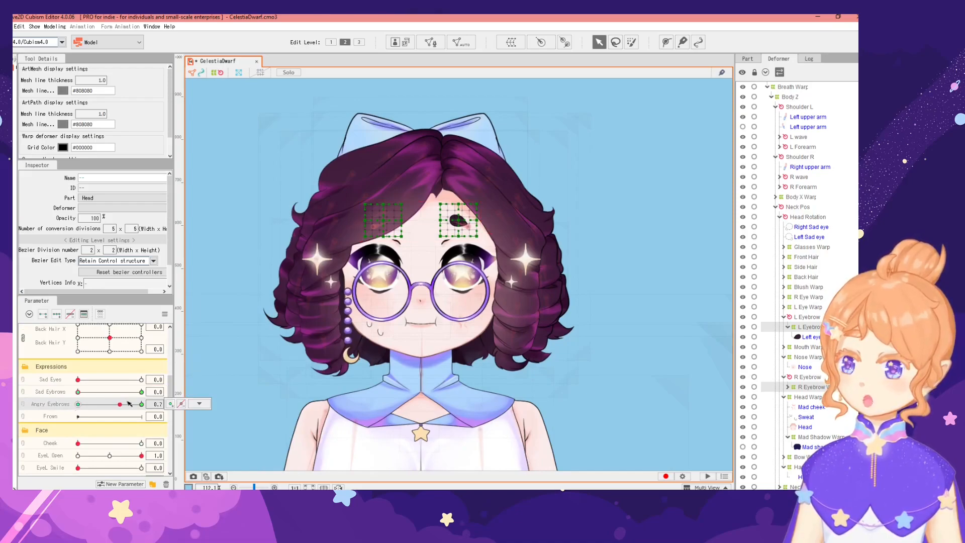
Select only the L Eyebrow Warp and copy its BrowL Form -1.0 shape onto the 0.0 and 1.0 keys.
scroll(119, 403, "down", 1)
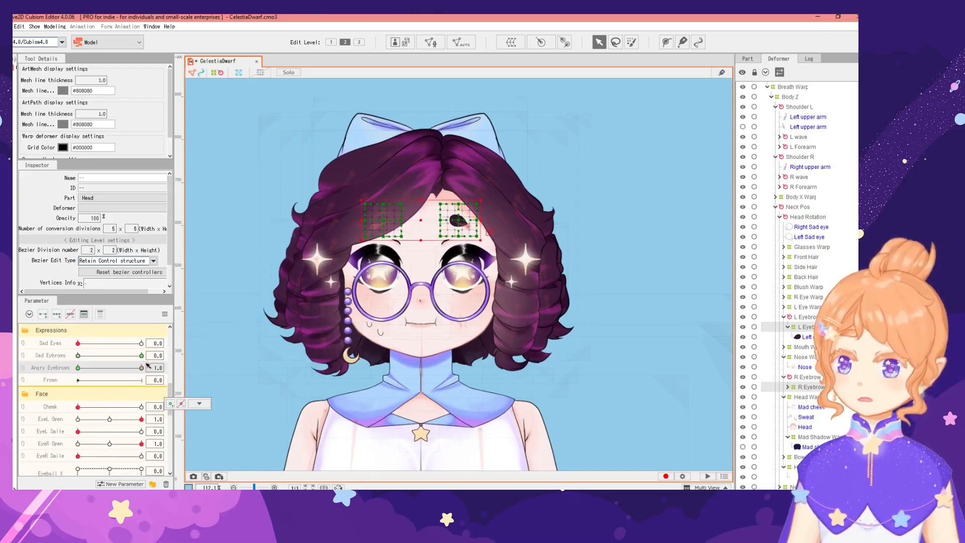
scroll(121, 367, "down", 4)
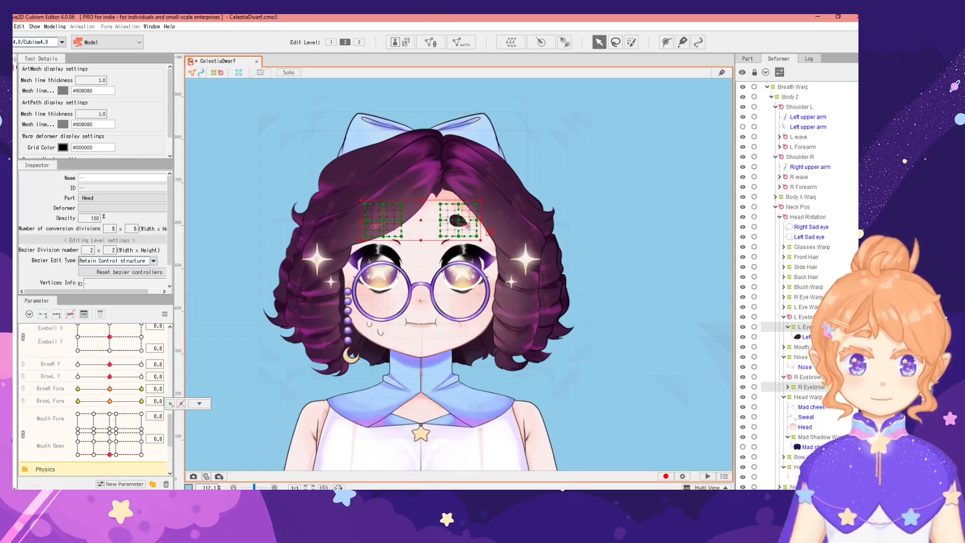
left_click(815, 328)
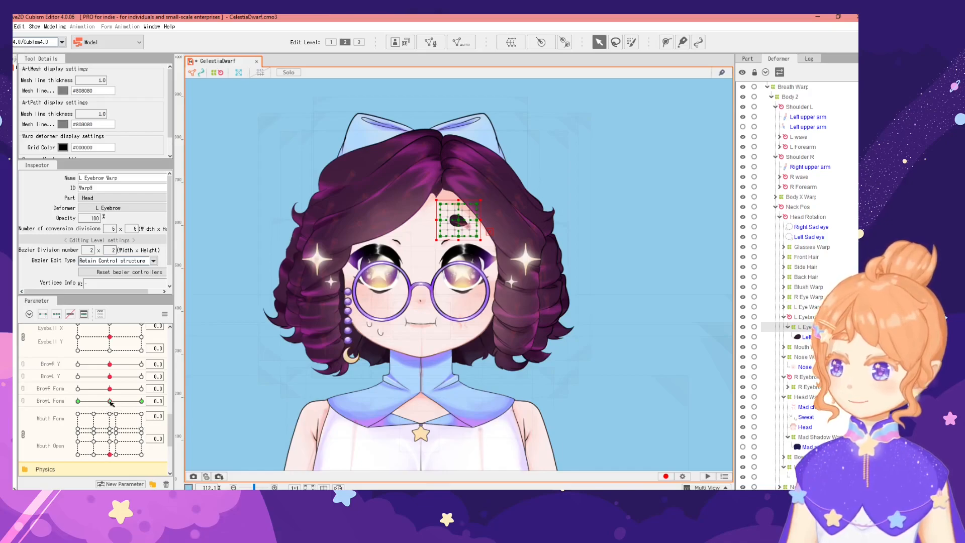
left_click_drag(111, 402, 52, 400)
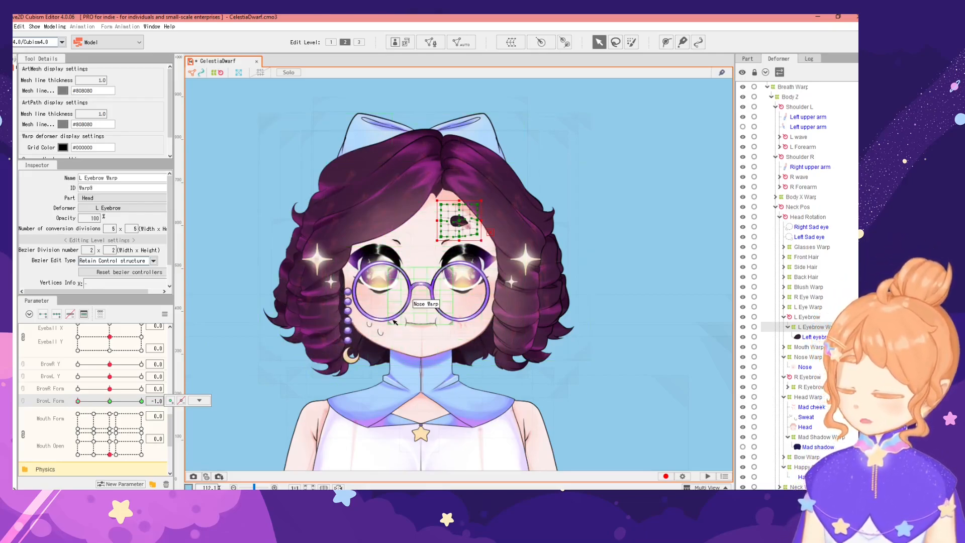
left_click(110, 401)
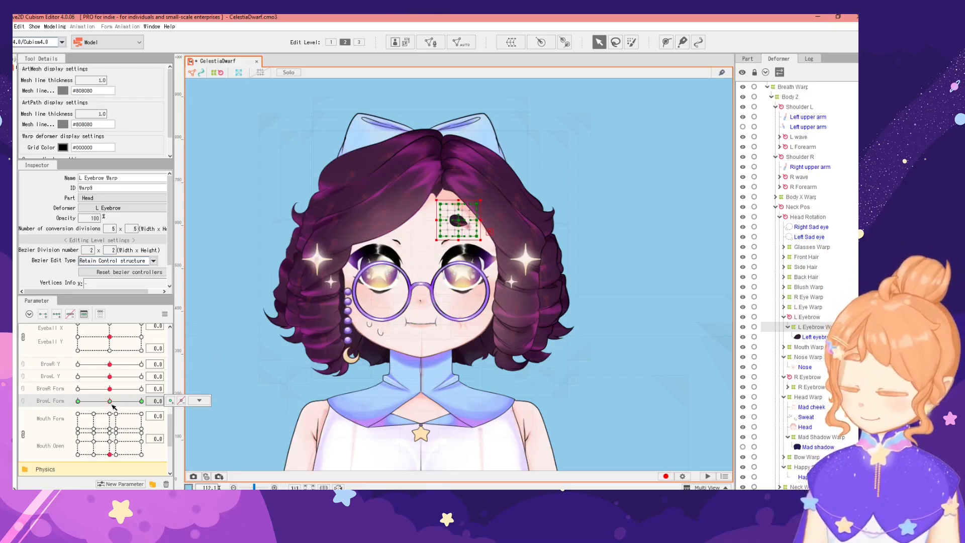
left_click(142, 401)
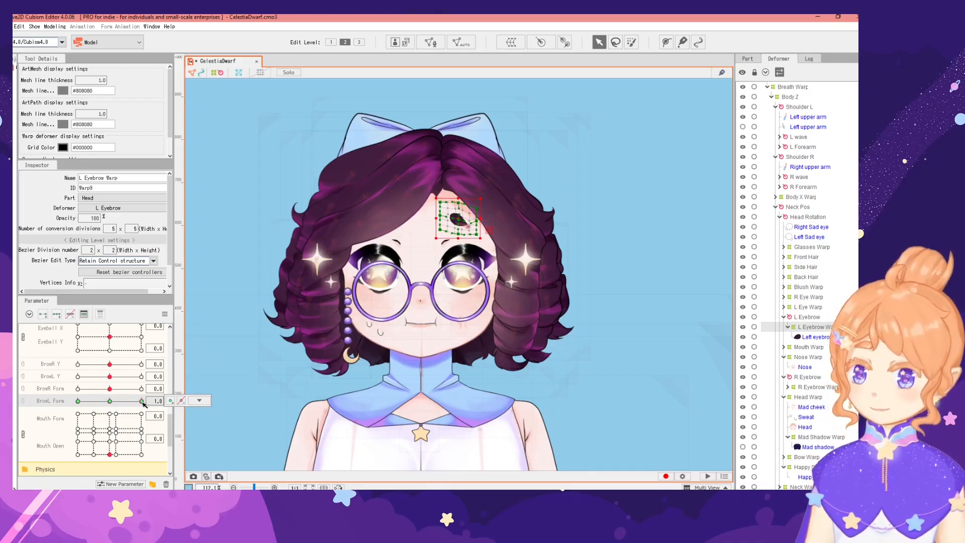
scroll(139, 393, "up", 3)
scroll(139, 393, "down", 3)
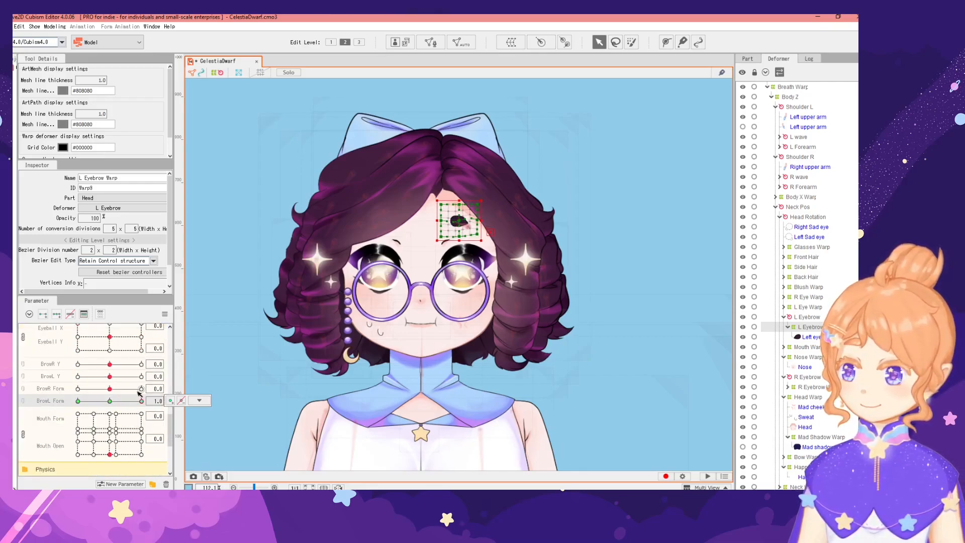
left_click(199, 400)
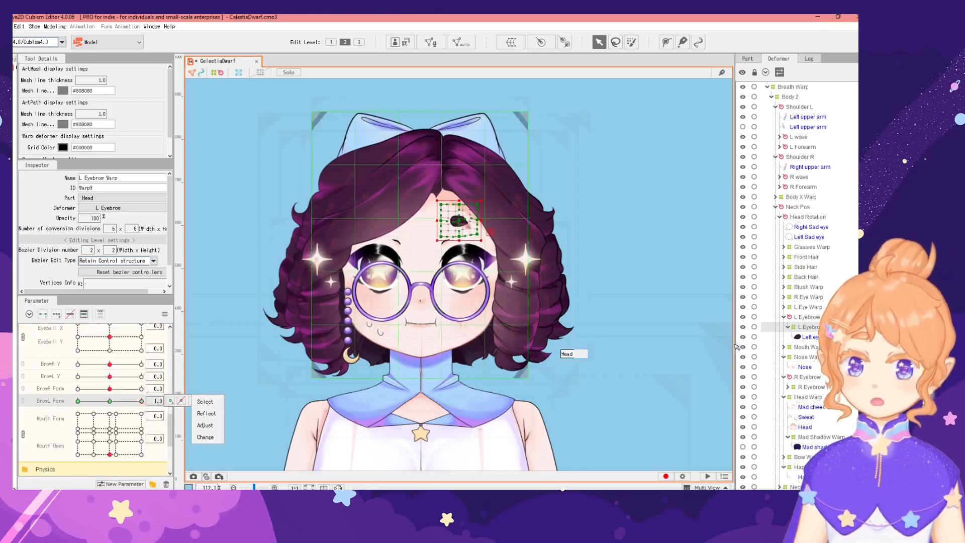
Select only the R Eyebrow Warp and reset the Angry Eyebrows parameter to 0.0.
left_click(811, 389)
left_click(809, 389)
scroll(125, 397, "down", 5)
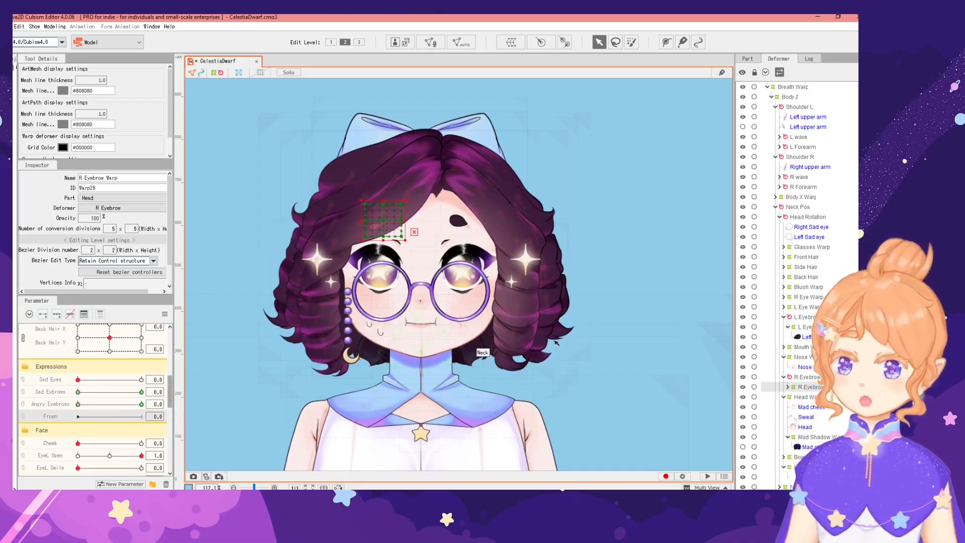
Expand the Mouth Warp in the deformer list and select its meshes from upper Lips through Mouth.
left_click(784, 347)
scroll(799, 352, "down", 1)
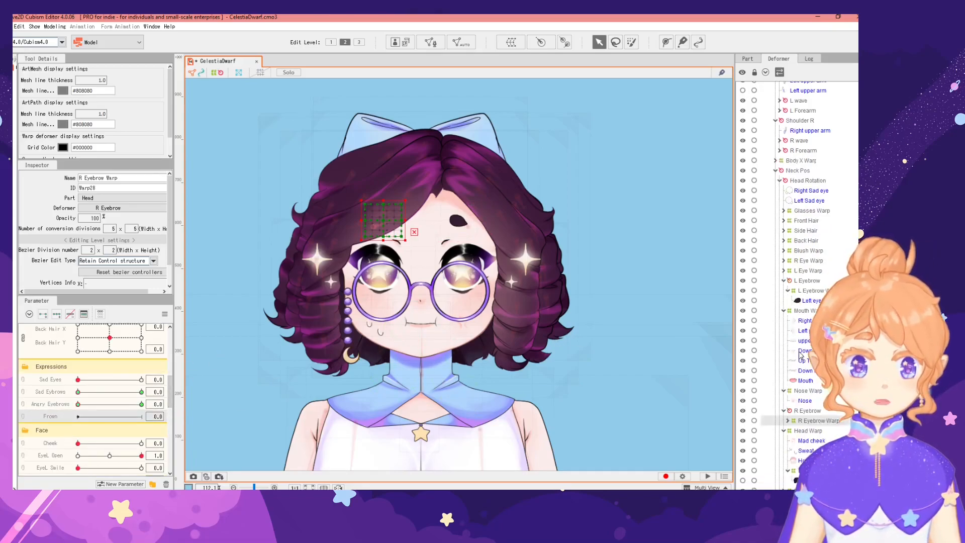
scroll(799, 351, "down", 1)
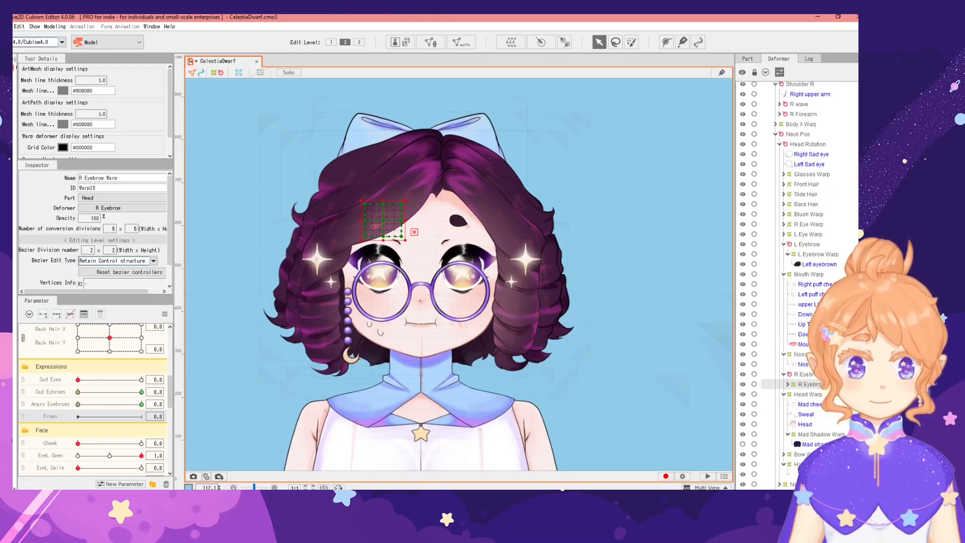
left_click(810, 305)
left_click(804, 344, "shift")
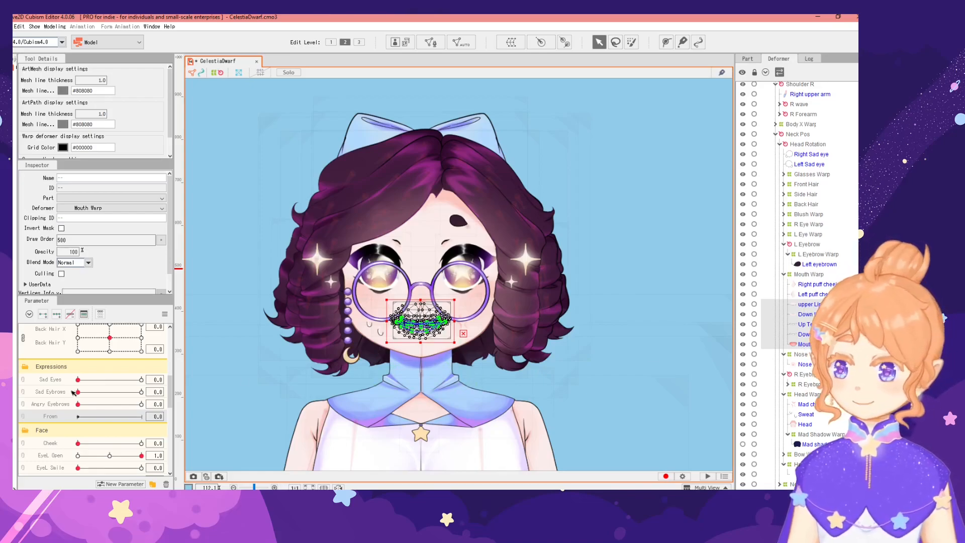
Set the mouth parameters to Mouth Form -1.0 and Mouth Open 0.0.
scroll(102, 398, "down", 4)
scroll(103, 398, "down", 4)
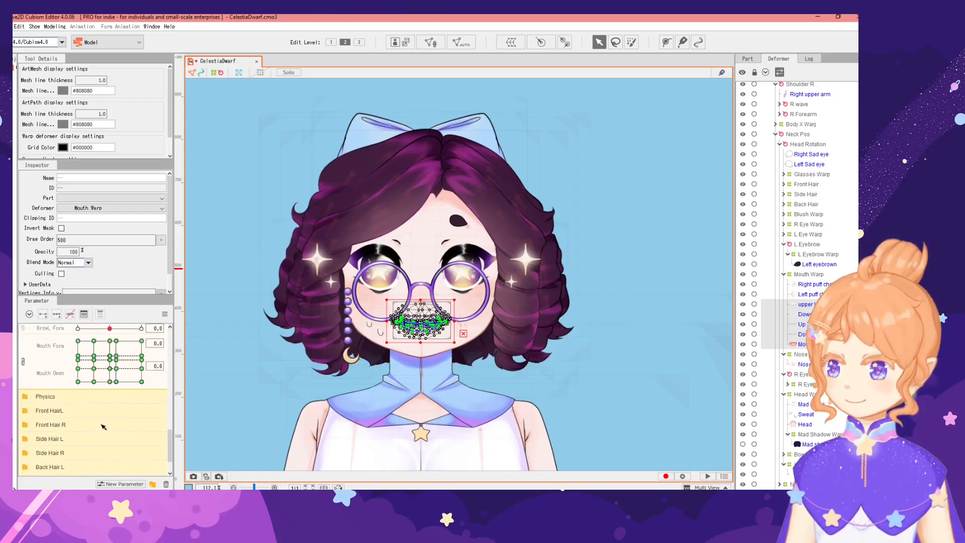
scroll(432, 348, "up", 2)
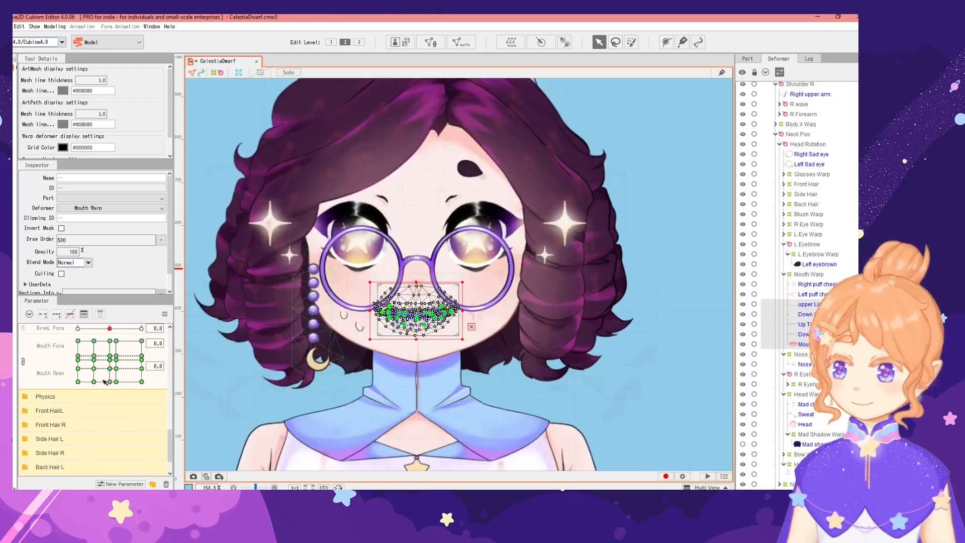
left_click_drag(106, 381, 26, 387)
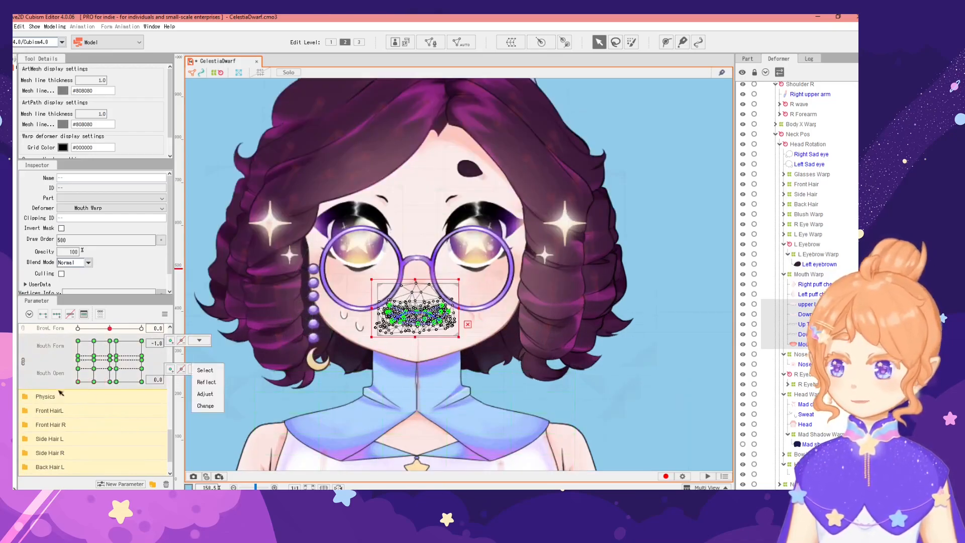
left_click(85, 380)
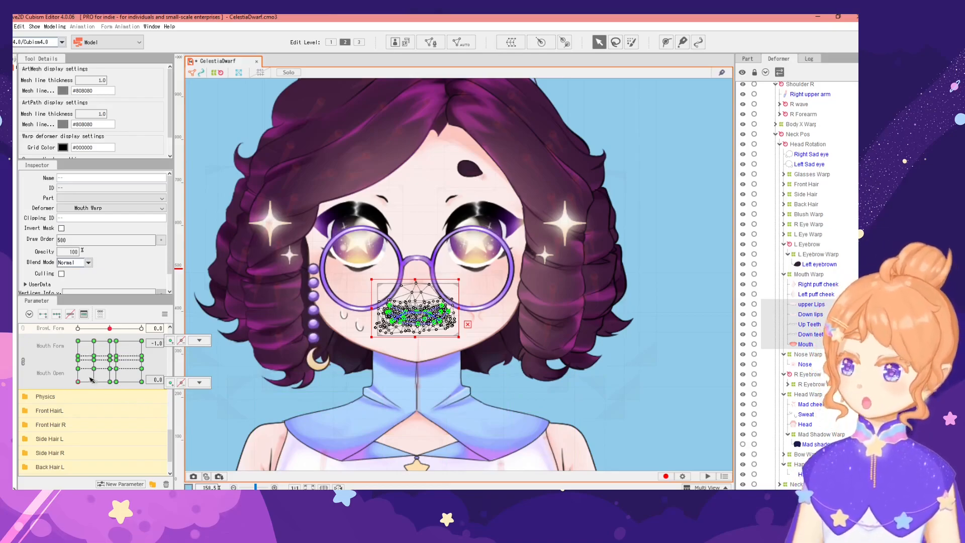
Add two keys to the Frown parameter for the selected mouth meshes, dismiss the information dialog, and test the Frown slider.
scroll(93, 380, "up", 6)
scroll(87, 422, "down", 3)
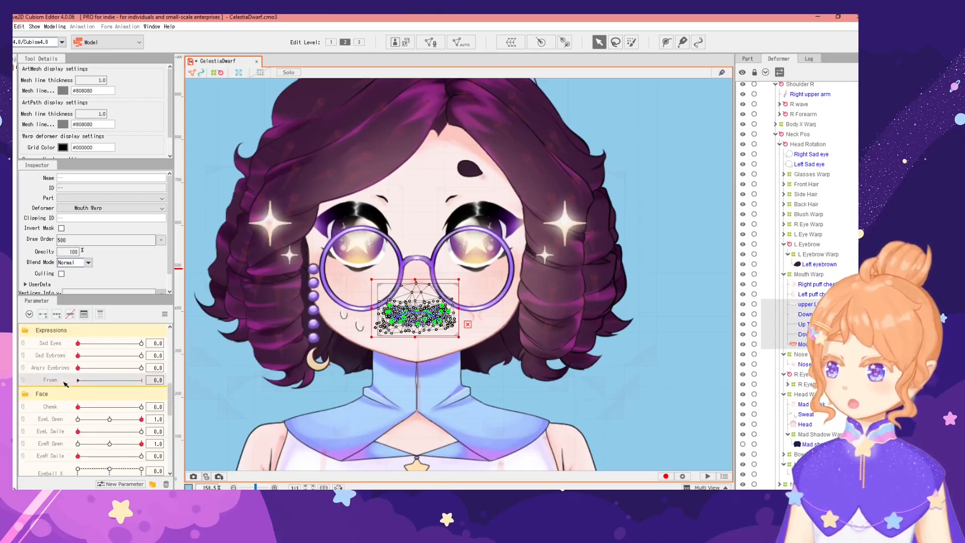
left_click(43, 314)
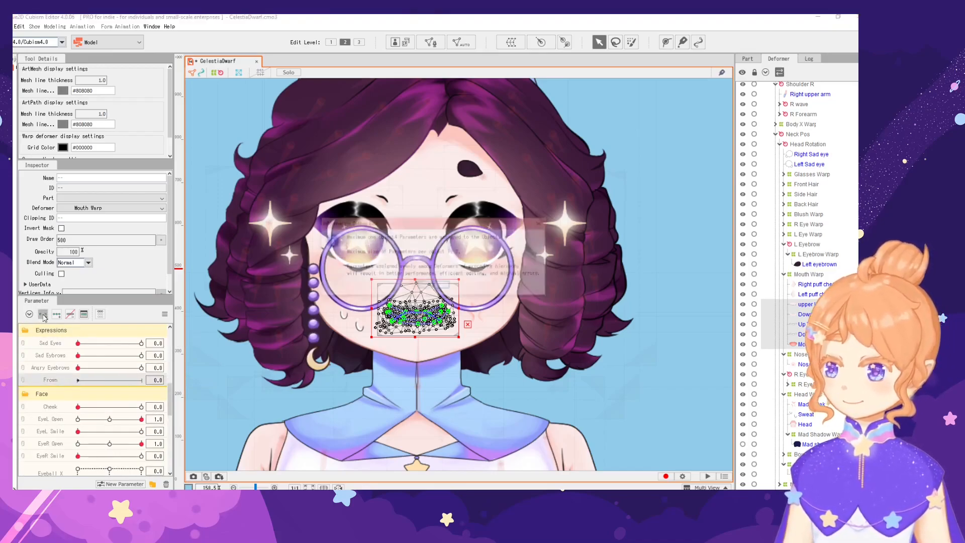
left_click(433, 285)
left_click_drag(78, 380, 145, 381)
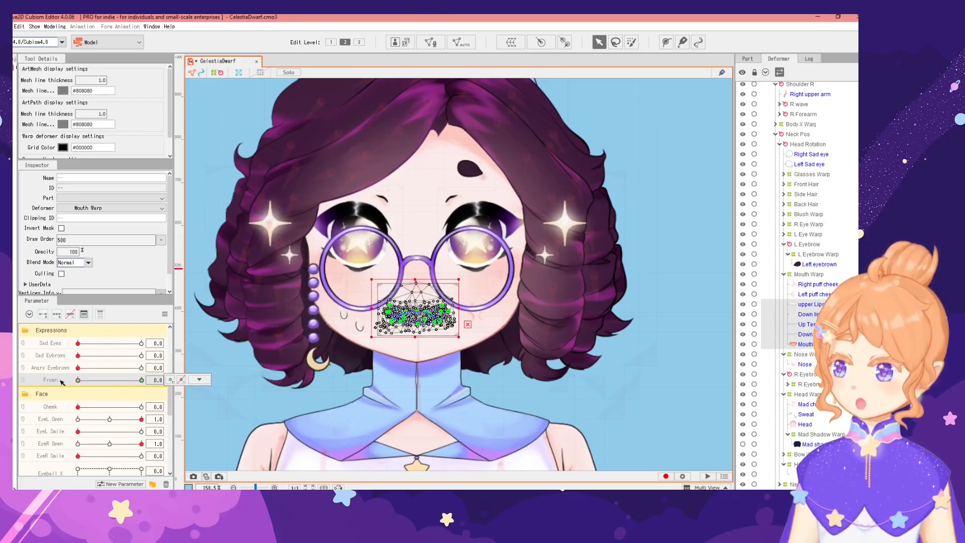
Examine the mouth shapes across the Mouth Form keys at Mouth Open 0.0 and 0.3.
scroll(63, 383, "down", 6)
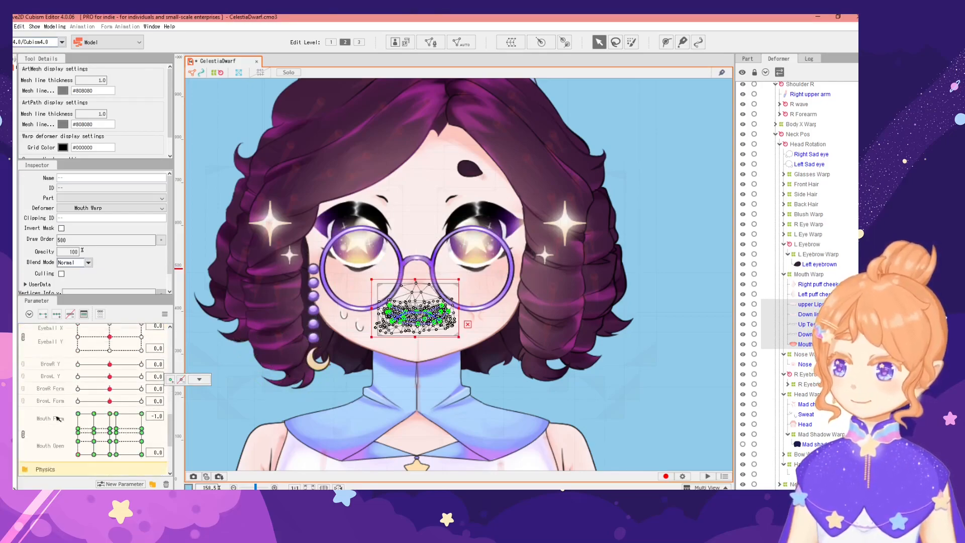
left_click(65, 387)
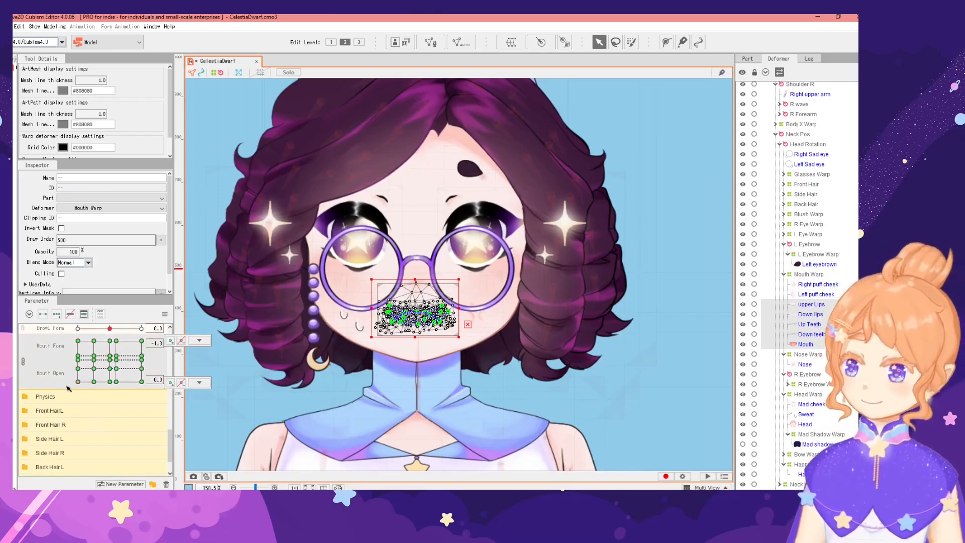
left_click(94, 382)
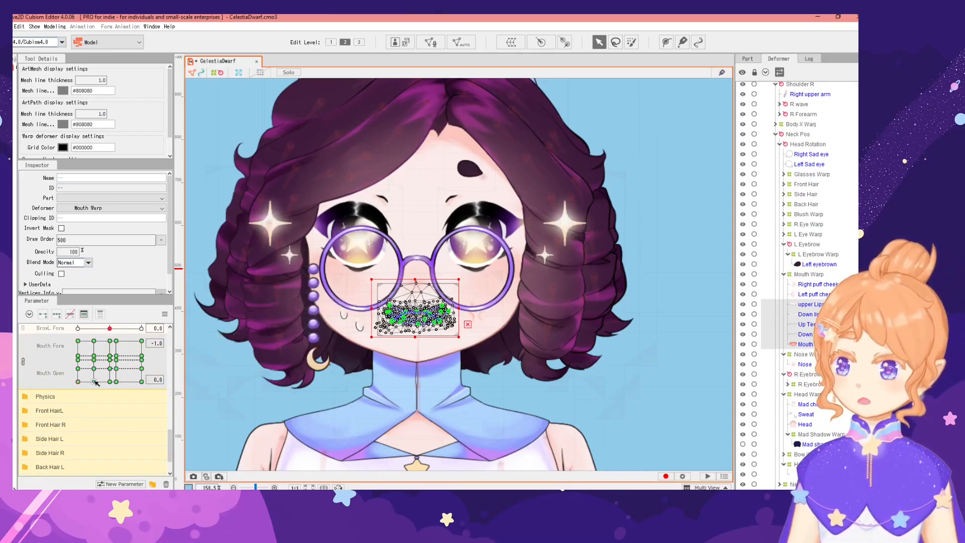
left_click(94, 382)
left_click(109, 382)
left_click(116, 381)
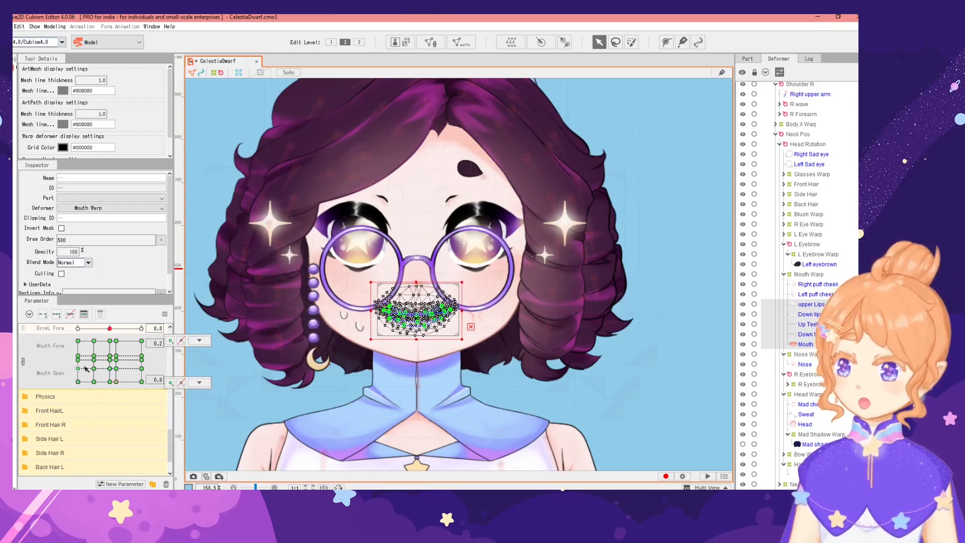
left_click(78, 382)
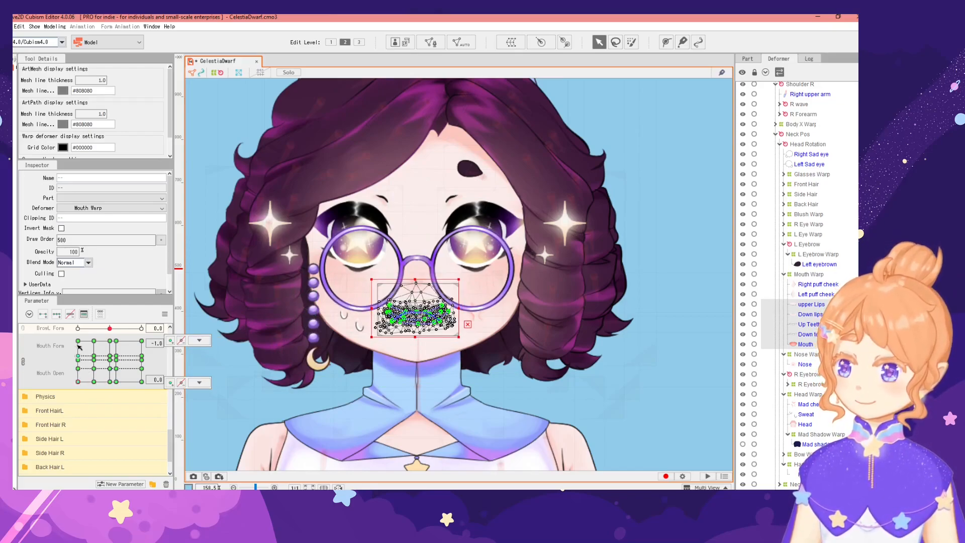
left_click_drag(77, 381, 67, 406)
left_click(94, 368)
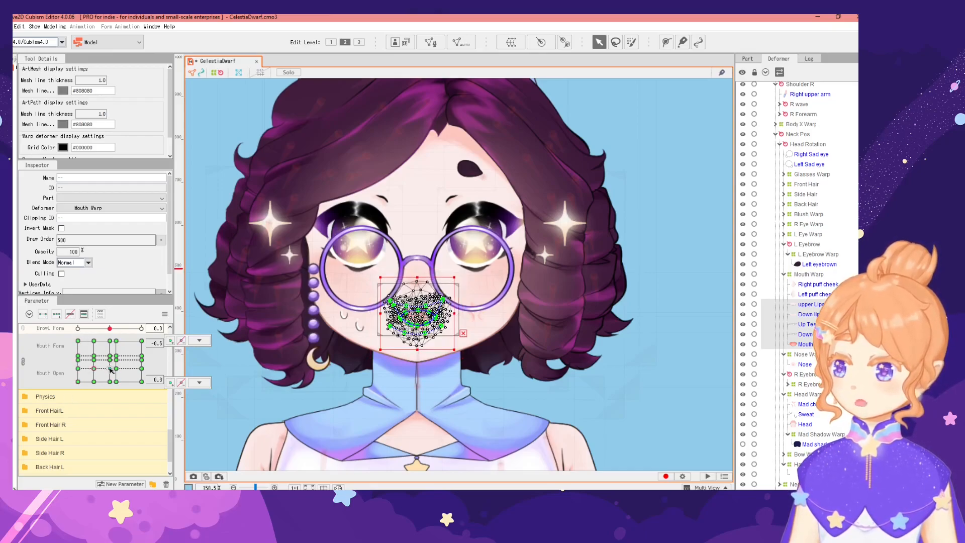
left_click(79, 368)
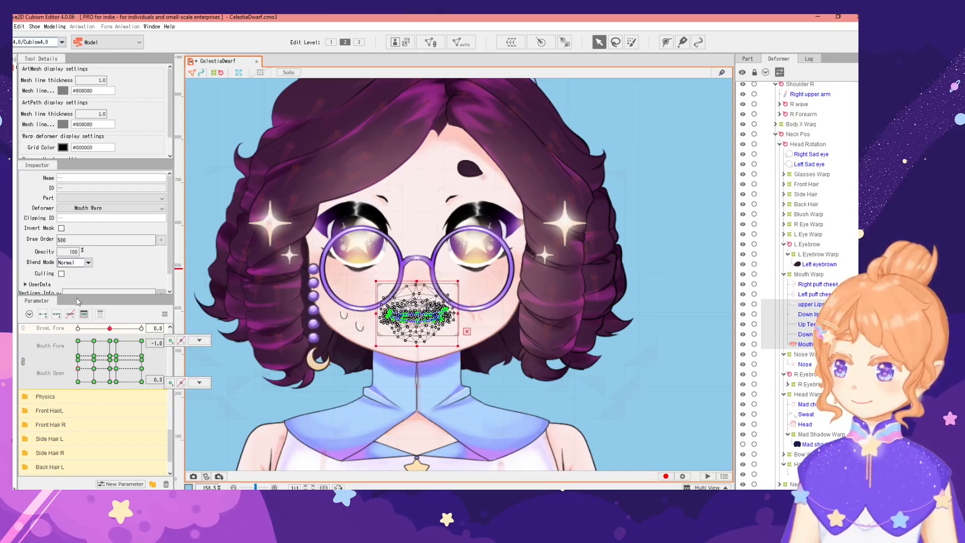
left_click_drag(93, 368, 141, 368)
Copy the Mouth Form -1.0 shape onto the -0.5, 0.0, 0.2 and 1.0 keys at Mouth Open 0.0.
left_click(78, 381)
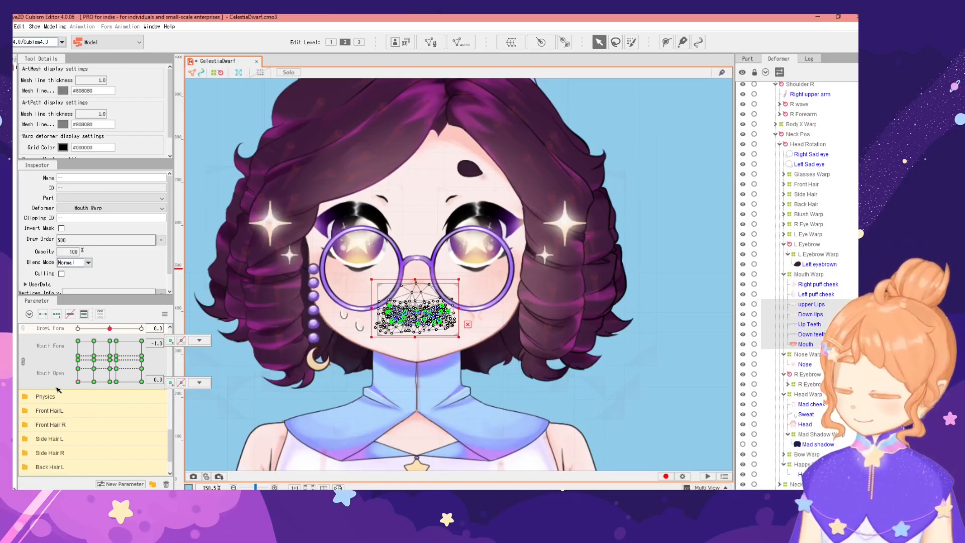
left_click(94, 382)
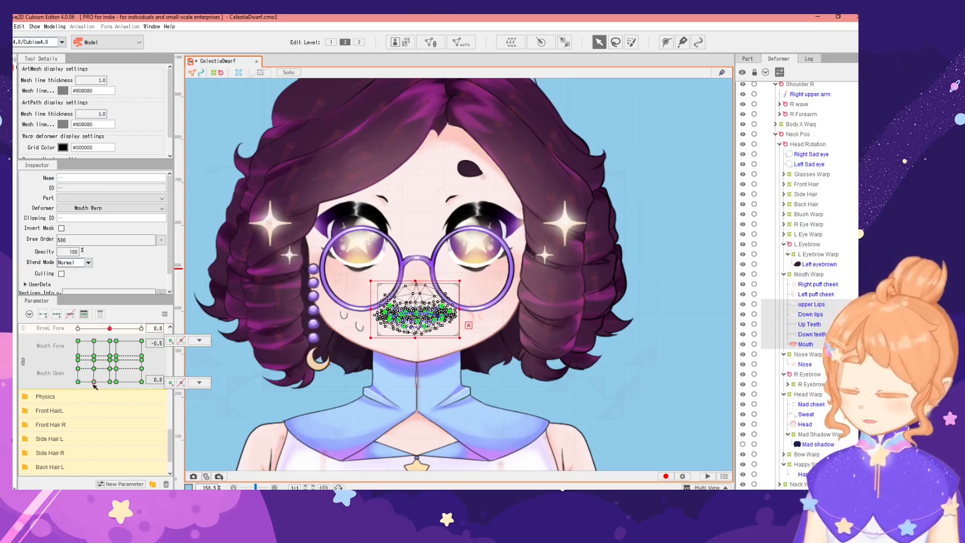
left_click(111, 381)
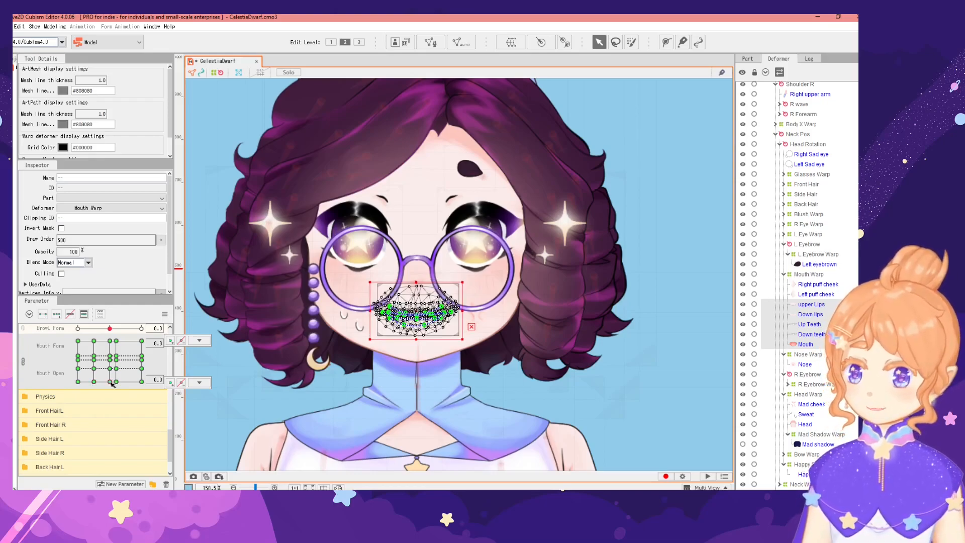
left_click(115, 382)
left_click(117, 383)
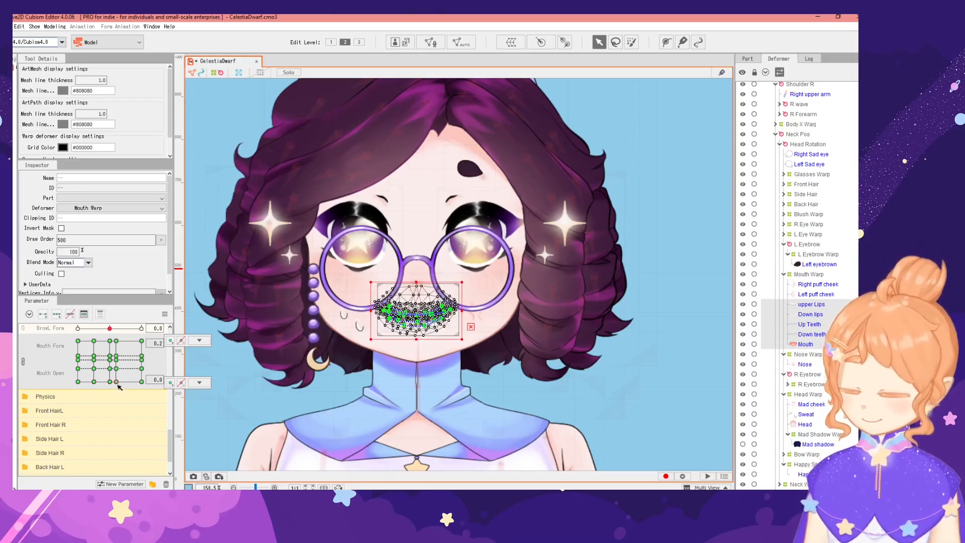
left_click(142, 382)
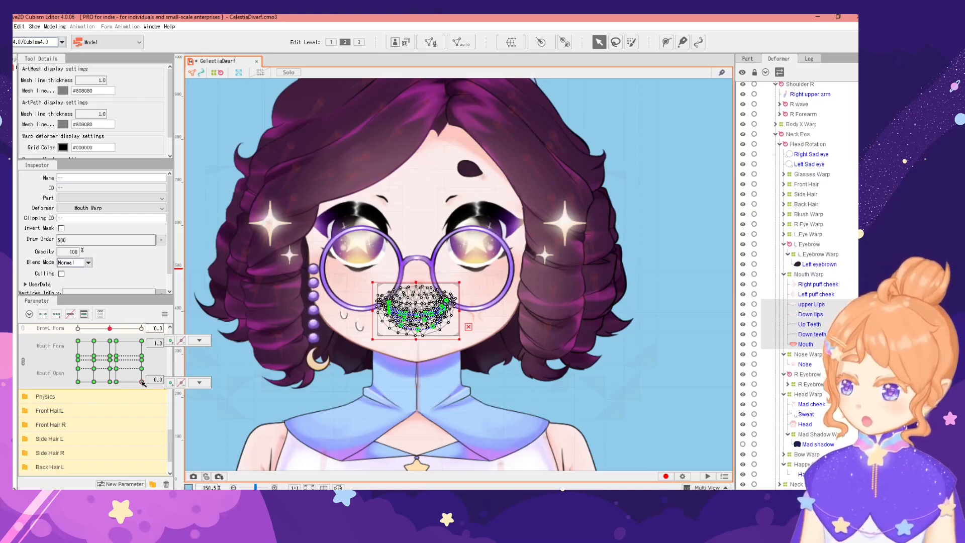
left_click(142, 369)
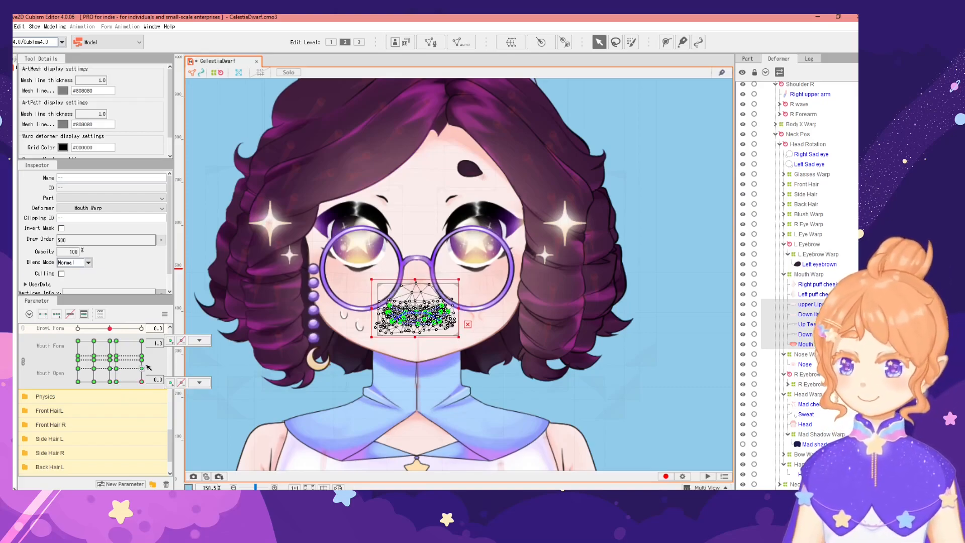
Deselect the mouth meshes and hide the Right and Left puff cheek meshes.
left_click(634, 266)
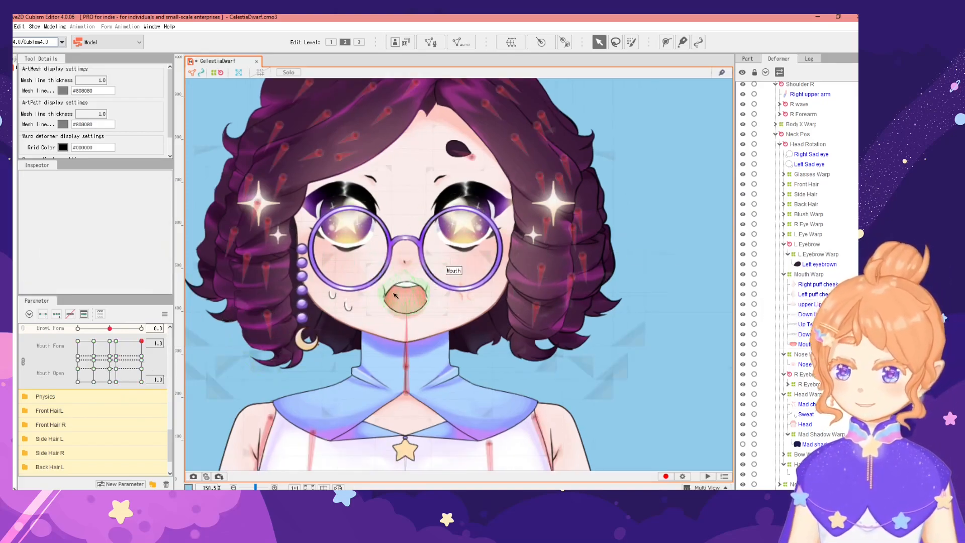
left_click(742, 294)
left_click(743, 284)
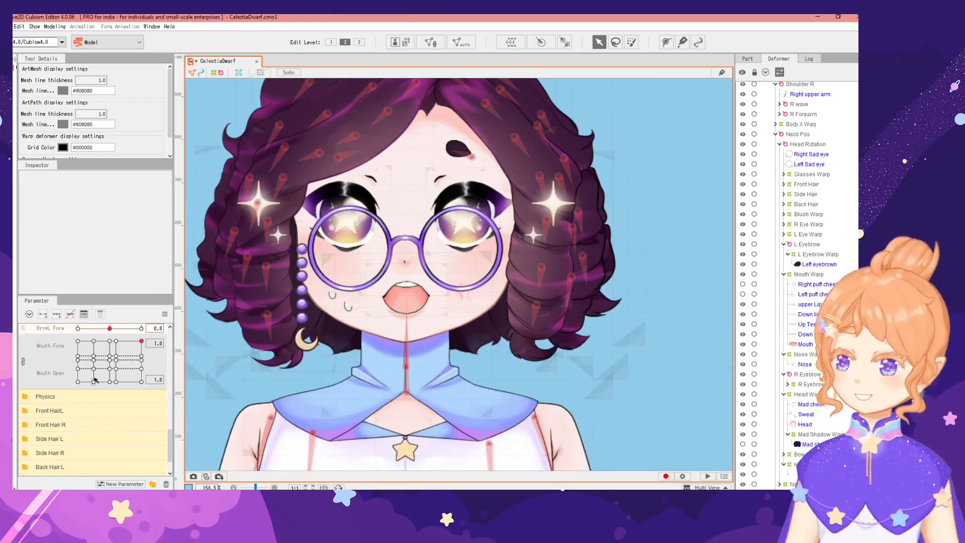
Preview the Frown expression with varying Mouth Form and Mouth Open values, and return Frown to 0.0.
scroll(94, 380, "up", 10)
scroll(140, 379, "up", 3)
scroll(81, 395, "down", 2)
left_click_drag(99, 421, 92, 394)
scroll(98, 399, "down", 3)
scroll(412, 306, "down", 4)
scroll(144, 399, "down", 3)
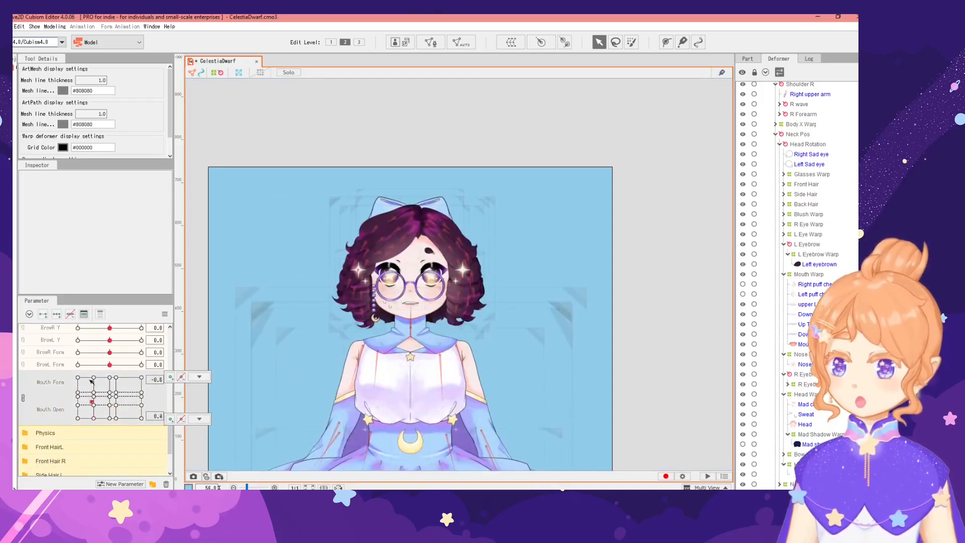
left_click_drag(129, 450, 56, 471)
scroll(108, 397, "up", 4)
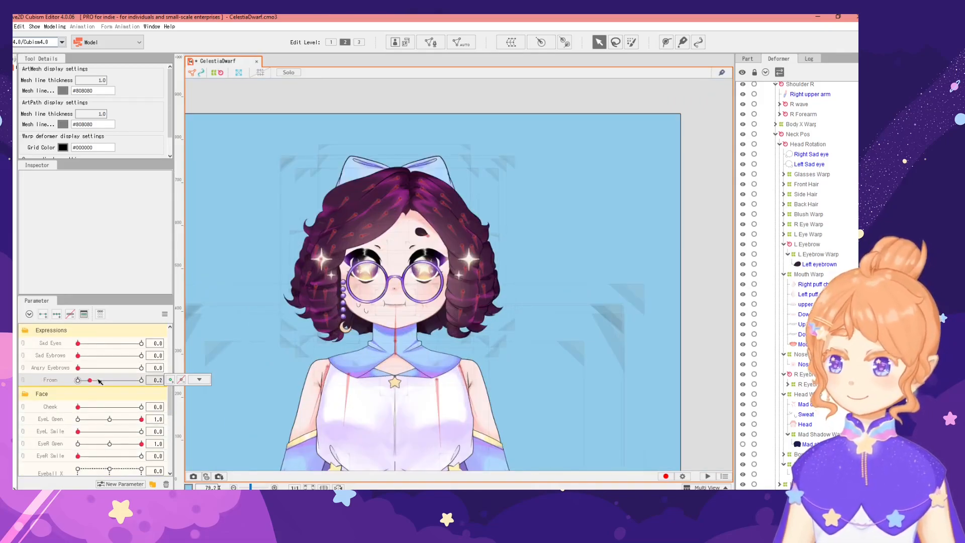
left_click_drag(89, 381, 59, 393)
scroll(60, 385, "up", 1)
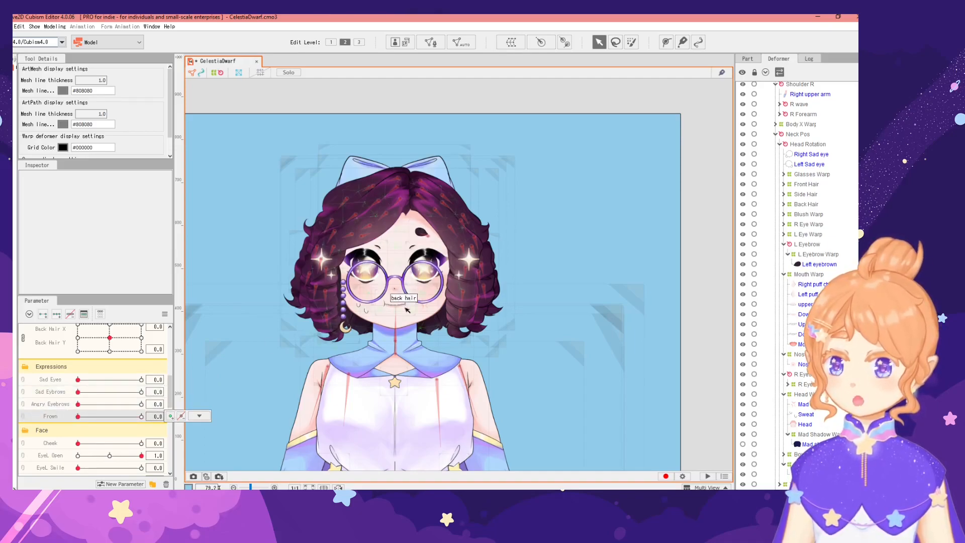
scroll(407, 310, "up", 2)
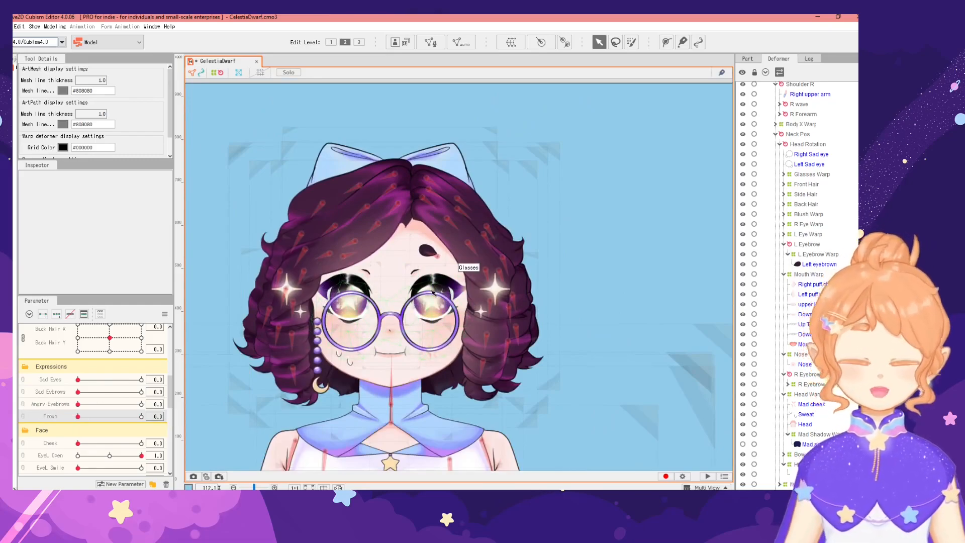
scroll(470, 201, "down", 2)
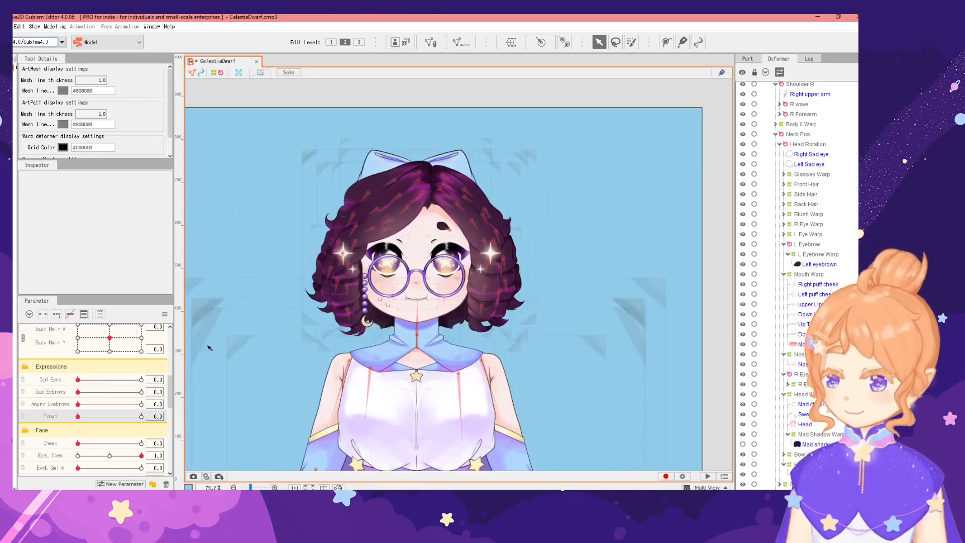
scroll(389, 246, "up", 2)
left_click_drag(668, 222, 681, 236)
scroll(712, 227, "down", 2)
scroll(696, 232, "up", 2)
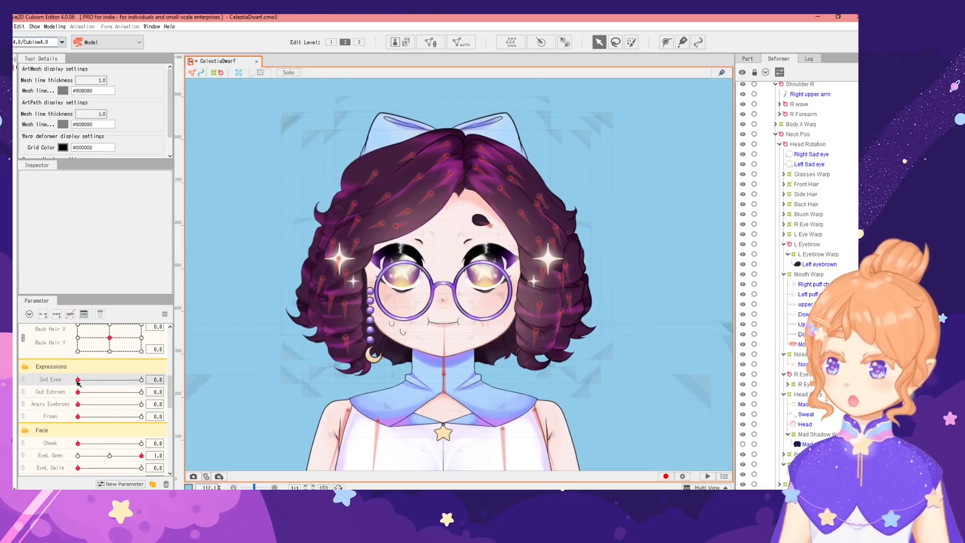
left_click_drag(78, 380, 45, 382)
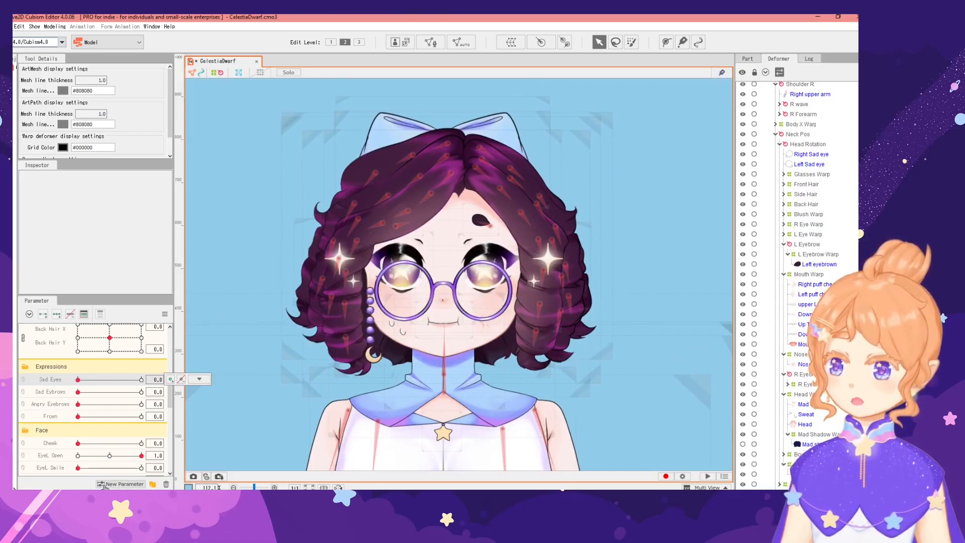
Create a parameter named Happy with ID ParamHappy, minimum 0, default 0 and maximum 1 in the Expressions group.
left_click(121, 484)
left_click(439, 229)
left_click_drag(439, 229, 369, 228)
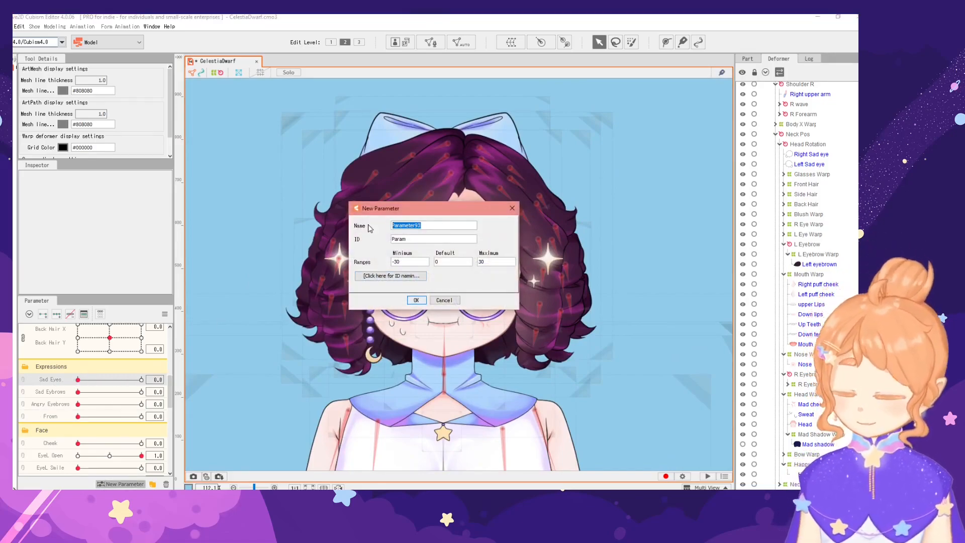
type("Happy")
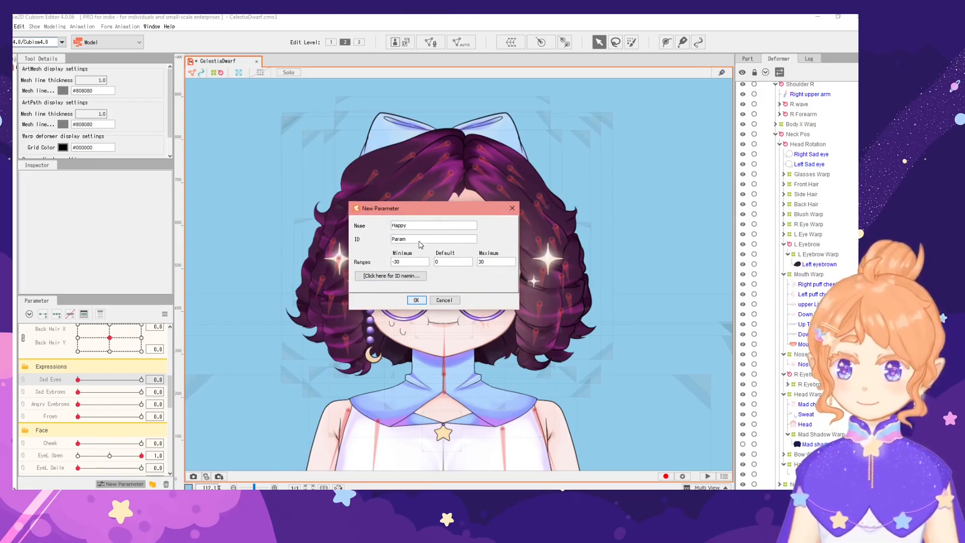
type("Ha")
double_click(410, 262)
type("0")
key("Tab")
key("Tab")
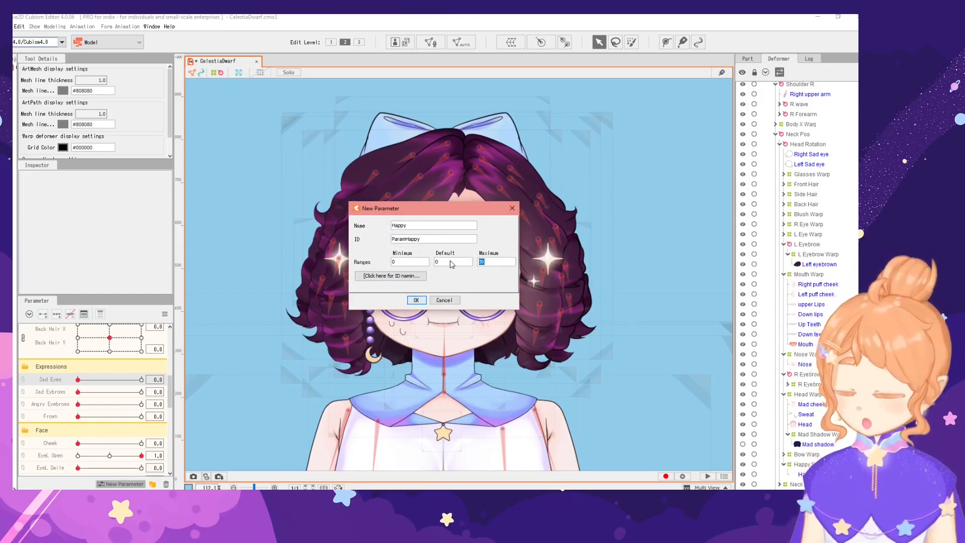
left_click(416, 300)
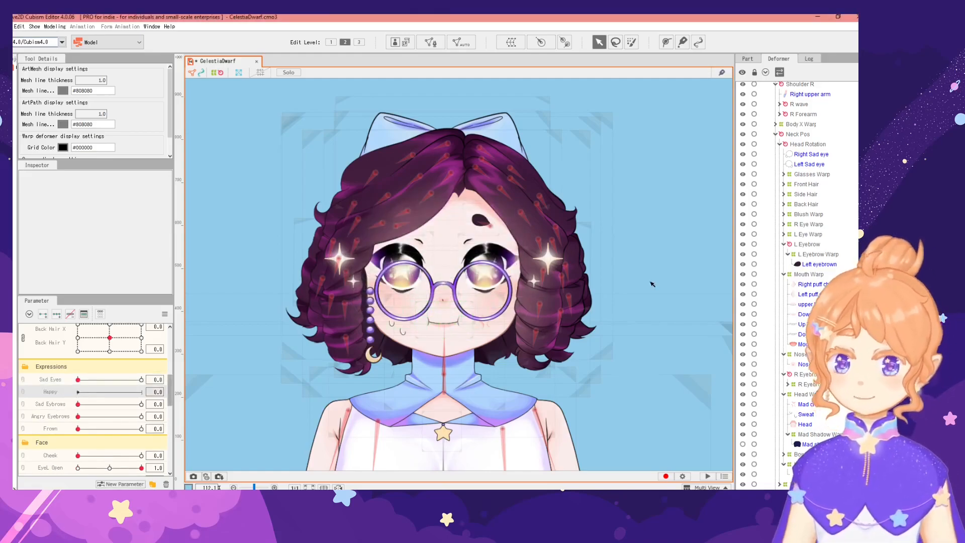
Add two keys on Happy for the Happy Sparkles mesh and set its opacity to 0% at Happy 0.0.
scroll(691, 226, "down", 3)
left_click_drag(688, 235, 632, 237)
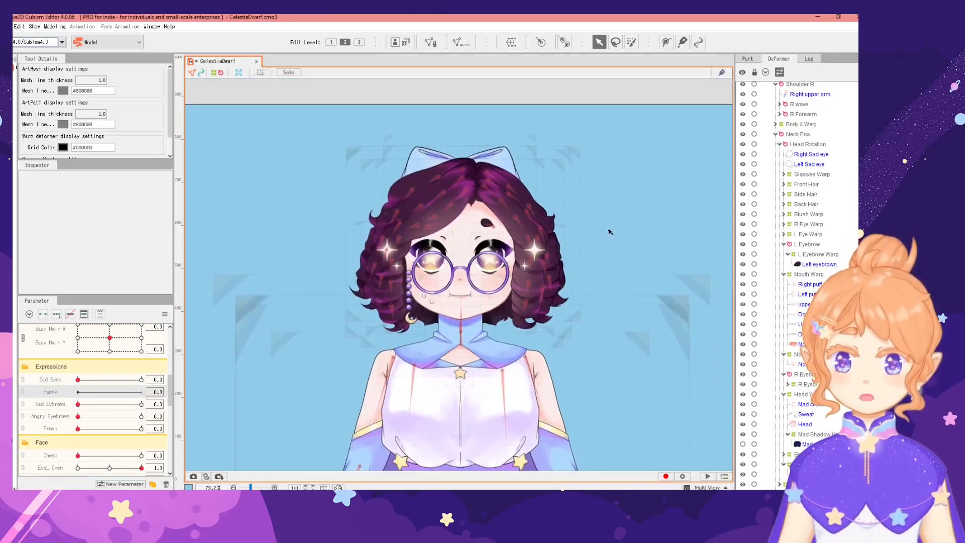
scroll(610, 231, "up", 3)
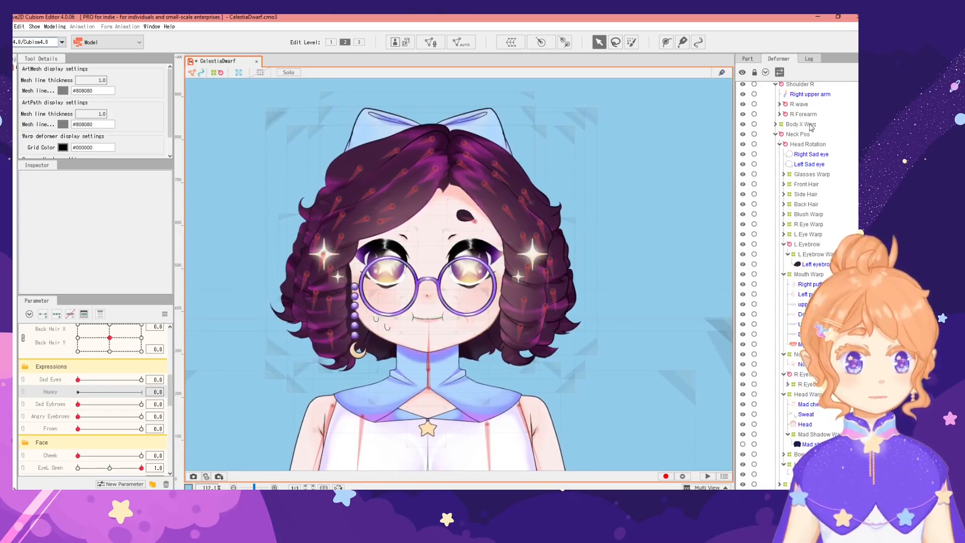
left_click(813, 464)
left_click(42, 315)
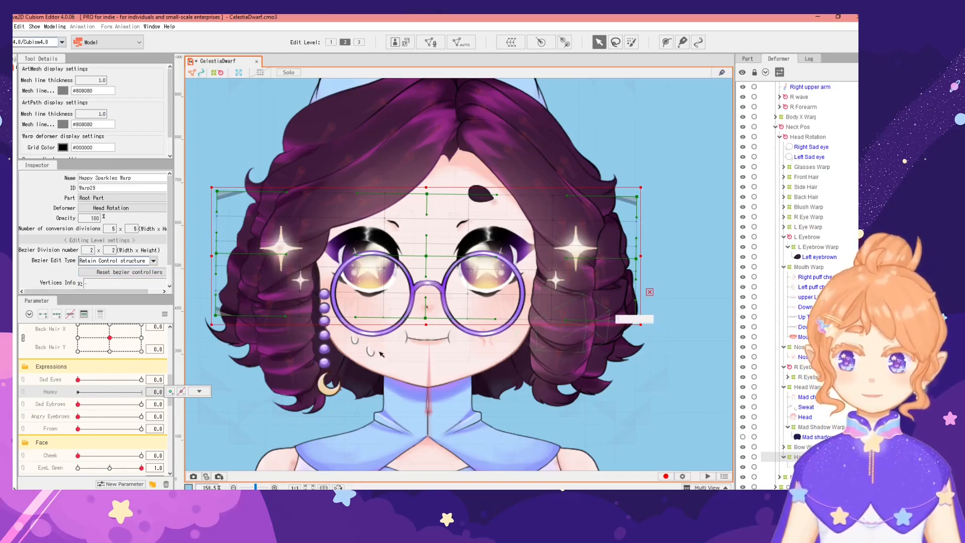
left_click(815, 467)
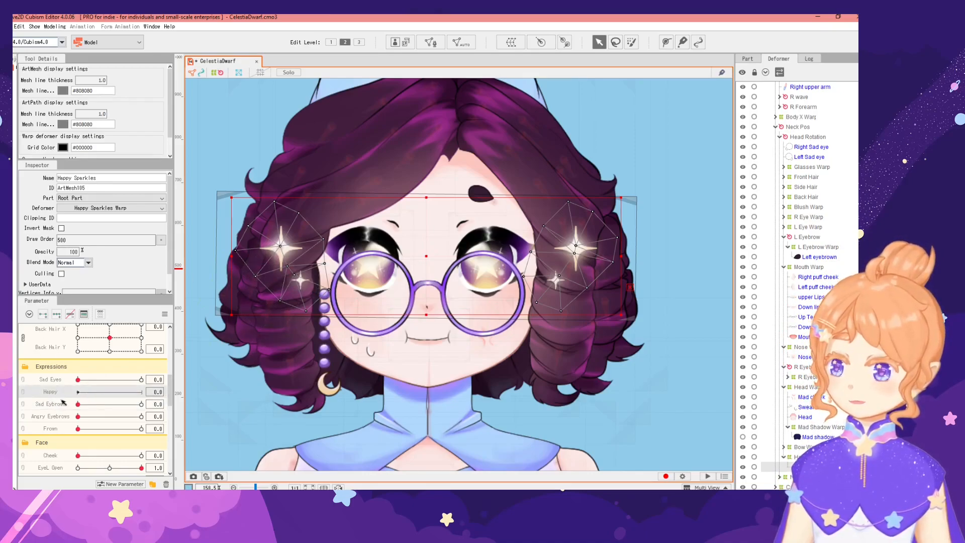
left_click(42, 314)
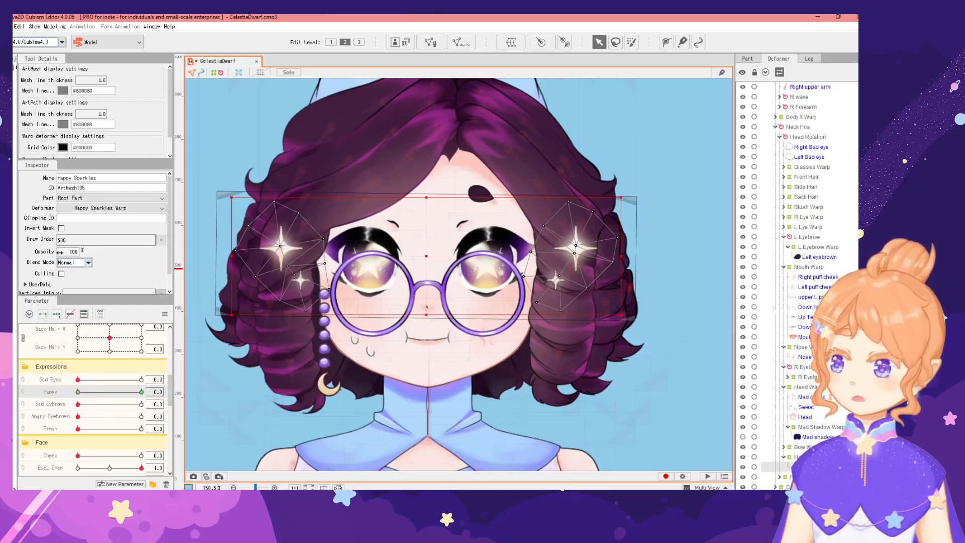
left_click_drag(73, 252, 14, 251)
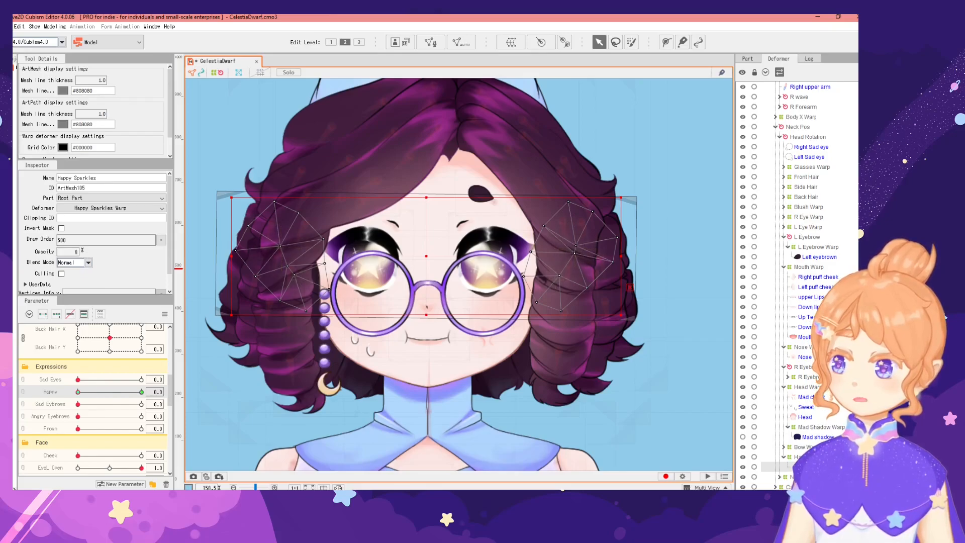
Deselect the sparkles mesh and preview the Happy expression across its range.
left_click_drag(78, 392, 143, 393)
scroll(466, 298, "down", 4)
left_click(594, 341)
left_click_drag(592, 340, 573, 310)
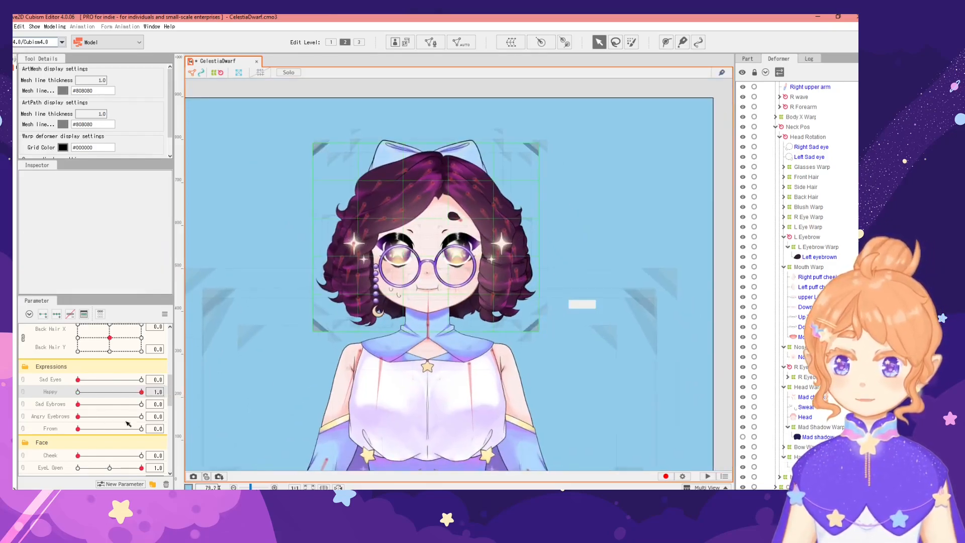
left_click_drag(92, 391, 213, 371)
left_click_drag(592, 238, 569, 263)
Preview how the sparkles follow the head at different Angle X and Angle Y values, and return both to 0.0.
scroll(108, 392, "up", 3)
left_click_drag(110, 393, 101, 411)
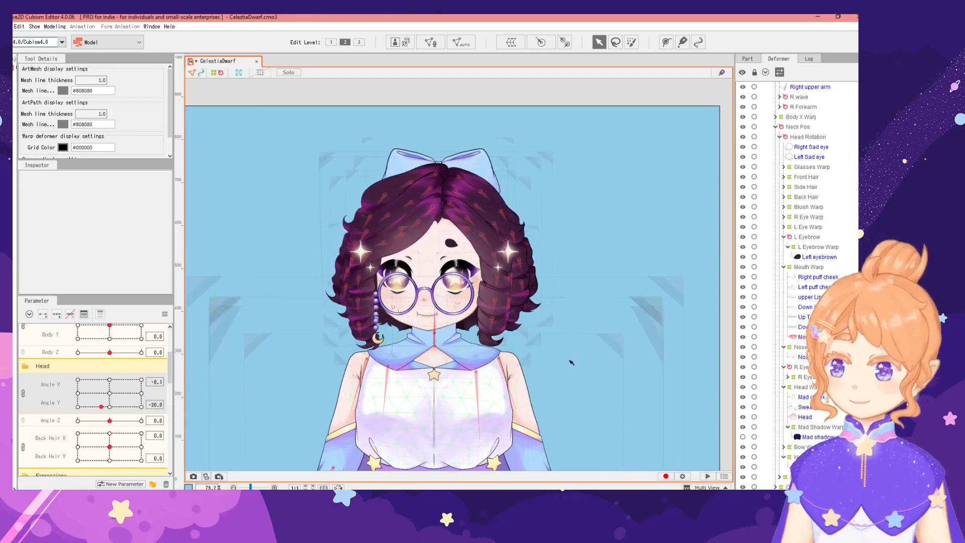
left_click(109, 393)
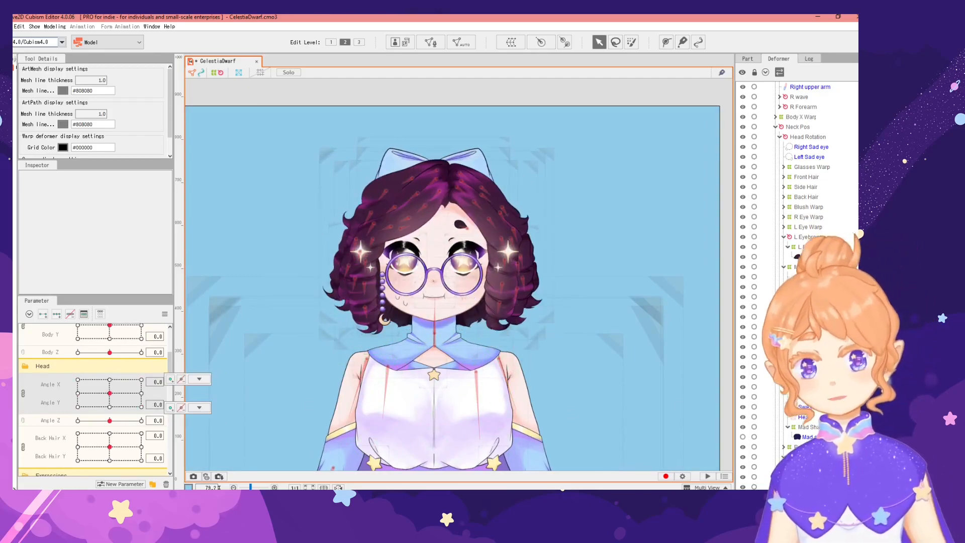
Unlink Angle X and Angle Y, add three keys on each for the Happy Sparkles Warp, and relink them.
left_click(819, 426)
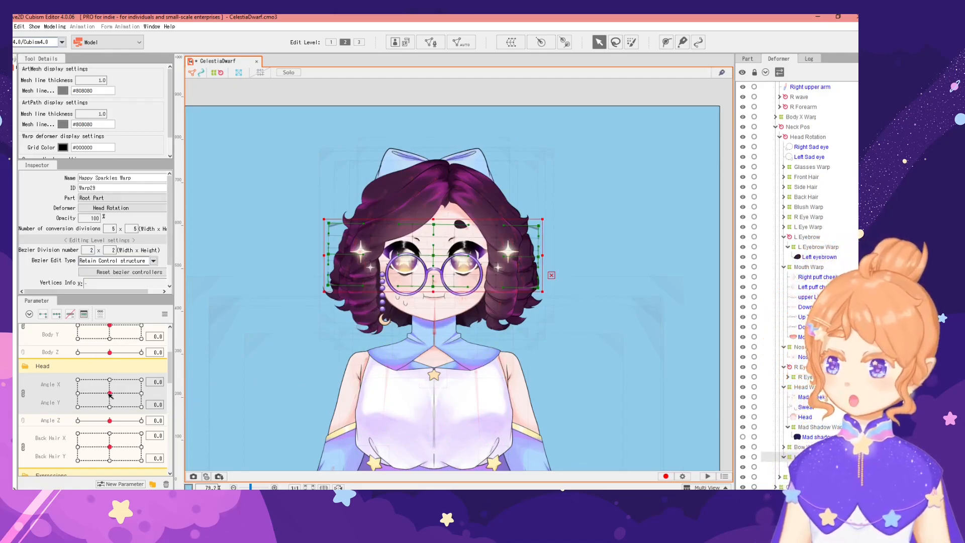
left_click(22, 393)
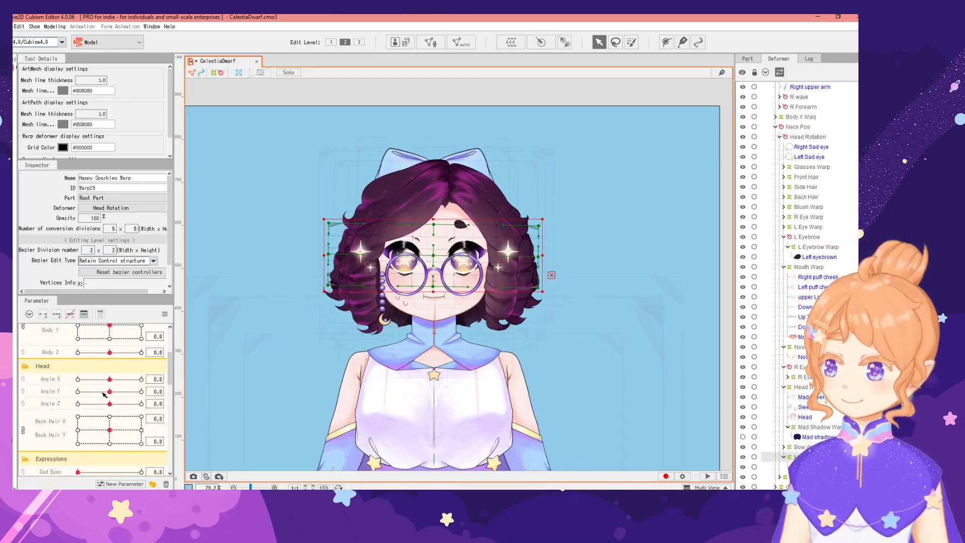
left_click(52, 381)
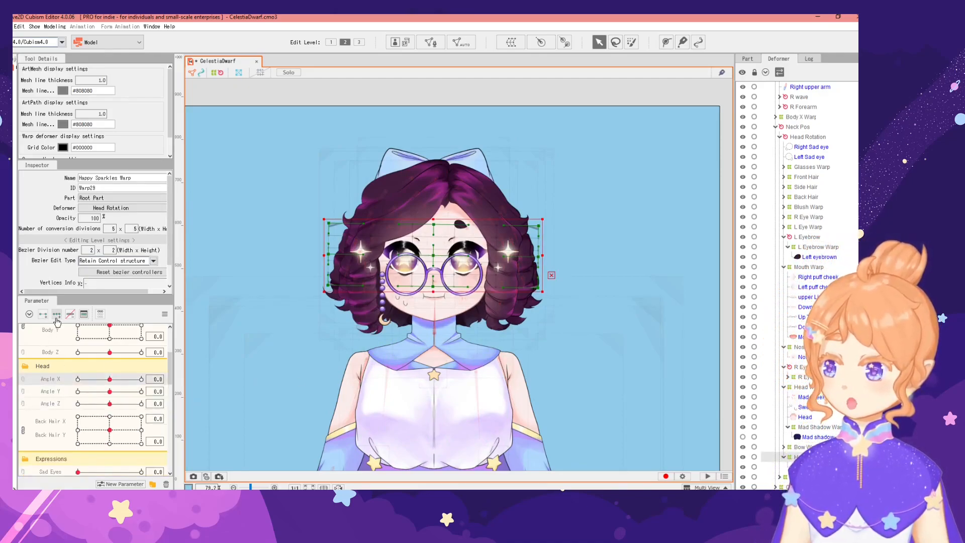
left_click(59, 391)
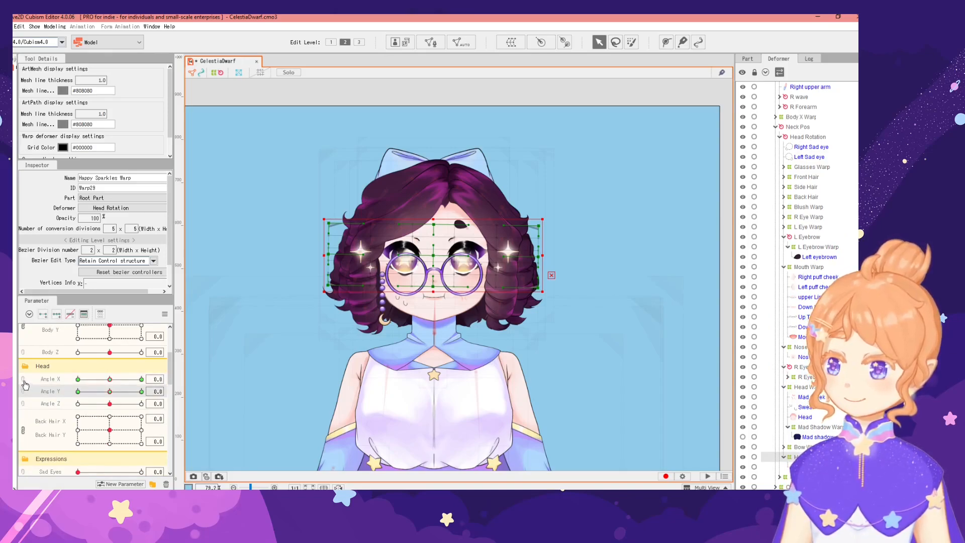
left_click(22, 385)
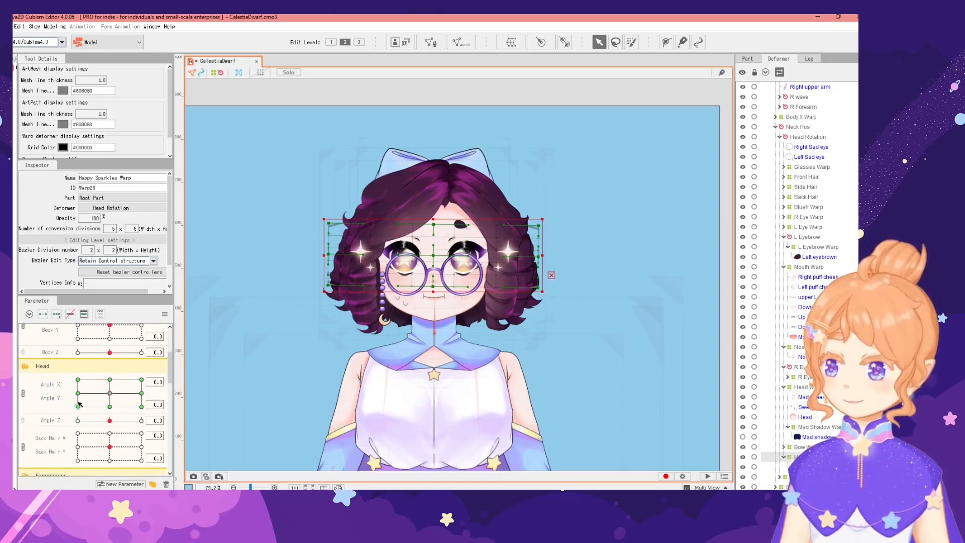
Shift the Happy Sparkles Warp sideways to follow the head at Angle X -30.0 and 30.0, and check the other head-angle keys.
left_click(79, 393)
left_click_drag(435, 259, 416, 258)
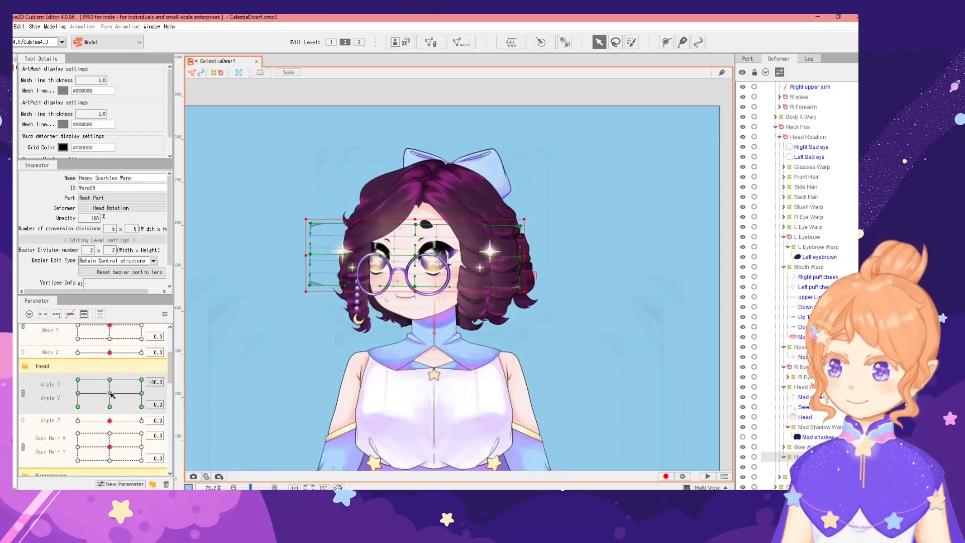
left_click_drag(111, 393, 81, 394)
left_click(78, 393)
left_click(143, 394)
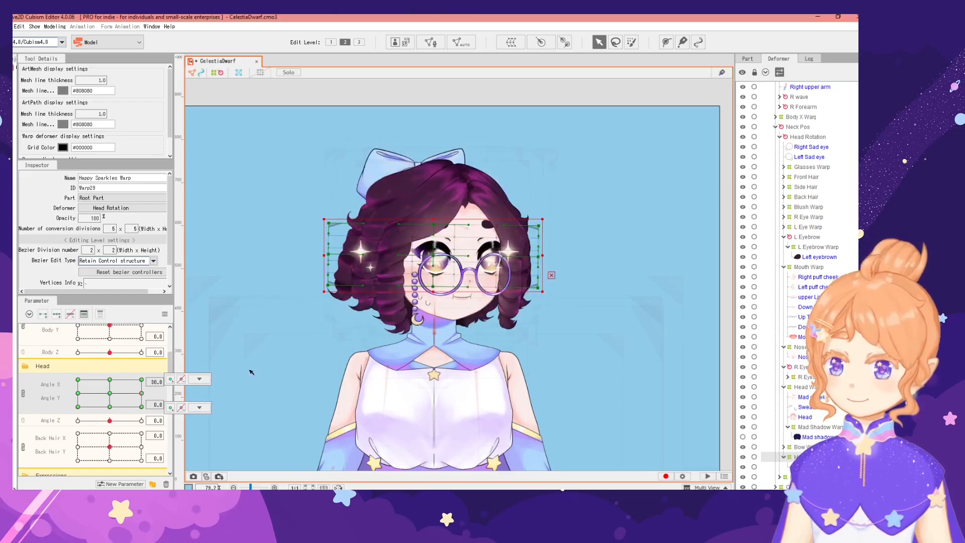
left_click_drag(432, 256, 453, 256)
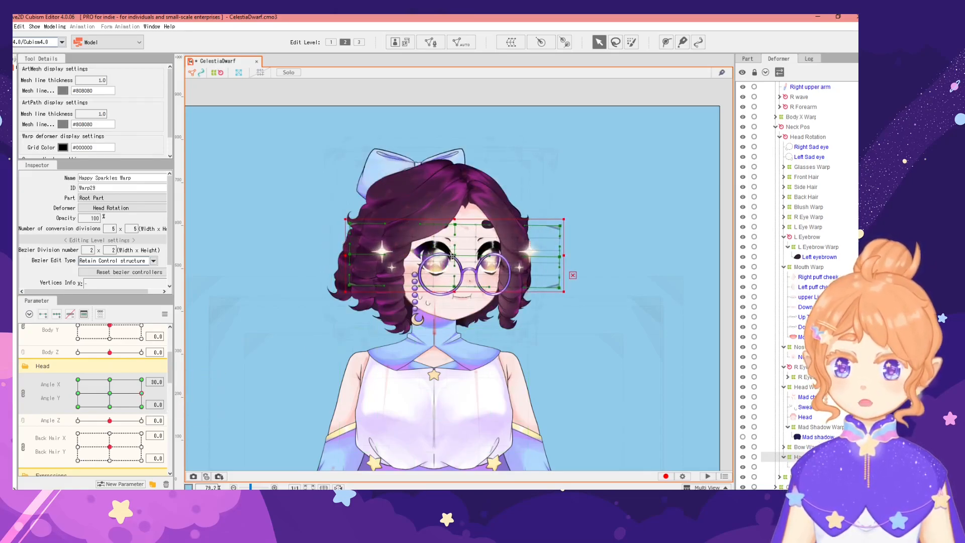
left_click(78, 388)
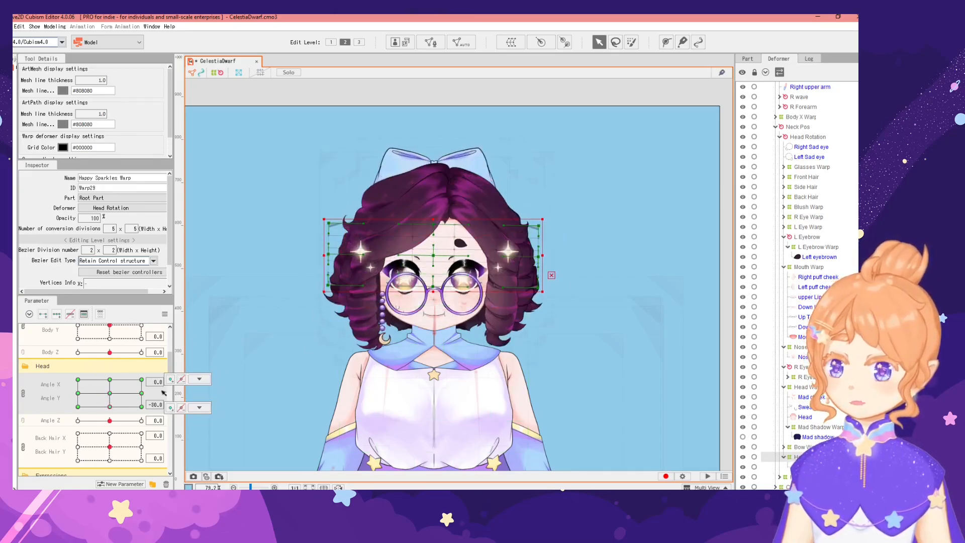
left_click_drag(64, 381, 146, 377)
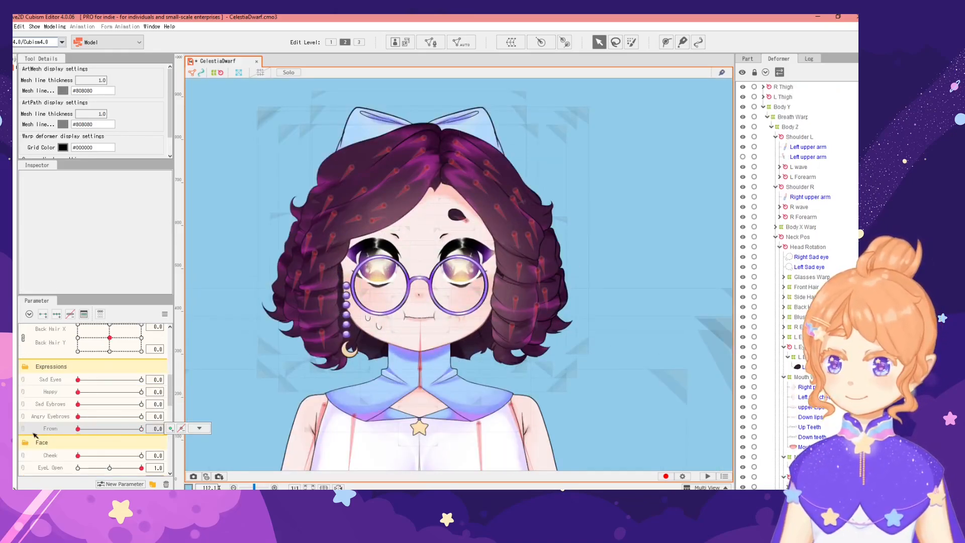
left_click(199, 427)
scroll(432, 314, "up", 2)
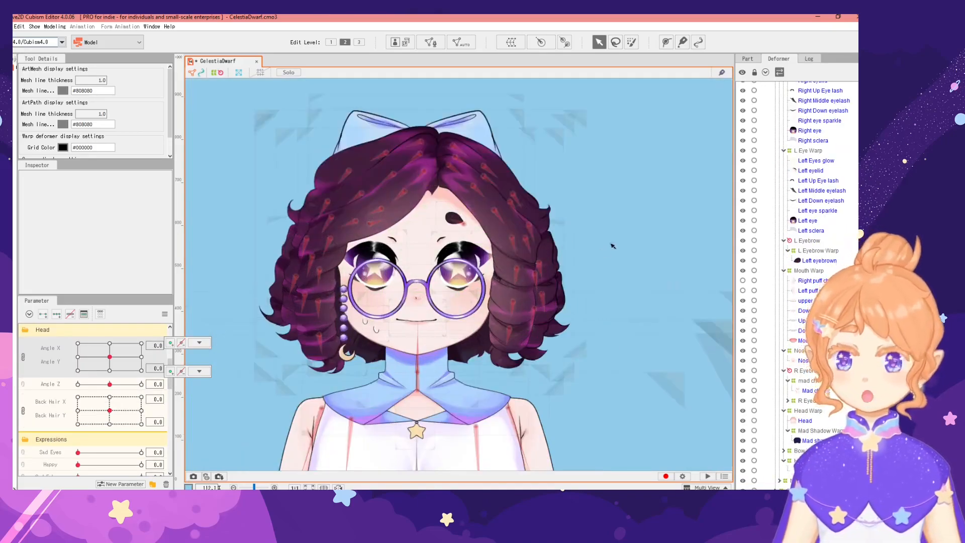
scroll(612, 245, "up", 2)
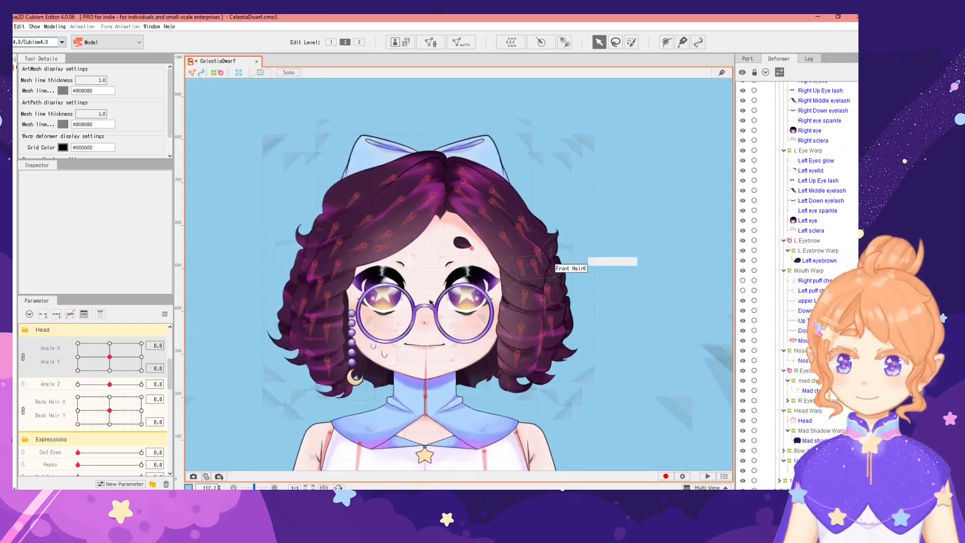
Set the Sweat expression parameter to 0.0.
scroll(78, 418, "down", 5)
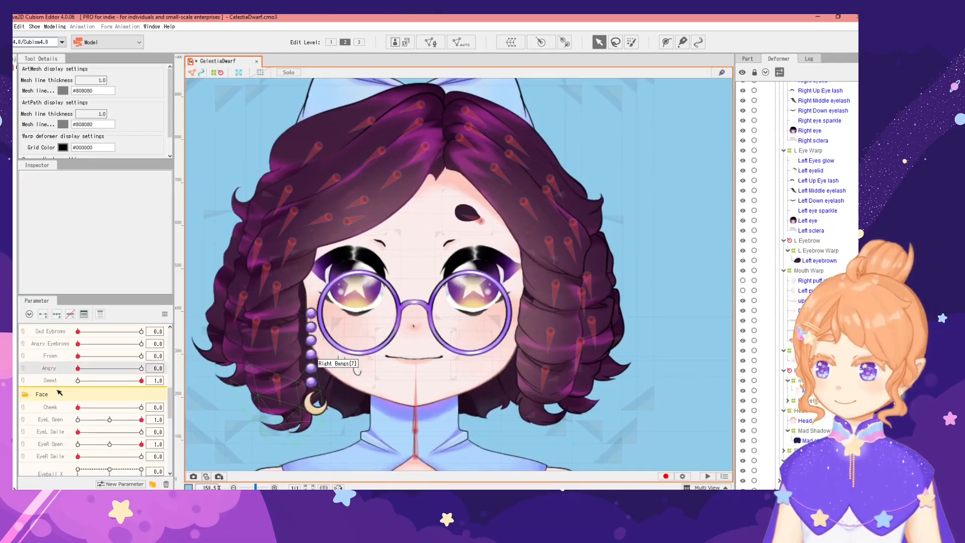
scroll(64, 371, "up", 2)
left_click(77, 417)
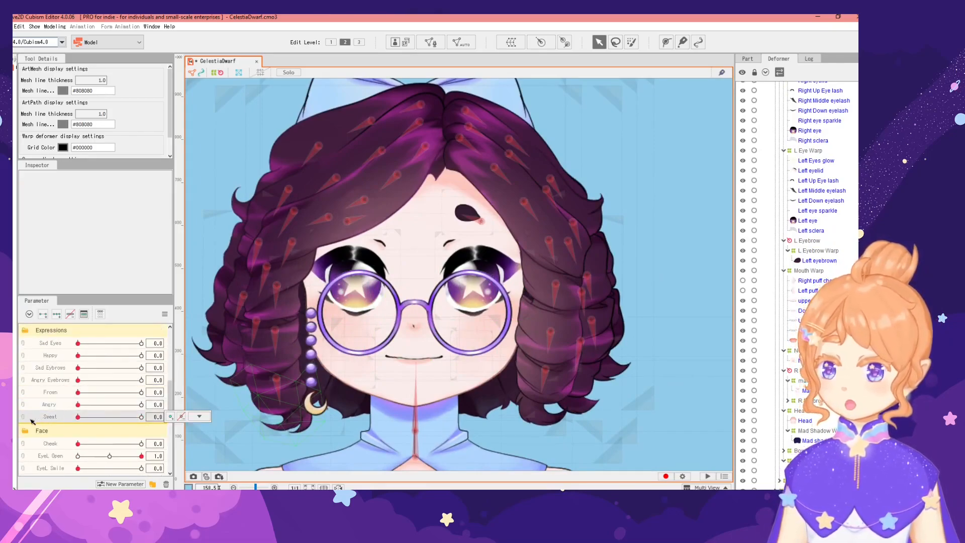
scroll(78, 416, "up", 1)
scroll(78, 414, "down", 1)
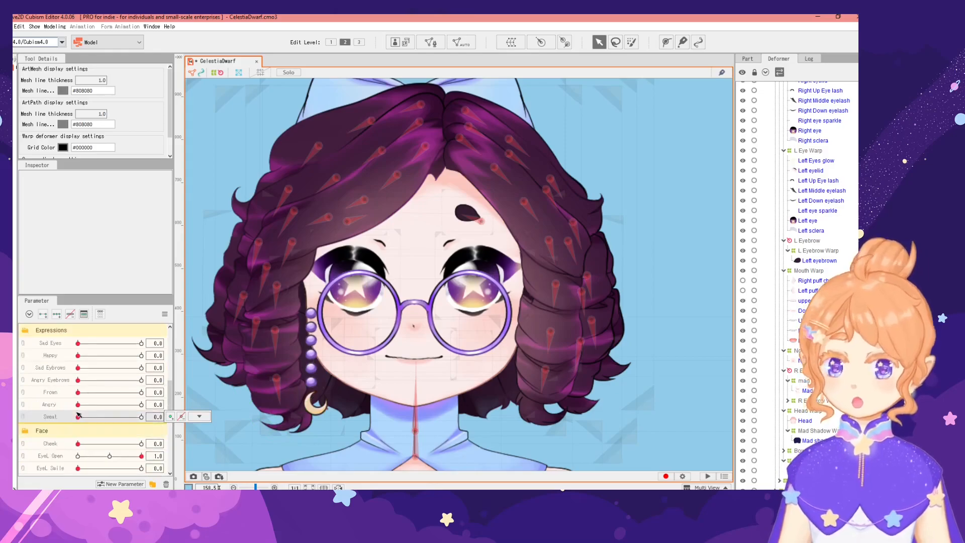
Start a new parameter below Sad Eyes in the Expressions group and name it Smol Eyeballs.
left_click(52, 343)
left_click(120, 484)
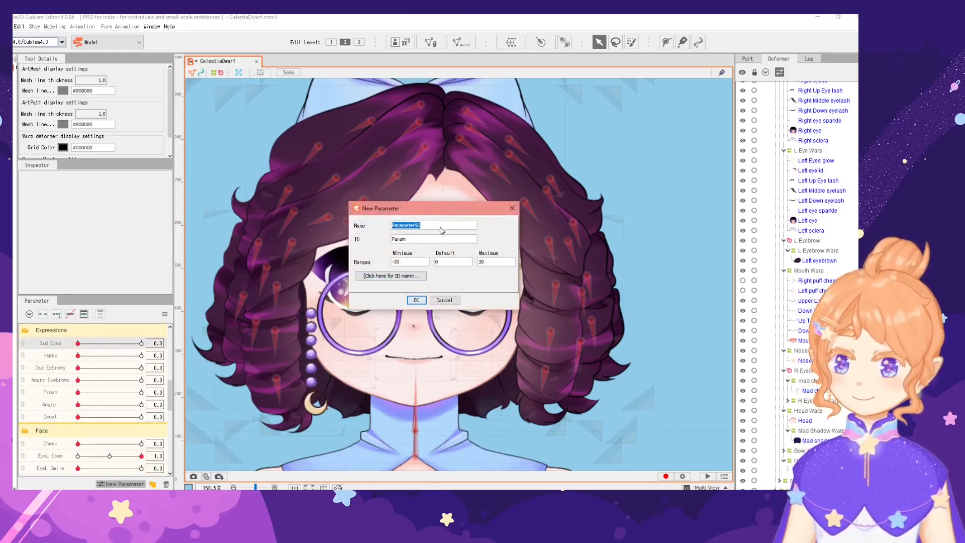
left_click_drag(388, 208, 306, 145)
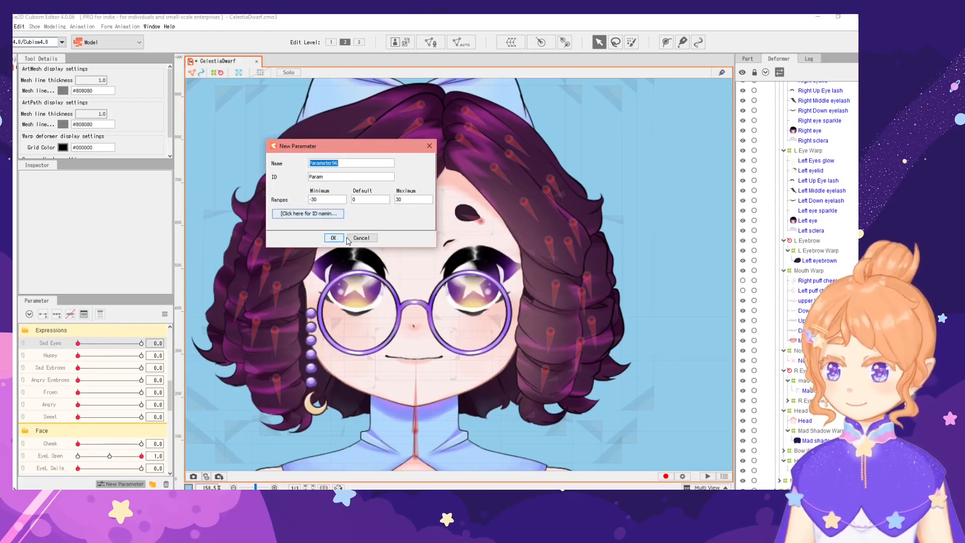
type("Smol Pupils")
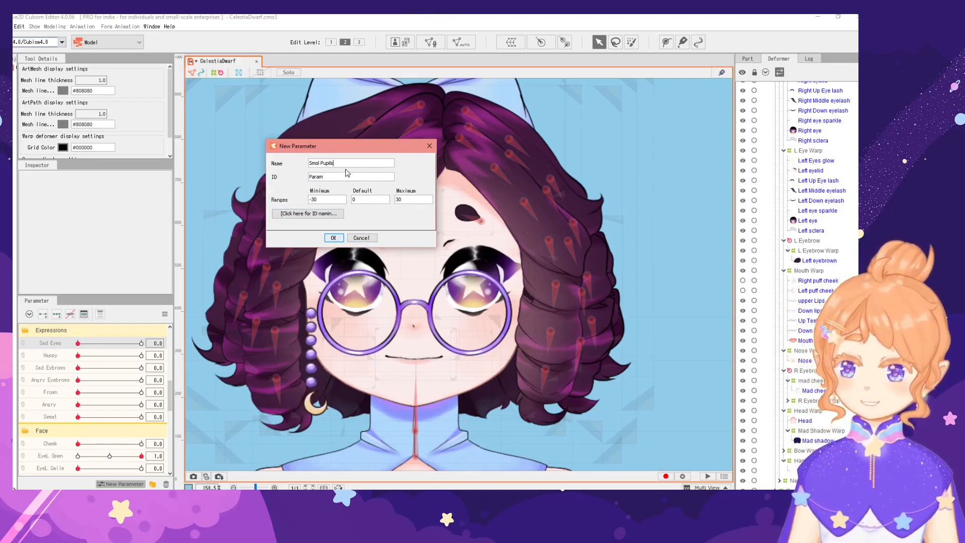
key("BackSpace")
key("BackSpace")
key("BackSpace")
key("BackSpace")
key("BackSpace")
key("BackSpace")
type("Eyebal")
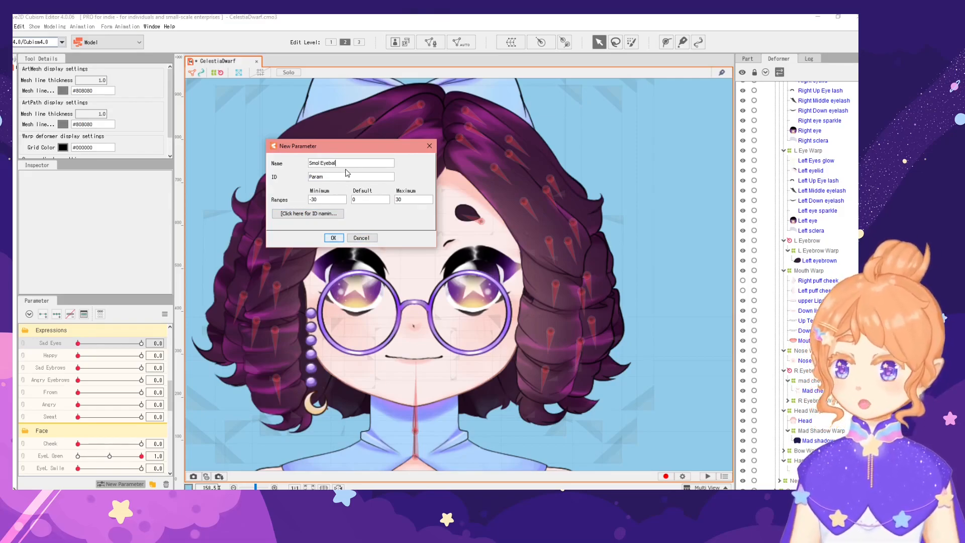
Give the new parameter the ID ParamSmolEyes, minimum 0 and maximum 1, and create it.
left_click(341, 176)
type("Smol")
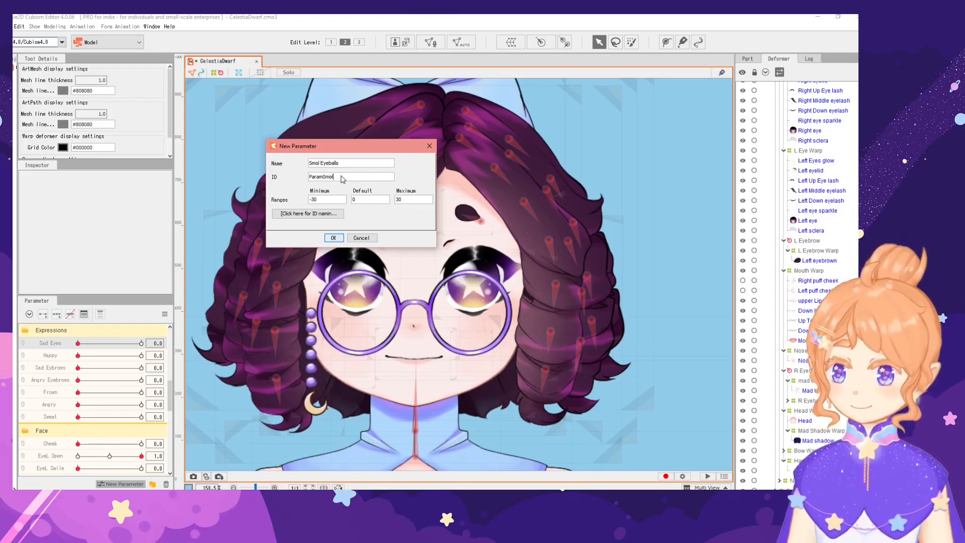
type("Eyes")
key("Tab")
type("0")
key("Tab")
key("Tab")
type("1")
left_click(332, 241)
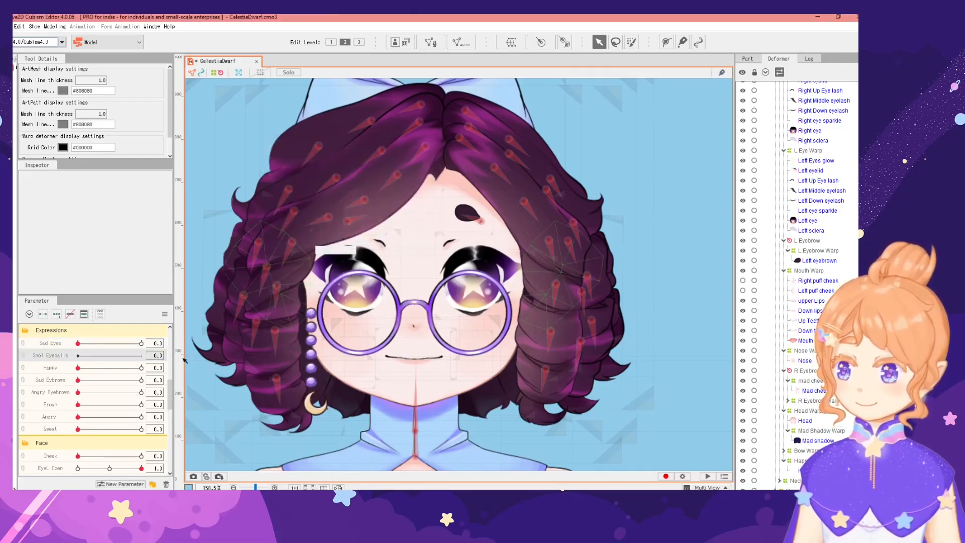
scroll(807, 244, "up", 4)
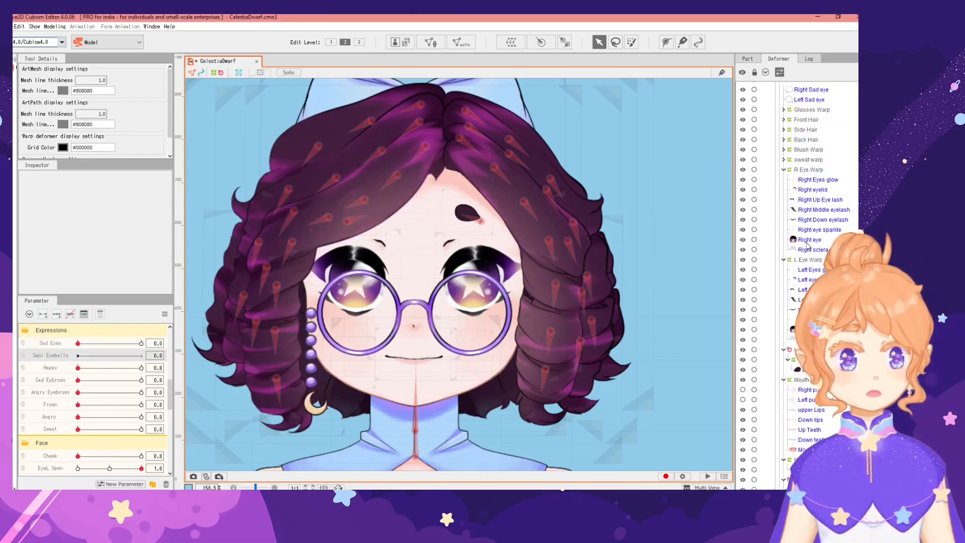
Select the Right eye and Left eye meshes and add two keys to their Smol Eyeballs parameter.
left_click(810, 239)
left_click(799, 329, "ctrl")
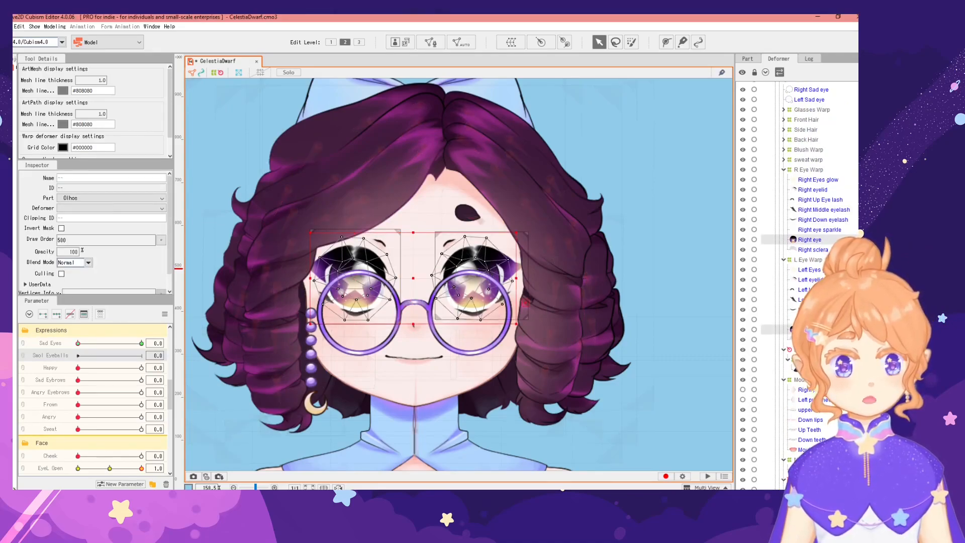
left_click(84, 340)
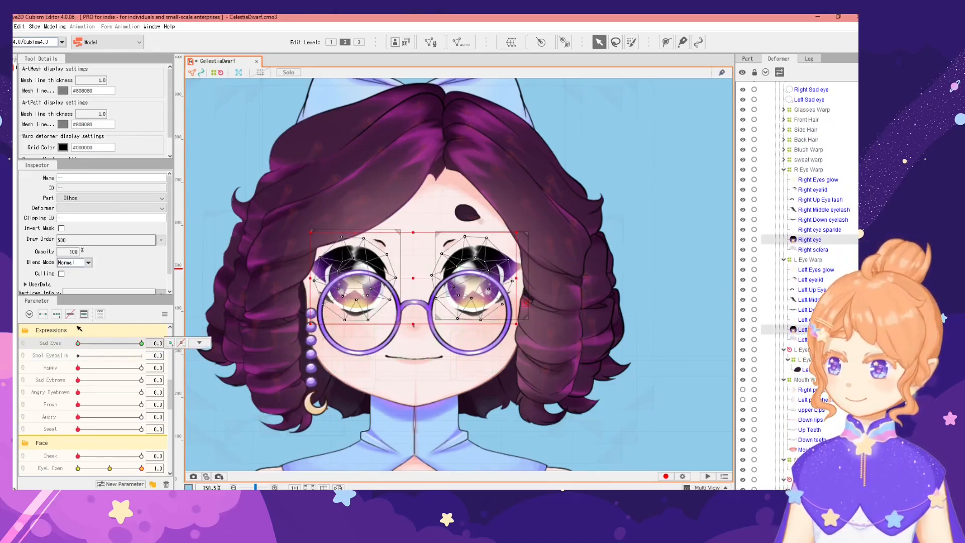
left_click(63, 357)
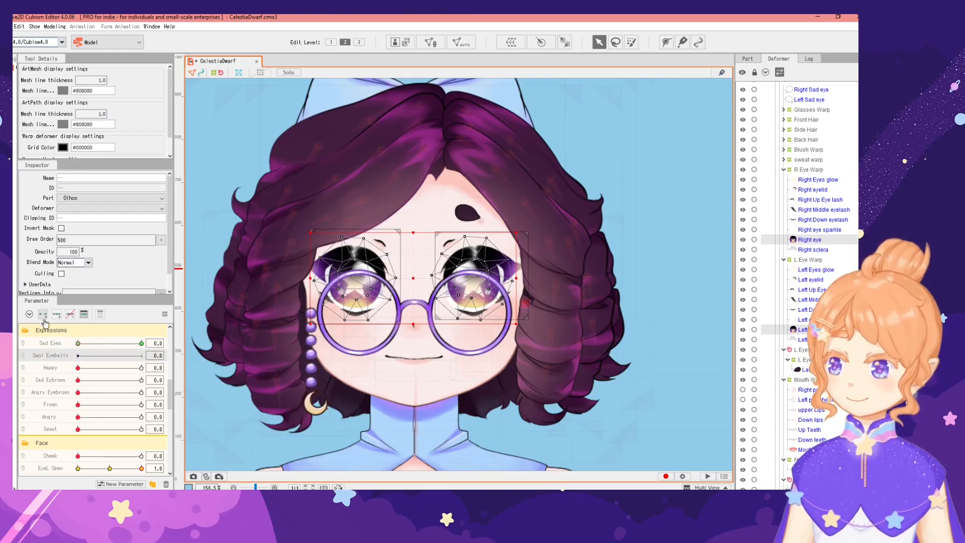
left_click(42, 314)
left_click(431, 287)
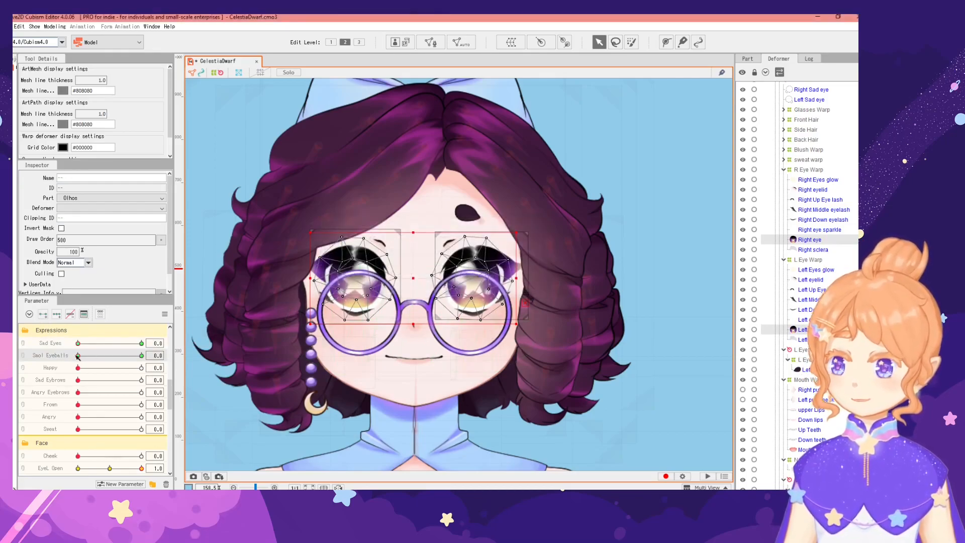
Set Smol Eyeballs to 1.0 and scale both irises down within the eye whites.
left_click_drag(82, 357, 147, 354)
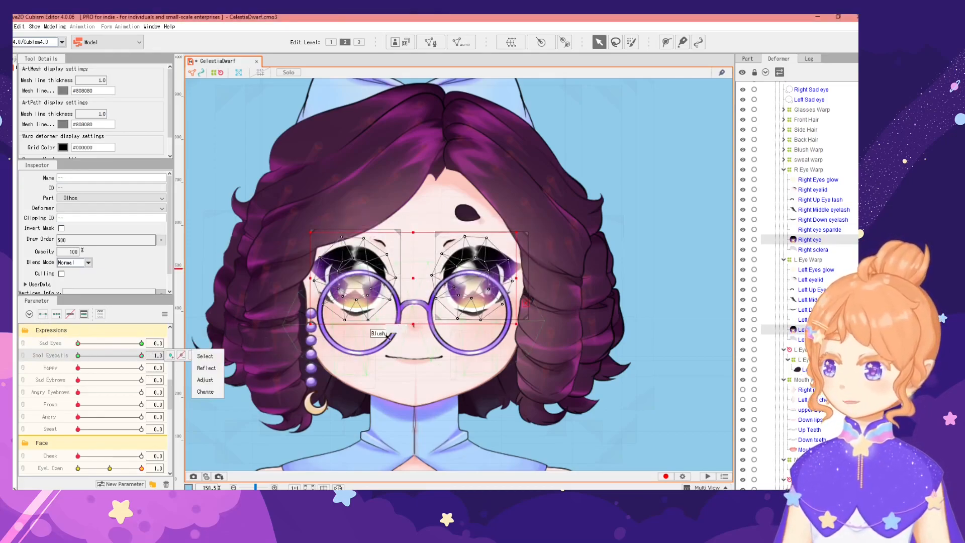
scroll(441, 275, "up", 4)
scroll(386, 293, "down", 2)
scroll(386, 293, "up", 2)
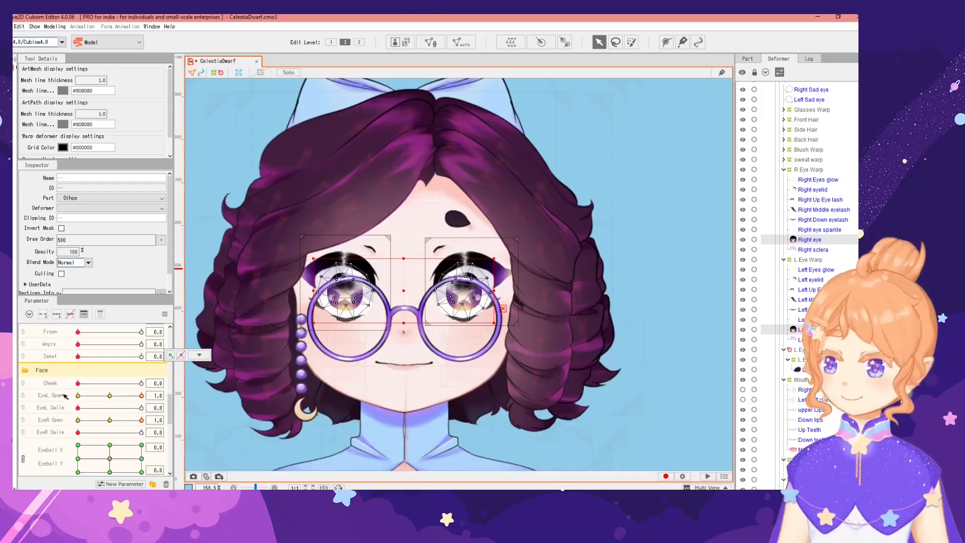
Paste the shrunken iris shape onto the horizontal and vertical side keys of Eyeball X and Eyeball Y, at -1.0 and 1.0.
left_click_drag(123, 397, 99, 406)
scroll(60, 425, "down", 1)
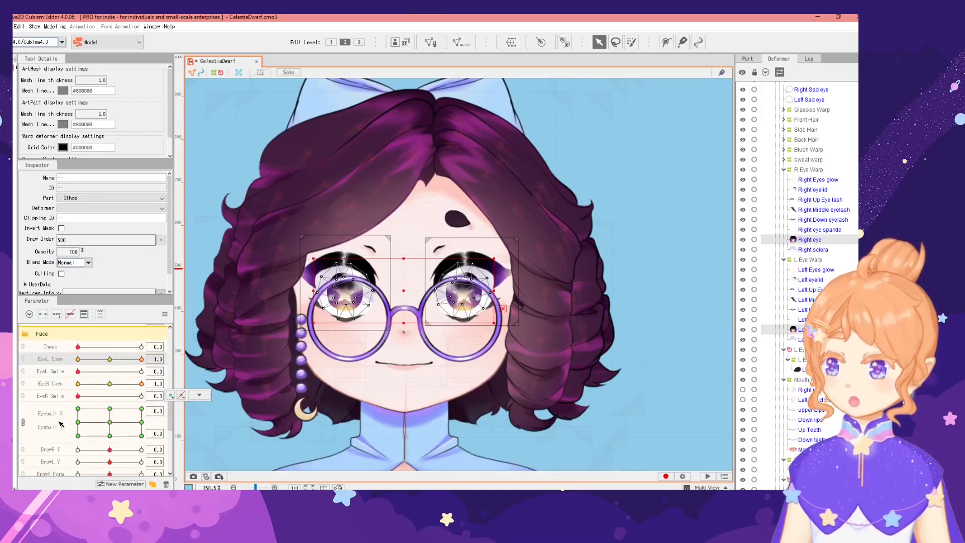
mouse_move(109, 421)
left_mouse_down()
mouse_move(131, 413)
mouse_move(86, 409)
mouse_move(131, 433)
mouse_move(39, 436)
mouse_move(121, 434)
left_mouse_up()
left_click(110, 422)
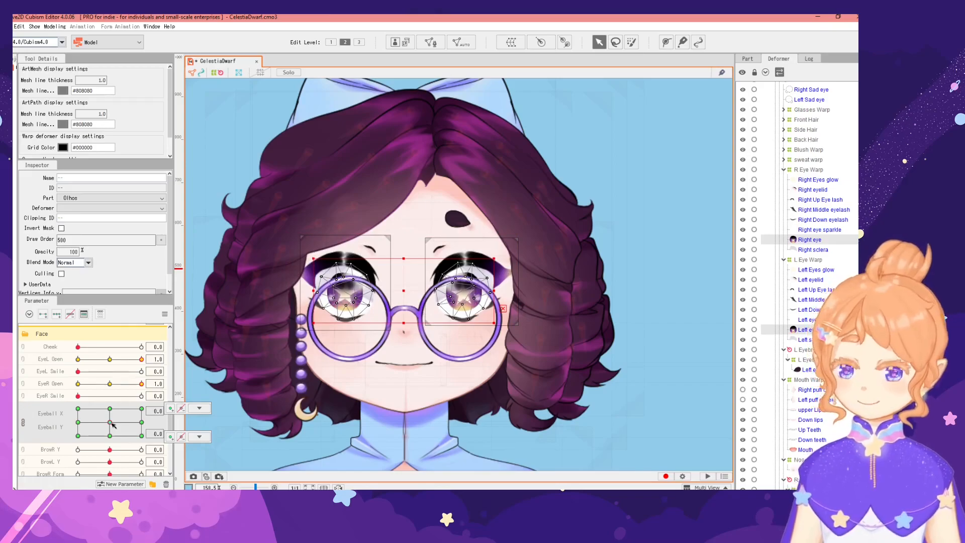
scroll(77, 412, "up", 1)
scroll(113, 405, "down", 1)
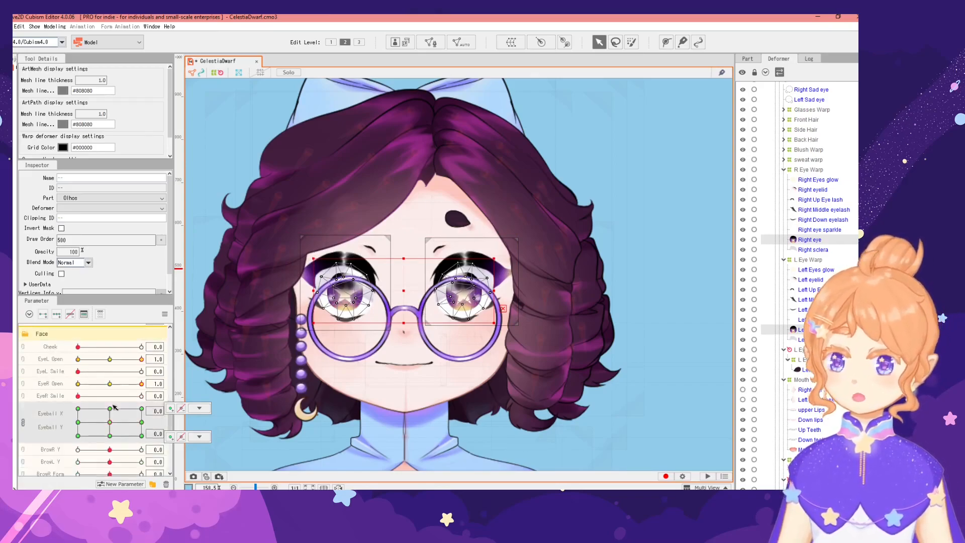
scroll(102, 422, "up", 5)
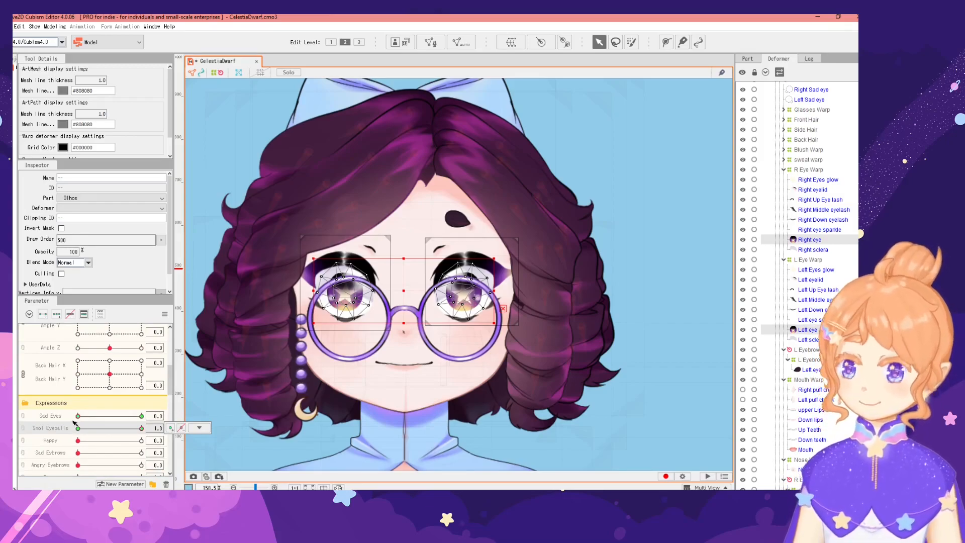
scroll(80, 392, "down", 5)
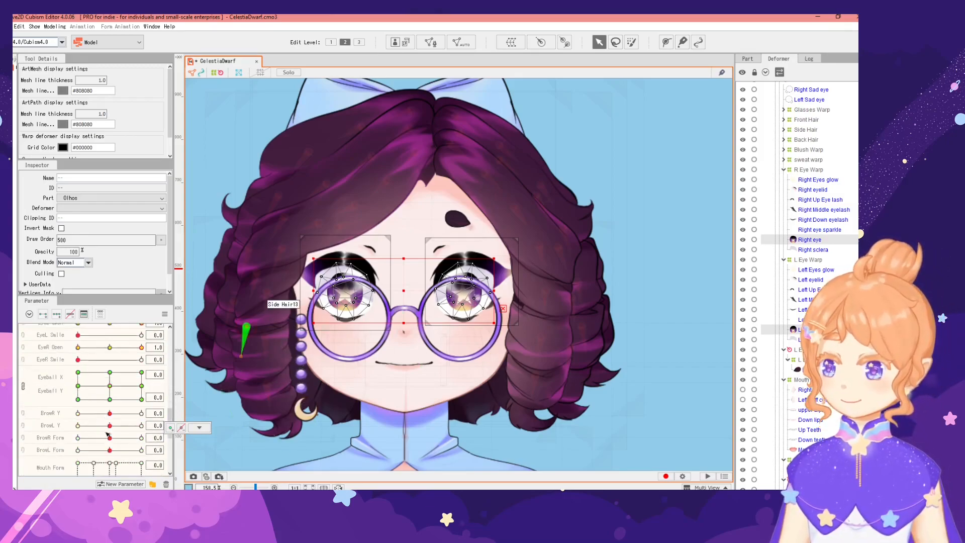
left_click(79, 387)
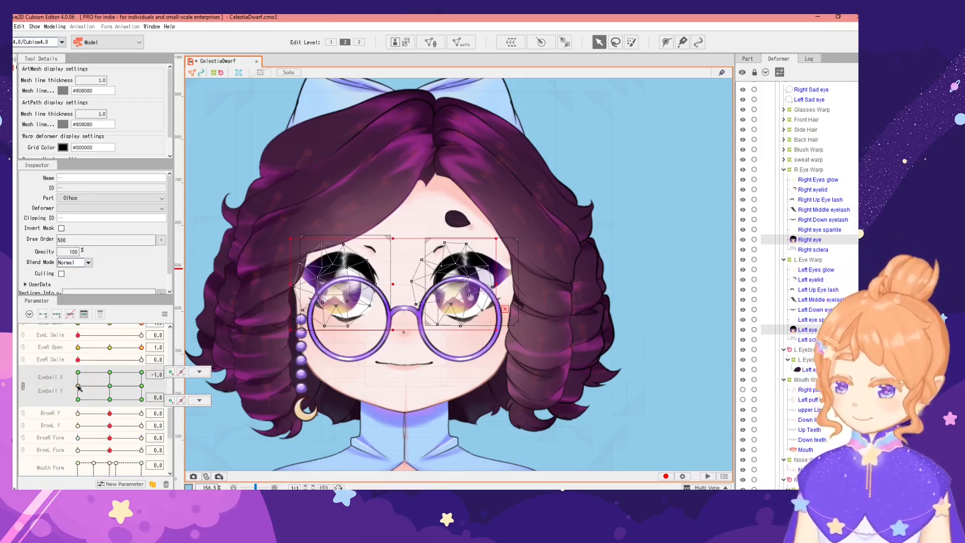
left_click(110, 371)
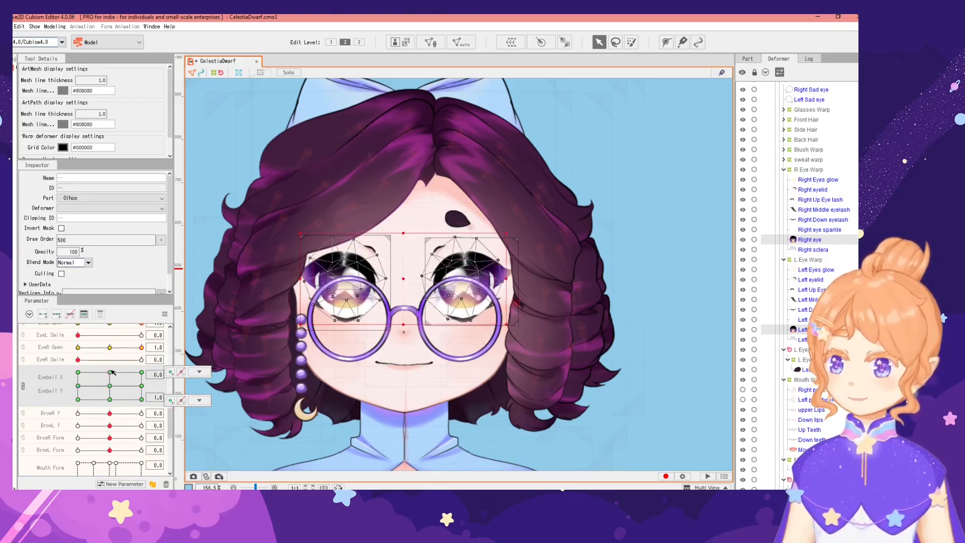
left_click(110, 400)
left_click(141, 386)
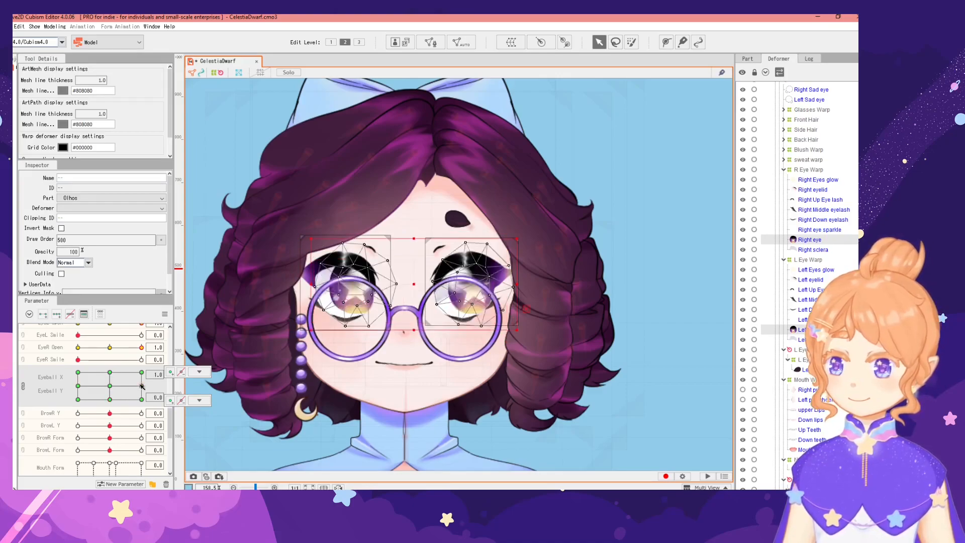
key("ctrl+shift+v")
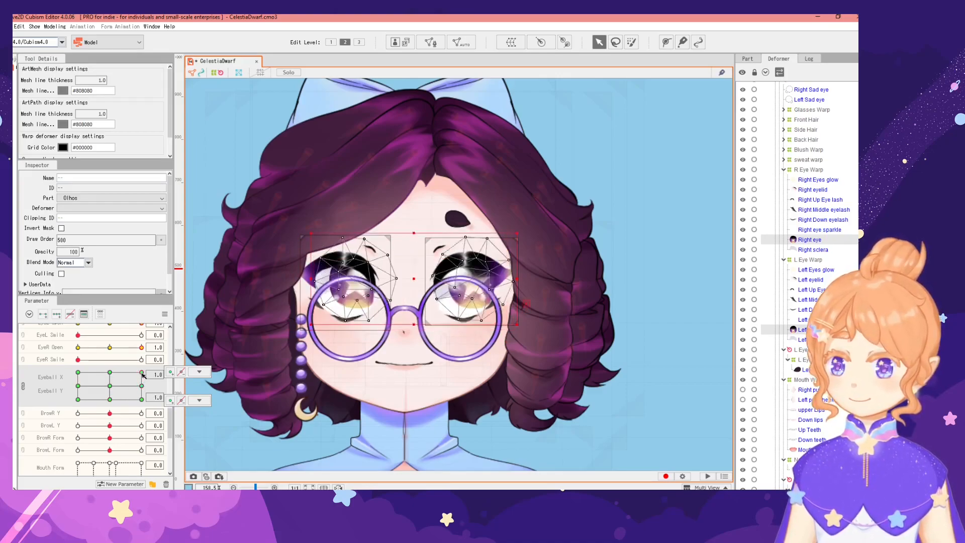
Paste the shrunken iris shape onto the diagonal corner keys of Eyeball X and Eyeball Y.
left_click(142, 399)
key("ctrl+shift+v")
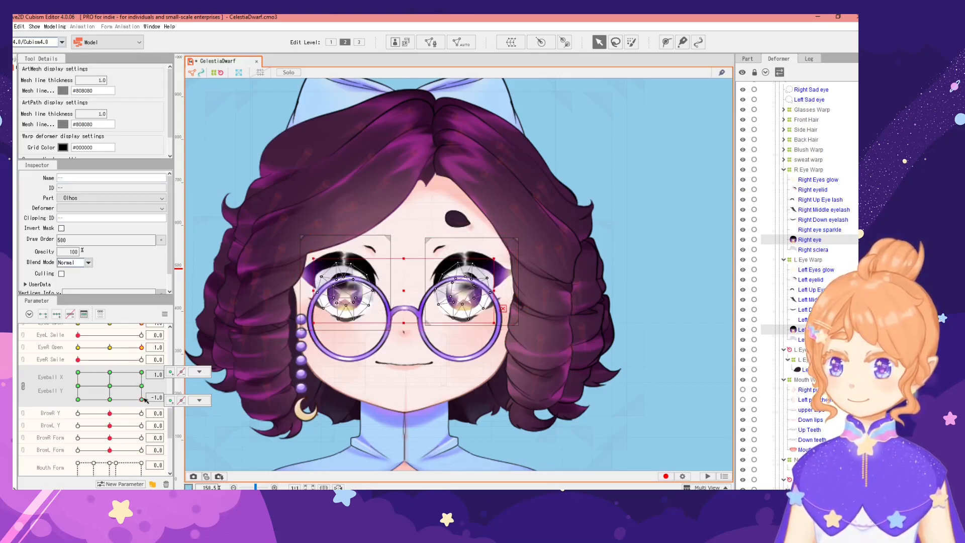
left_click(78, 372)
key("ctrl+shift+v")
left_click(78, 400)
key("ctrl+shift+v")
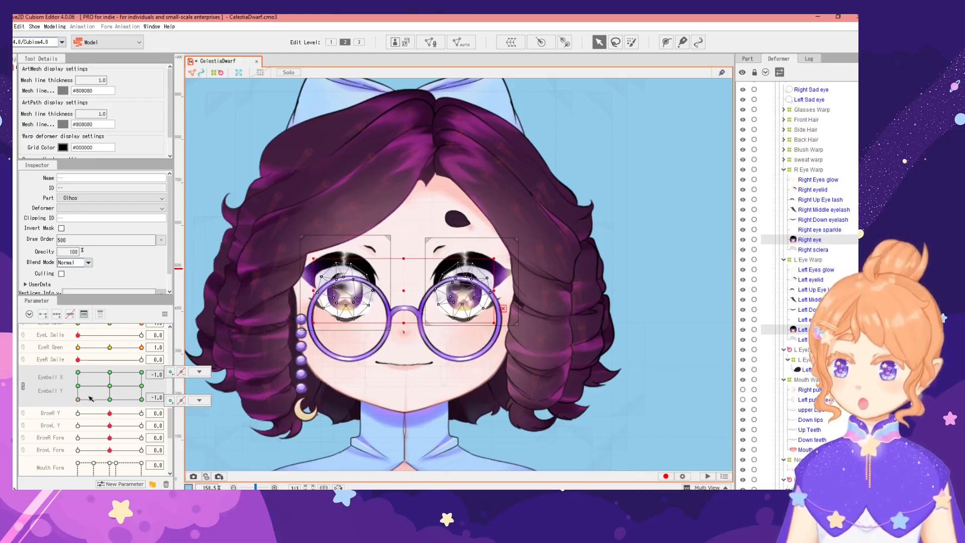
left_click(97, 386)
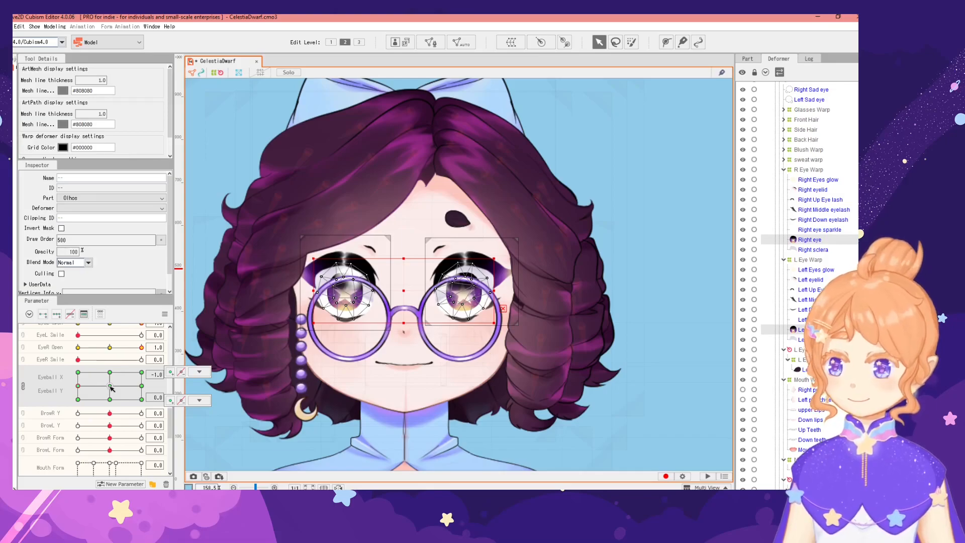
Preview the small eyeballs with EyeL Open and EyeR Open at 0.5, and return both parameters to 1.0.
scroll(404, 293, "up", 2)
left_click_drag(405, 293, 387, 291)
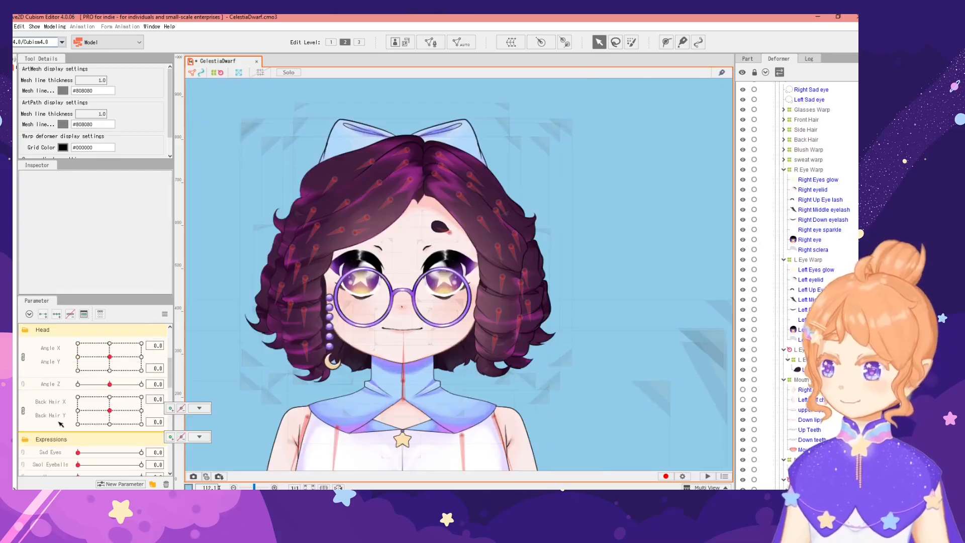
scroll(80, 427, "down", 2)
scroll(75, 412, "down", 3)
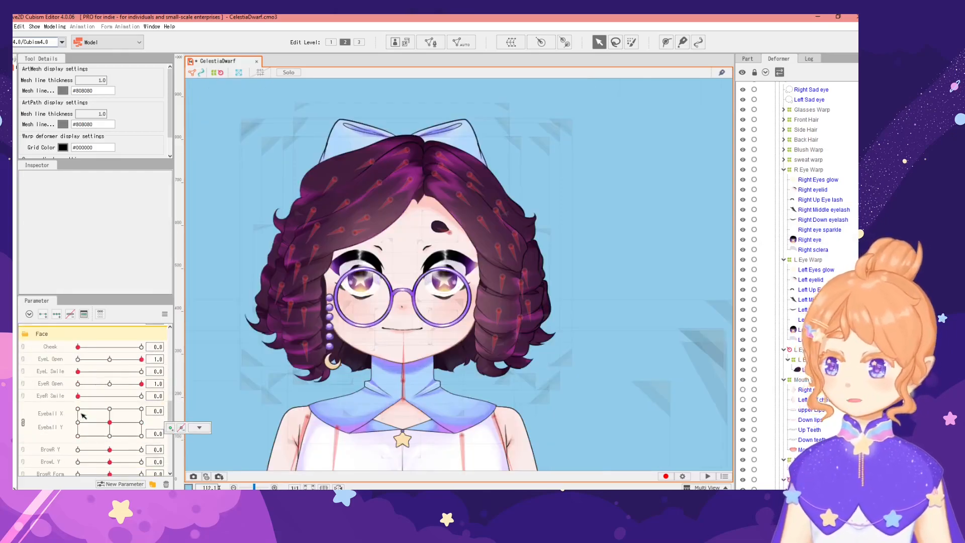
scroll(61, 392, "down", 1)
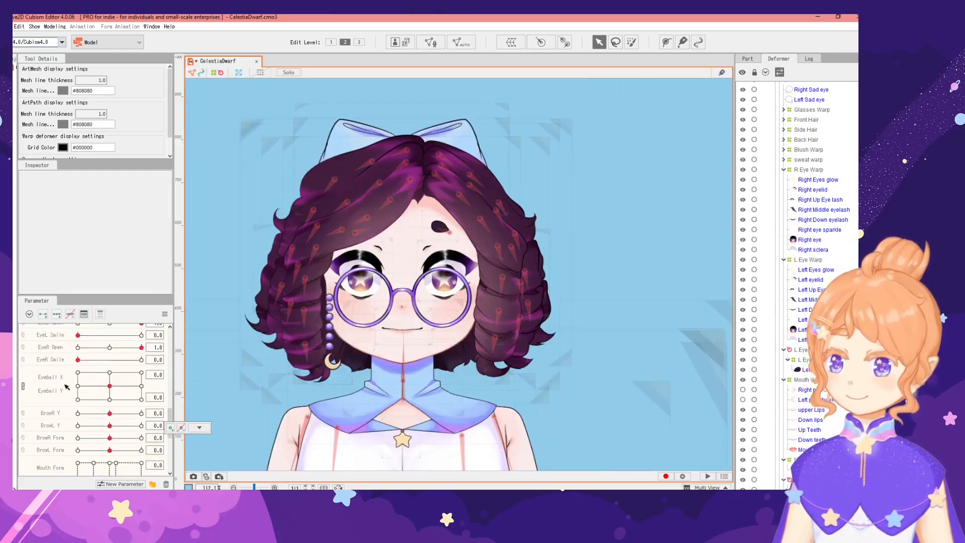
scroll(67, 386, "up", 1)
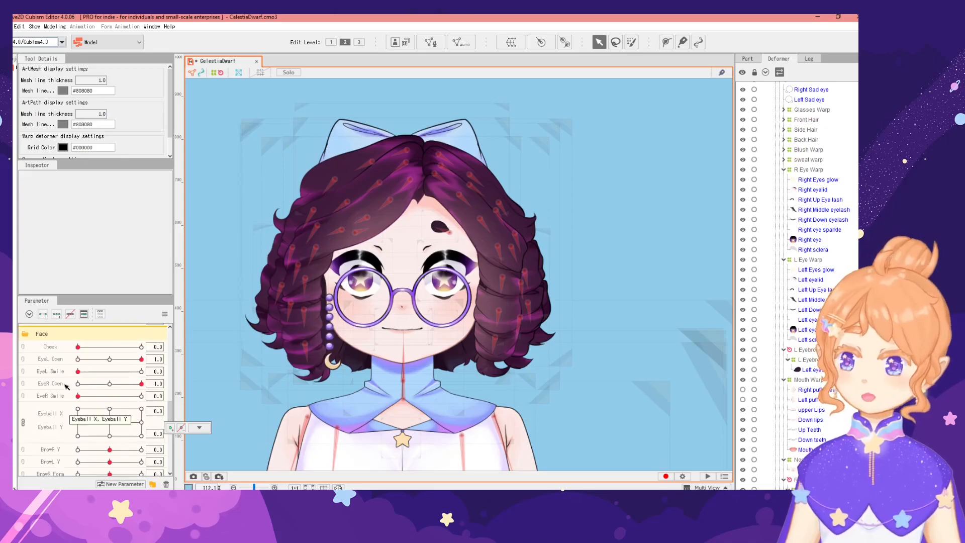
left_click(114, 359)
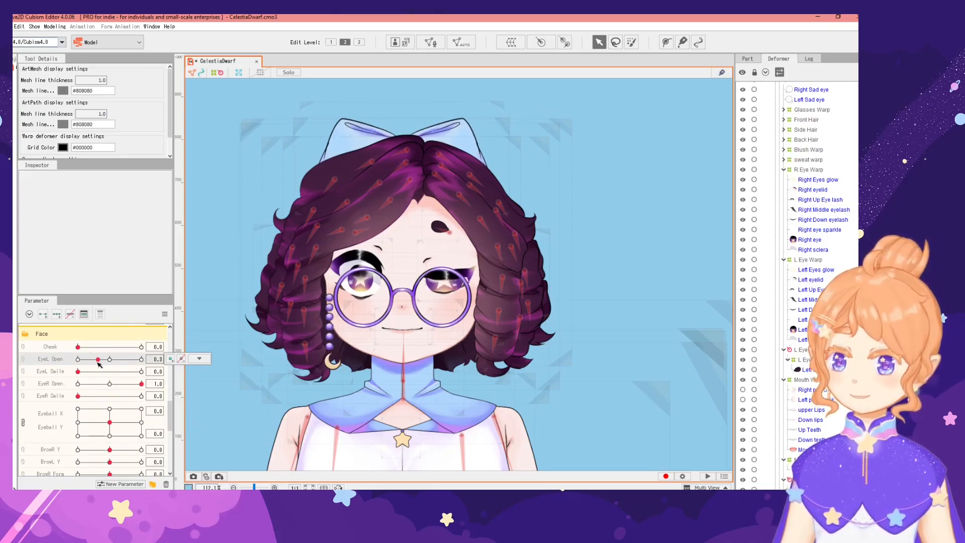
left_click(110, 384)
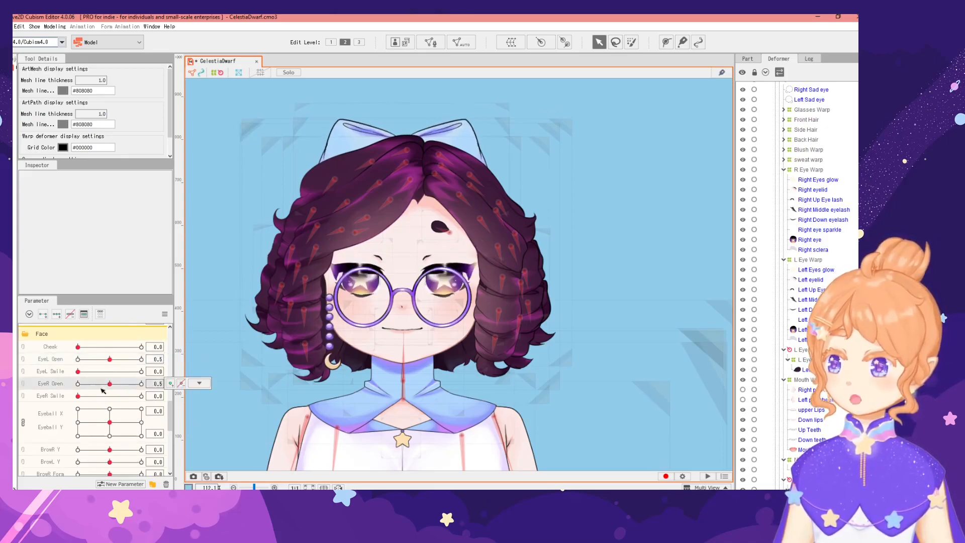
left_click(142, 384)
left_click(142, 359)
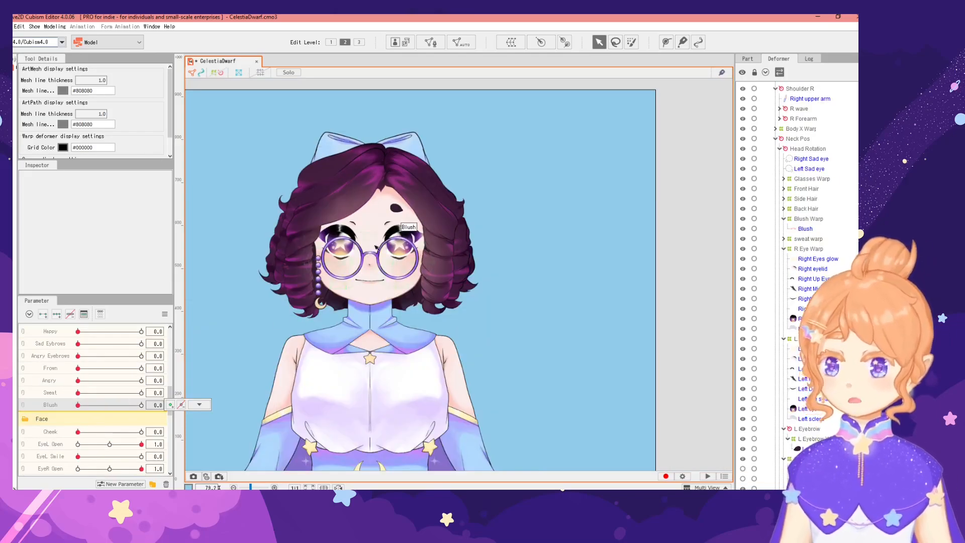
scroll(368, 277, "up", 4)
left_click_drag(368, 279, 361, 263)
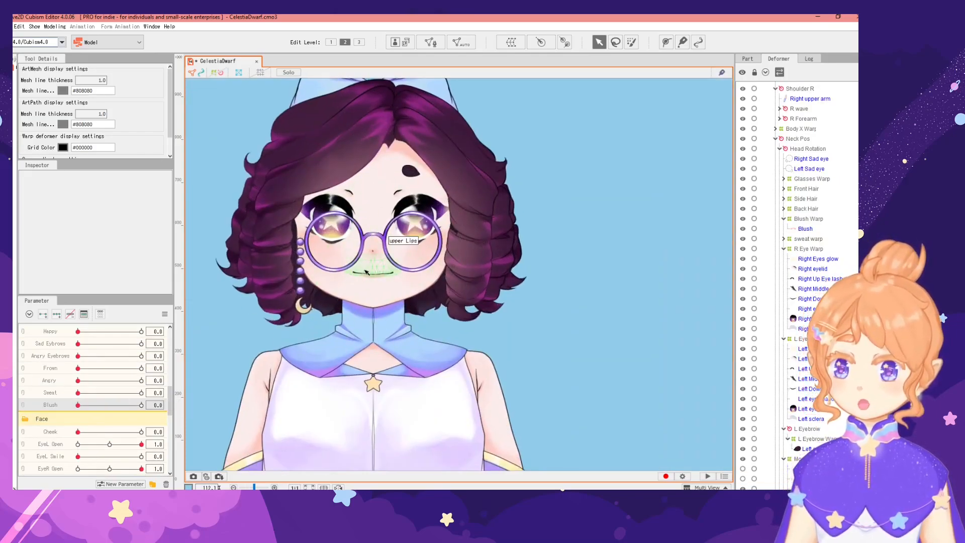
scroll(365, 271, "up", 4)
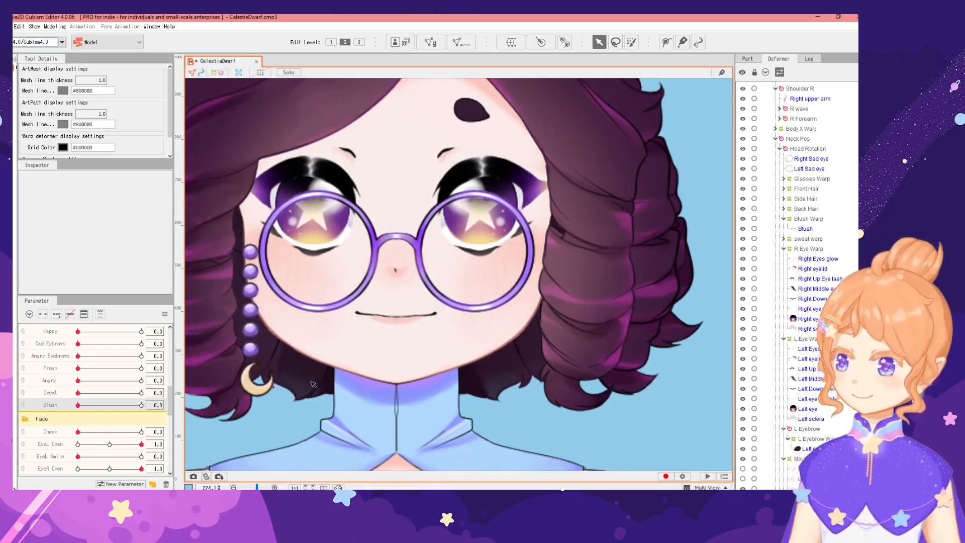
scroll(276, 398, "down", 4)
scroll(396, 356, "up", 4)
scroll(395, 359, "down", 4)
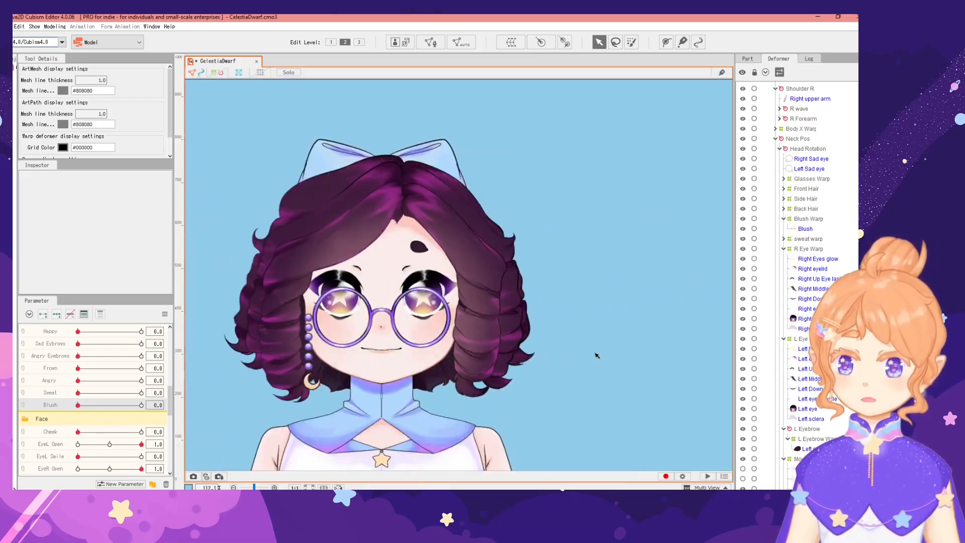
scroll(392, 352, "up", 2)
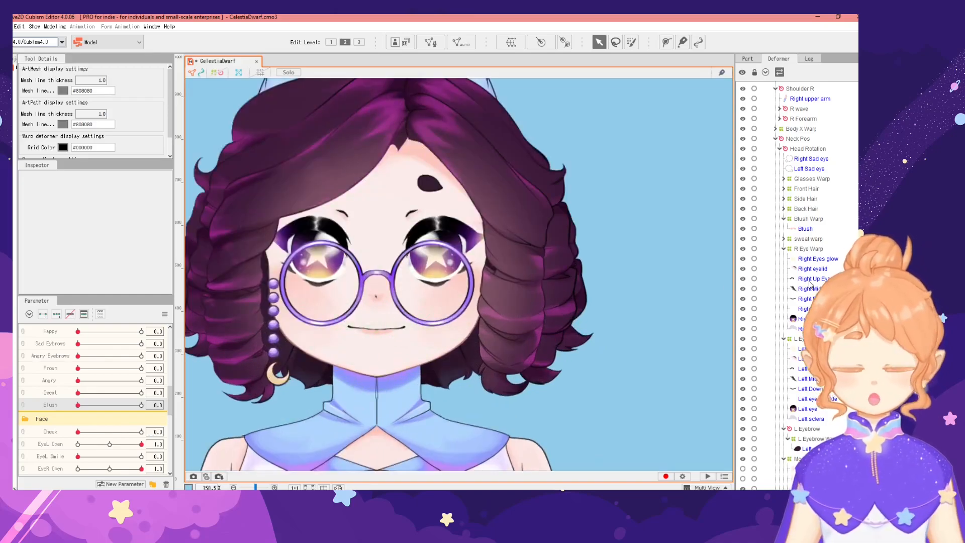
Inspect the Left puff cheek mesh under the Mouth Warp and clear the selection.
scroll(800, 432, "down", 3)
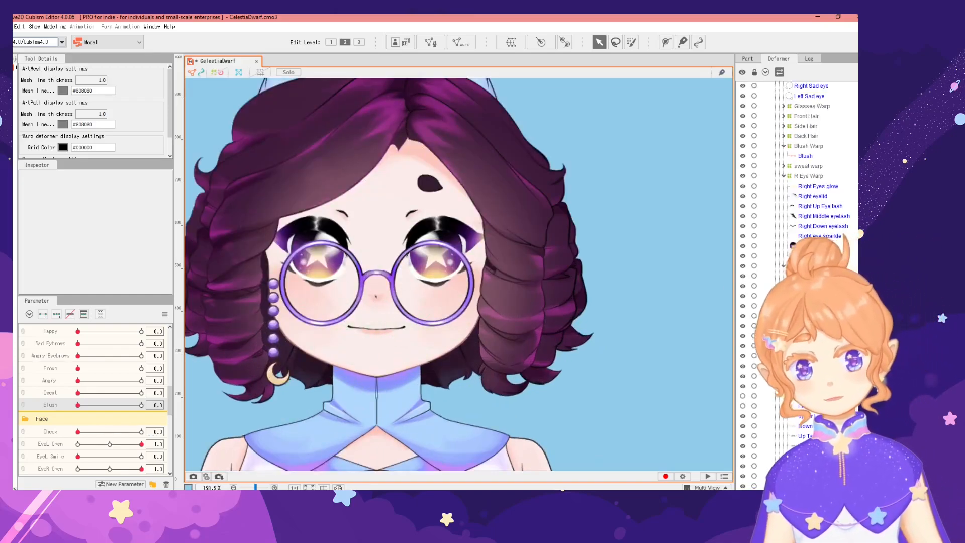
left_click(808, 408)
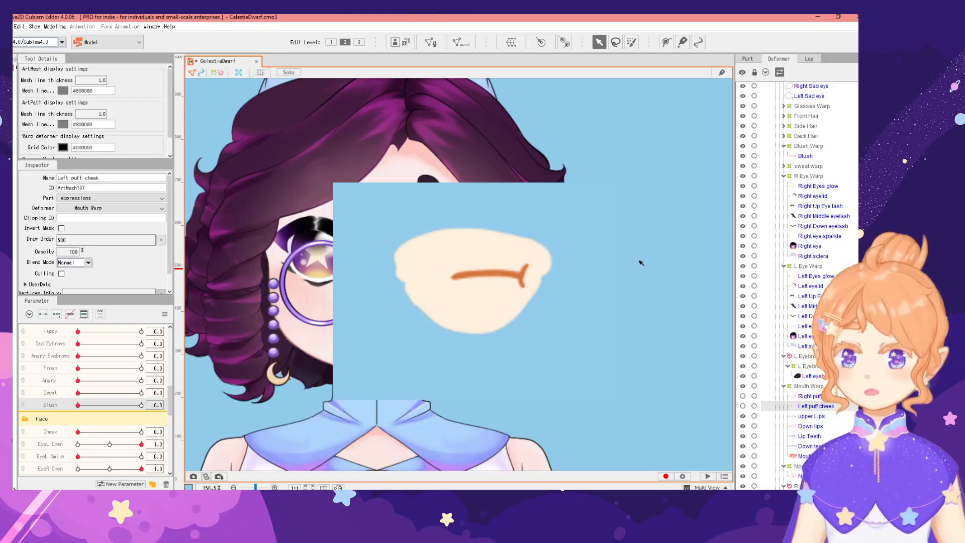
scroll(639, 256, "down", 3)
left_click_drag(680, 243, 606, 264)
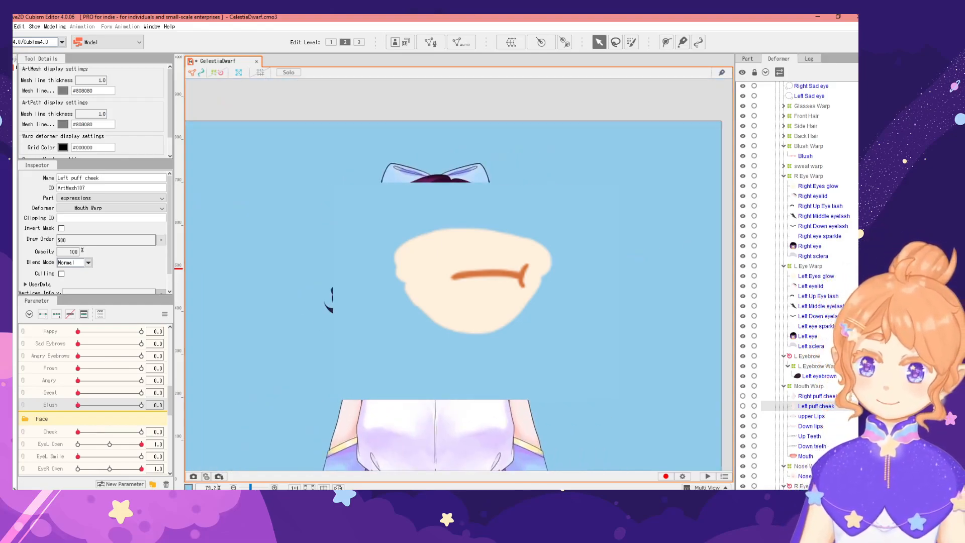
left_click(584, 293)
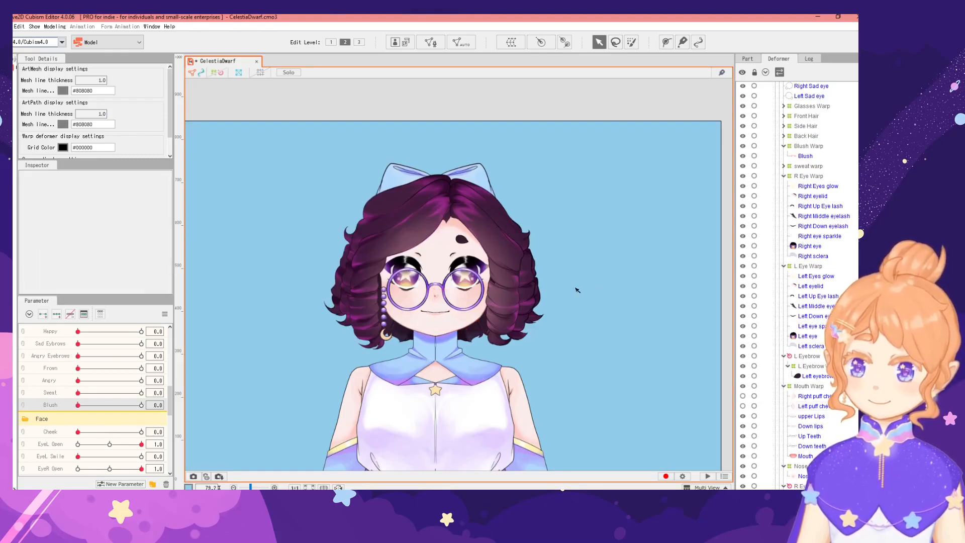
scroll(583, 290, "up", 3)
scroll(662, 337, "down", 2)
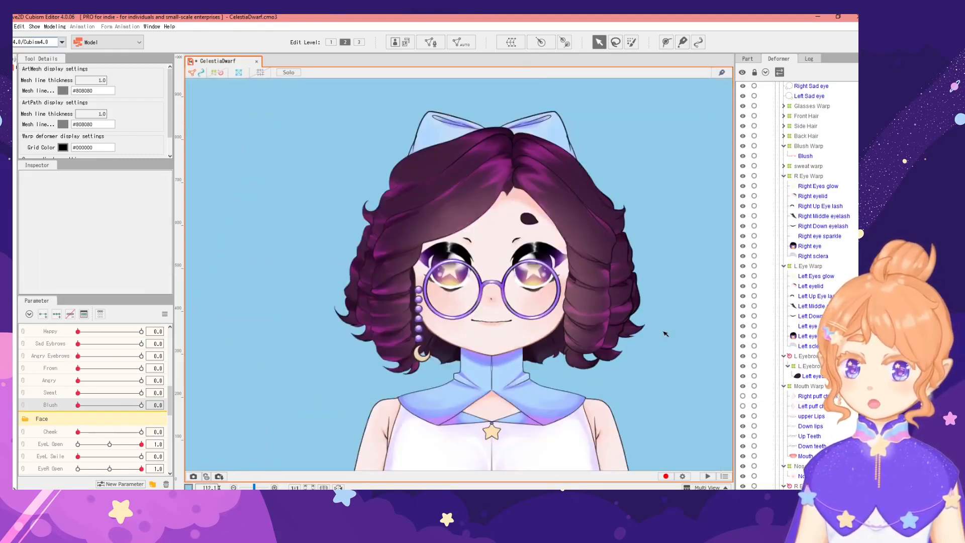
Make the right and left puff cheek meshes under Mouth Warp visible and select Right puff cheek.
left_click_drag(662, 334, 615, 316)
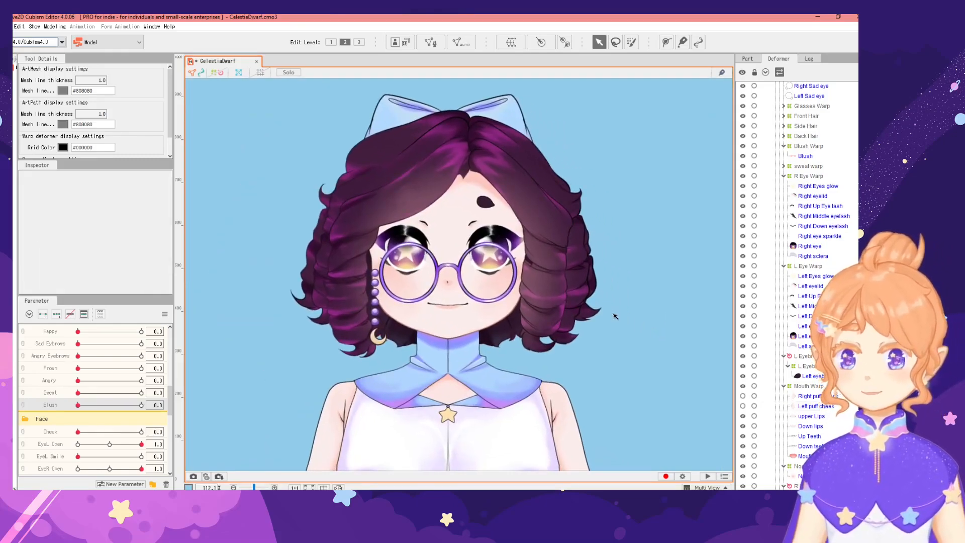
scroll(615, 316, "up", 2)
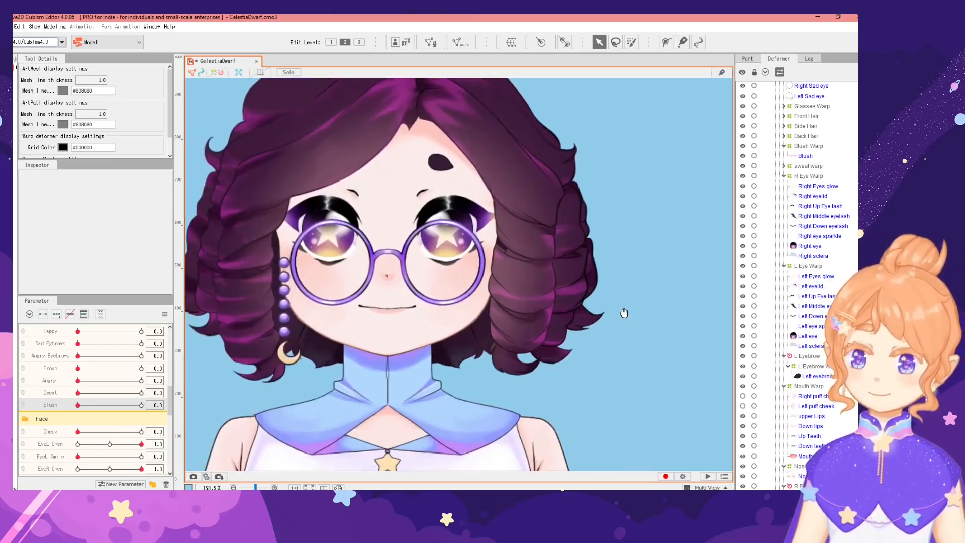
scroll(804, 201, "up", 3)
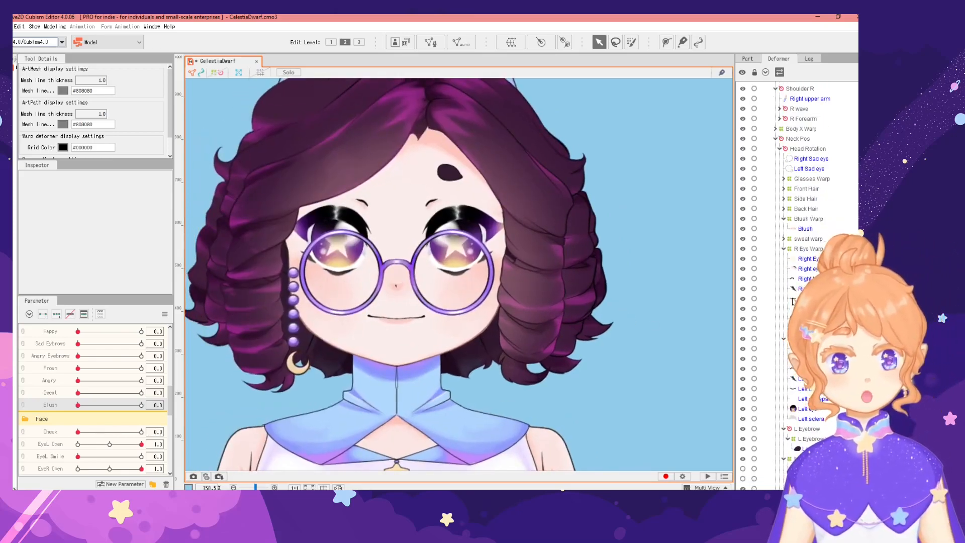
scroll(803, 311, "down", 6)
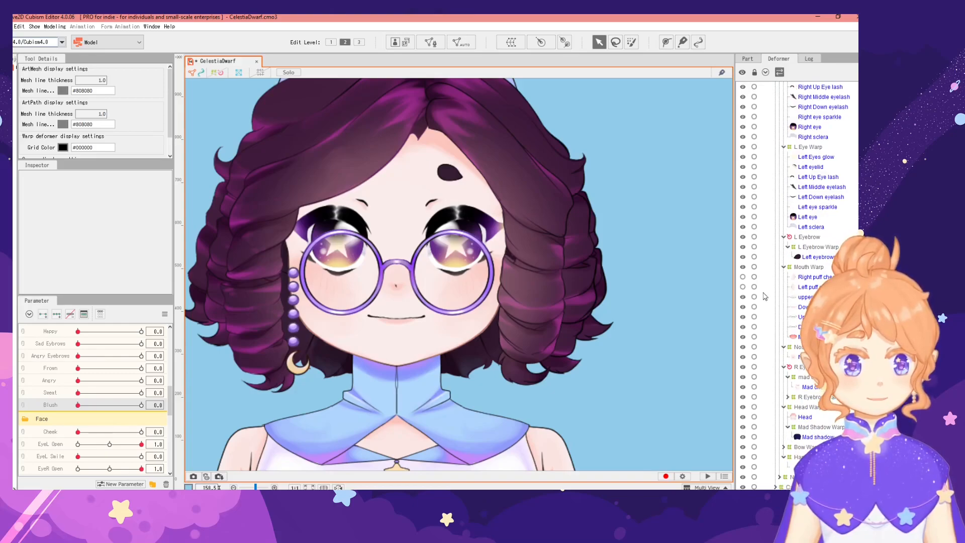
scroll(399, 324, "up", 2)
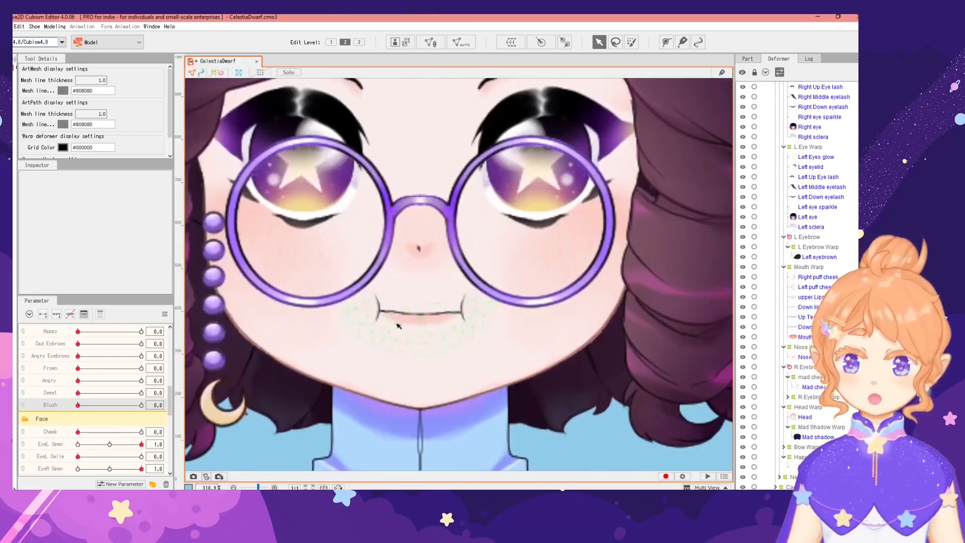
left_click(816, 278)
left_click(743, 277)
left_click(743, 277)
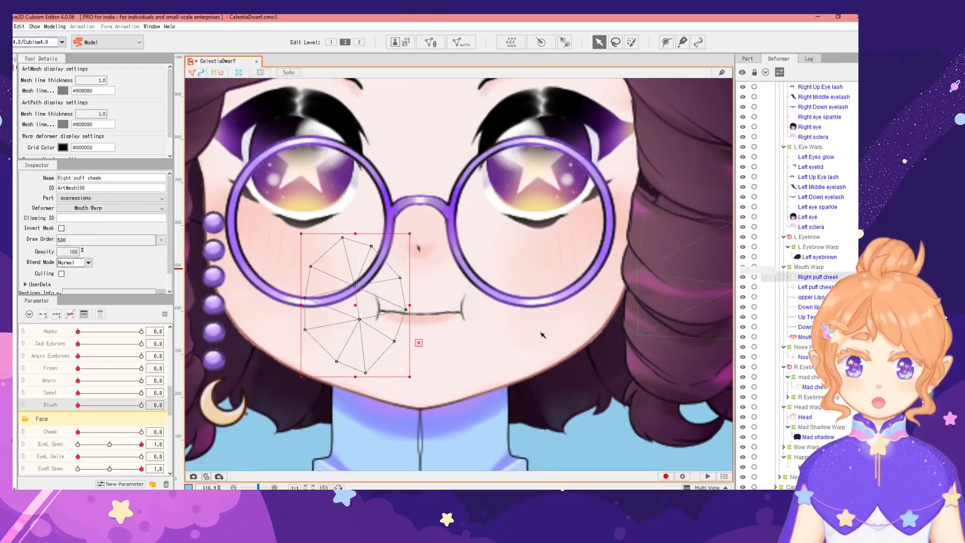
Create a Cheek Puff parameter in the Expressions group with ID ParamCheekPuff, minimum 0, default 0 and maximum 1.
scroll(474, 328, "down", 3)
left_click_drag(551, 423, 474, 328)
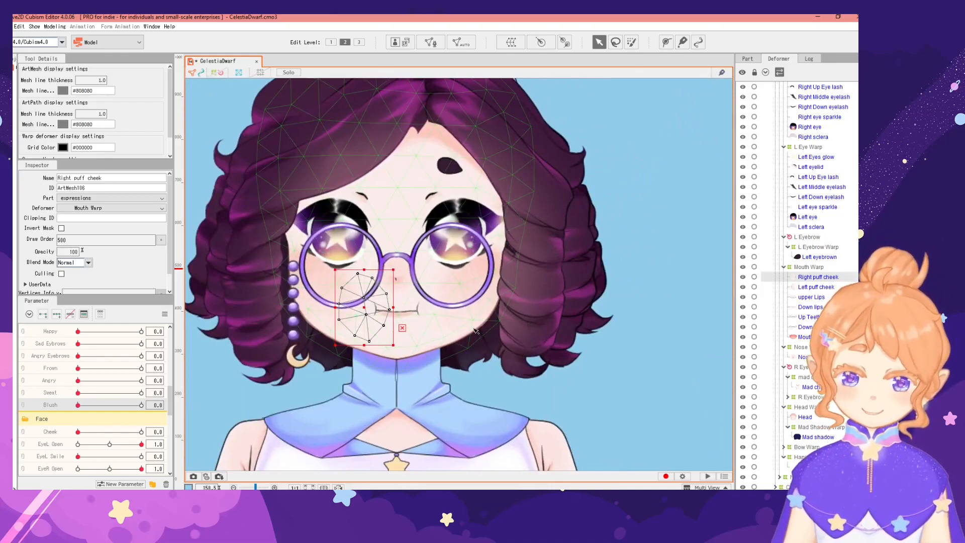
scroll(379, 314, "up", 3)
scroll(80, 397, "up", 3)
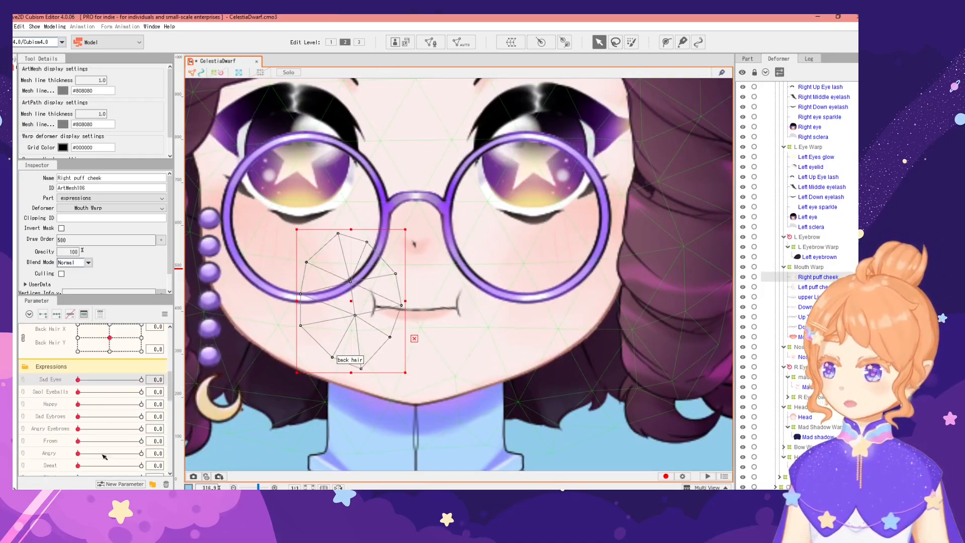
left_click(120, 484)
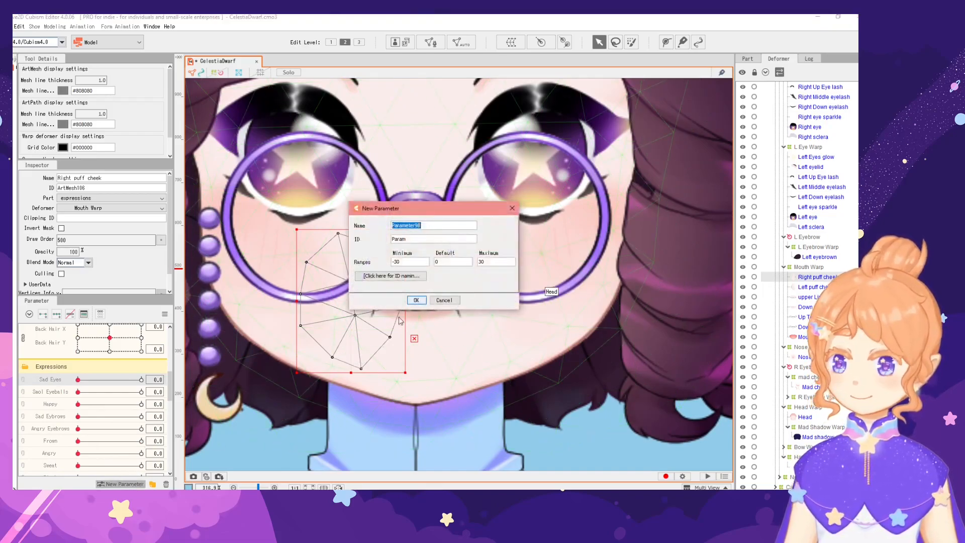
type("Cheek Puff")
key("Tab")
type("CheekPuff")
key("Tab")
type("0")
key("Tab")
key("Tab")
type("1")
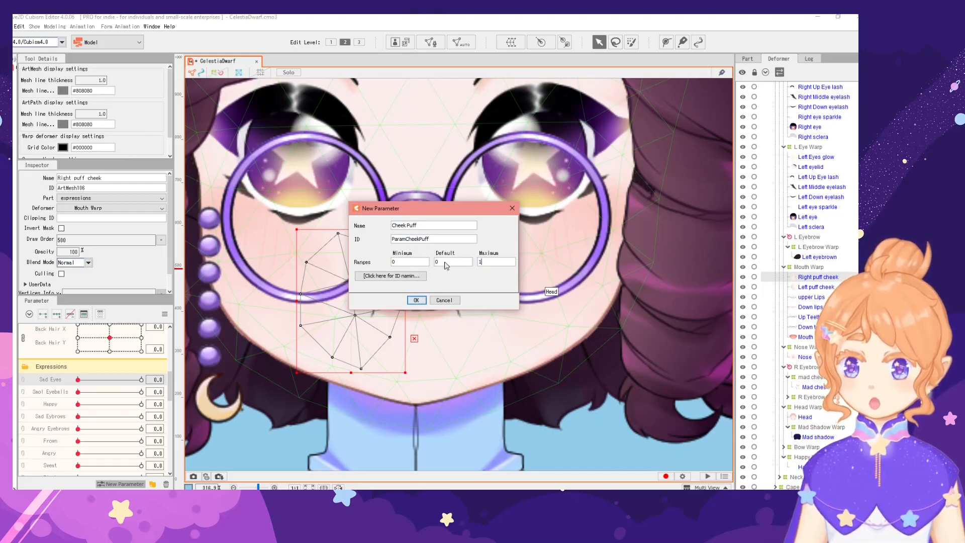
left_click(421, 300)
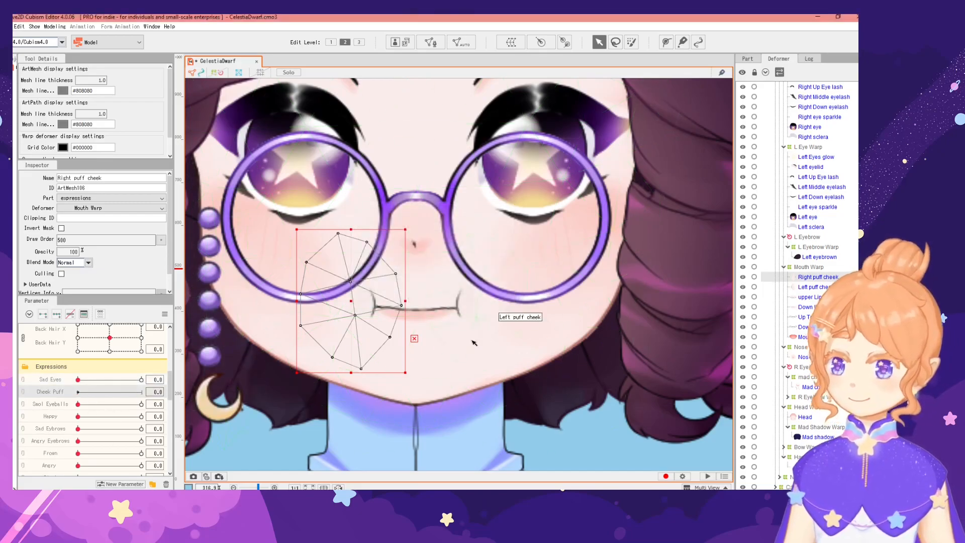
Add two Cheek Puff keys to both puff cheek meshes and set their opacity to 0 at the 0.0 key.
left_click(814, 286, "ctrl")
left_click(43, 314)
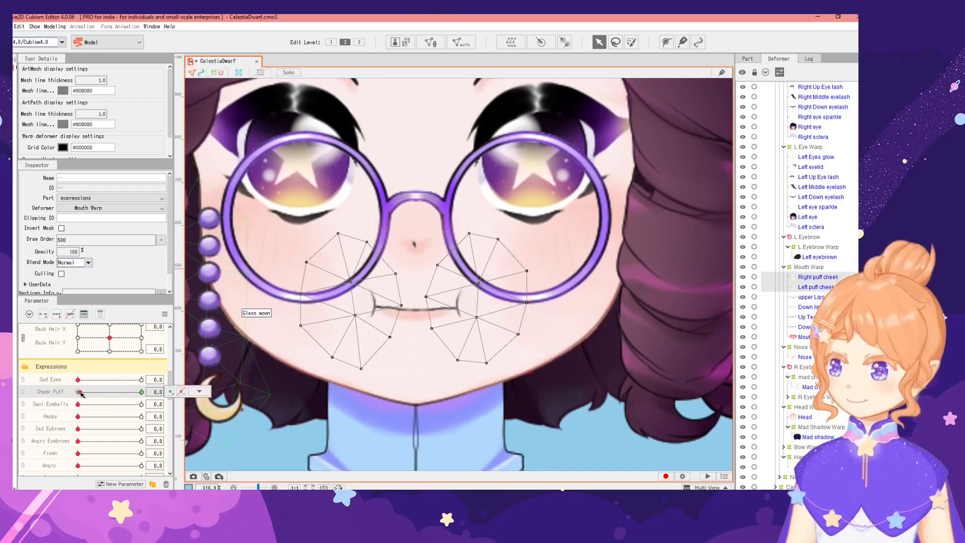
left_click_drag(72, 252, 14, 252)
left_click_drag(78, 392, 158, 390)
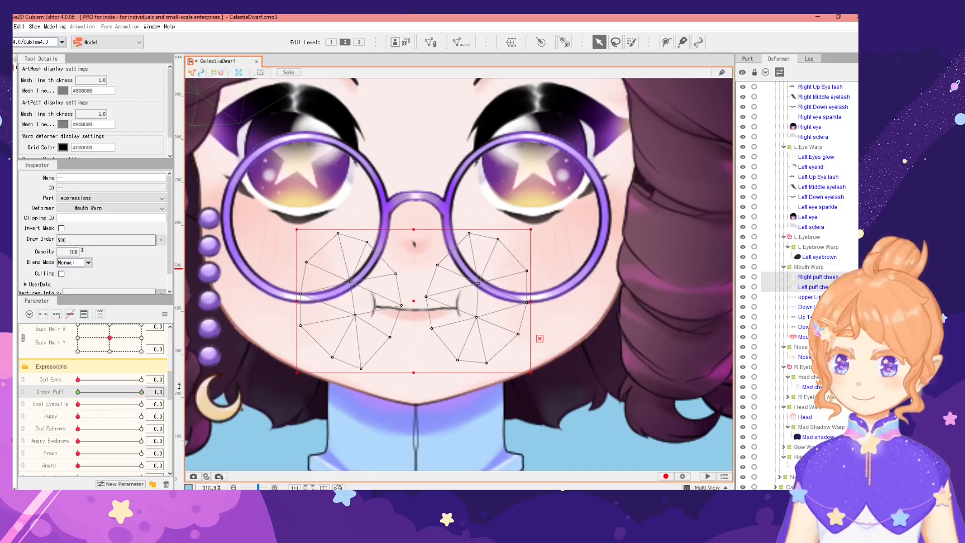
scroll(445, 311, "down", 4)
scroll(439, 317, "up", 4)
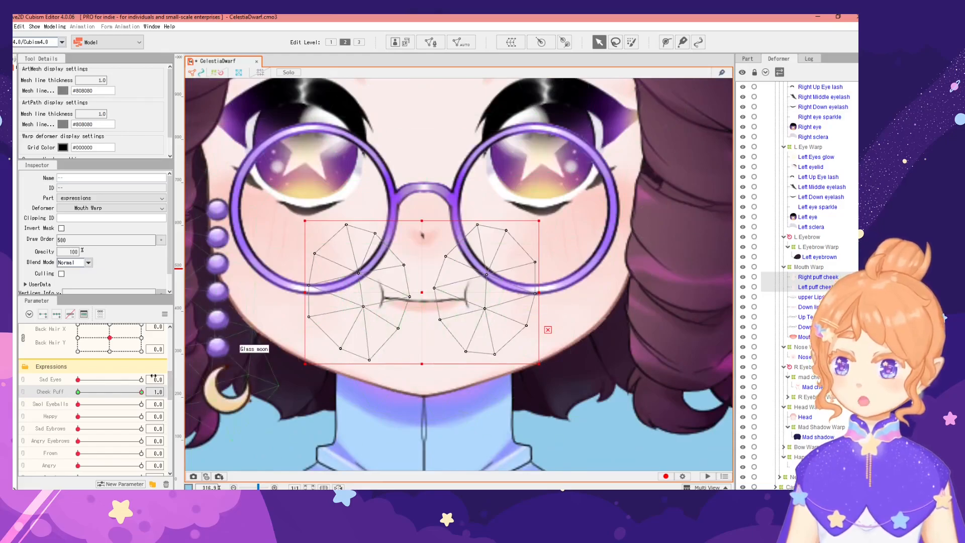
Add a third Cheek Puff key shortly before 1.0 with puff cheek opacity 0, and return the parameter to 1.0.
left_click_drag(140, 394, 137, 392)
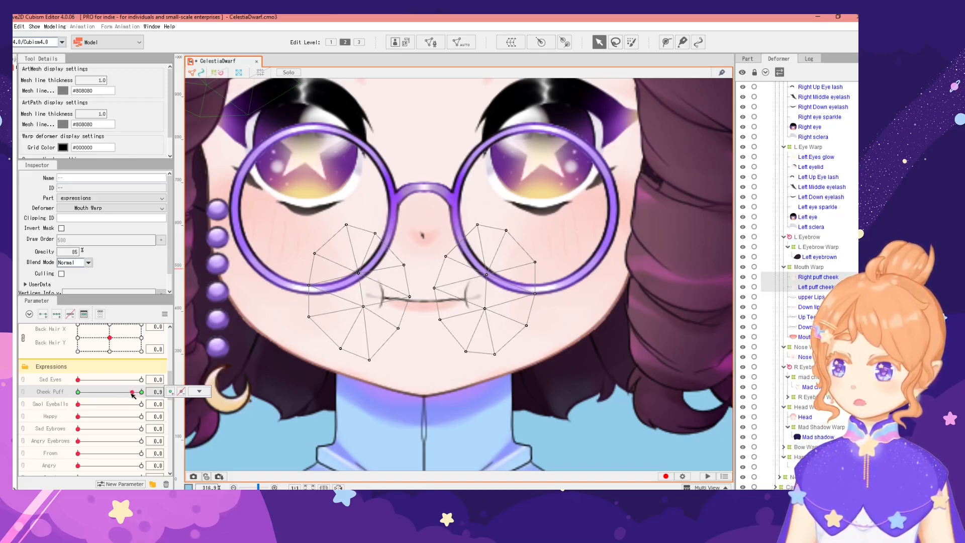
left_click(171, 392)
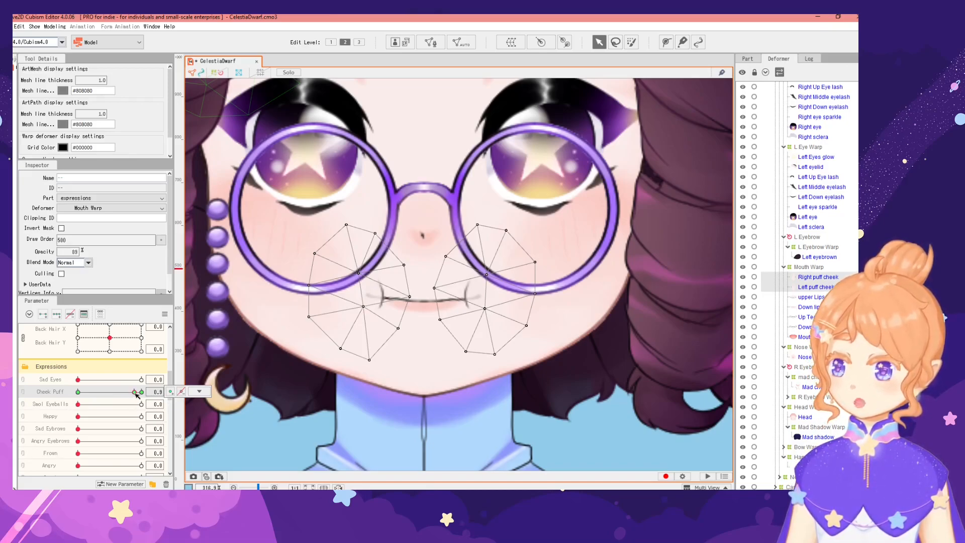
left_click_drag(70, 252, 20, 252)
mouse_move(134, 392)
left_mouse_down()
mouse_move(97, 393)
mouse_move(142, 392)
left_mouse_up()
scroll(511, 273, "down", 5)
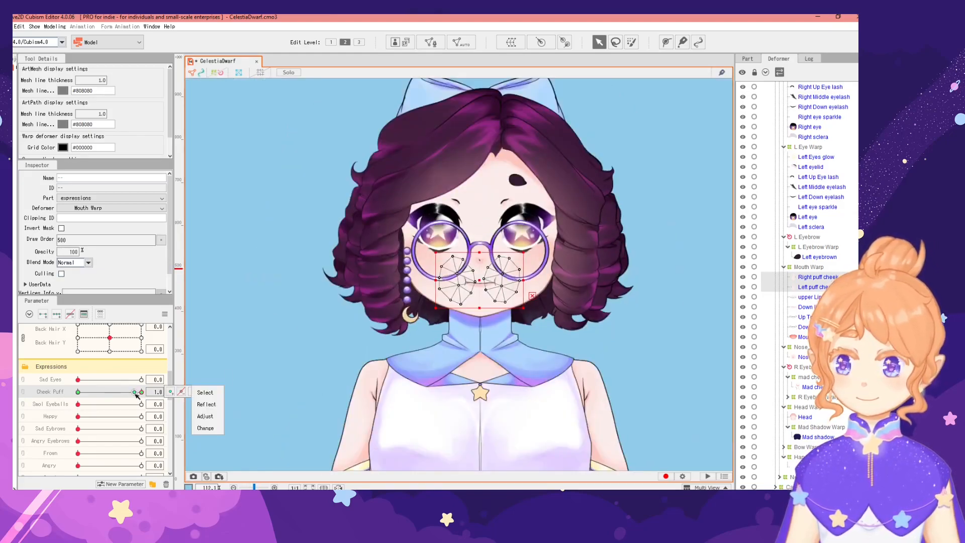
Check the puffed cheeks against the closed frowning mouth at Mouth Form -1.0 and Mouth Open 0.0.
left_click(678, 249)
left_click_drag(672, 252, 589, 253)
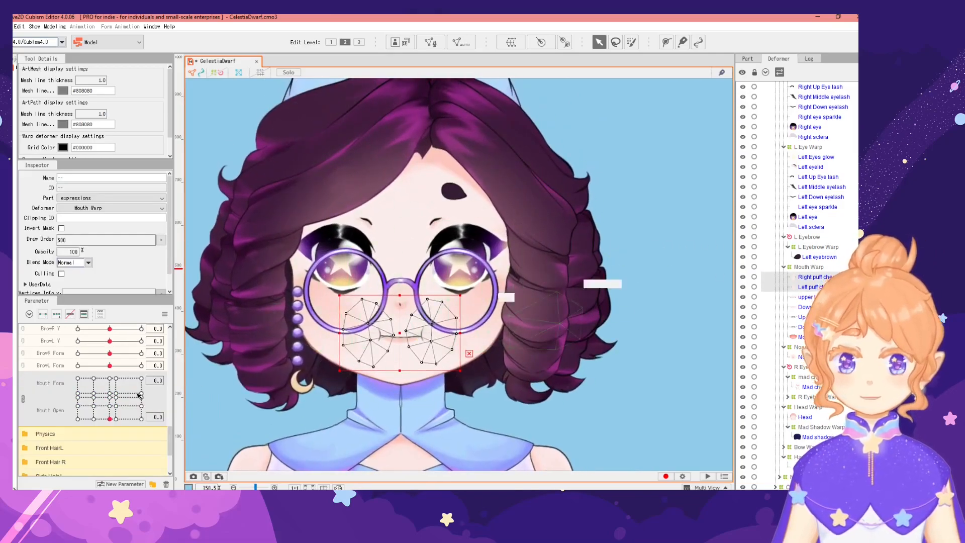
left_click_drag(139, 426, 57, 447)
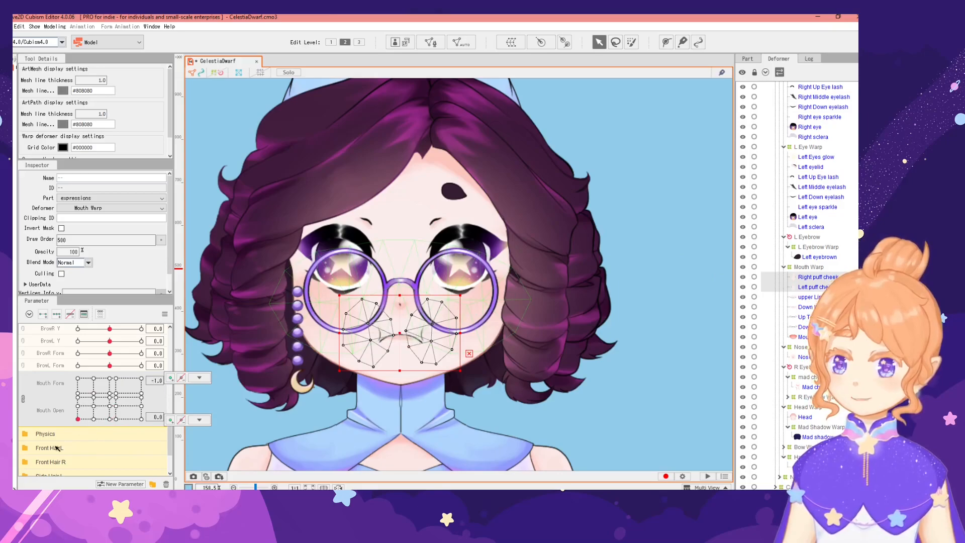
scroll(92, 425, "up", 5)
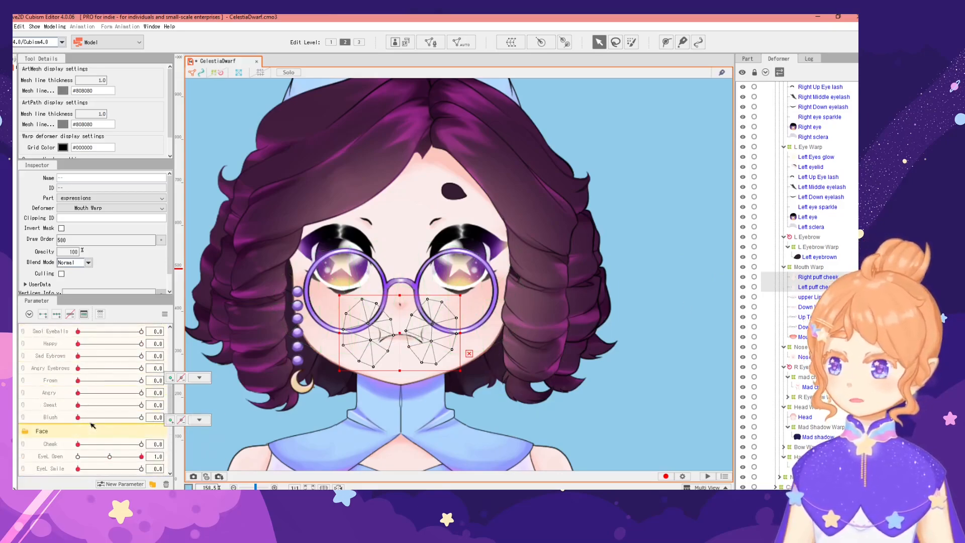
scroll(79, 430, "down", 5)
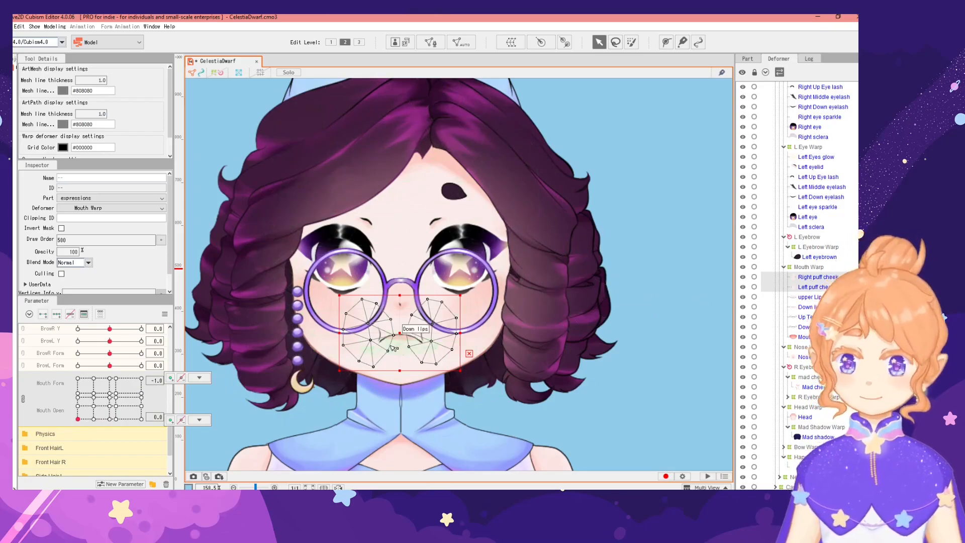
scroll(393, 346, "up", 4)
Key both puff cheeks to Mouth Form and Mouth Open, hiding them with opacity 0 for the mouth shapes at Mouth Open 1.0.
left_click(109, 418)
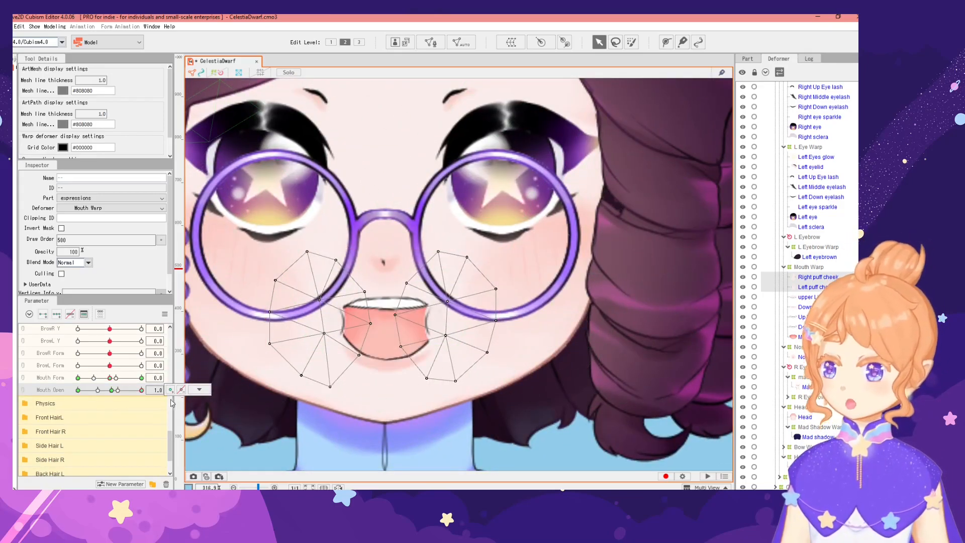
left_click(181, 391)
left_click(142, 378)
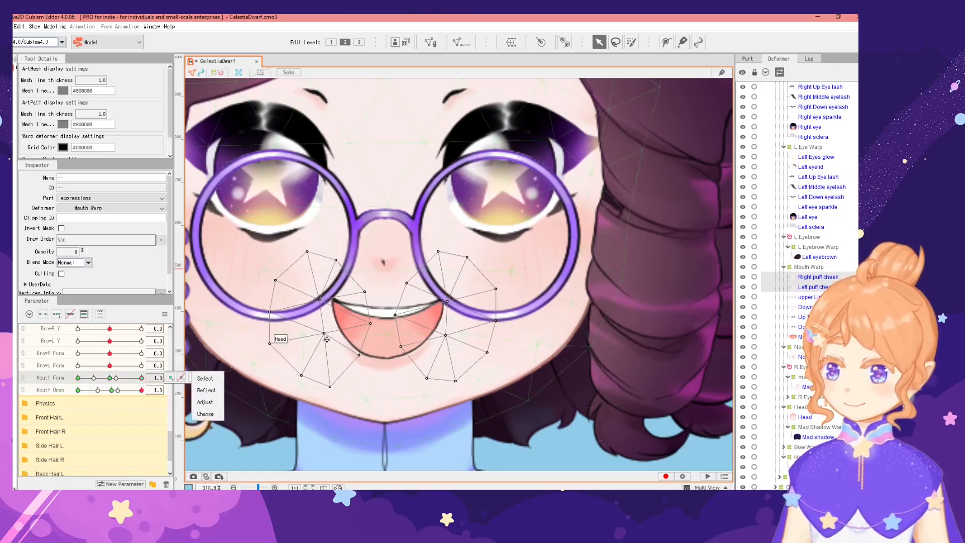
left_click(143, 378)
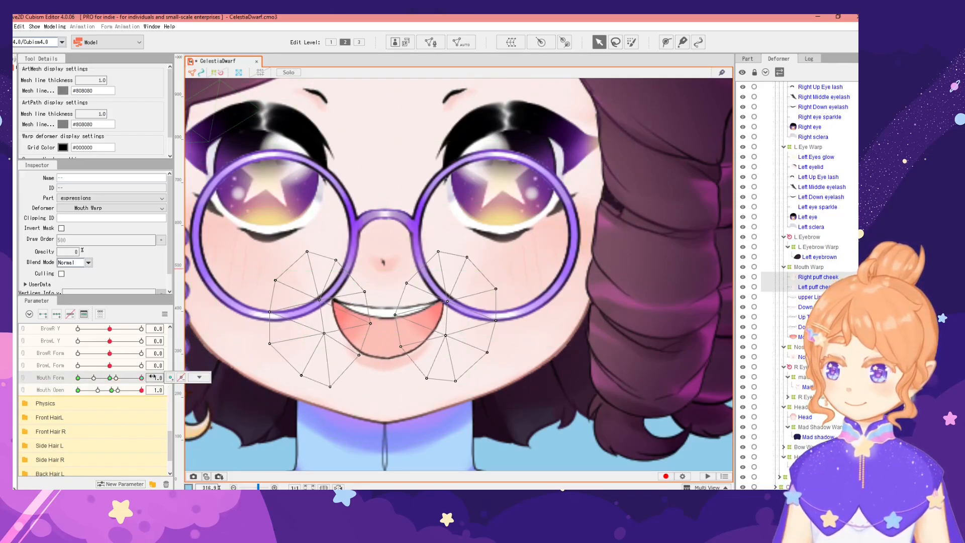
left_click_drag(115, 380, 110, 379)
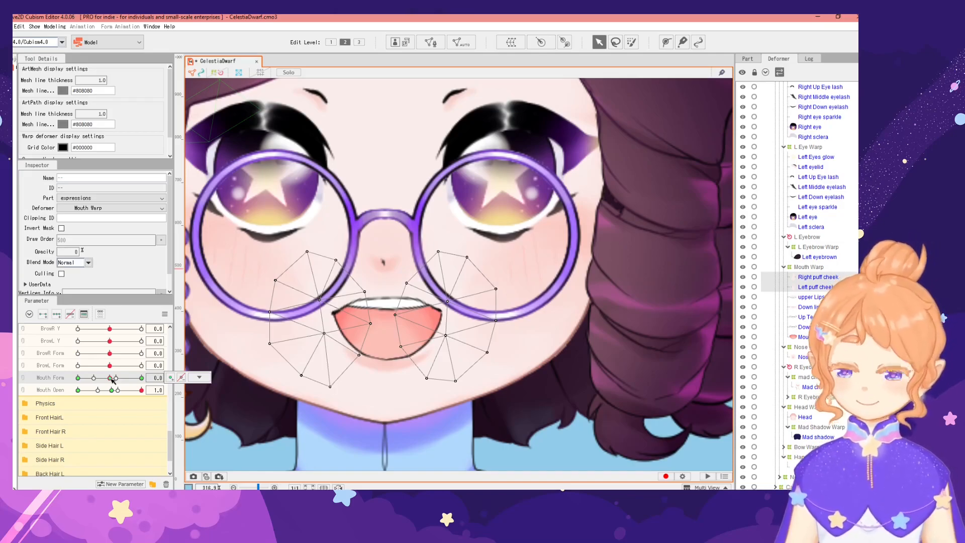
left_click_drag(113, 381, 116, 380)
left_click(109, 378)
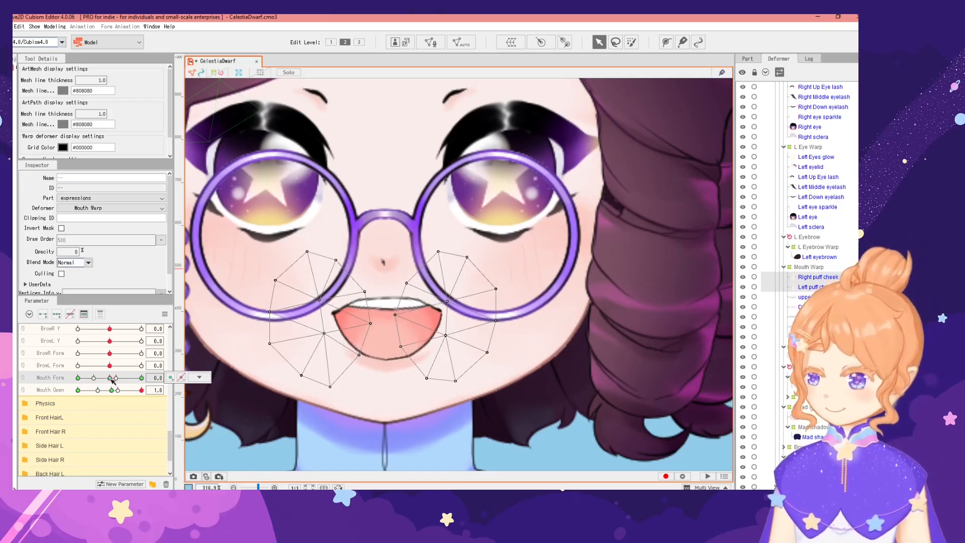
Set the puff cheeks' opacity to 0 at Mouth Open 0.5 with Mouth Form 0.0, and return Mouth Open to 0.0.
left_click(111, 394)
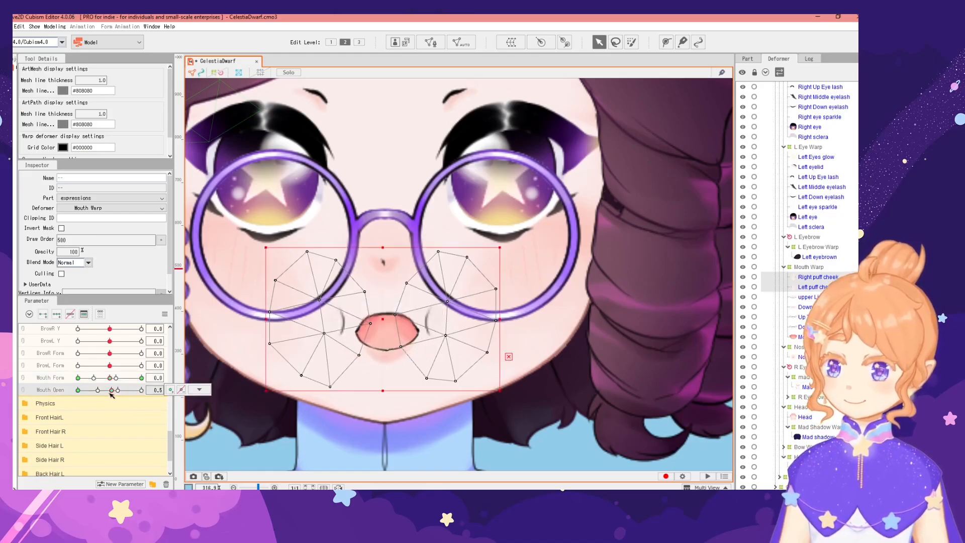
left_click(199, 390)
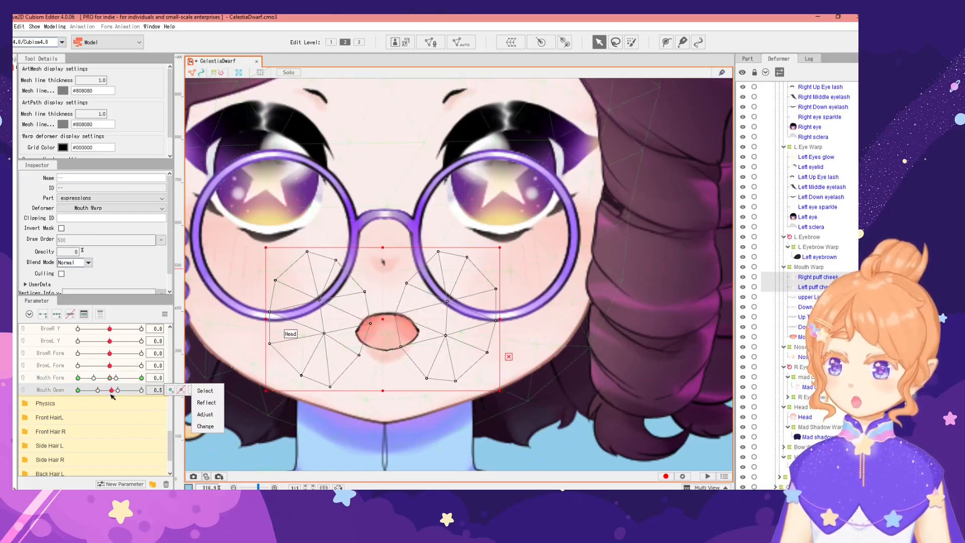
left_click_drag(112, 393, 55, 395)
Link Mouth Form with Mouth Open and add a key for the puff cheeks at Mouth Form 0.2.
left_click(22, 378)
mouse_move(111, 420)
left_mouse_down()
mouse_move(60, 423)
mouse_move(155, 424)
mouse_move(116, 421)
left_mouse_up()
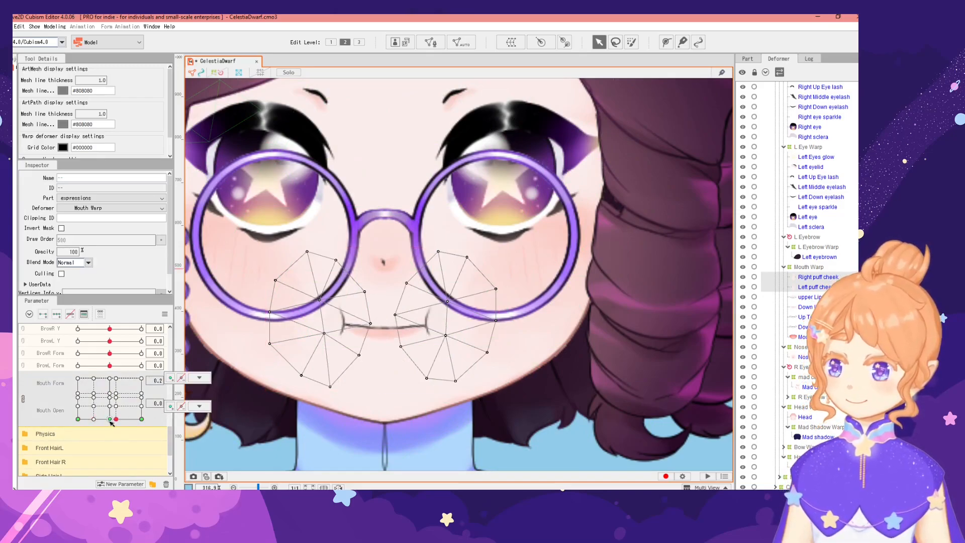
left_click(93, 419)
left_click(116, 419)
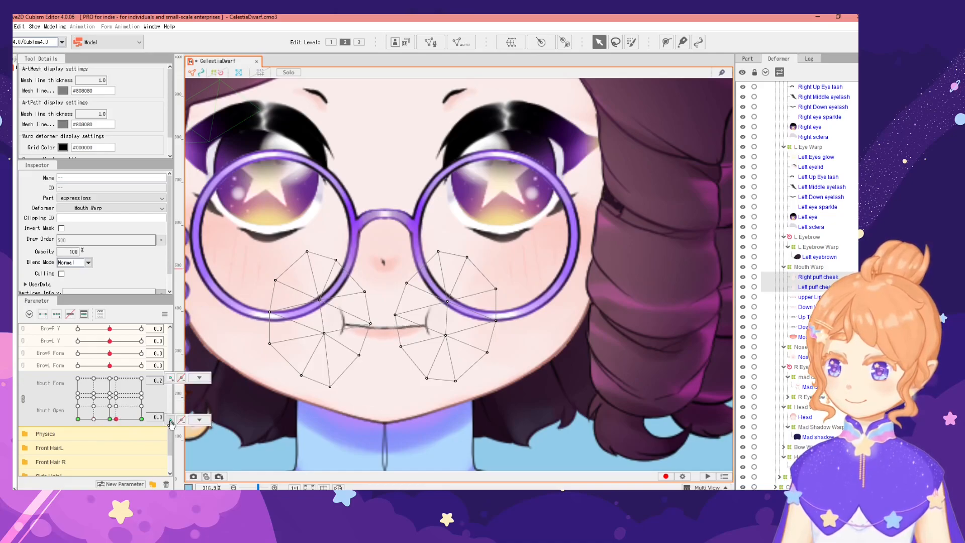
left_click(170, 378)
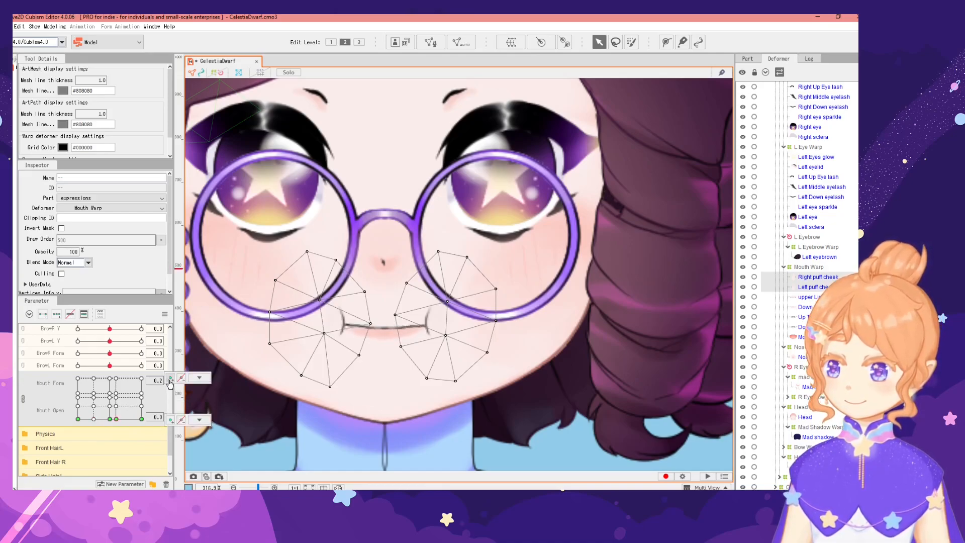
At Mouth Form -1.0, move both puff cheek meshes slightly down to the frown's mouth corners and narrow them a little.
left_click(76, 419)
mouse_move(72, 419)
left_mouse_down()
mouse_move(65, 364)
mouse_move(65, 431)
left_mouse_up()
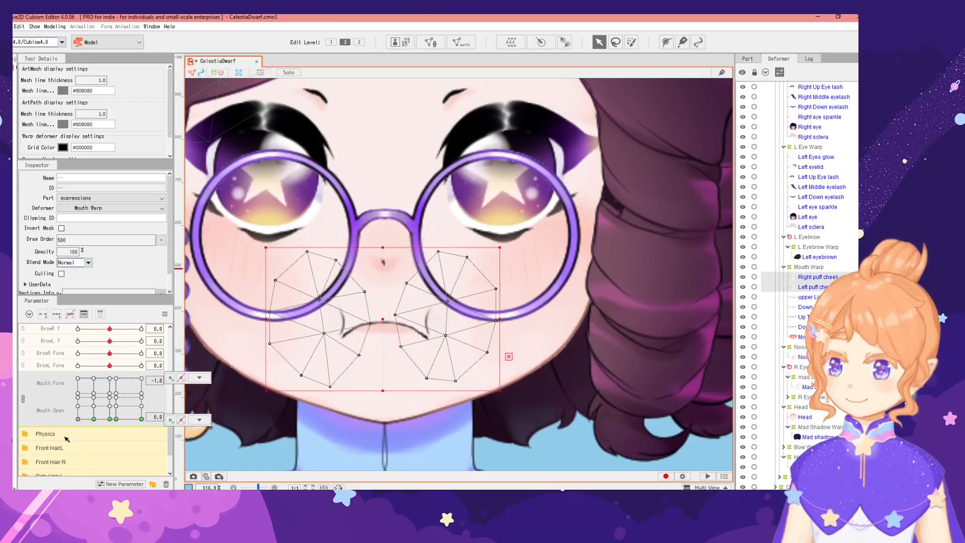
scroll(370, 313, "down", 1)
scroll(379, 320, "up", 2)
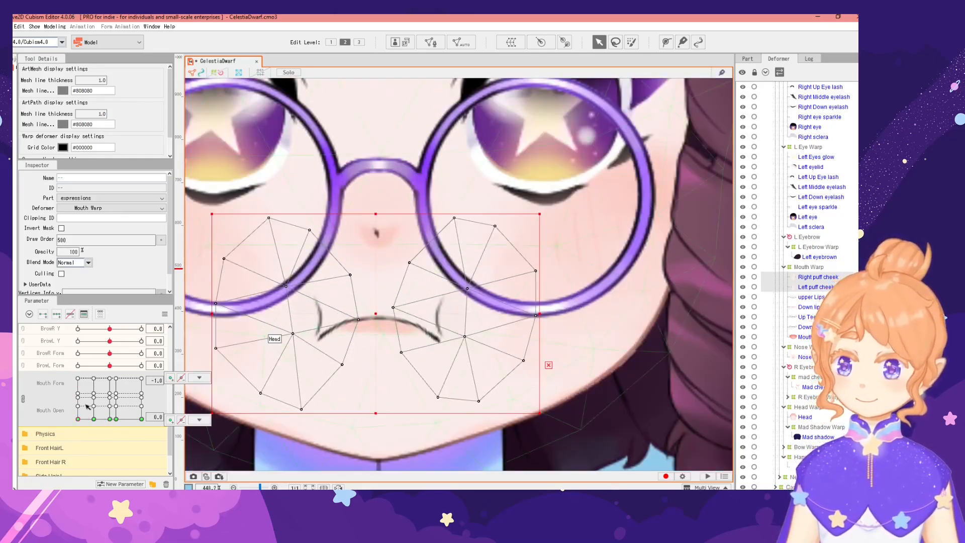
left_click_drag(374, 315, 373, 328)
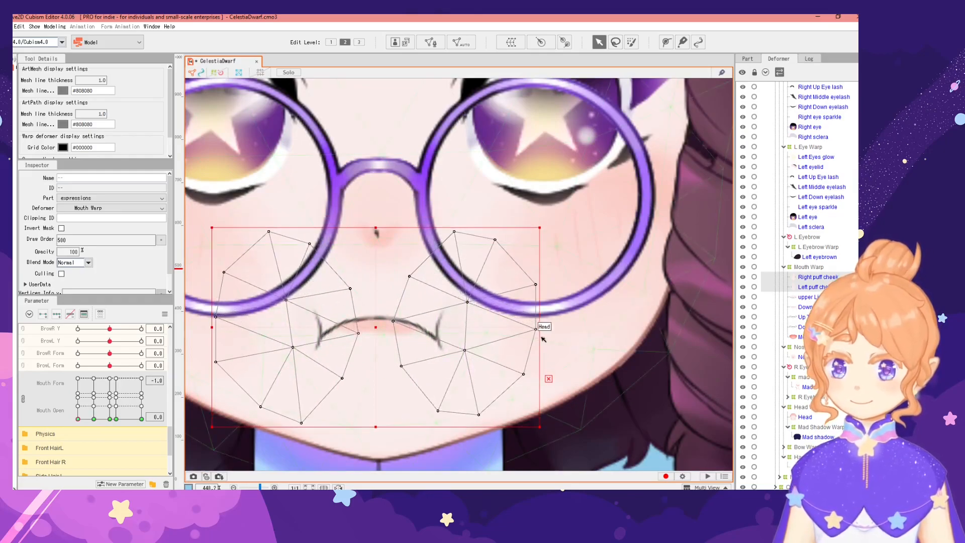
left_click_drag(540, 327, 535, 327)
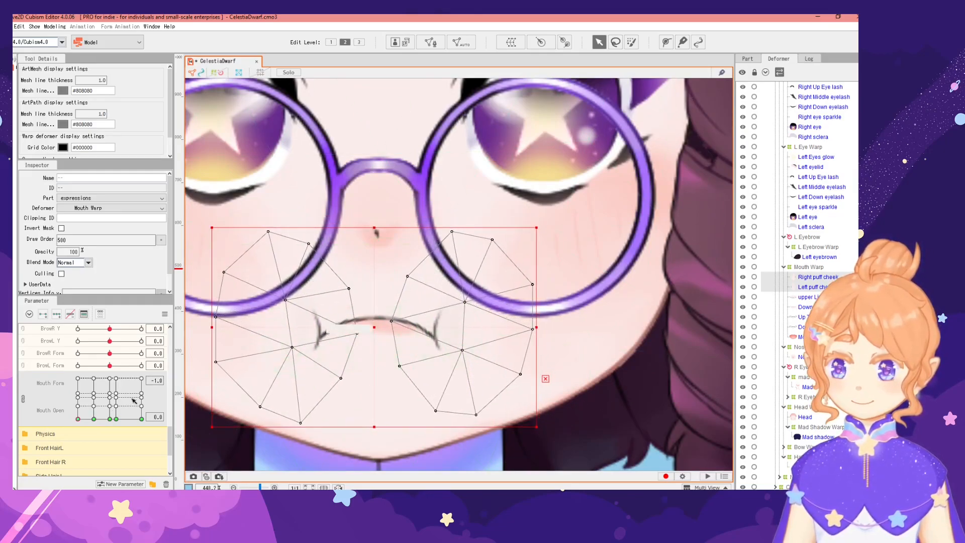
Check the puff cheeks at Mouth Form -0.5 and across the frowning mouth shapes, and clear the mesh selection.
left_click(94, 419)
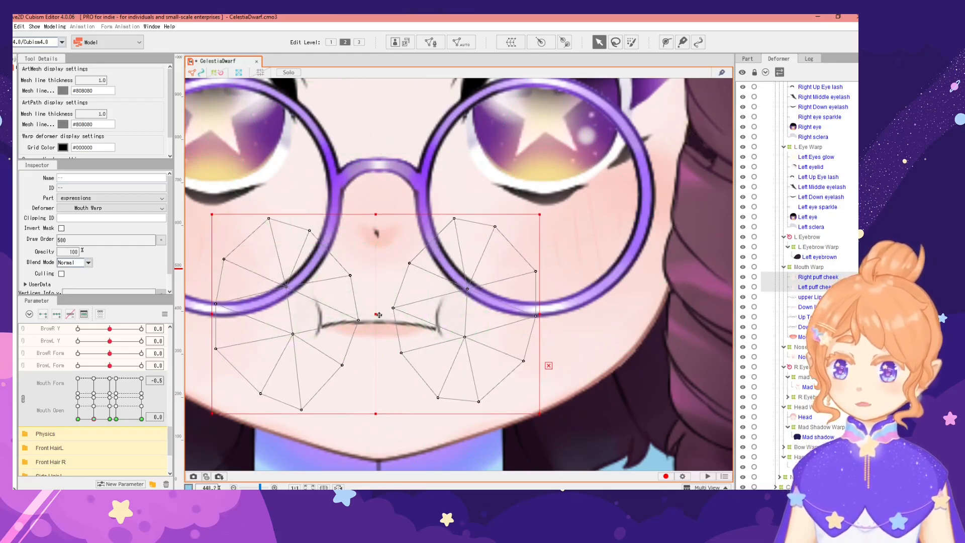
scroll(382, 315, "down", 5)
scroll(378, 317, "up", 3)
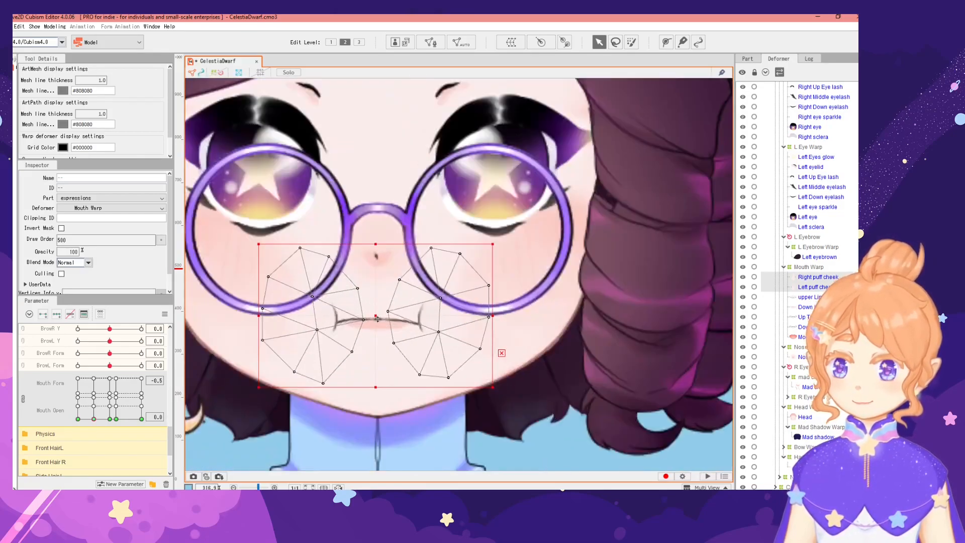
left_click_drag(95, 419, 69, 448)
scroll(377, 300, "down", 3)
left_click(598, 300)
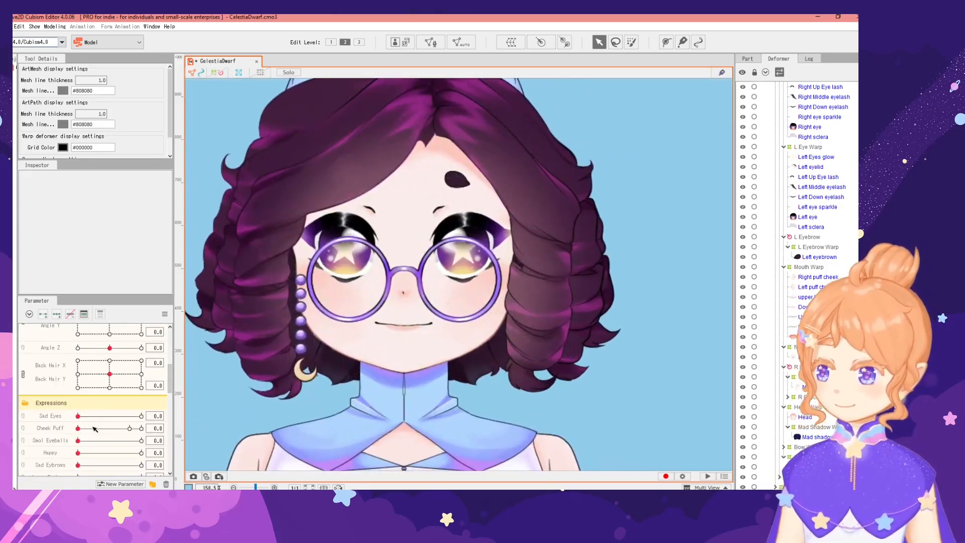
At Cheek Puff 1.0, move the Head mesh's lower cheek vertices slightly outward on both sides so the face outline bulges.
left_click_drag(94, 428, 152, 427)
scroll(66, 401, "down", 6)
scroll(66, 401, "up", 5)
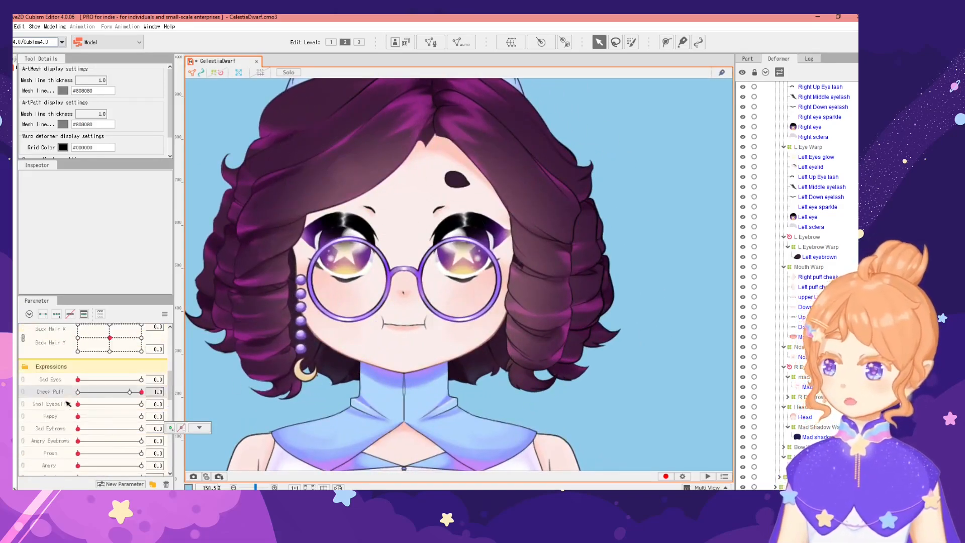
left_click(804, 417)
scroll(494, 317, "up", 4)
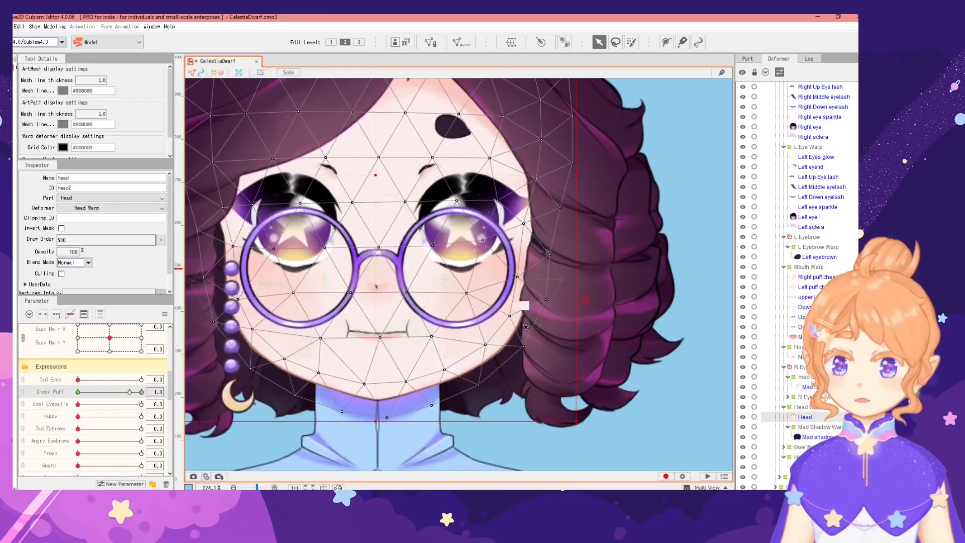
left_click_drag(493, 315, 509, 346)
left_click_drag(362, 351, 460, 362)
left_click_drag(332, 378, 327, 379)
left_click_drag(334, 338, 291, 330)
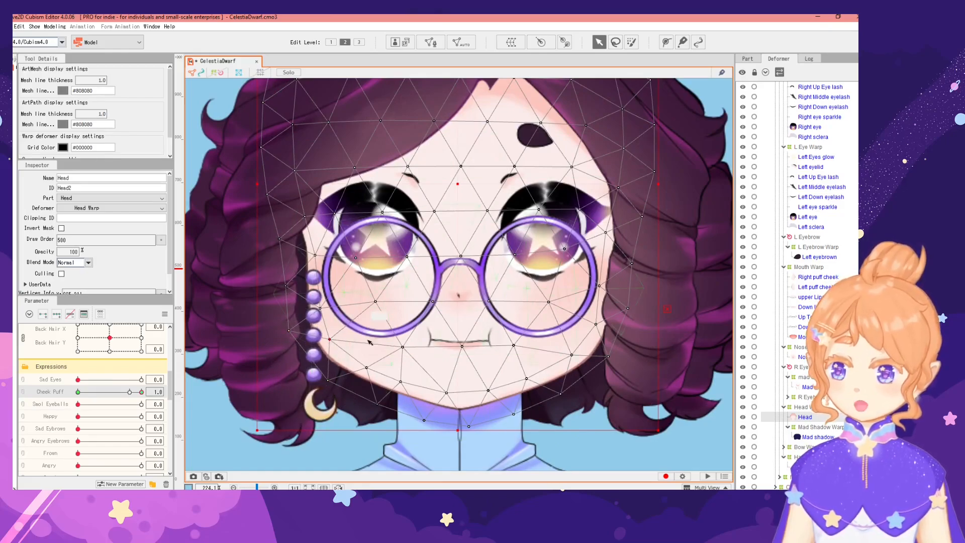
scroll(394, 341, "down", 2)
left_click_drag(510, 371, 495, 358)
left_click(635, 321)
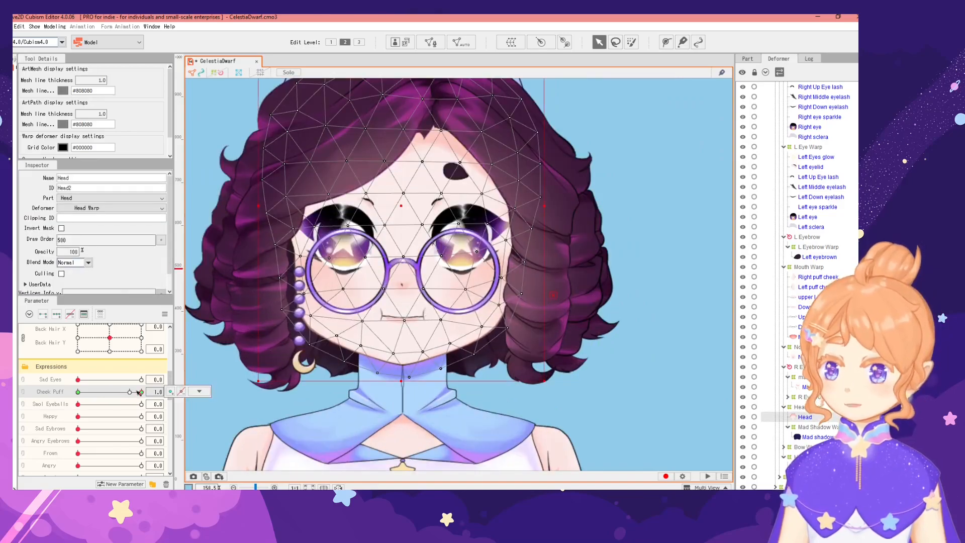
Add a key for the Head mesh at Cheek Puff 0.8 and scrub the parameter between 0.0 and 1.0 to check the shape.
left_click(181, 392)
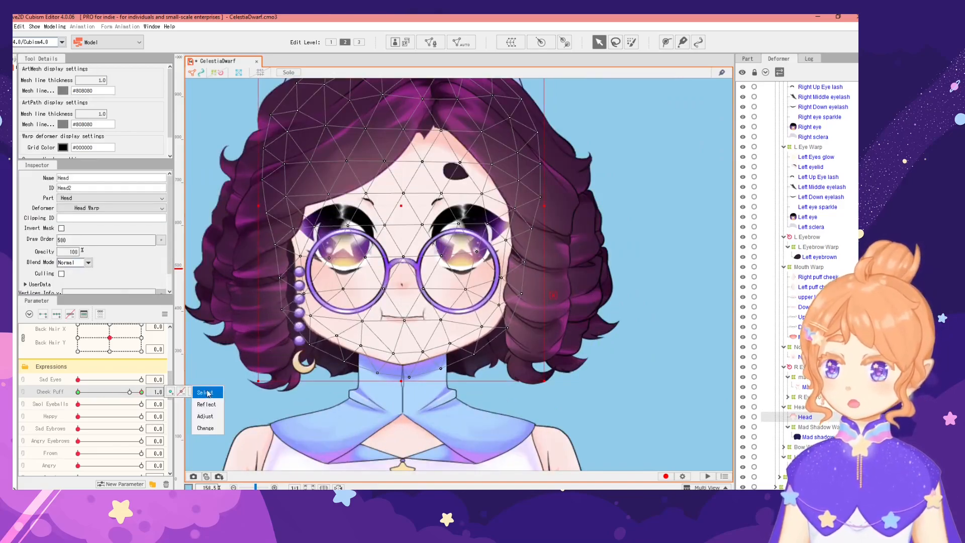
left_click(130, 392)
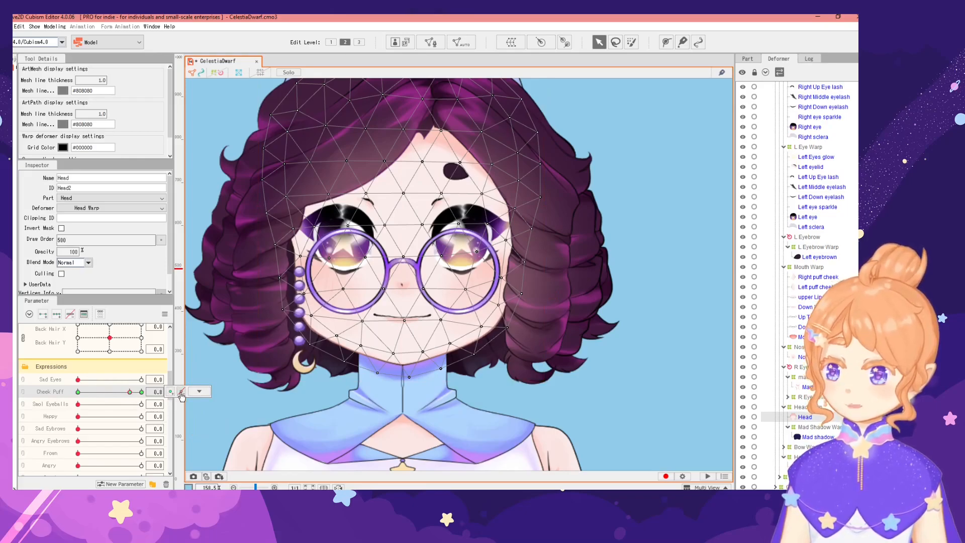
left_click(141, 392)
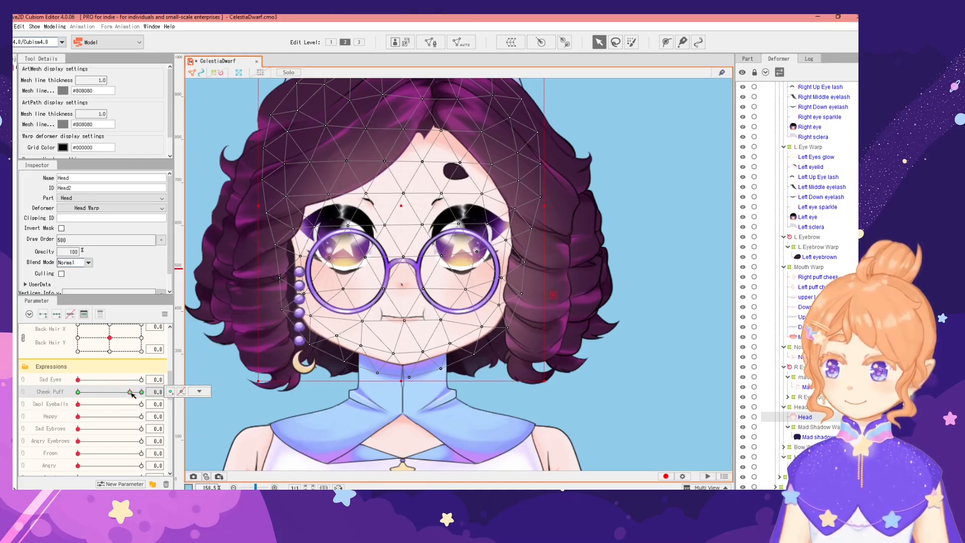
left_click_drag(130, 392, 78, 392)
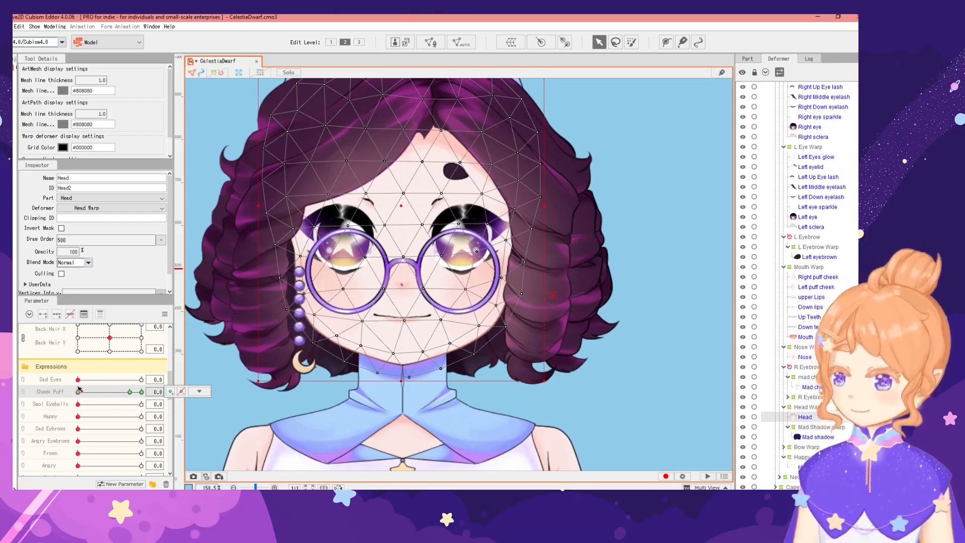
left_click(129, 391)
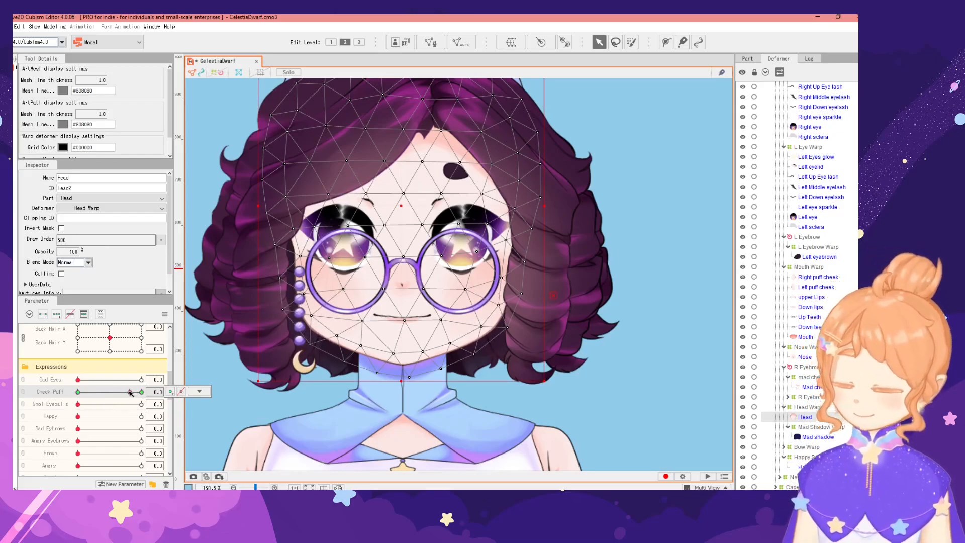
mouse_move(130, 393)
left_mouse_down()
mouse_move(78, 392)
mouse_move(145, 393)
mouse_move(67, 402)
mouse_move(147, 392)
left_mouse_up()
scroll(548, 312, "down", 3)
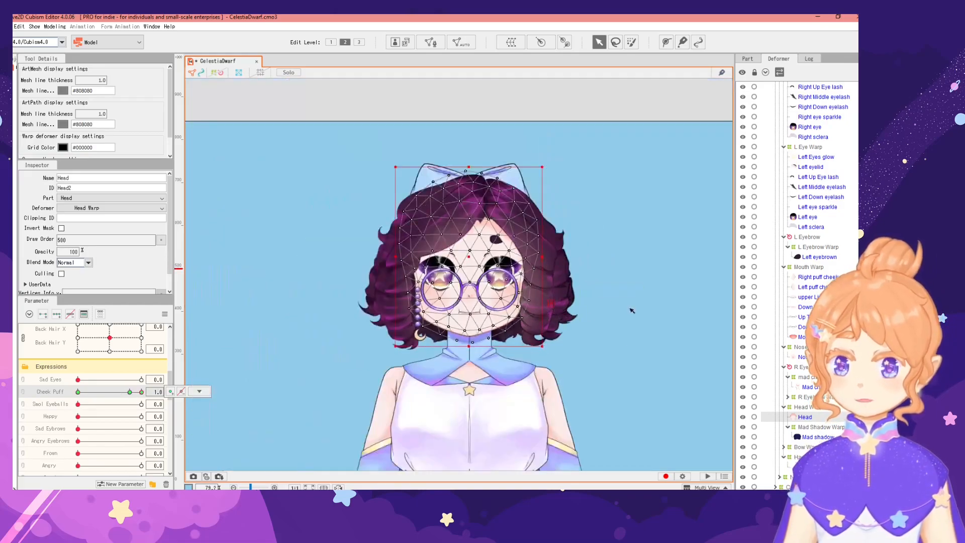
Deselect the Head mesh and preview Cheek Puff while turning the head, including Angle X -30.0 with Angle Y -30.0.
left_click(631, 311)
left_click_drag(612, 328, 562, 331)
mouse_move(141, 392)
left_mouse_down()
mouse_move(125, 395)
mouse_move(147, 392)
left_mouse_up()
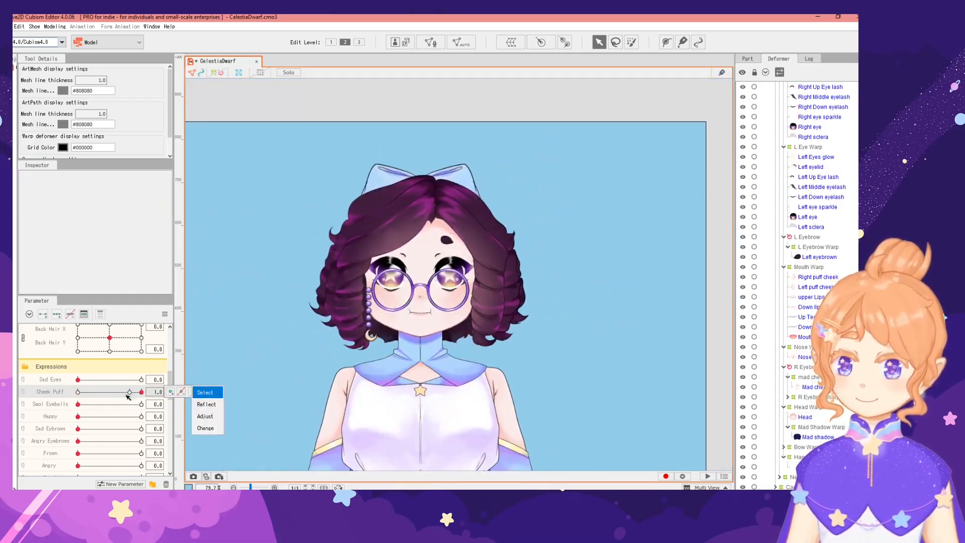
scroll(104, 406, "down", 2)
left_click_drag(79, 405, 52, 421)
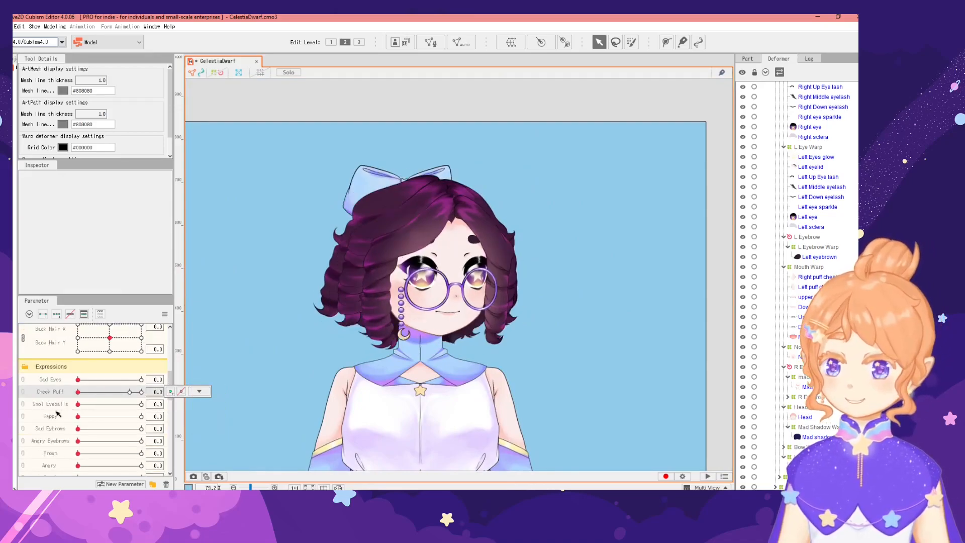
scroll(88, 415, "up", 2)
scroll(91, 416, "up", 1)
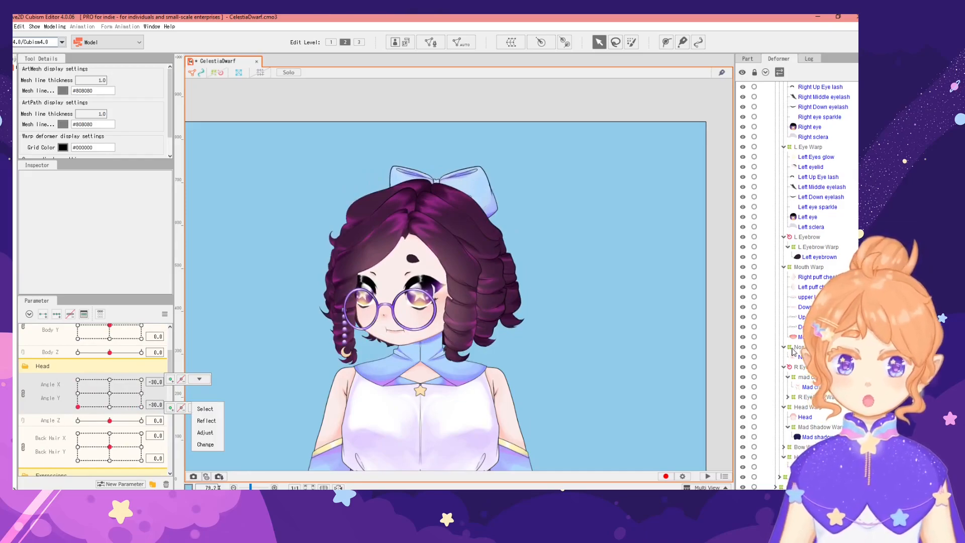
scroll(385, 332, "up", 4)
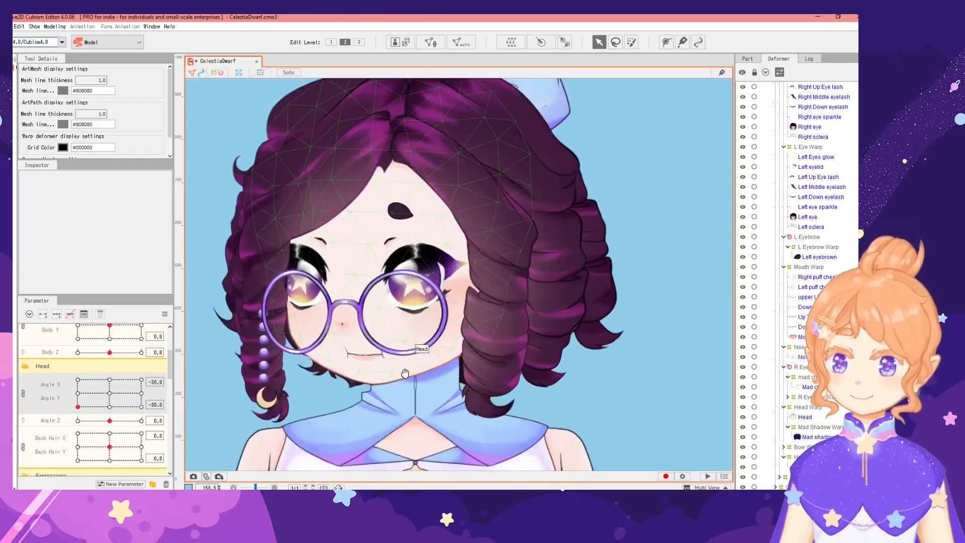
left_click_drag(77, 407, 29, 424)
With the head turned and Cheek Puff at 1.0, scrub Mouth Form and Mouth Open to test how the puffed cheeks react.
scroll(83, 422, "down", 3)
scroll(87, 422, "down", 6)
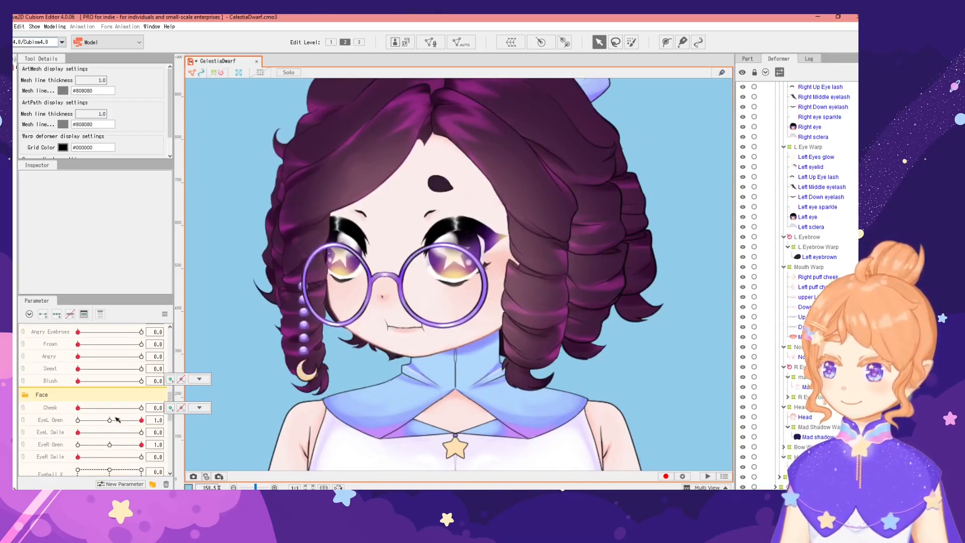
scroll(116, 419, "down", 3)
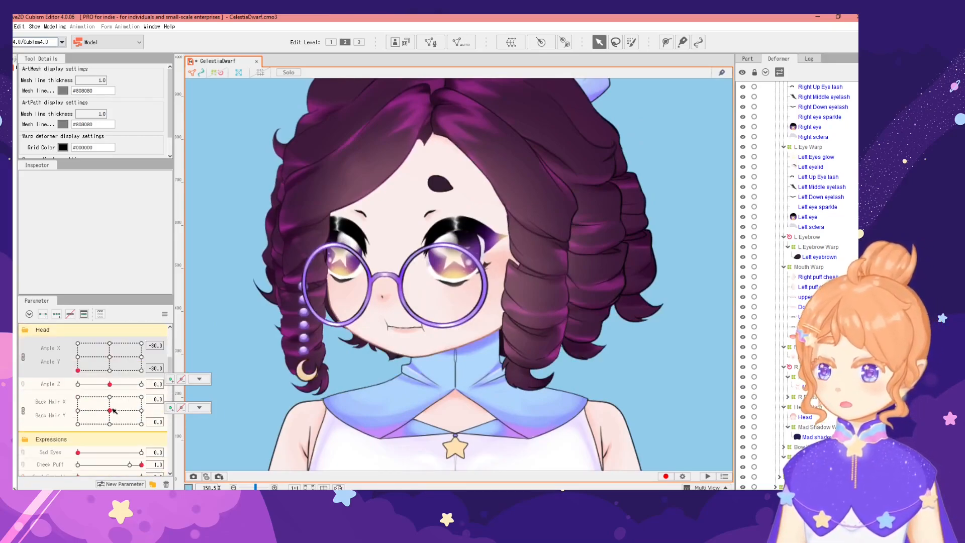
scroll(114, 405, "down", 4)
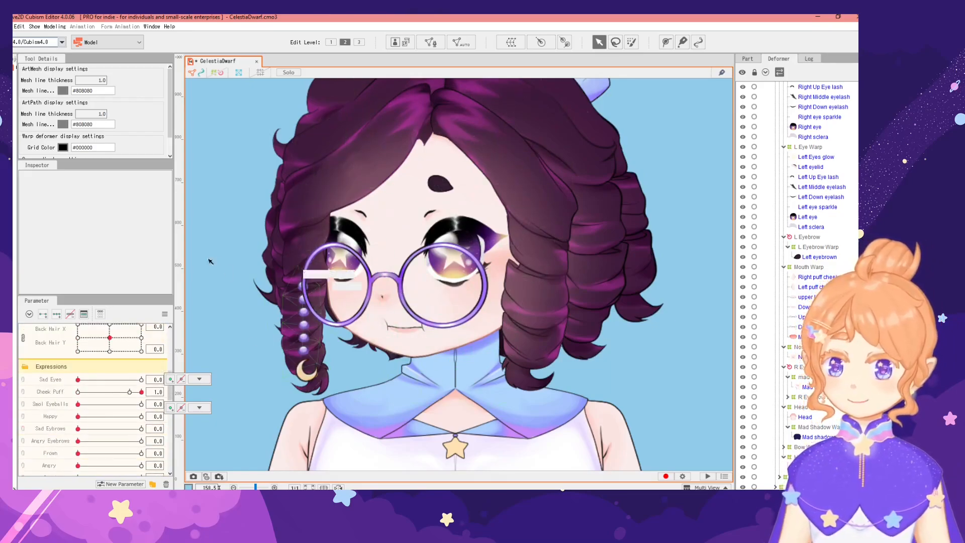
scroll(123, 418, "down", 5)
scroll(124, 418, "down", 5)
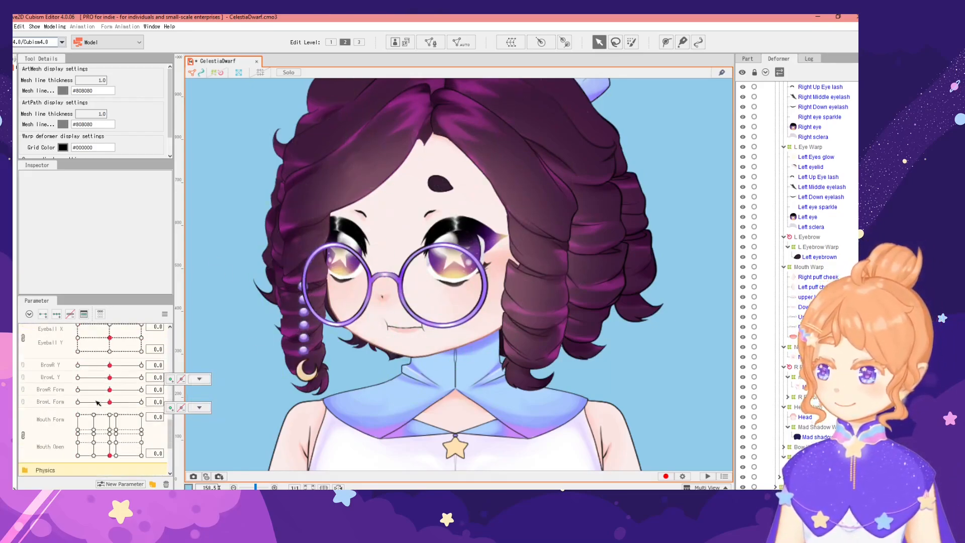
left_click(56, 426)
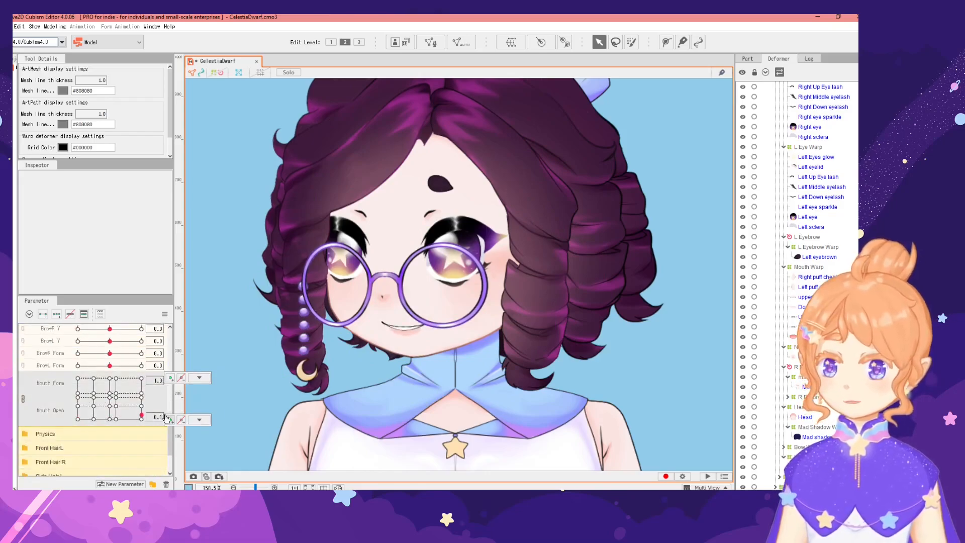
left_click_drag(44, 448, 135, 424)
scroll(502, 355, "down", 6)
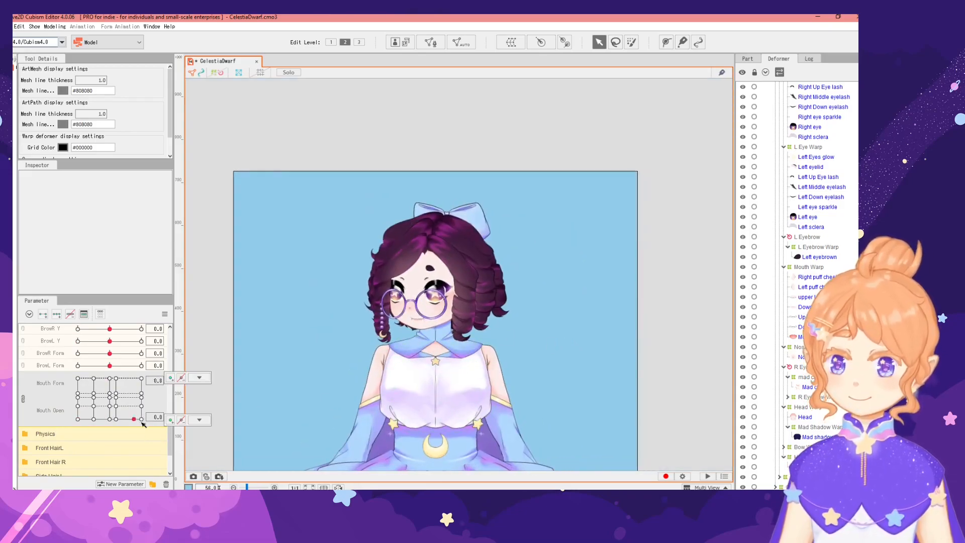
Return the model's parameters to their defaults, save the CelestiaDwarf model, and bring the full figure into view.
scroll(123, 378, "up", 5)
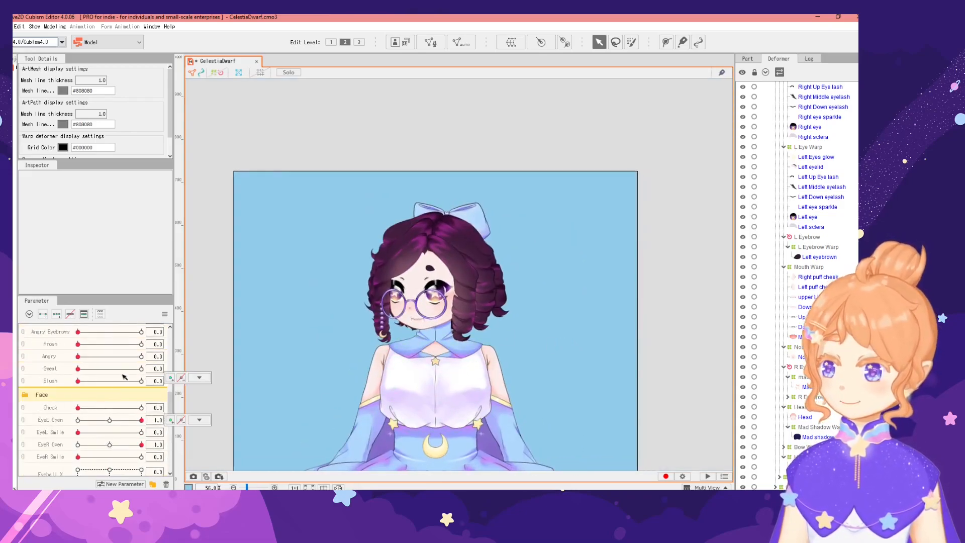
scroll(109, 414, "up", 3)
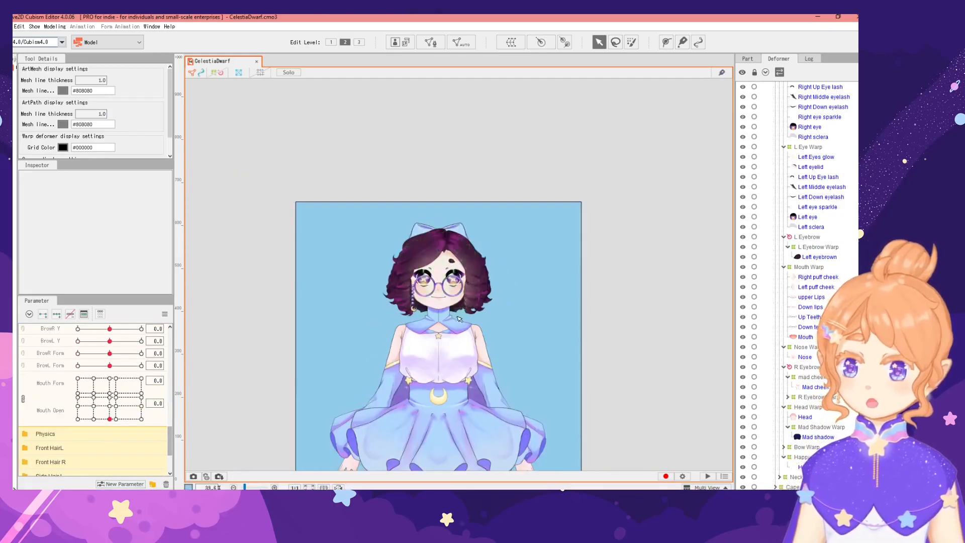
scroll(460, 318, "up", 1)
left_click_drag(548, 341, 524, 246)
scroll(527, 261, "down", 3)
scroll(542, 307, "up", 4)
scroll(553, 282, "down", 1)
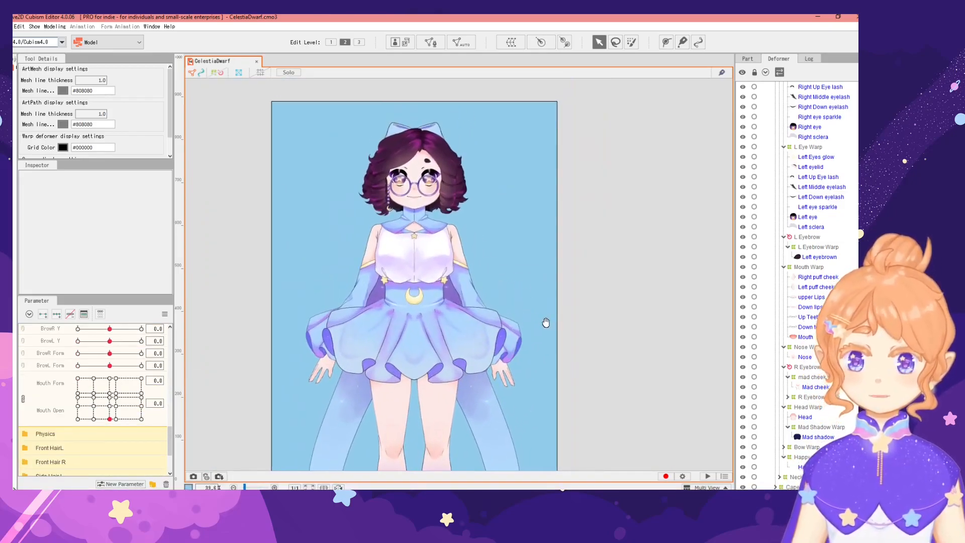
Export the model for runtime as a moc3 file, choosing For SDK 4.0/Cubism4.0 as the export version and accepting the export settings.
left_click(13, 27)
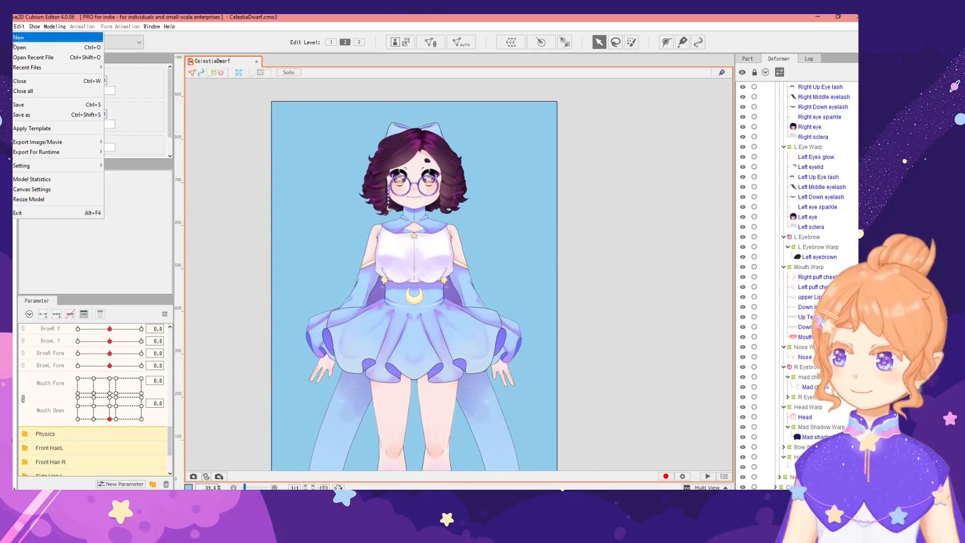
mouse_move(61, 153)
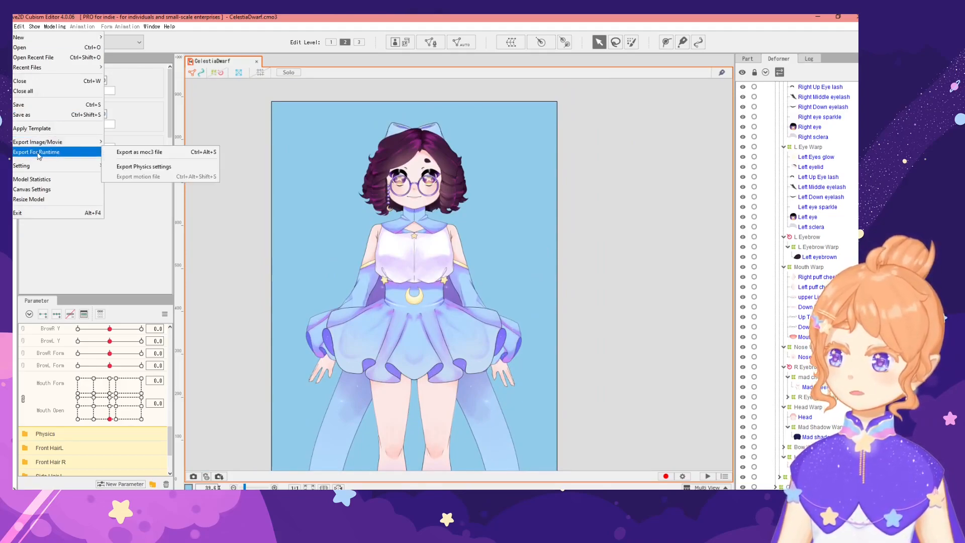
left_click(135, 151)
left_click_drag(453, 159, 379, 171)
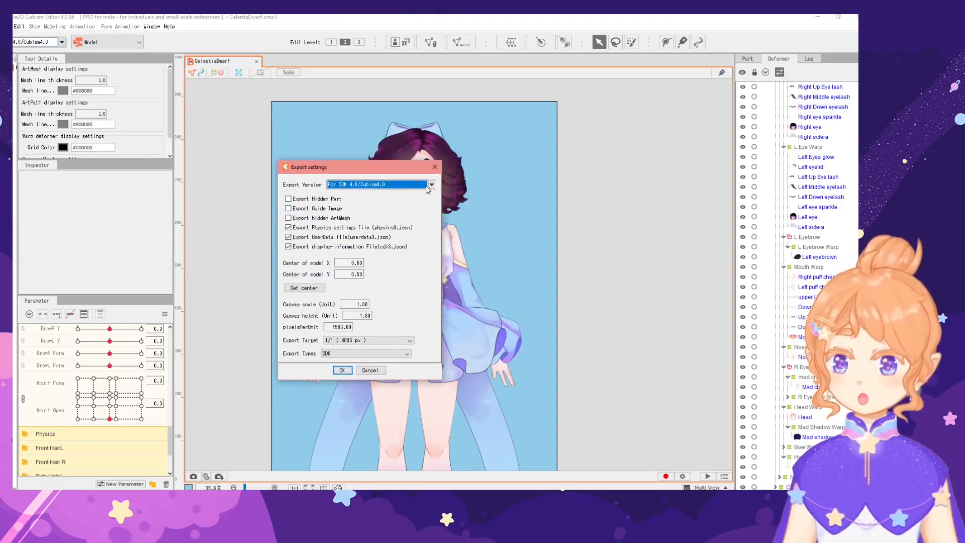
left_click_drag(381, 173, 376, 188)
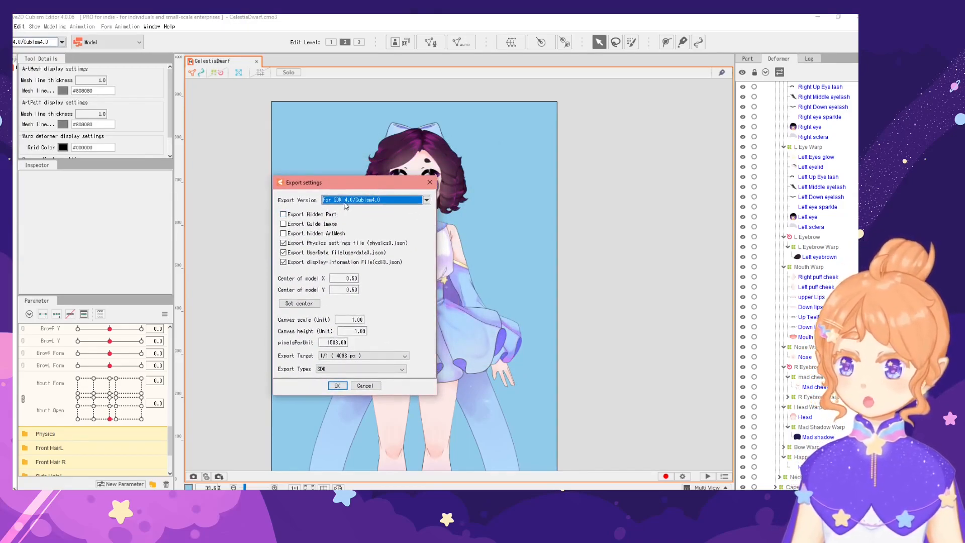
left_click(379, 201)
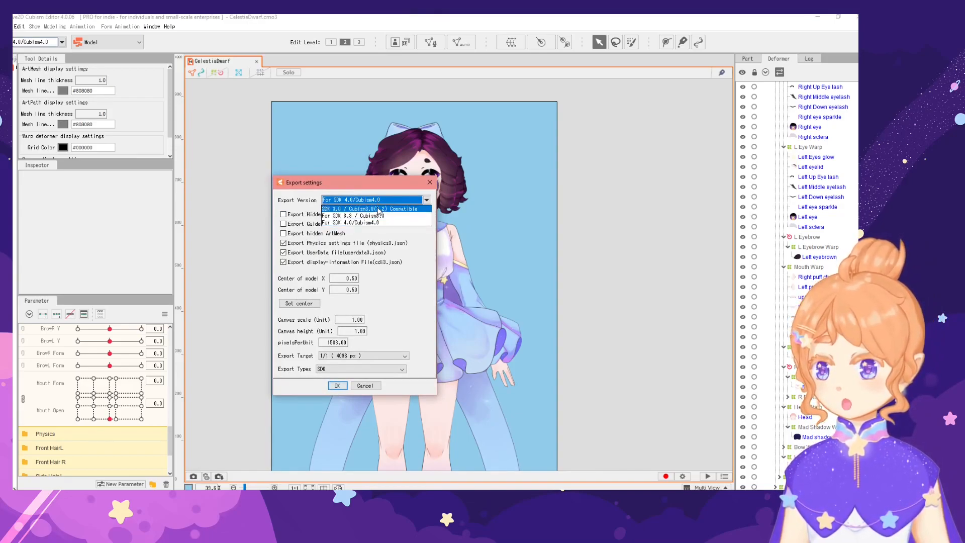
left_click(381, 223)
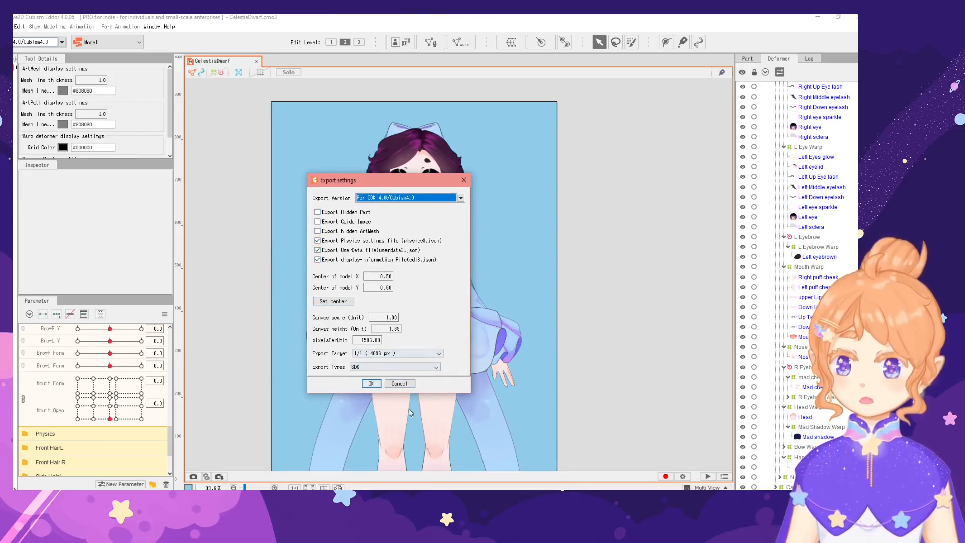
left_click(372, 383)
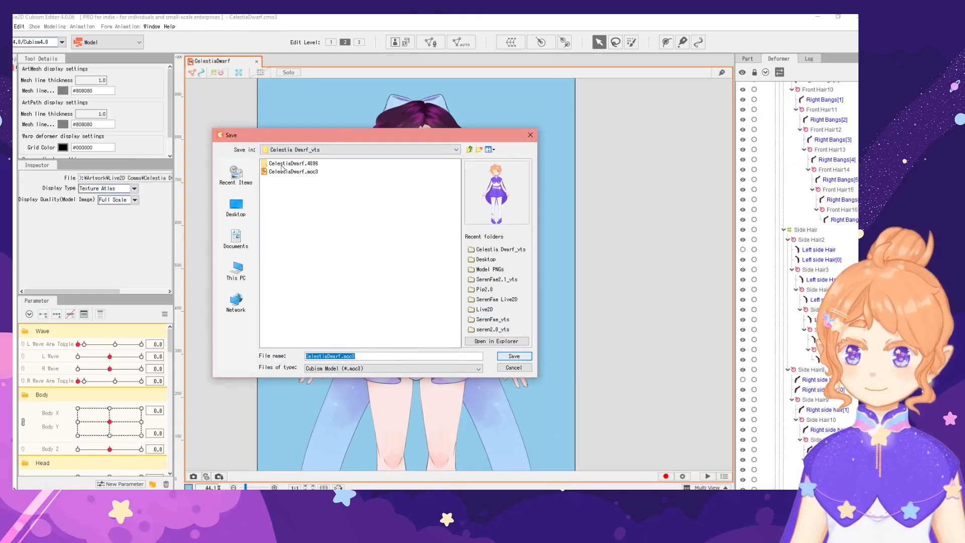
Save CelestiaDwarf.moc3 in the Celestia Dwarf_vts folder, overwriting the existing moc3 and model3.json files.
left_click_drag(304, 140, 306, 144)
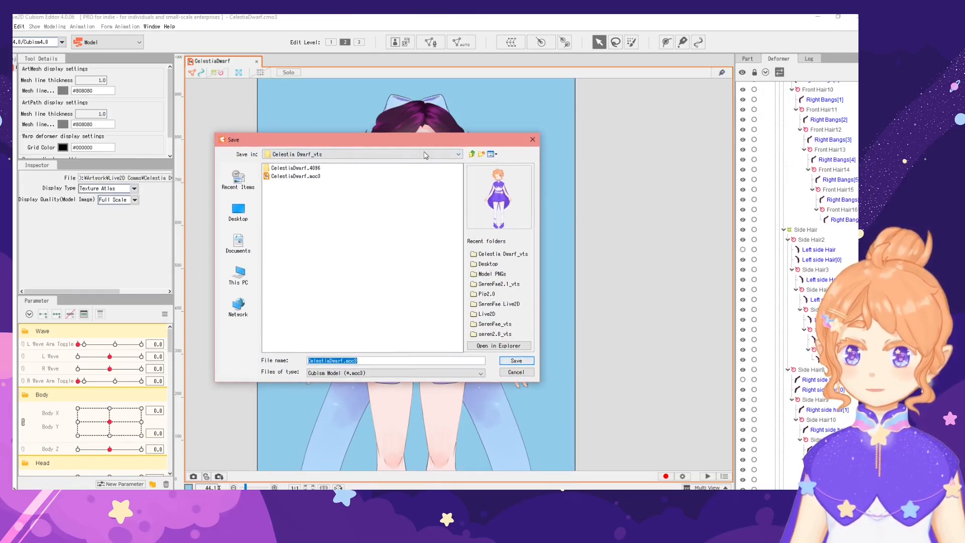
left_click(472, 155)
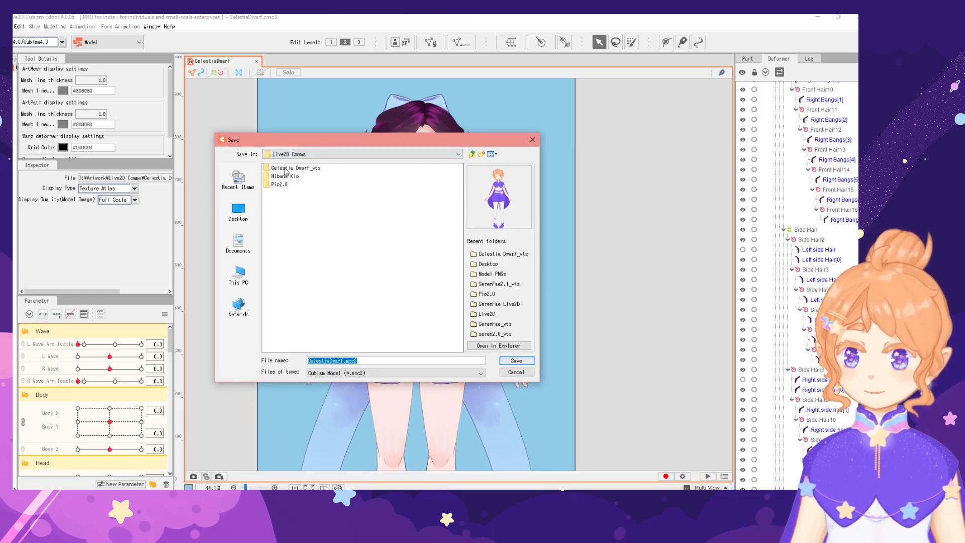
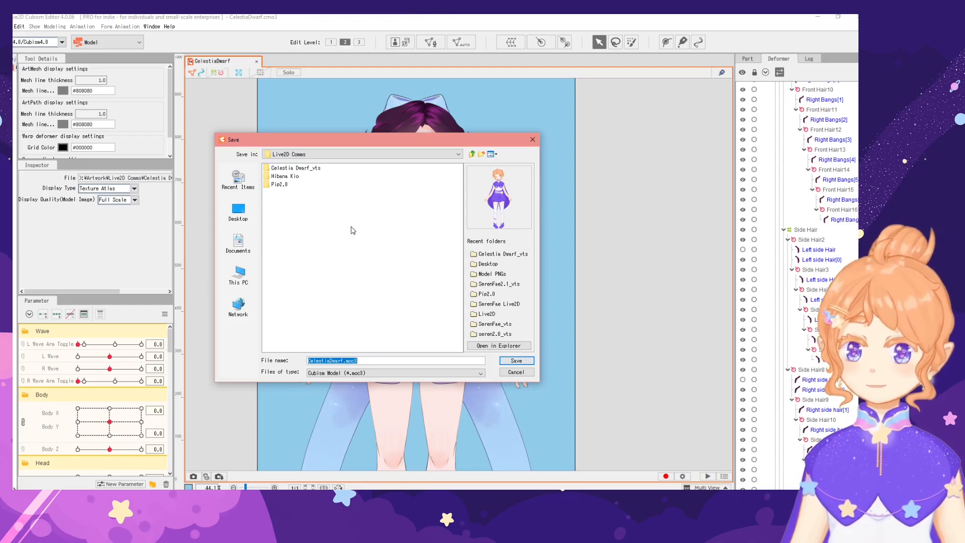
double_click(298, 168)
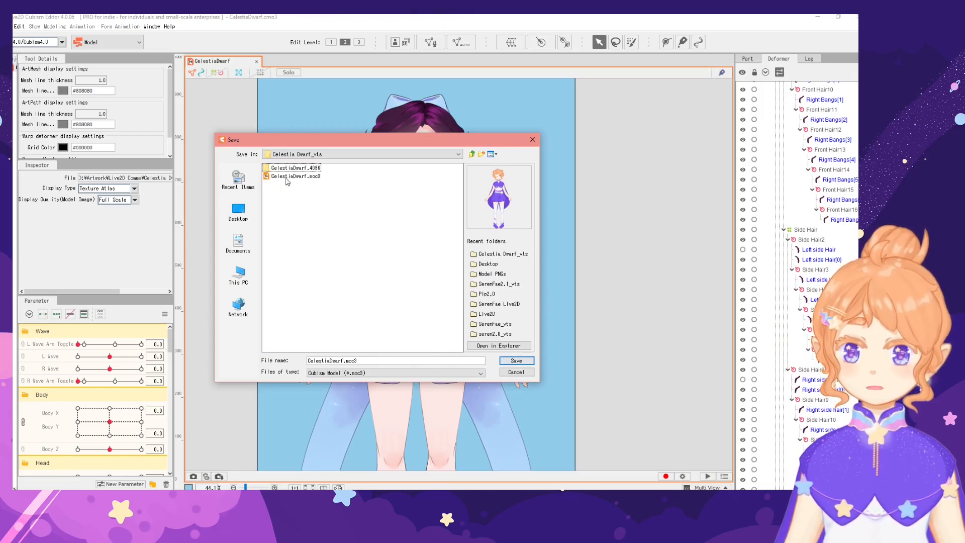
left_click(516, 360)
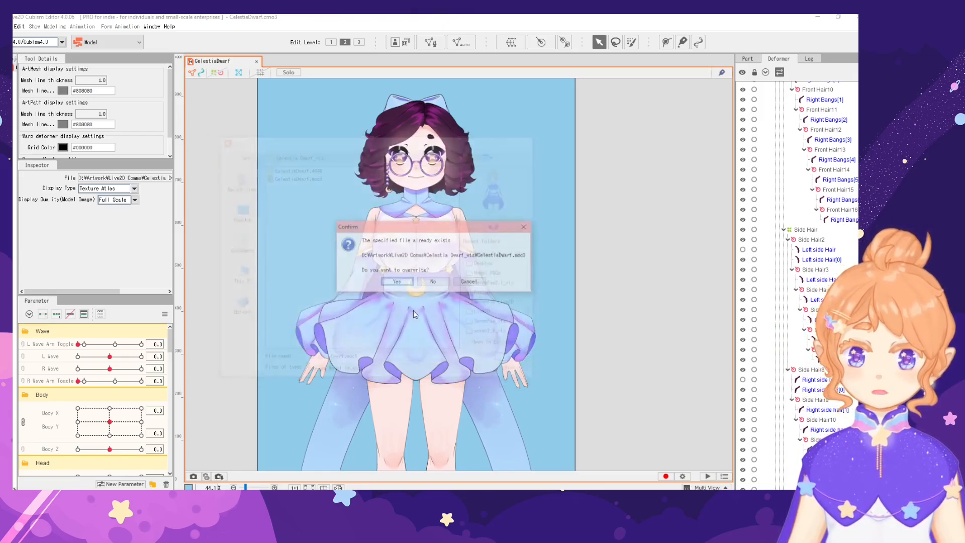
left_click(398, 282)
left_click(425, 274)
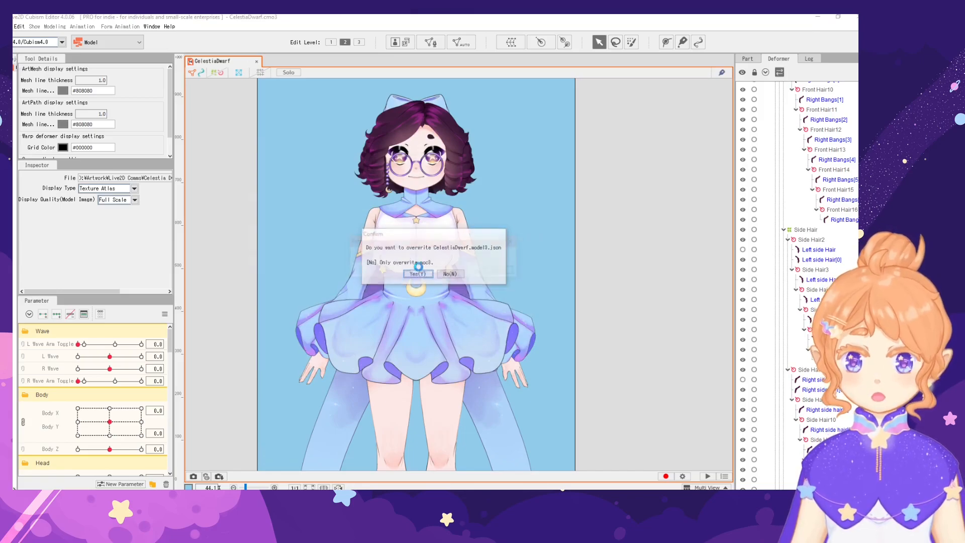
Launch Live2D Cubism Viewer 4.0 beside the export folder and load CelestiaDwarf.moc3 into it.
left_click_drag(642, 111, 255, 67)
left_click(16, 487)
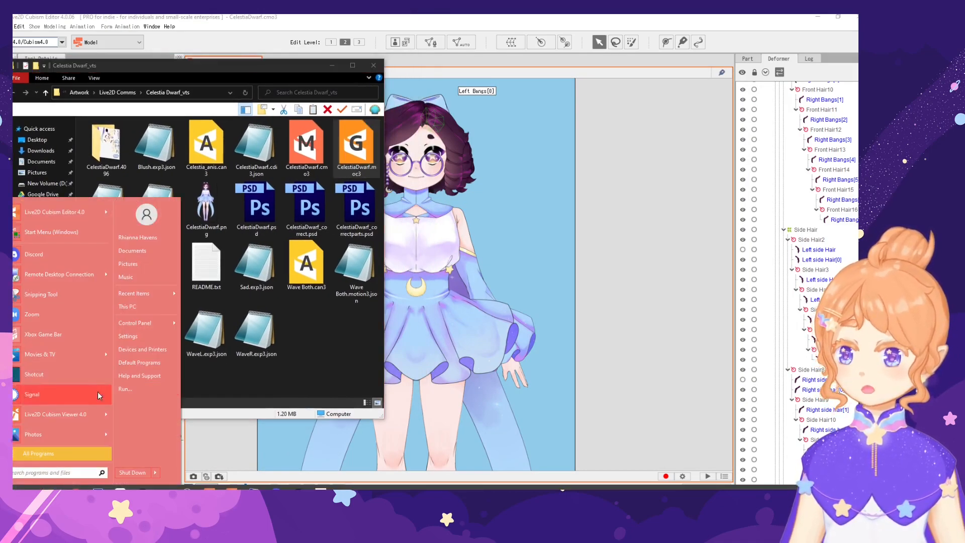
left_click(49, 417)
left_click_drag(263, 191, 537, 178)
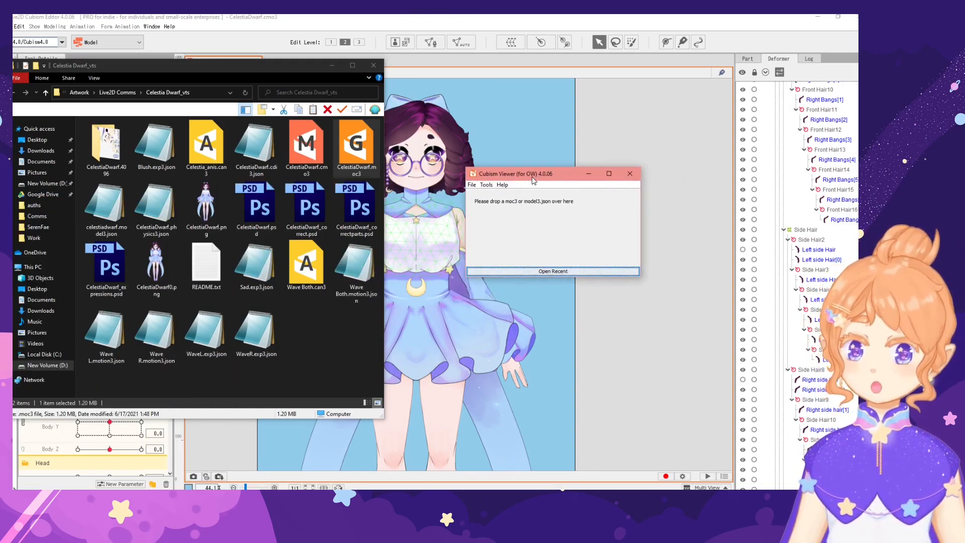
left_click_drag(534, 177, 476, 174)
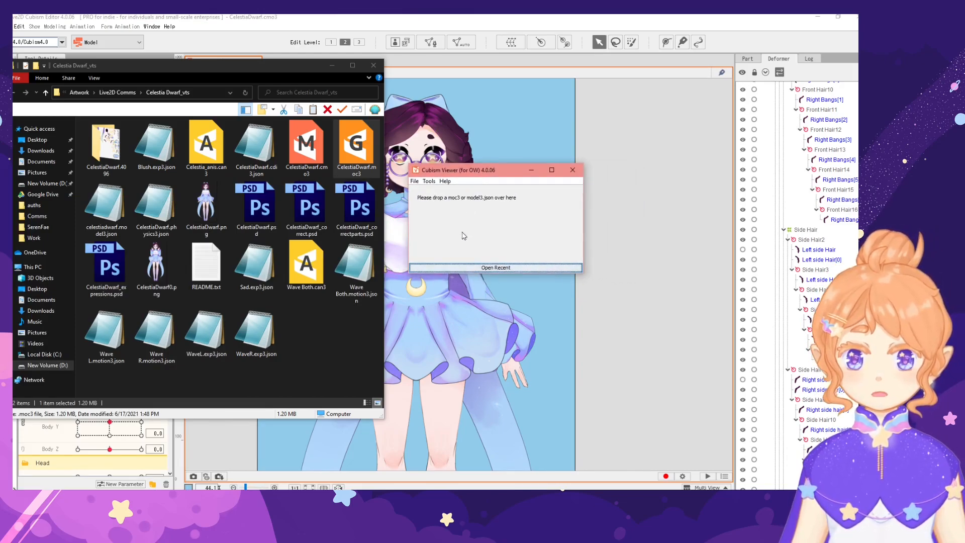
left_click(345, 165)
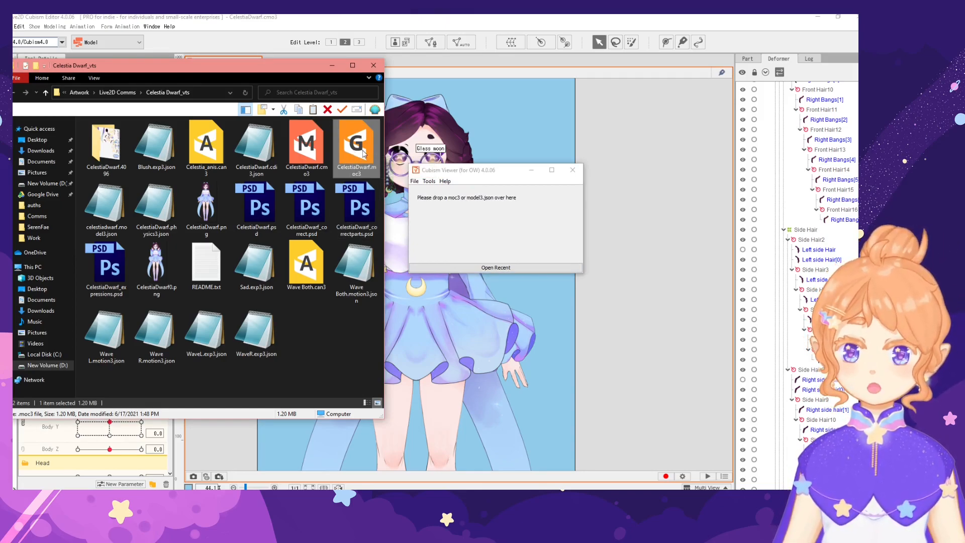
left_click_drag(357, 152, 479, 240)
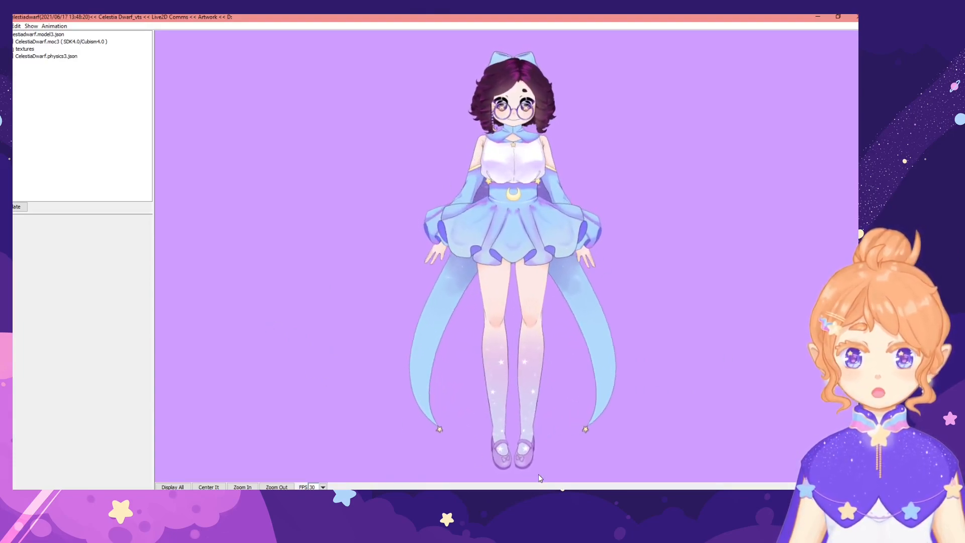
Examine the loaded model from full figure to close-up, checking how its head, eyes and hair move.
scroll(505, 299, "down", 2)
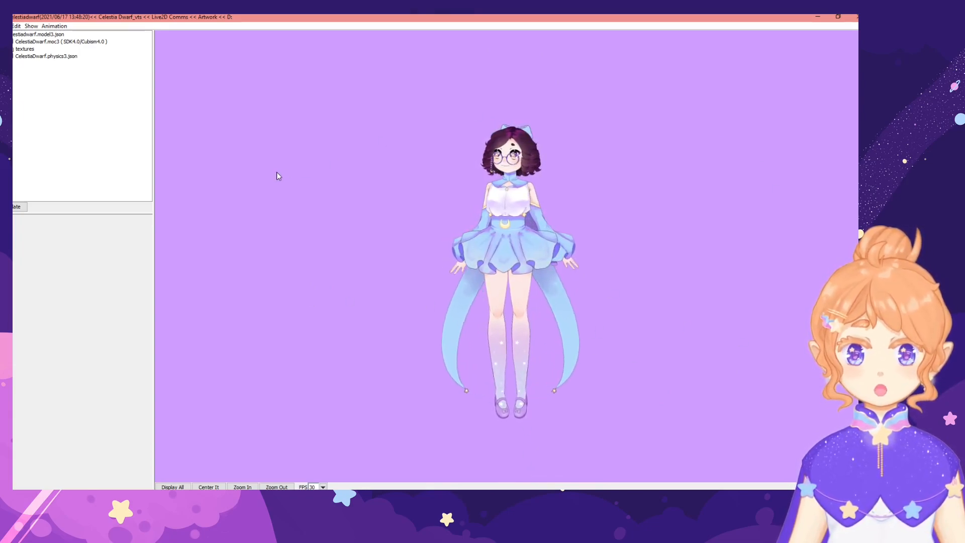
scroll(607, 337, "up", 2)
scroll(479, 267, "down", 2)
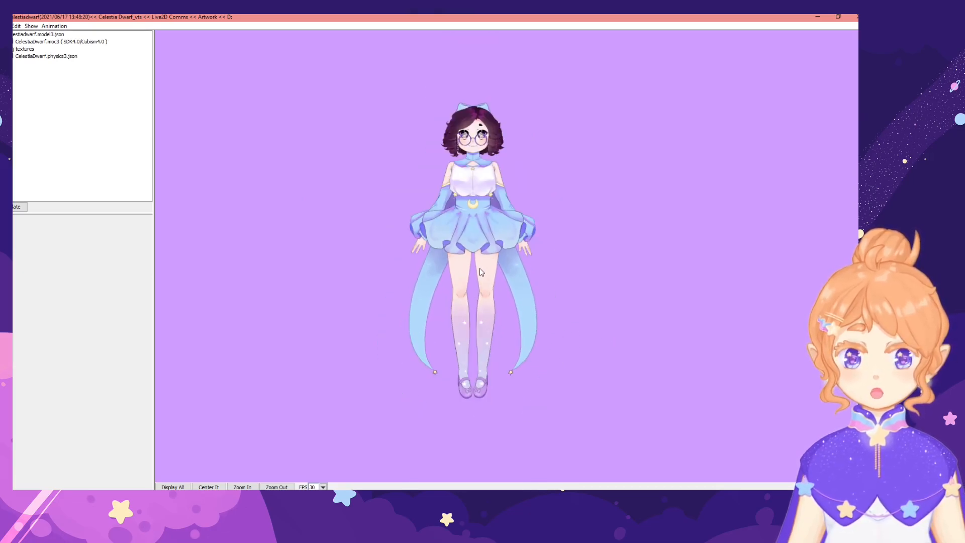
scroll(479, 267, "down", 2)
scroll(480, 267, "up", 3)
scroll(472, 239, "down", 2)
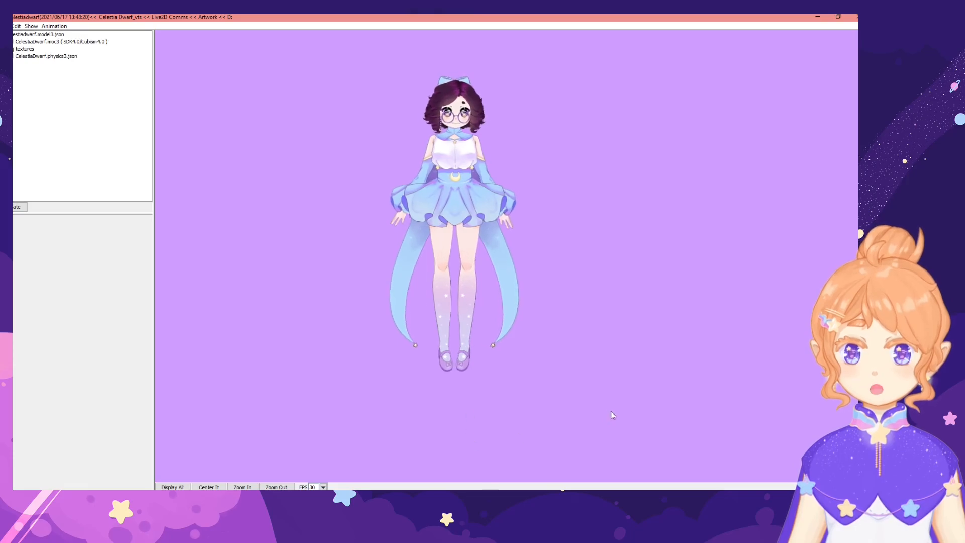
scroll(434, 81, "down", 1)
scroll(434, 79, "up", 2)
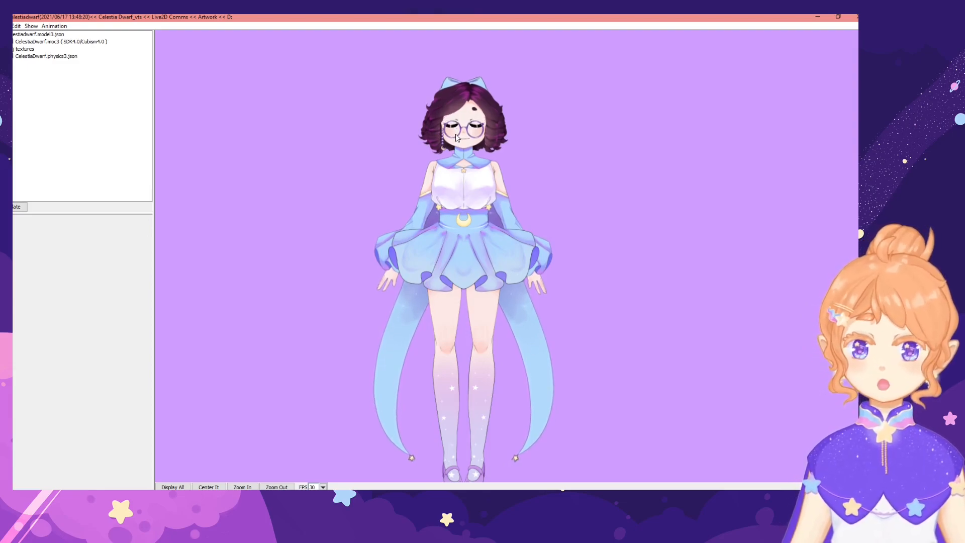
scroll(456, 98, "down", 1)
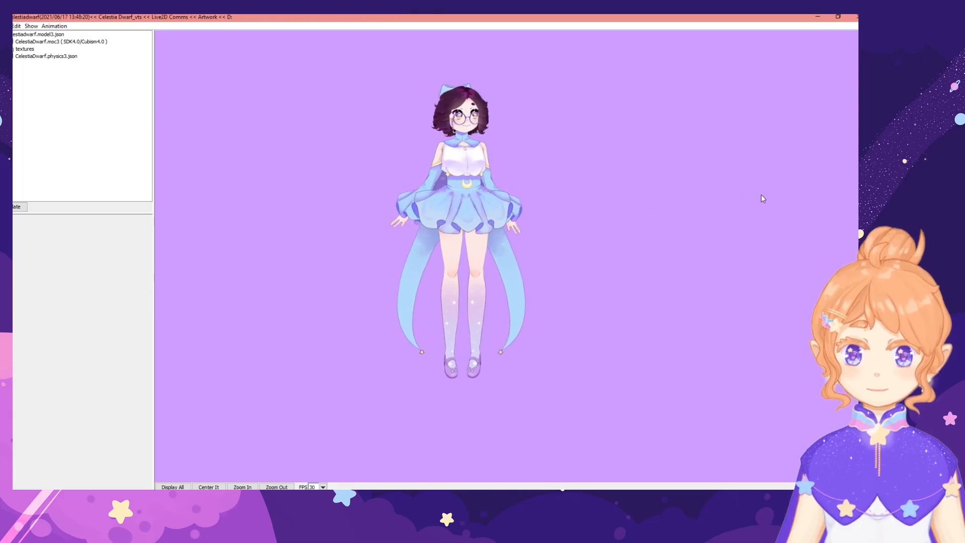
scroll(438, 94, "up", 1)
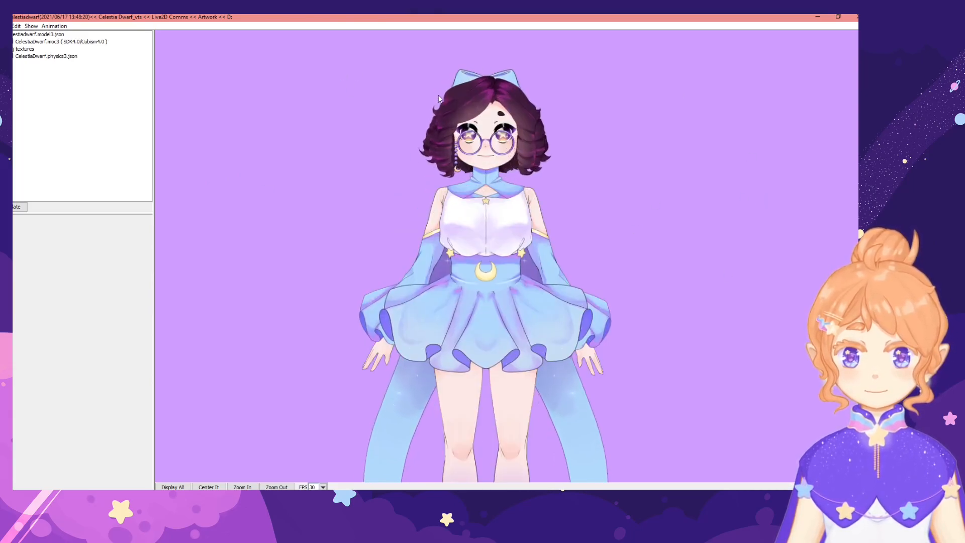
scroll(439, 94, "down", 1)
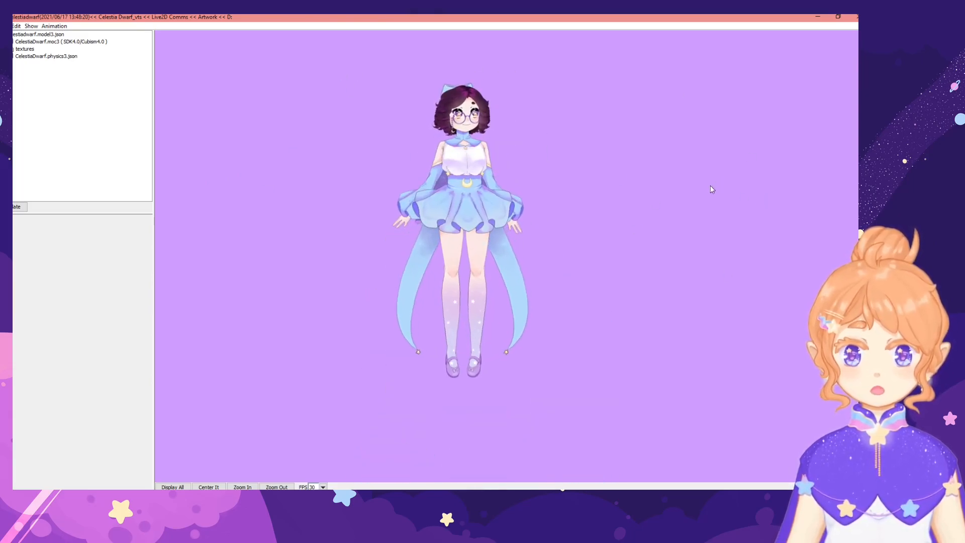
scroll(468, 92, "up", 2)
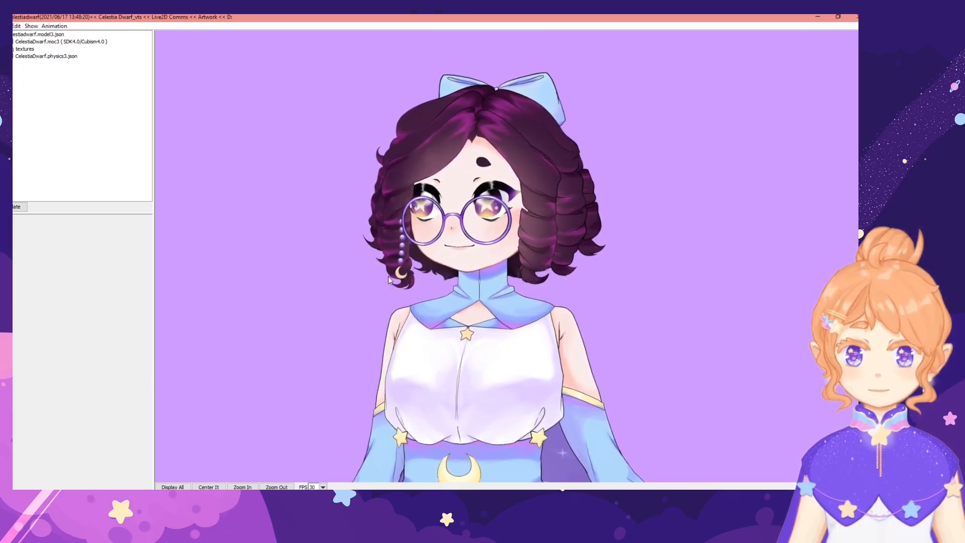
scroll(506, 279, "down", 3)
scroll(508, 279, "down", 3)
left_click_drag(508, 279, 488, 227)
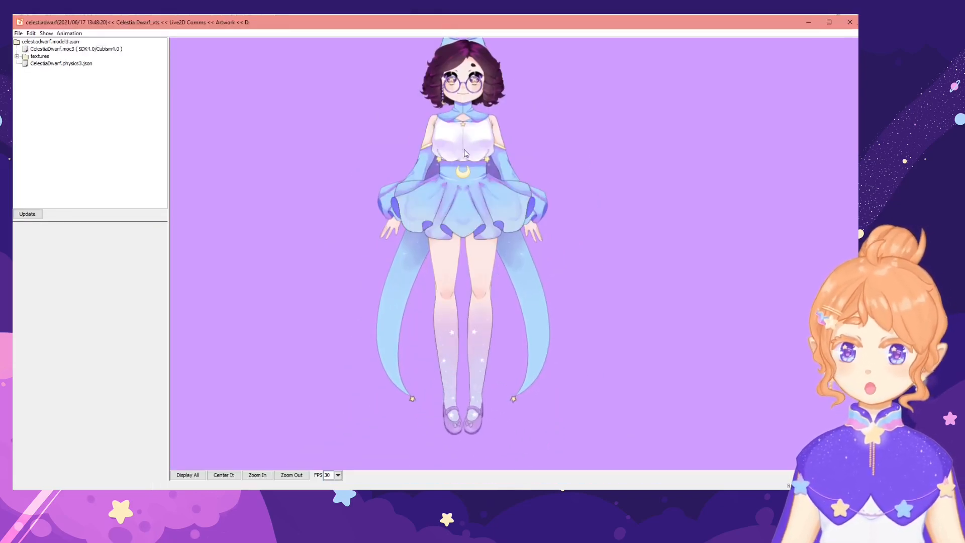
left_click_drag(466, 125, 466, 147)
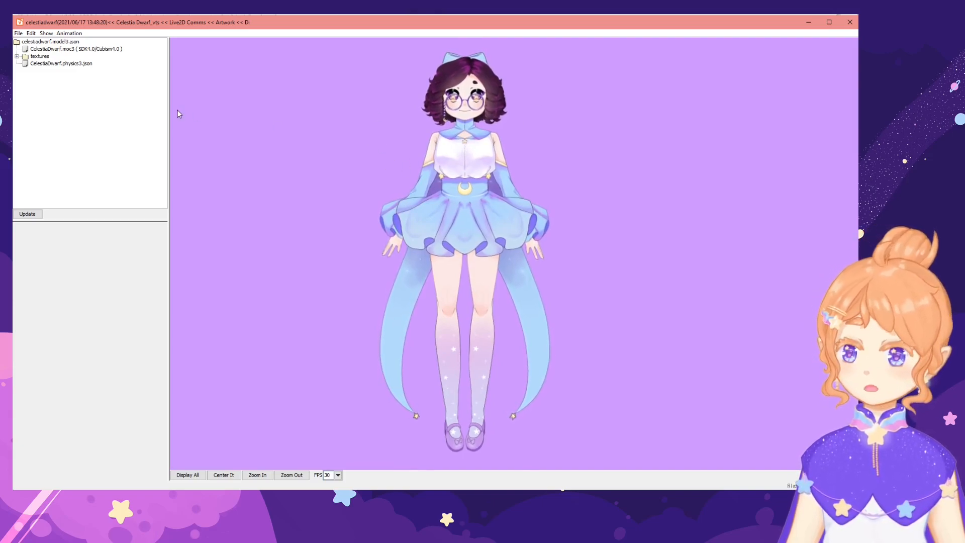
Add an expression to the model with both the file name and the expression name set to Angry.
left_click(18, 34)
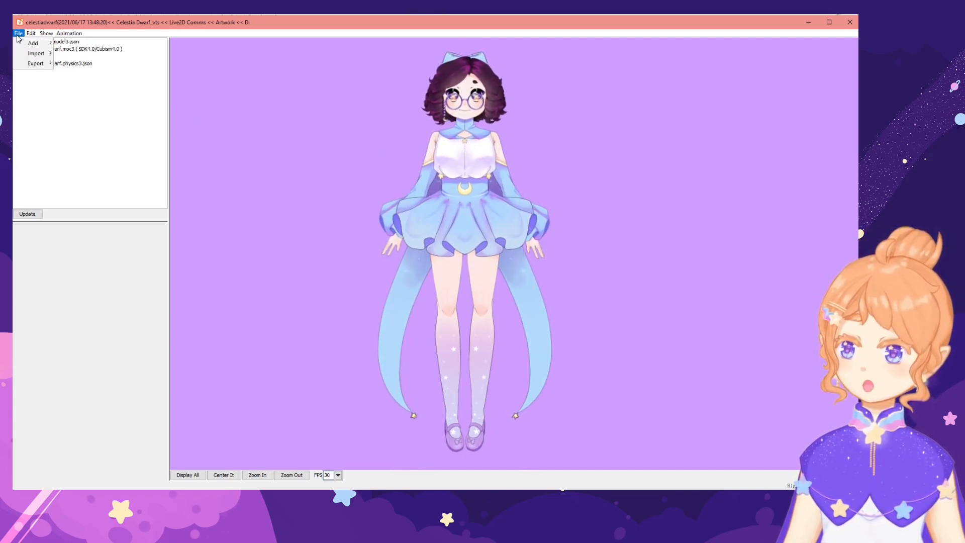
mouse_move(40, 47)
left_click(79, 44)
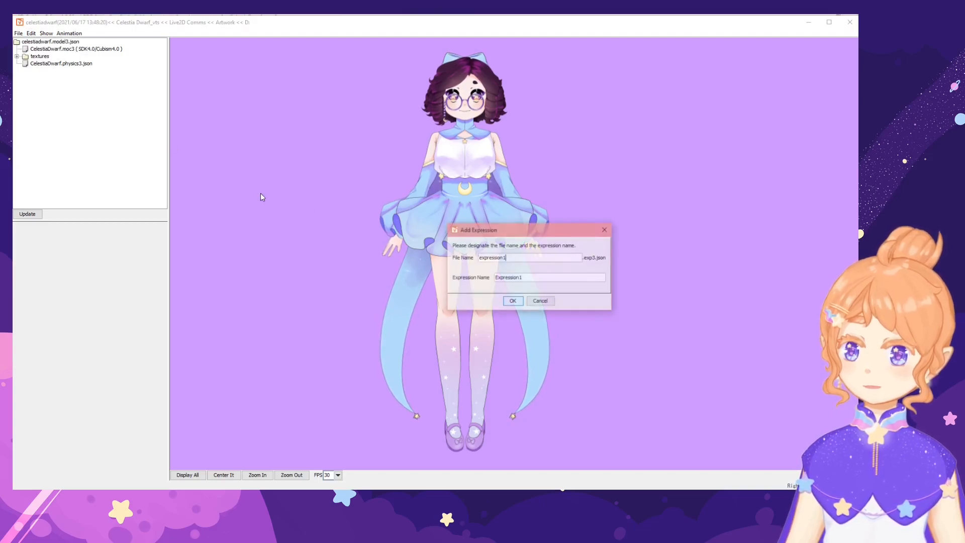
left_click_drag(493, 228, 331, 198)
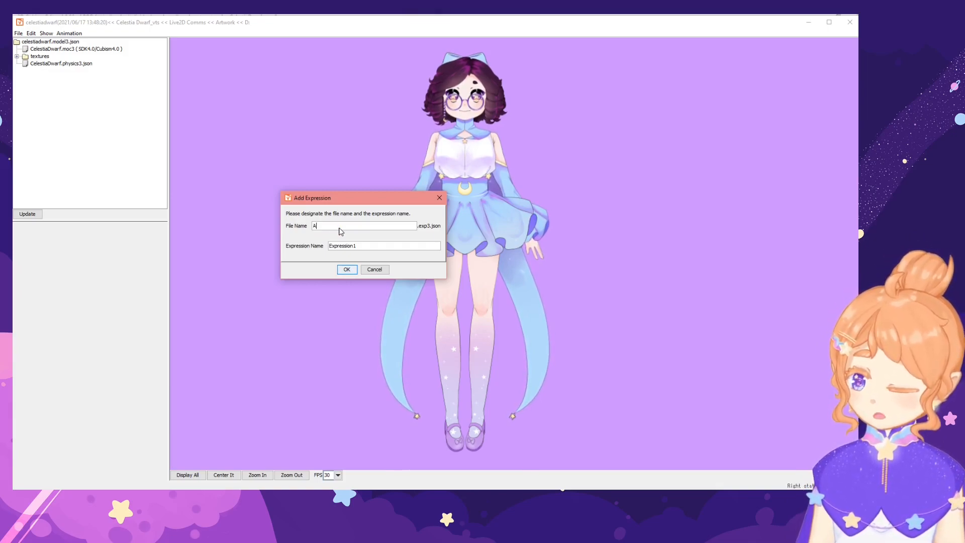
left_click_drag(371, 249, 262, 241)
type("Angry")
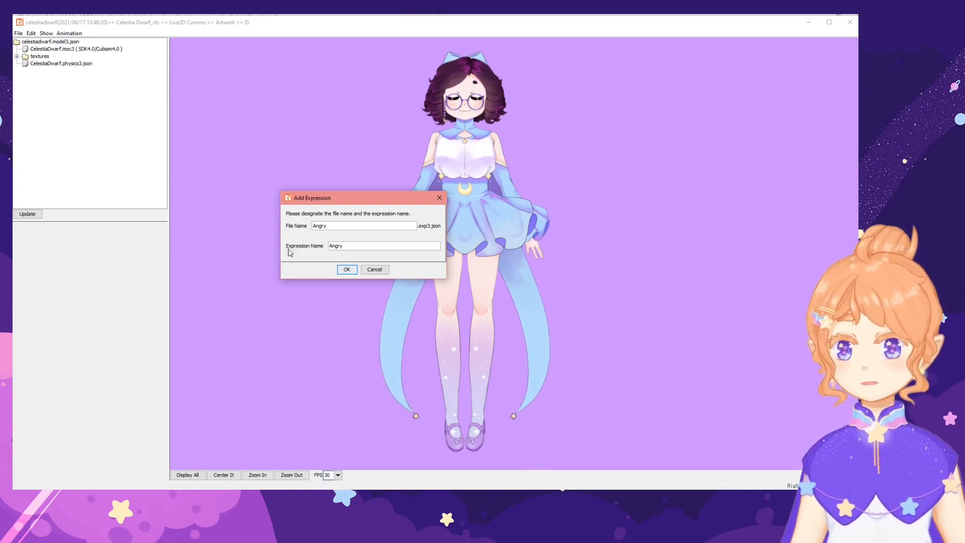
left_click(346, 270)
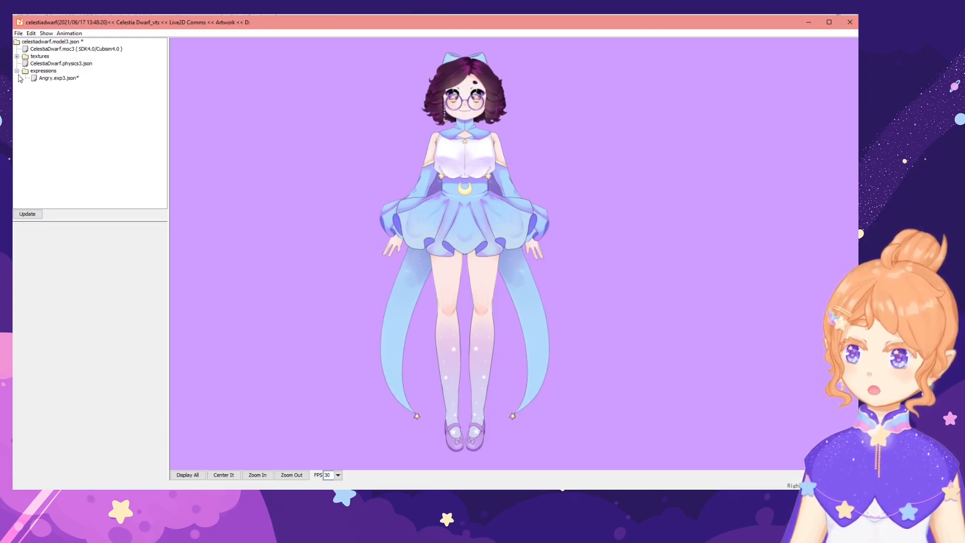
In Angry.exp3.json, enable the Angry parameter and set it to 1.0.
left_click(54, 79)
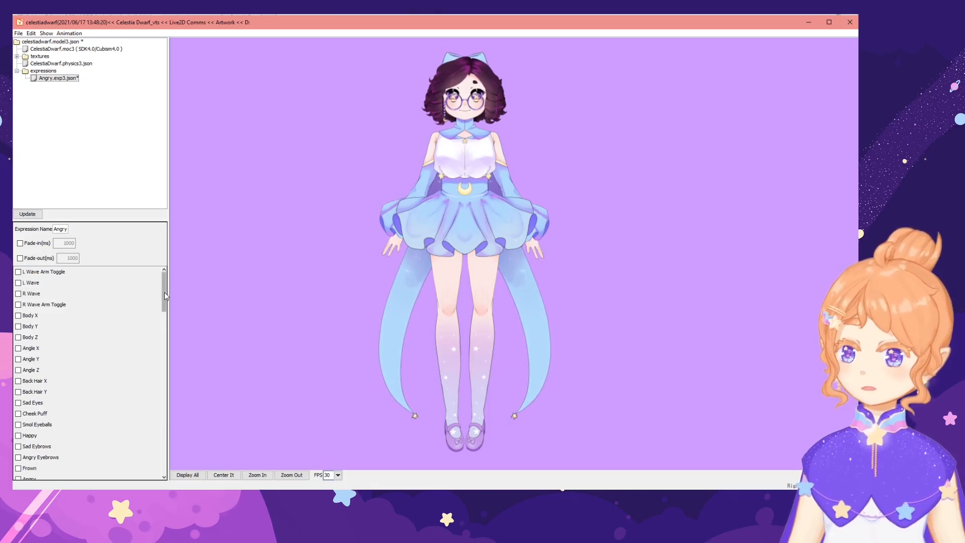
scroll(31, 289, "down", 4)
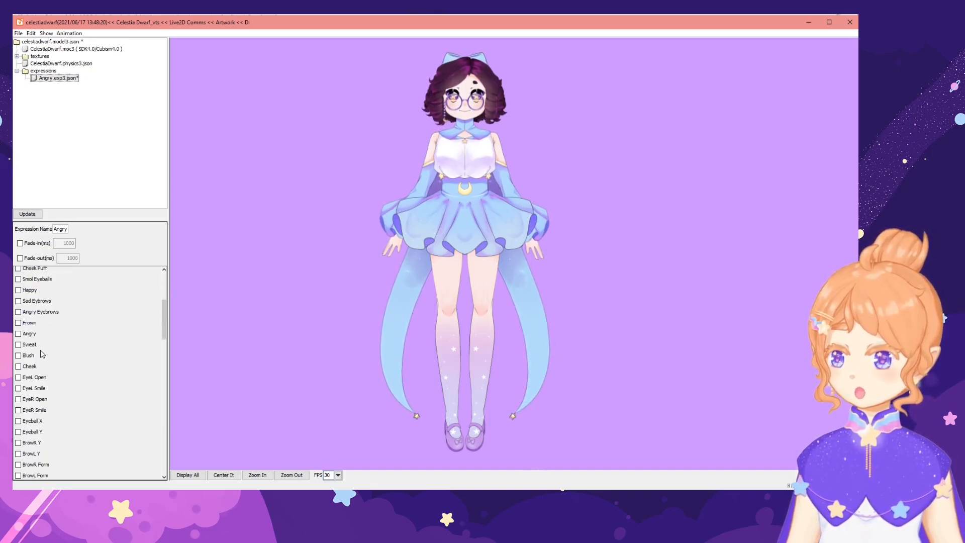
scroll(41, 405, "up", 3)
scroll(45, 402, "down", 2)
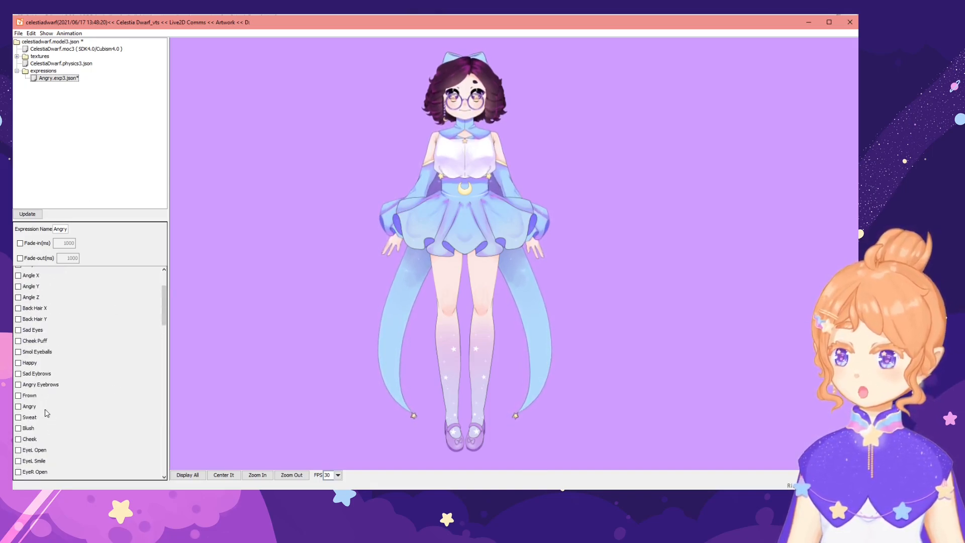
left_click(18, 370)
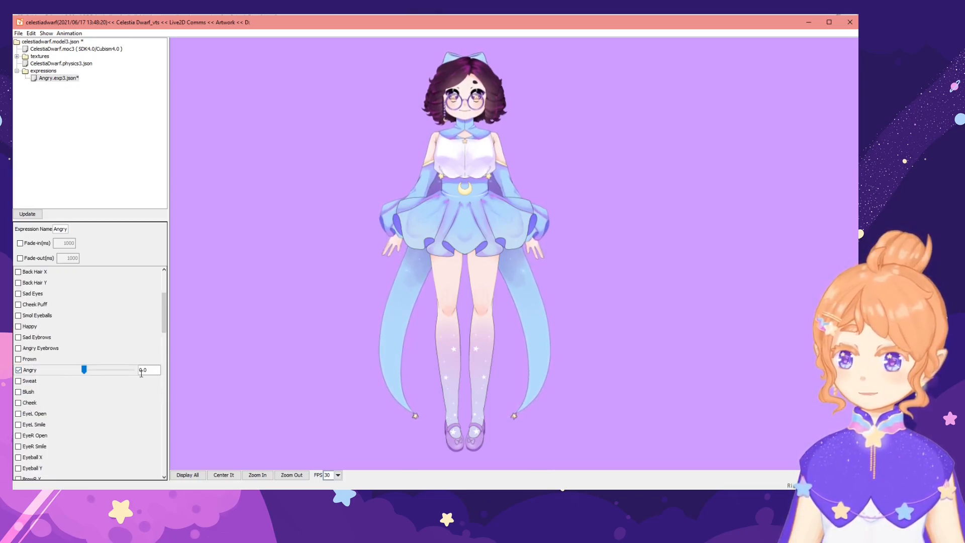
left_click_drag(83, 370, 137, 370)
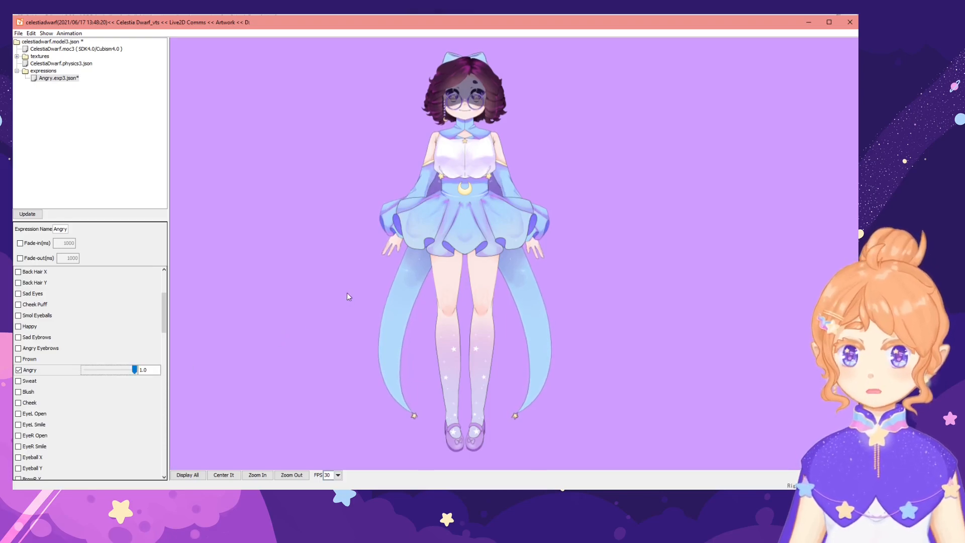
Add the Frown and Angry Eyebrows parameters to the Angry expression, both set to 1.0.
scroll(458, 137, "up", 5)
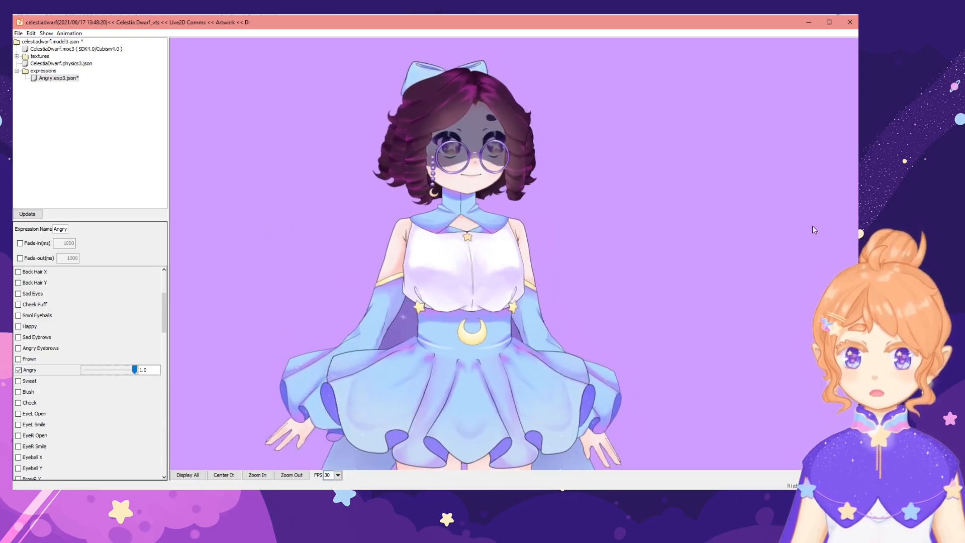
left_click(19, 360)
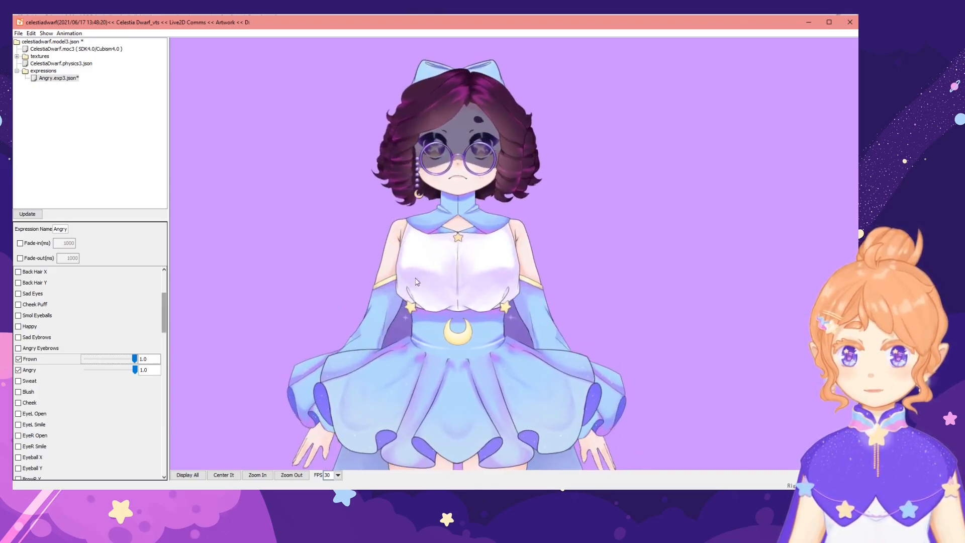
left_click(59, 348)
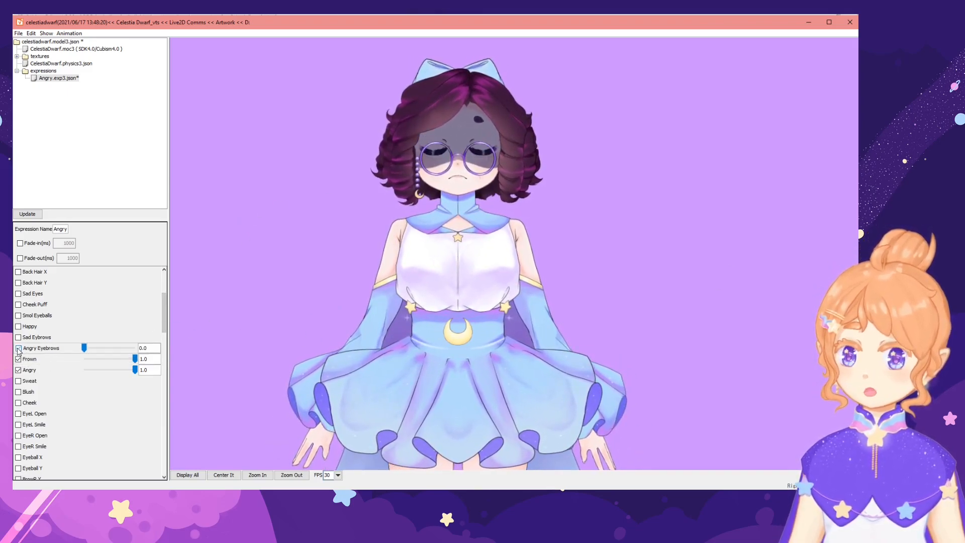
left_click_drag(84, 348, 201, 345)
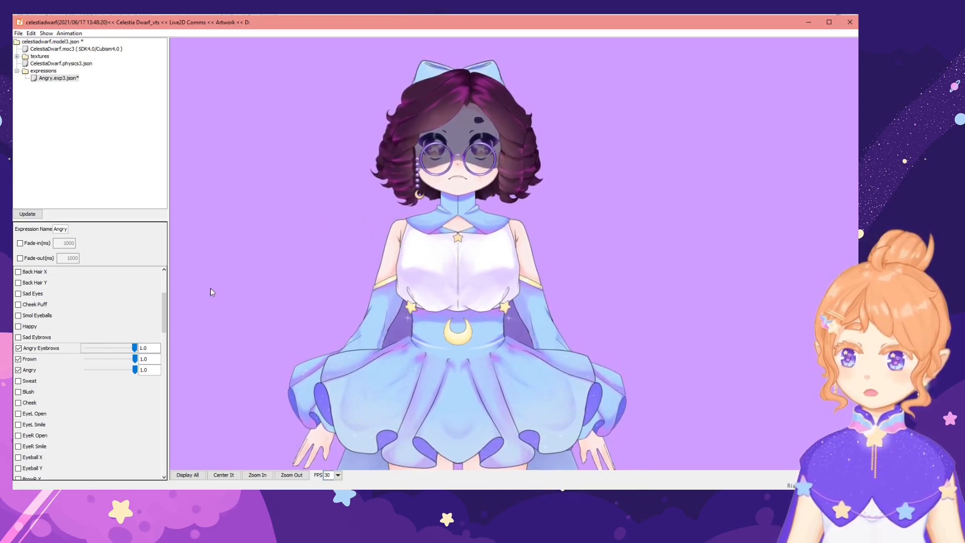
Add an expression with the file name Sad Eyes and the expression name Sad, and select it.
left_click(18, 33)
mouse_move(32, 43)
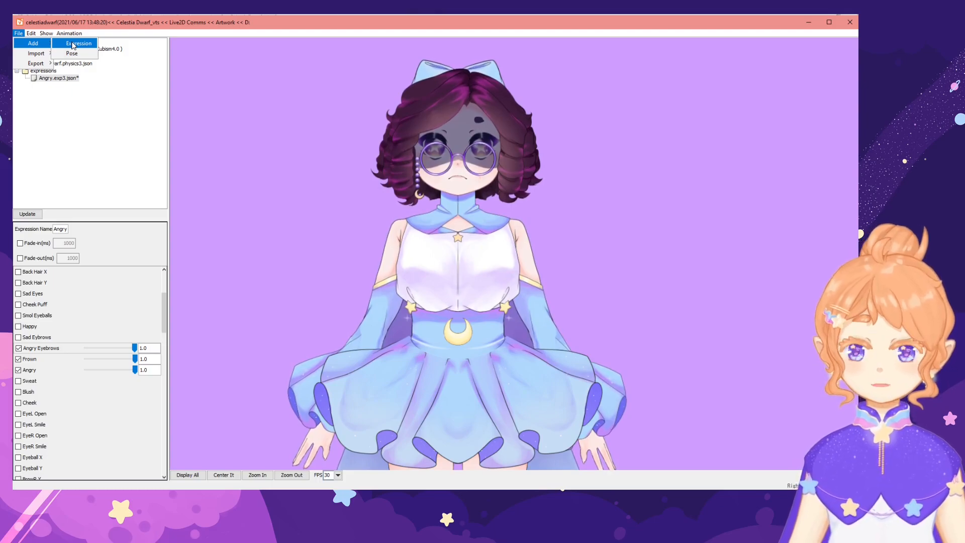
left_click(73, 44)
type("Sad")
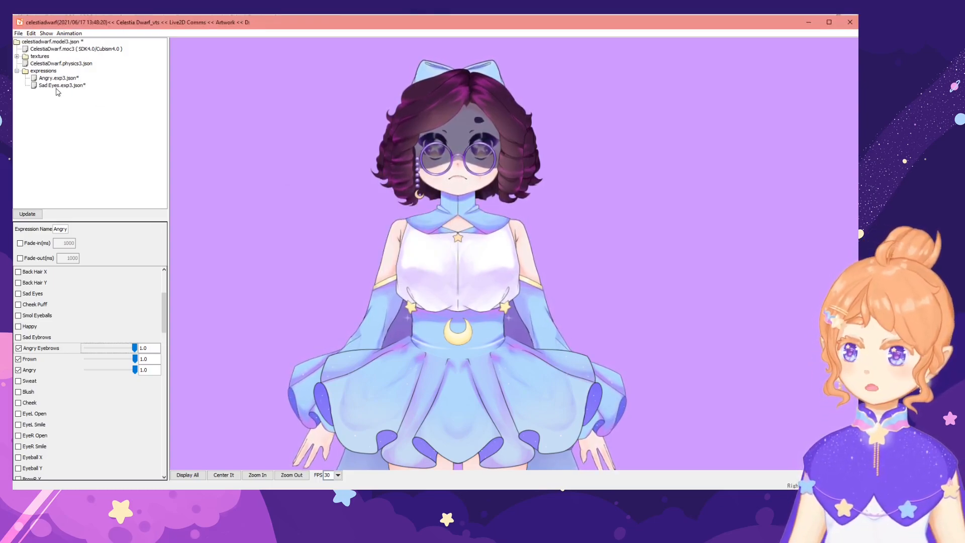
left_click(57, 86)
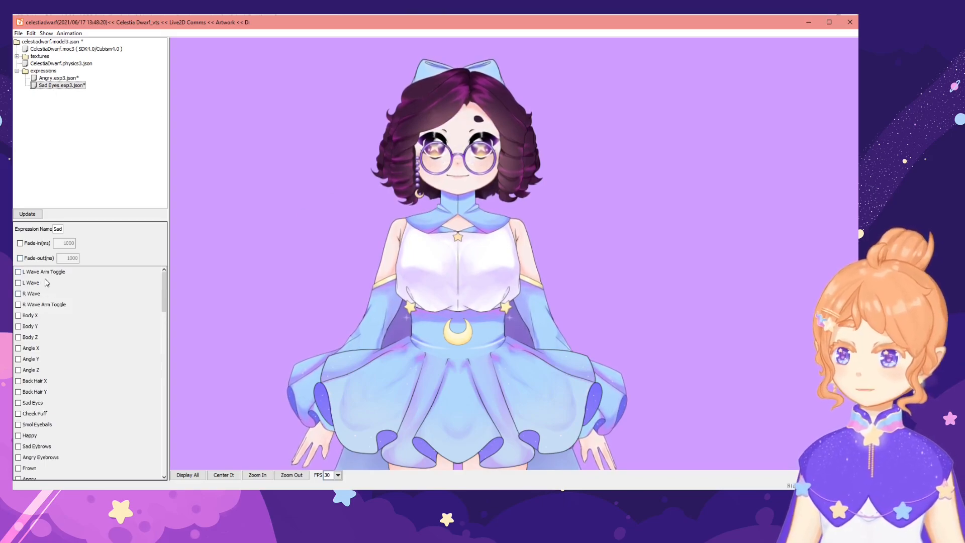
Enable fade-in and fade-out for both the Angry and Sad Eyes expressions, each set to 200 ms.
key("Up")
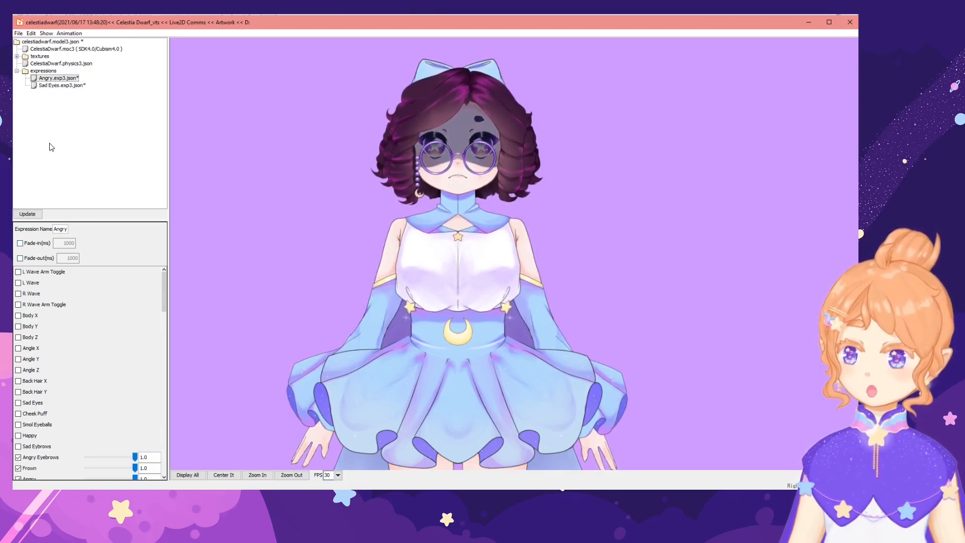
left_click(59, 87)
left_click(57, 80)
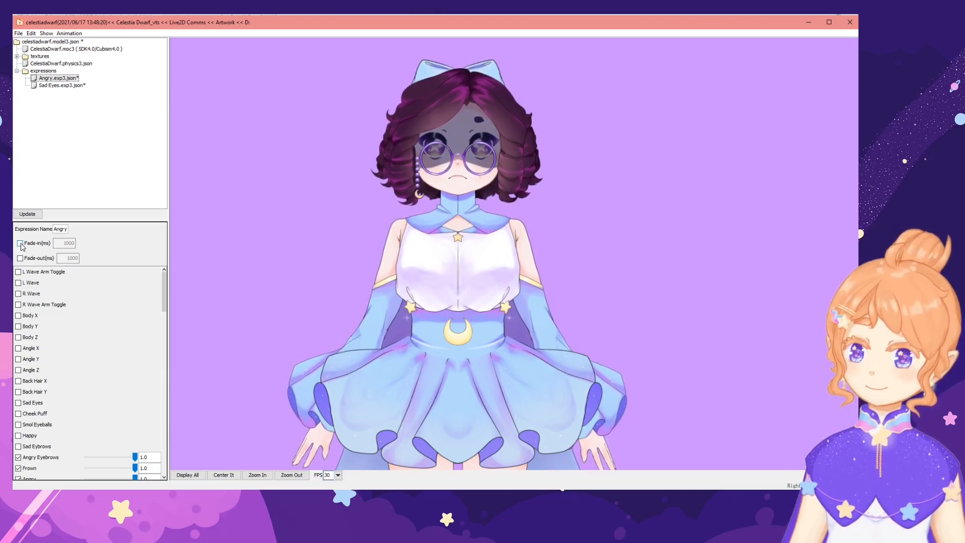
mouse_move(64, 243)
left_mouse_down()
mouse_move(45, 243)
mouse_move(63, 258)
left_mouse_up()
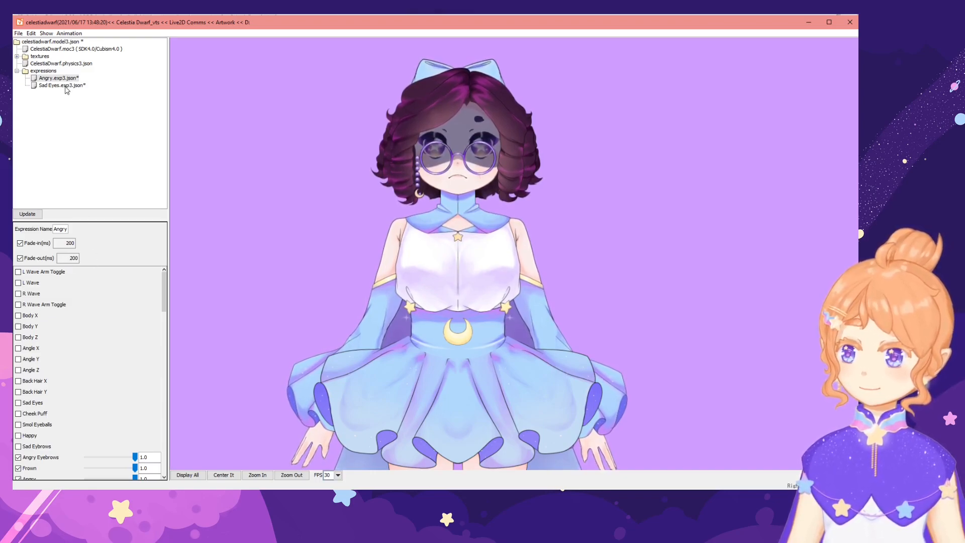
left_click(63, 86)
left_click(33, 260)
left_click_drag(65, 243, 36, 263)
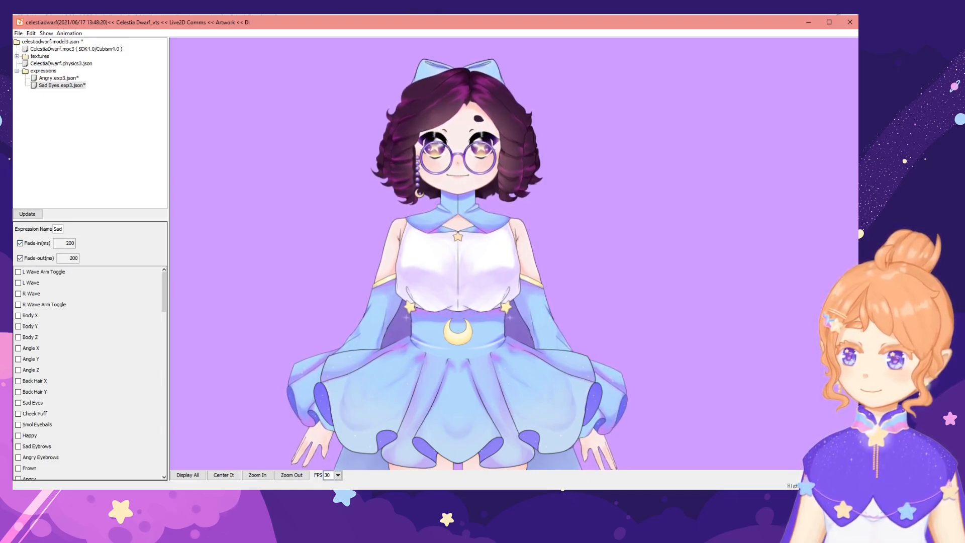
In Sad Eyes.exp3.json, enable Sad Eyes, Sad Eybrows and Frown, all set to 1.0.
left_click(64, 79)
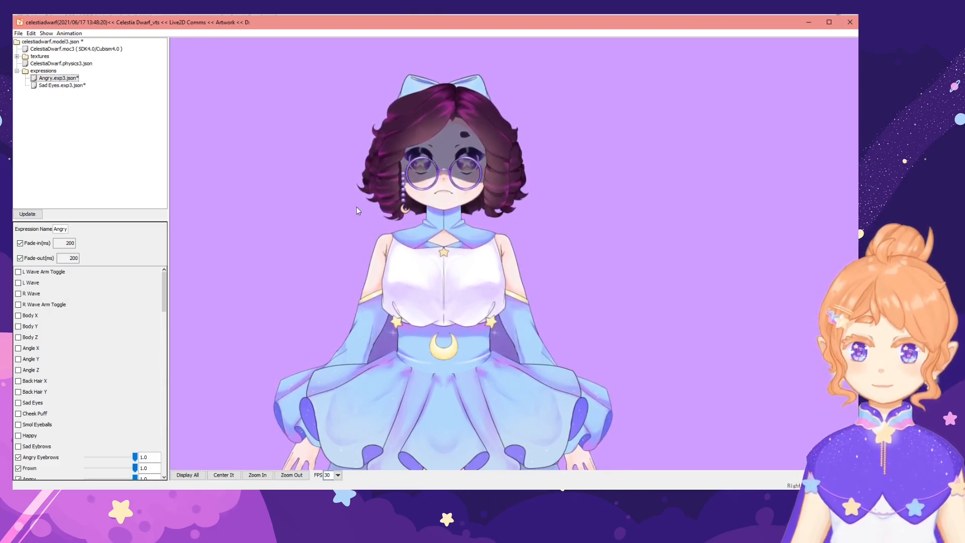
left_click(58, 86)
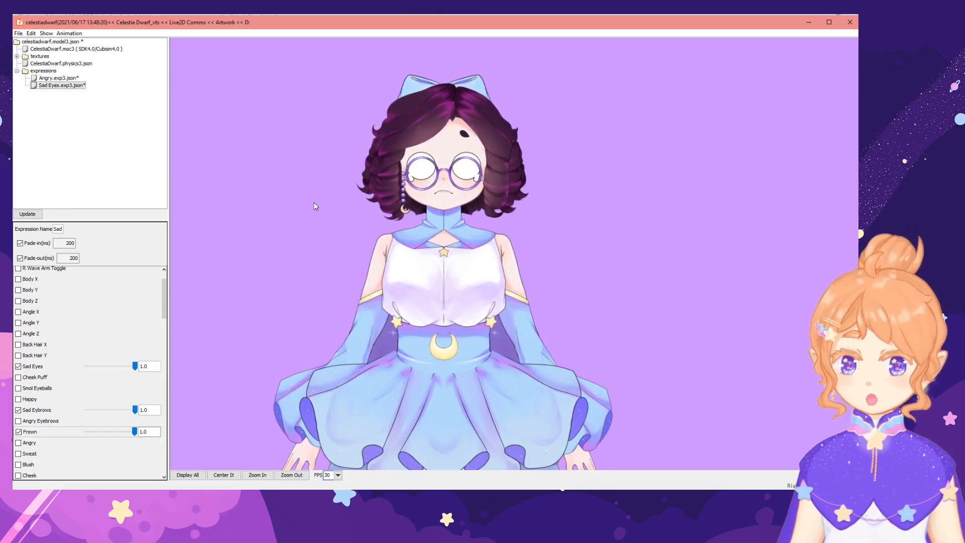
Add an expression with both names set to Wave Right, with fade-in and fade-out at 200 ms.
scroll(435, 280, "down", 2)
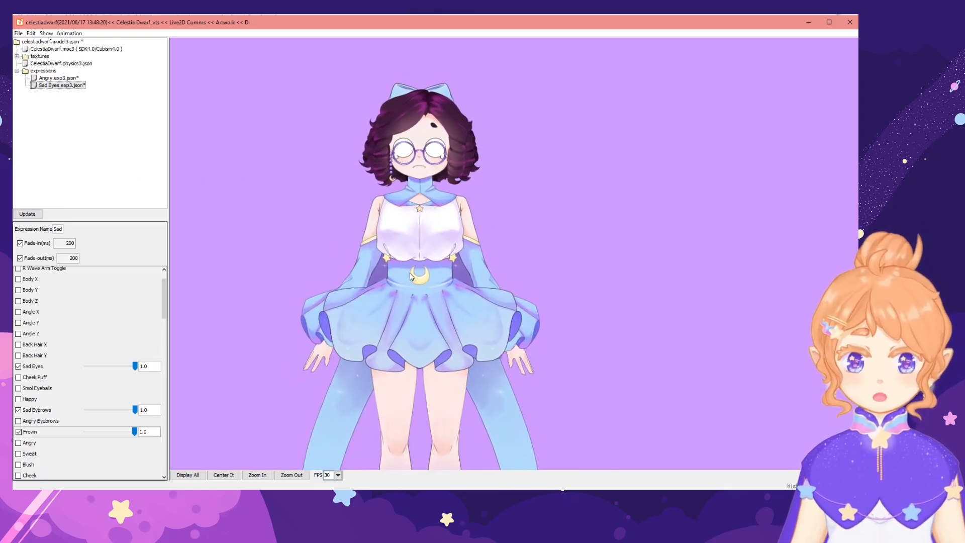
left_click_drag(408, 272, 422, 267)
left_click(18, 33)
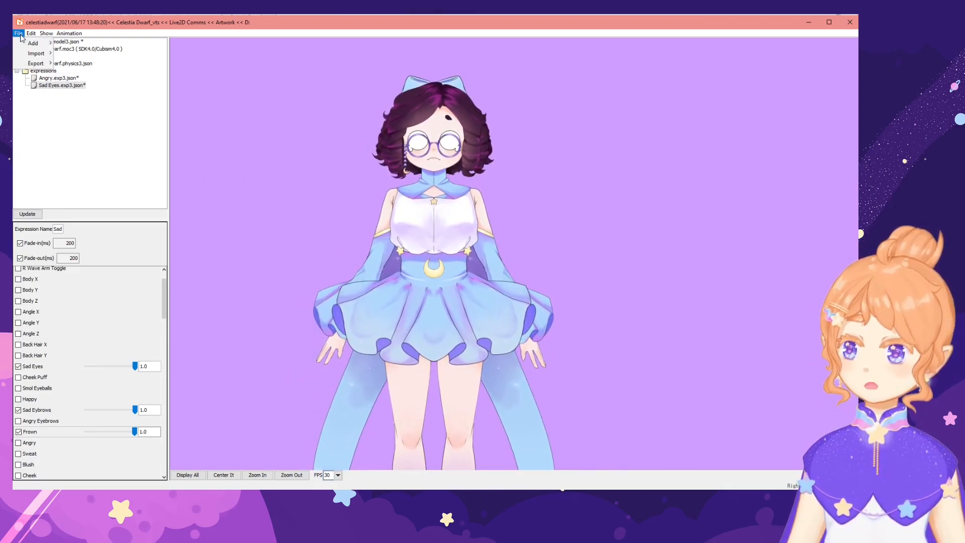
left_click(60, 45)
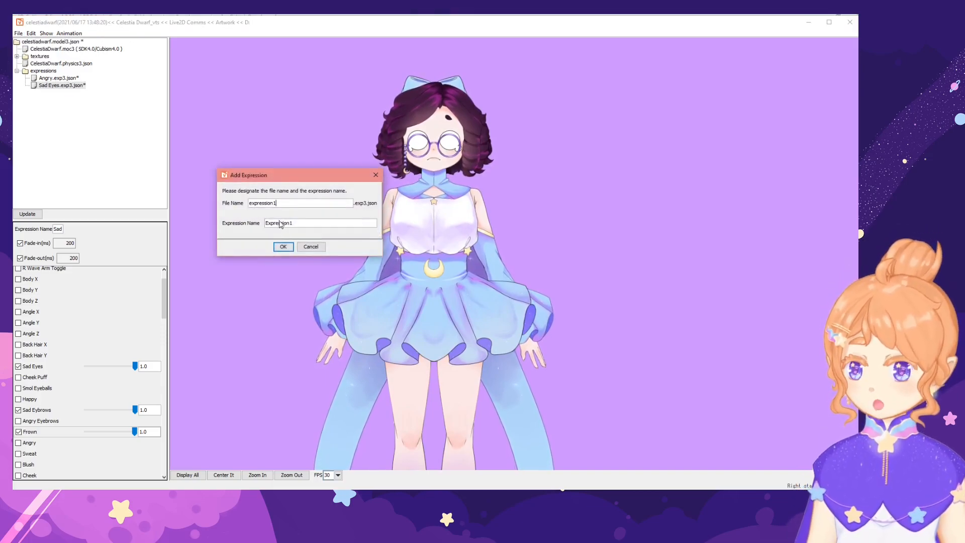
type("Wave")
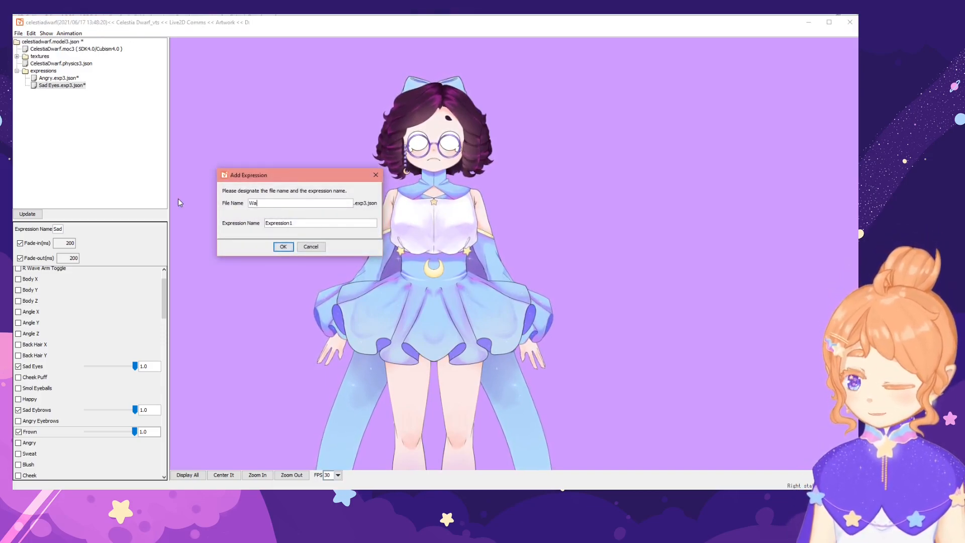
type(" Right")
left_click_drag(303, 224, 209, 222)
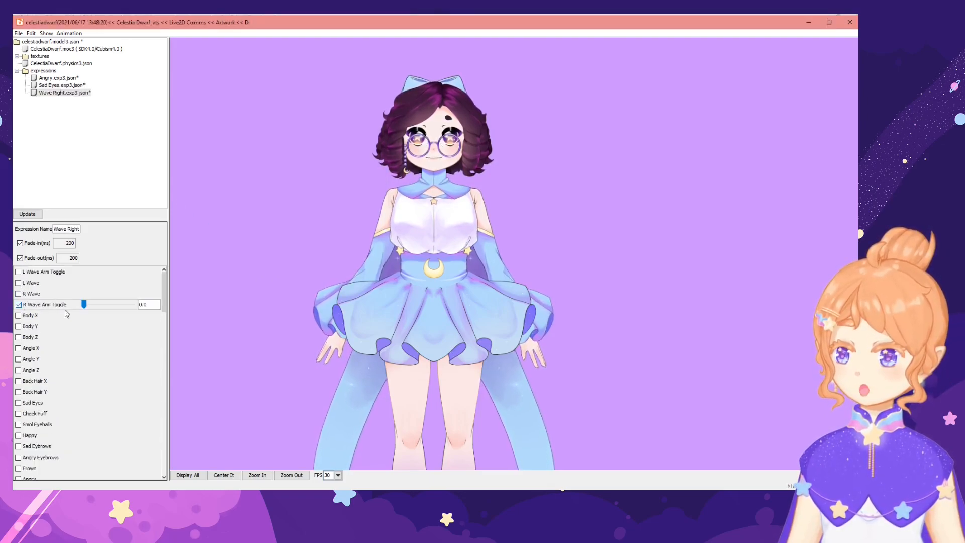
Set R Wave Arm Toggle to 1.0 in Wave Right and preview its transition to and from Sad Eyes.
left_click_drag(85, 304, 135, 305)
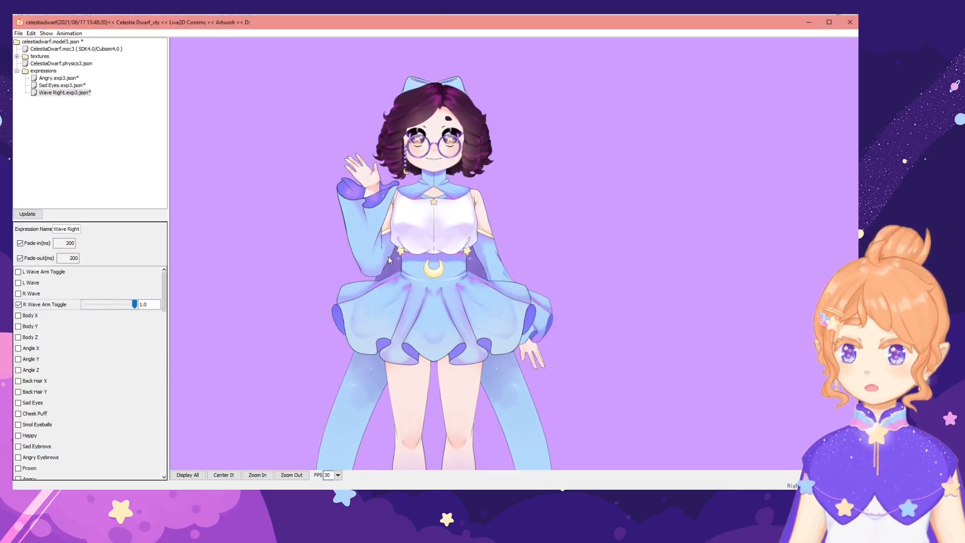
left_click(57, 93)
left_click(56, 86)
left_click(56, 93)
left_click(56, 86)
left_click(57, 93)
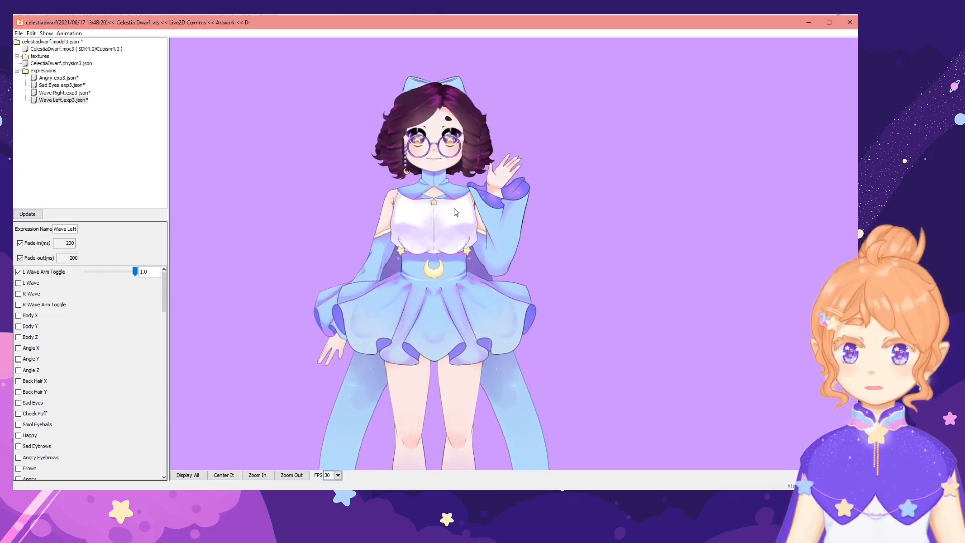
Preview the transition between the Wave Left and Wave Right expressions.
left_click(59, 101)
left_click(58, 94)
left_click(58, 100)
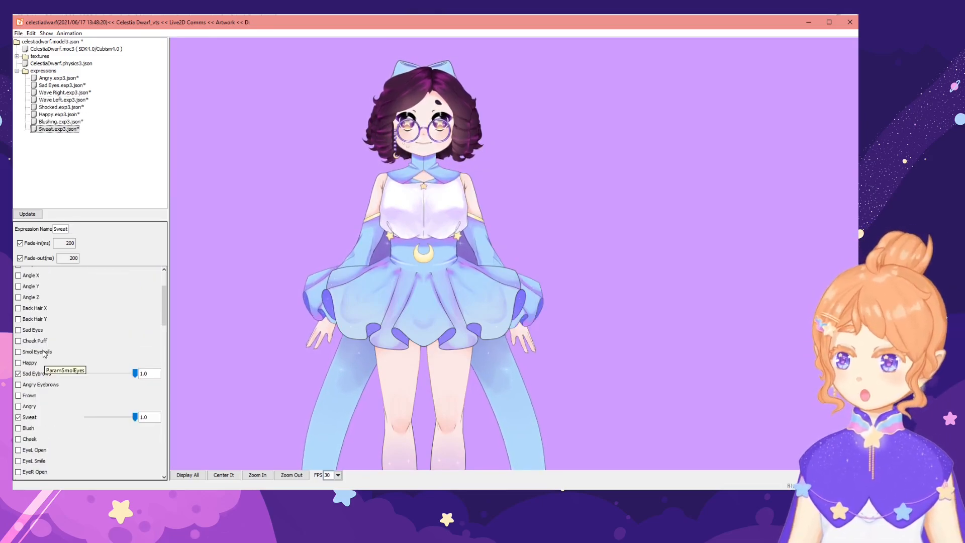
Preview the finished expressions on the model one after another, ending on Angry.
scroll(44, 353, "up", 1)
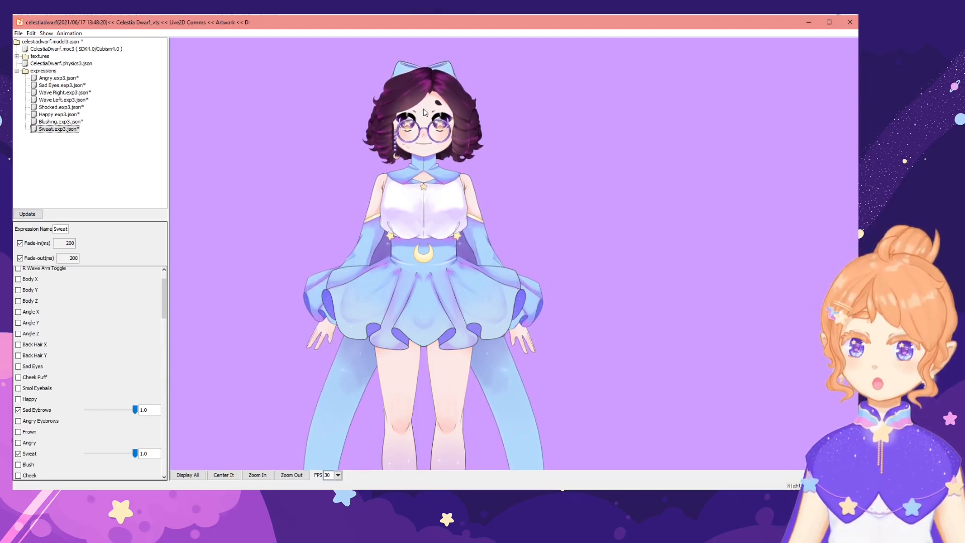
left_click(54, 78)
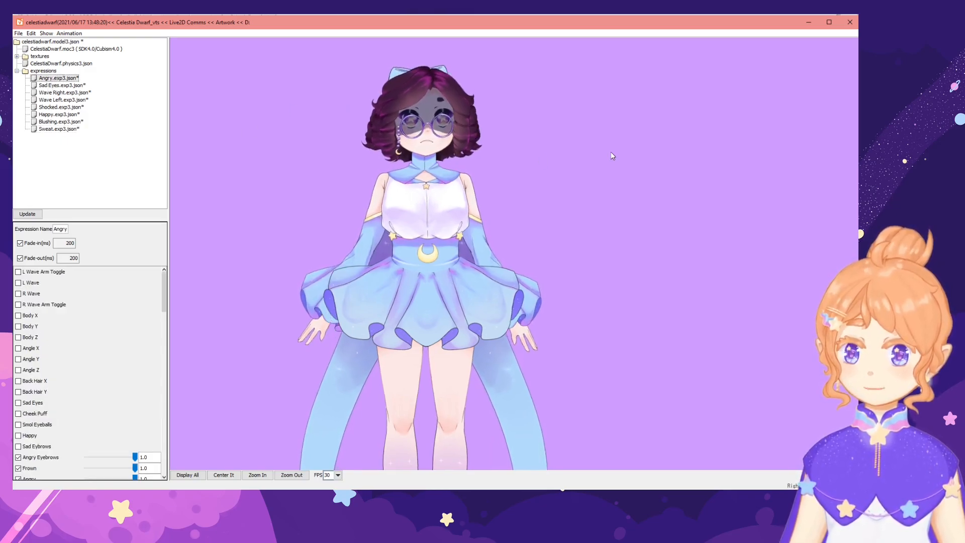
left_click(55, 86)
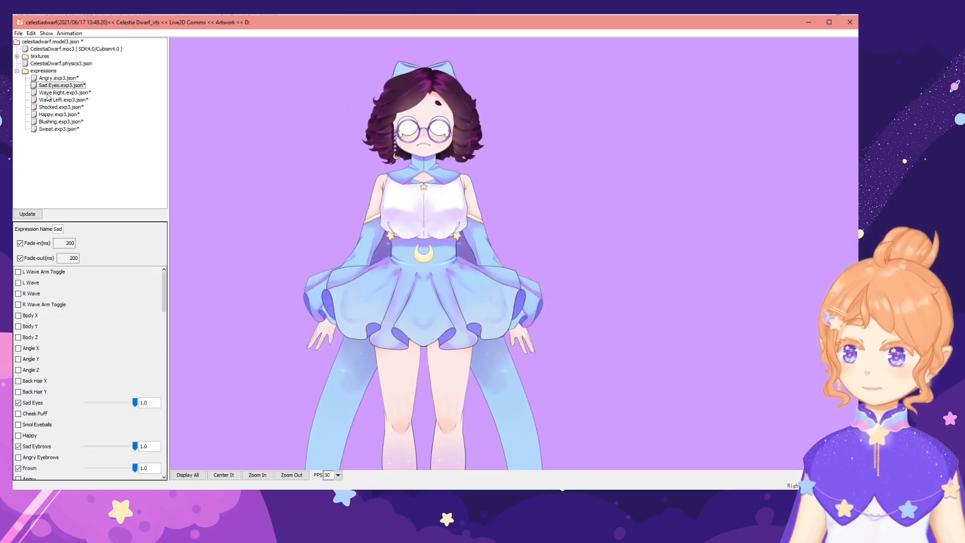
left_click(48, 93)
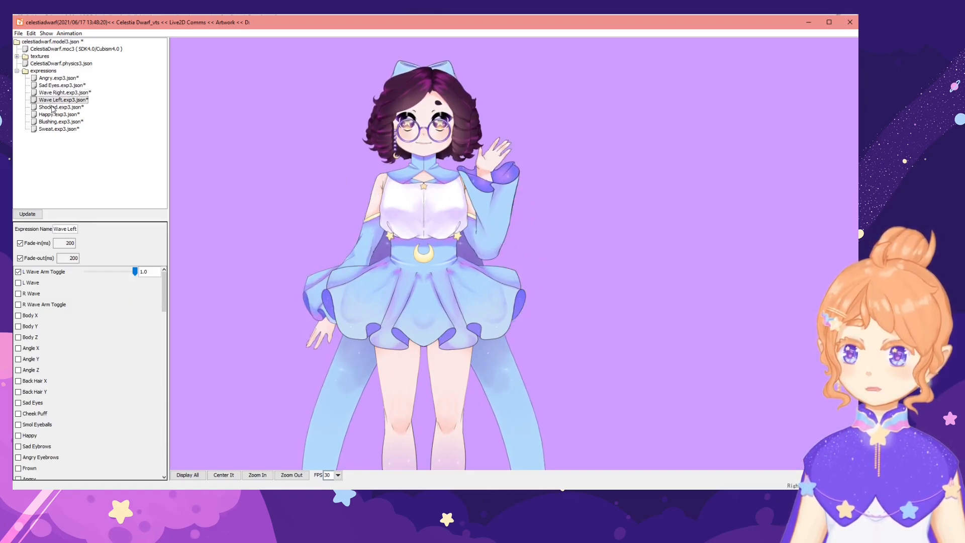
left_click(51, 108)
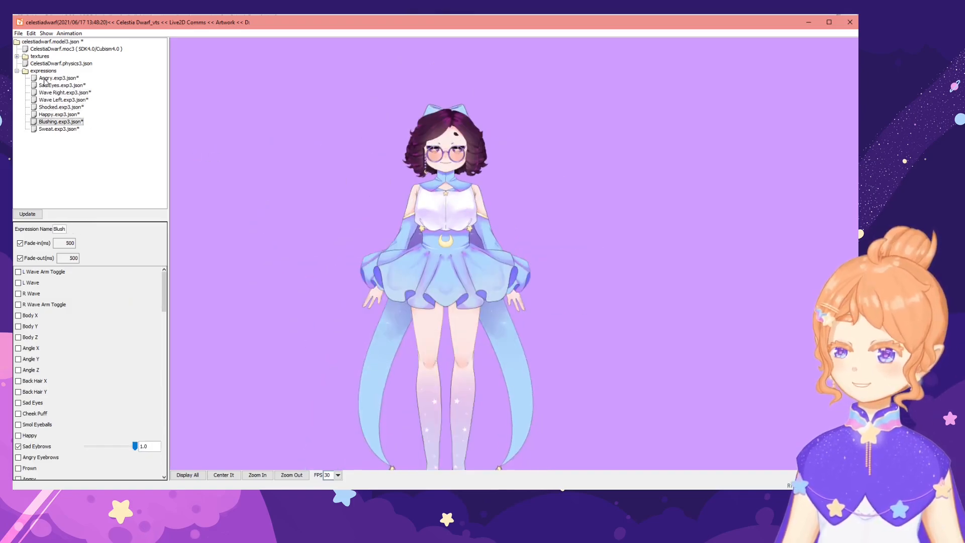
left_click(60, 78)
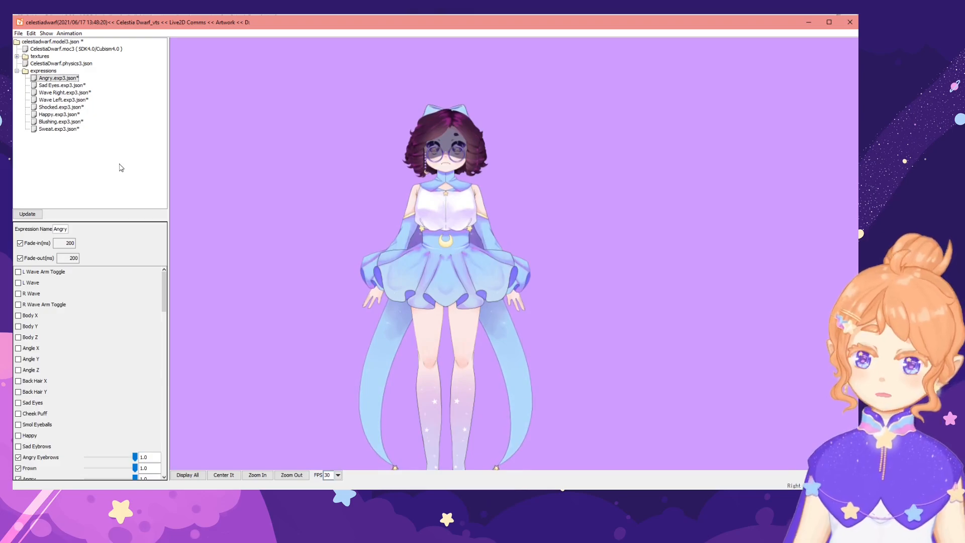
Export the model settings over the existing celestiadwarf.model3.json and save all related expression files.
left_click(18, 33)
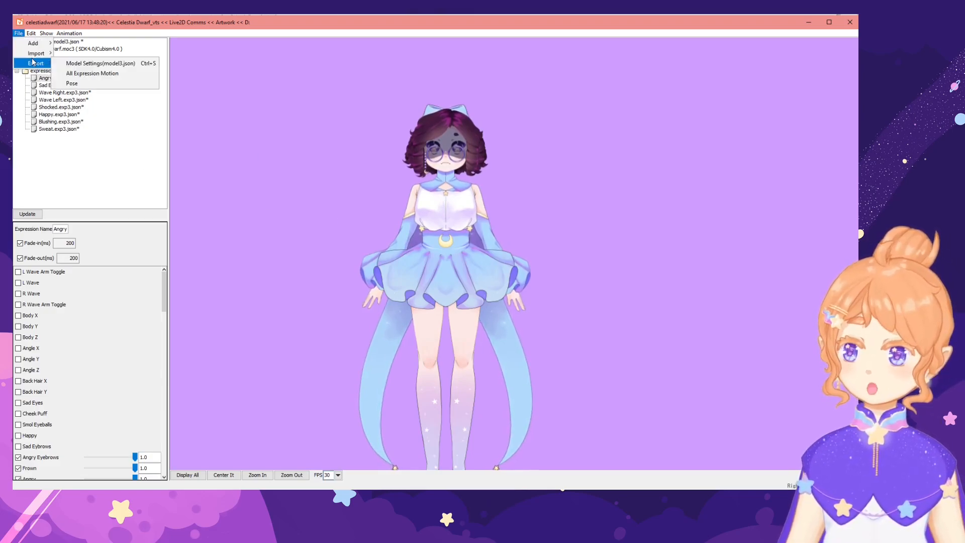
mouse_move(40, 63)
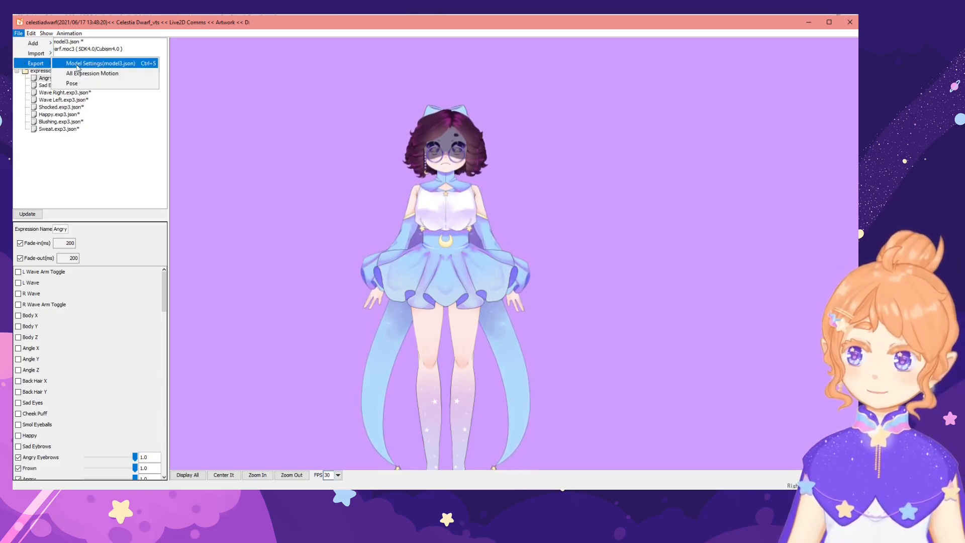
left_click(106, 146)
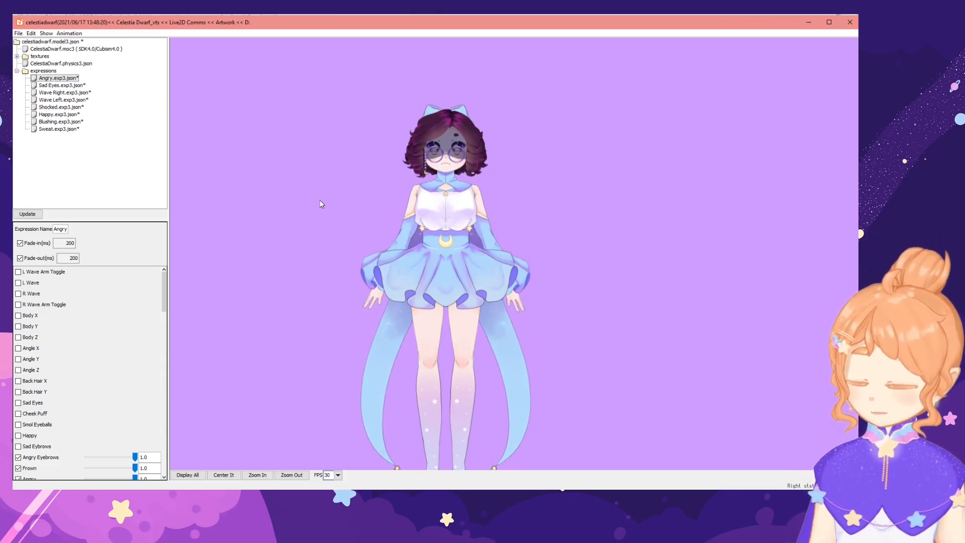
left_click(543, 358)
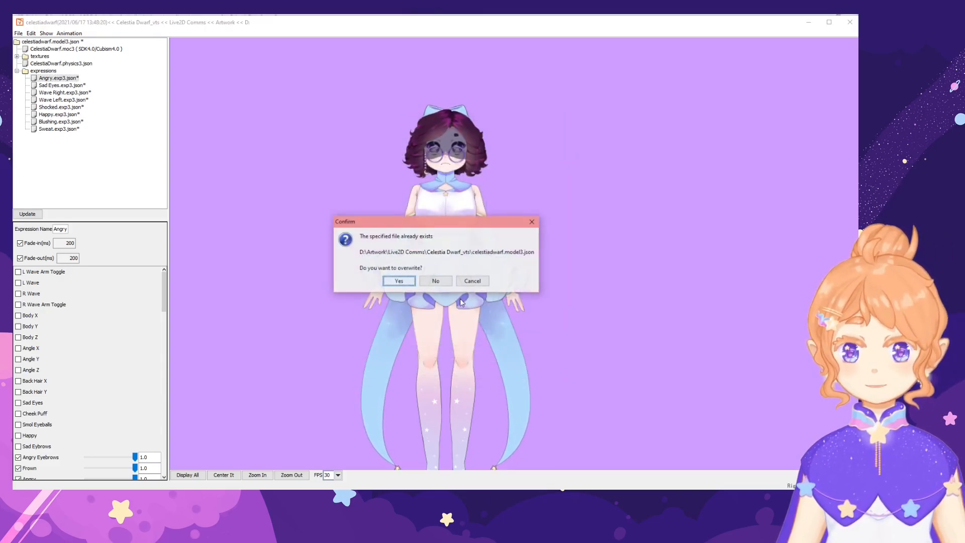
left_click(399, 282)
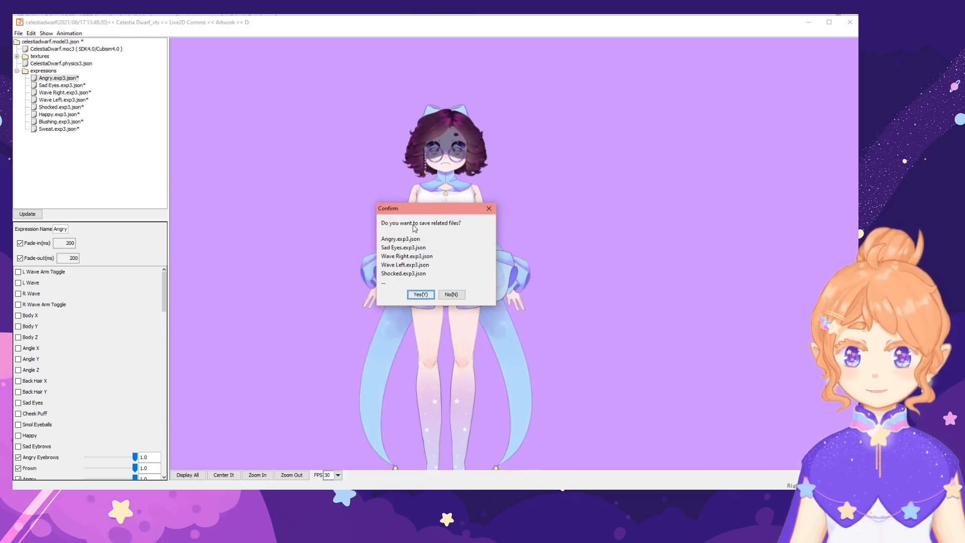
left_click(420, 295)
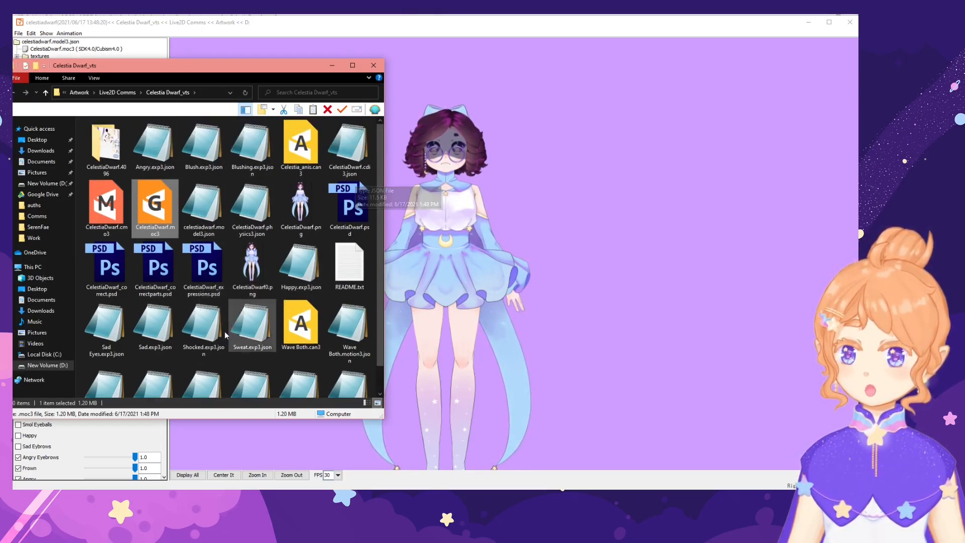
In File Explorer, go up from the Celestia Dwarf_vts folder to Live2D Comms.
left_click_drag(134, 67, 261, 72)
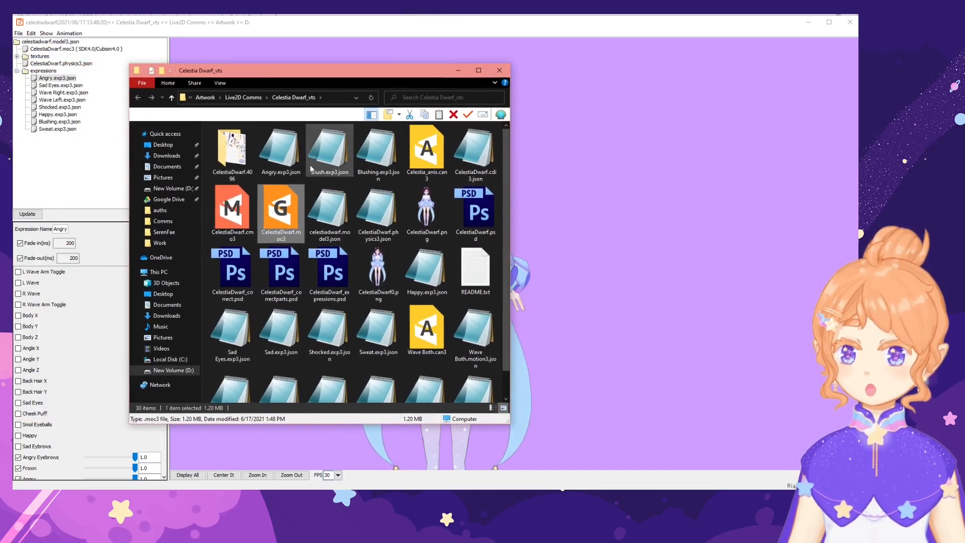
left_click(247, 98)
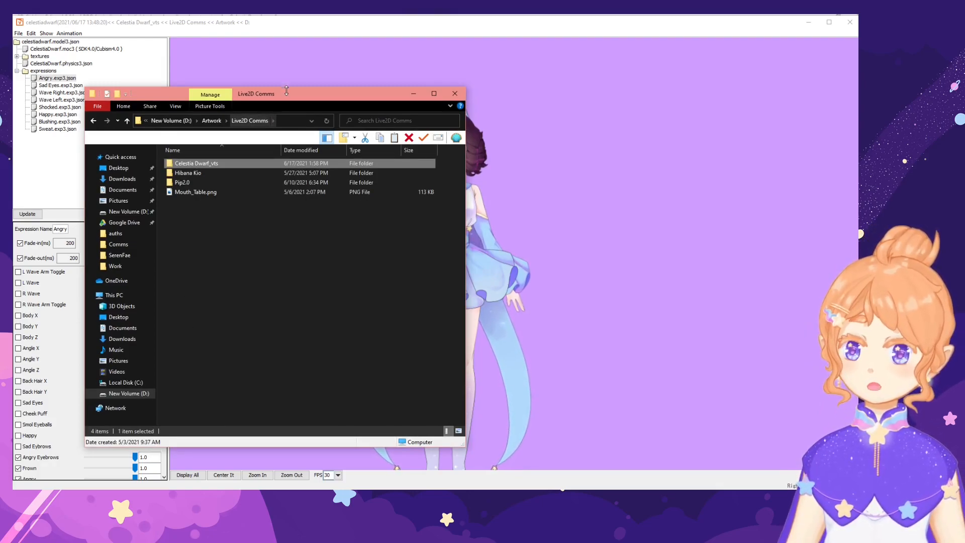
left_click_drag(287, 95, 275, 95)
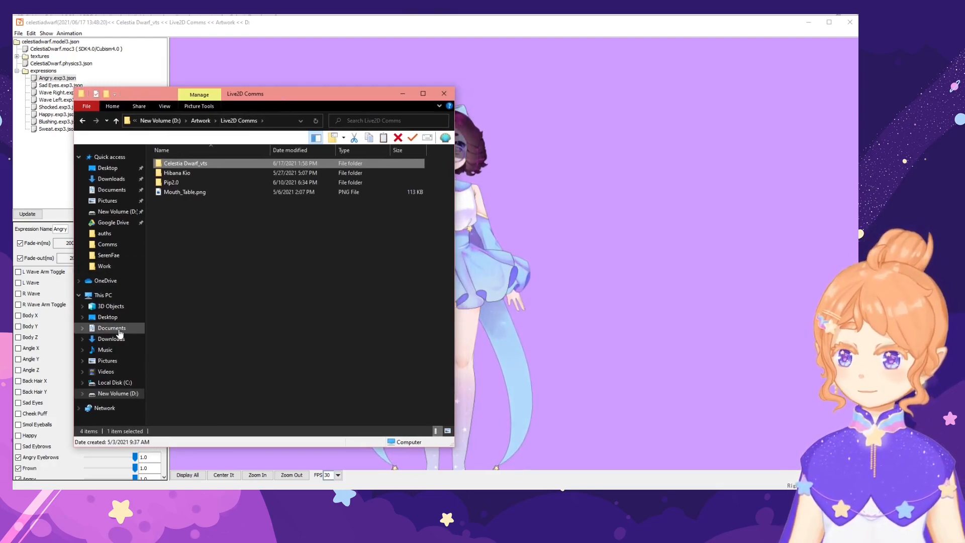
Open the VTube Studio install folder on drive C under Program Files (x86)\Steam\steamapps\common.
left_click(112, 382)
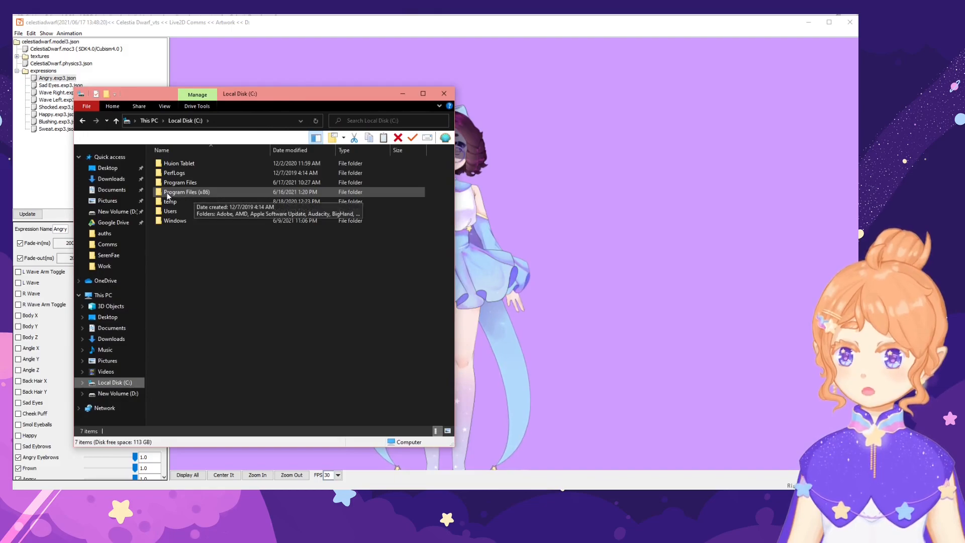
double_click(201, 191)
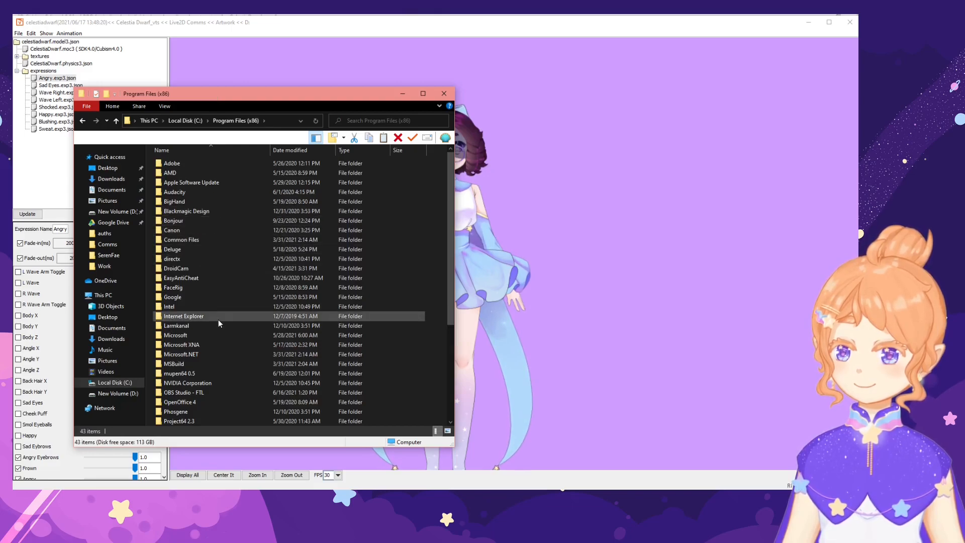
scroll(215, 316, "down", 5)
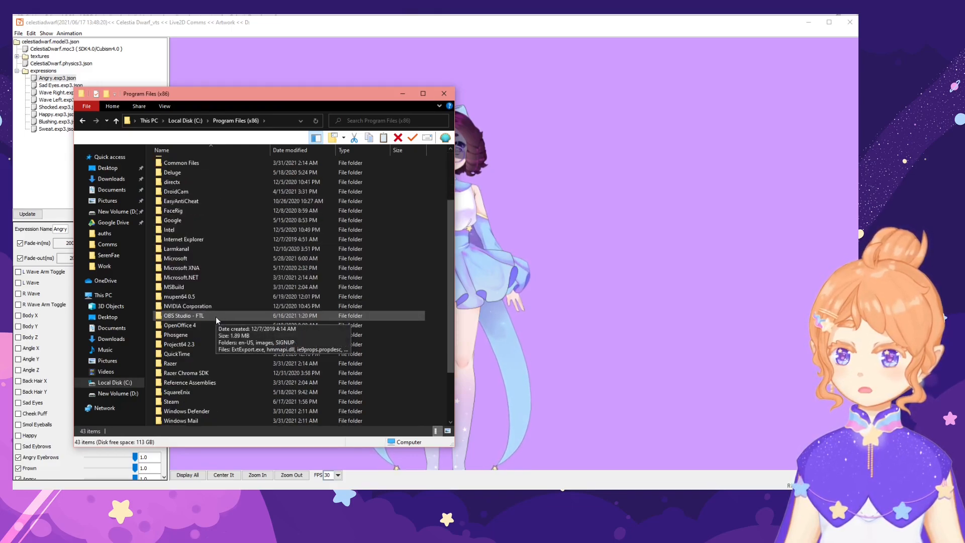
double_click(198, 249)
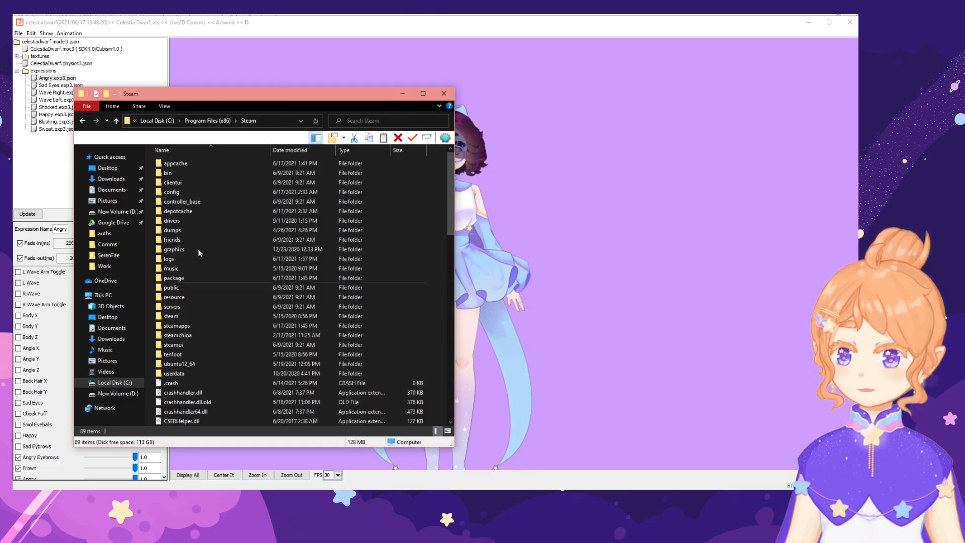
double_click(183, 326)
double_click(183, 164)
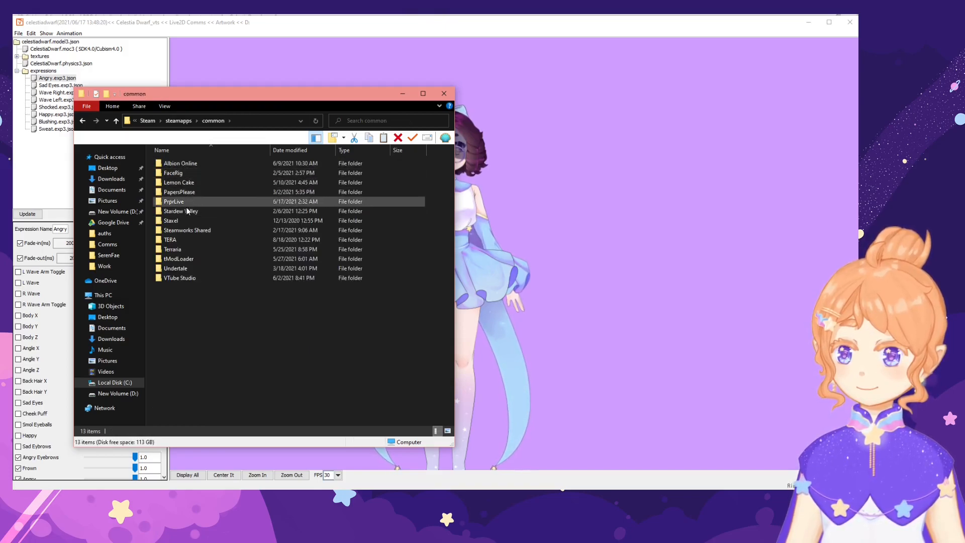
double_click(183, 278)
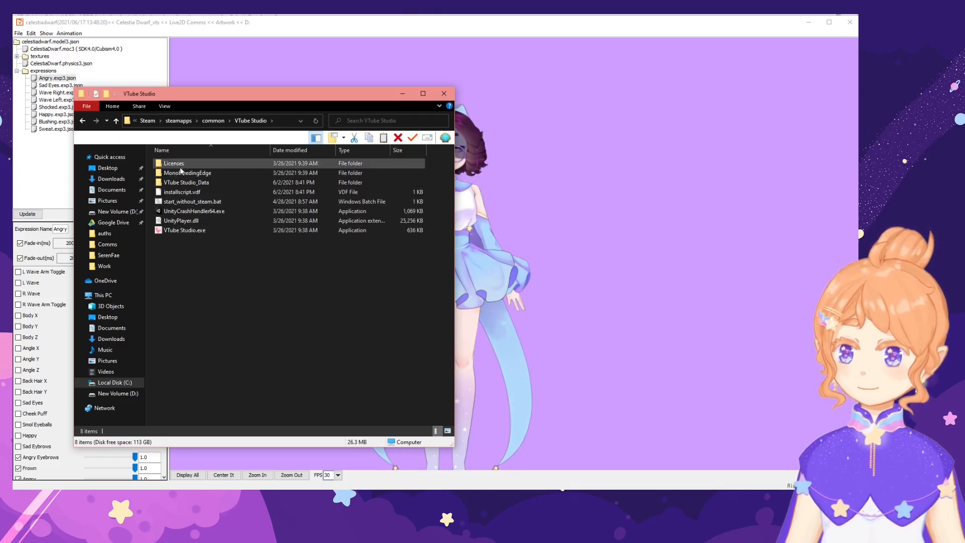
Go into VTube Studio_Data\StreamingAssets\Live2DModels inside the VTube Studio folder.
double_click(179, 183)
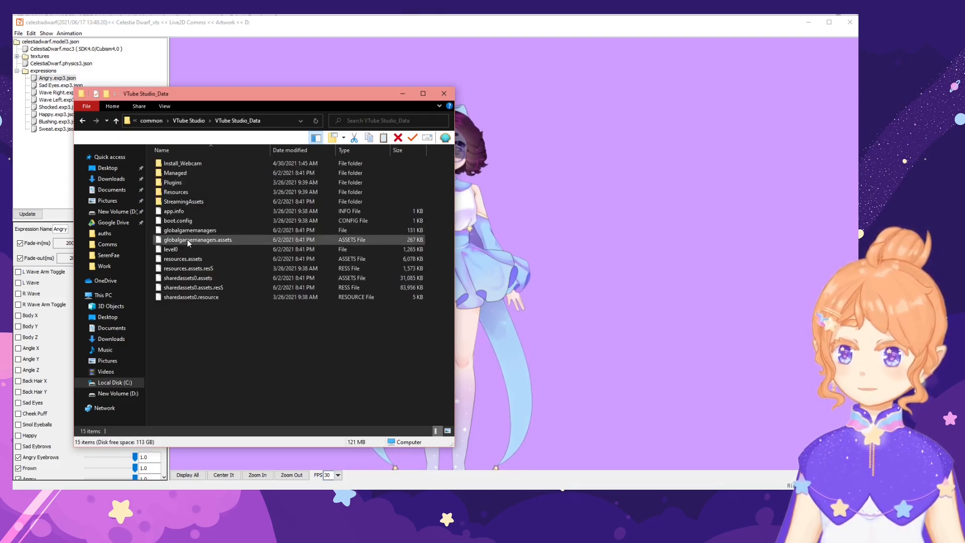
double_click(186, 205)
double_click(185, 192)
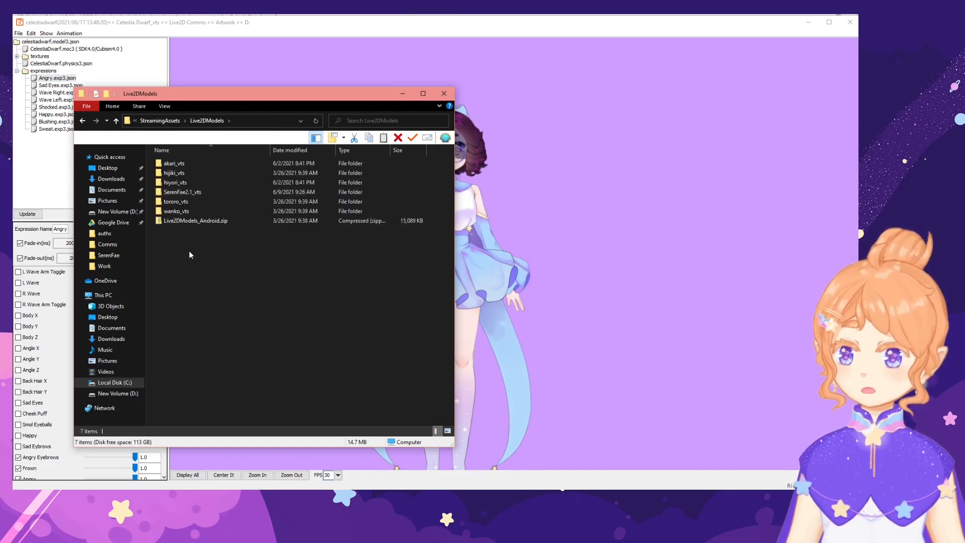
Place a copy of the Celestia Dwarf_vts folder in Live2DModels.
left_click(175, 195)
left_click(176, 255)
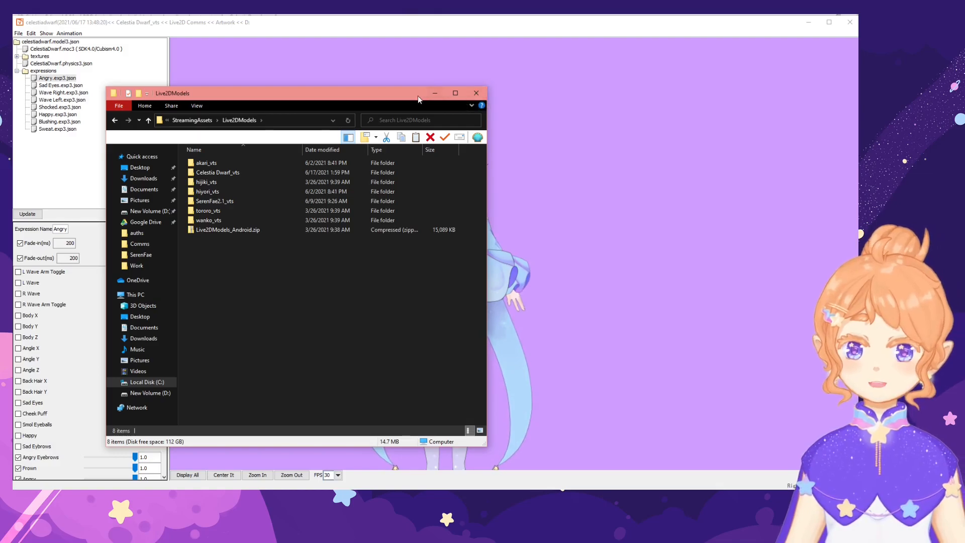
left_click_drag(419, 96, 393, 92)
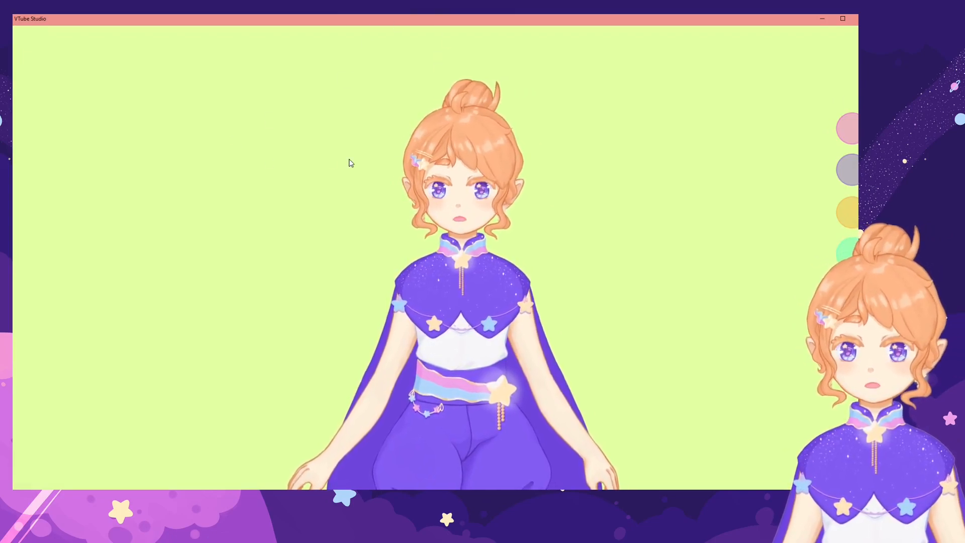
In VTube Studio, load the celestiadwarf model and run Auto-Setup for iPhone/Webcam, accepting the new parameters.
double_click(351, 163)
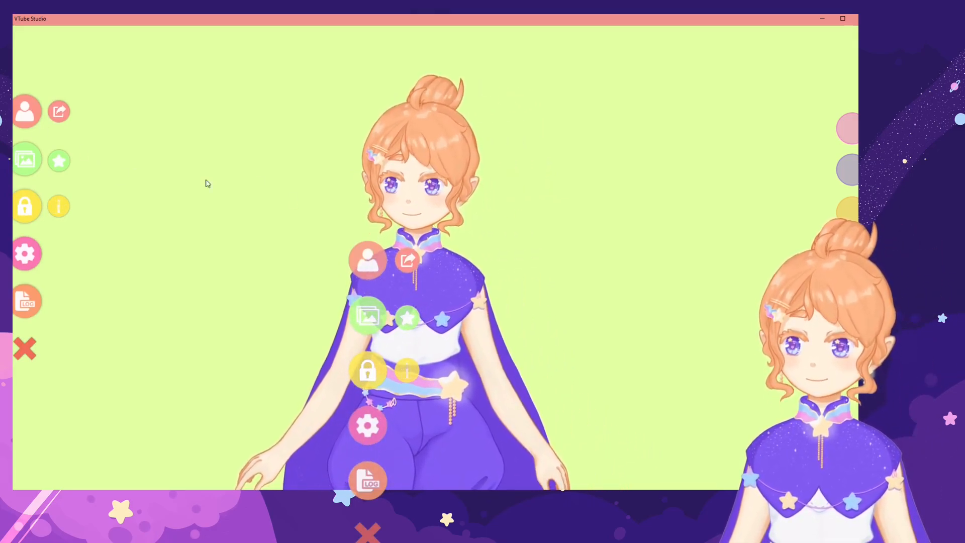
left_click(25, 111)
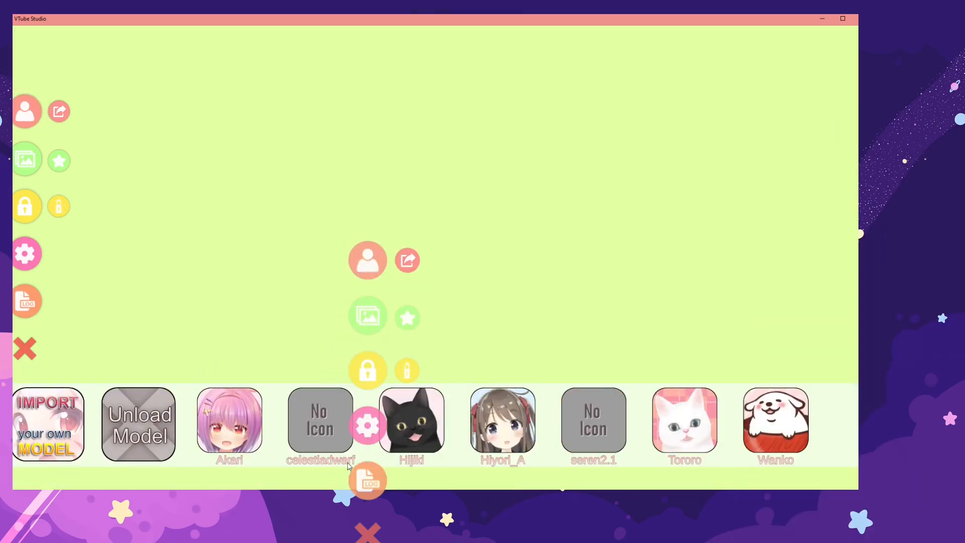
left_click(315, 431)
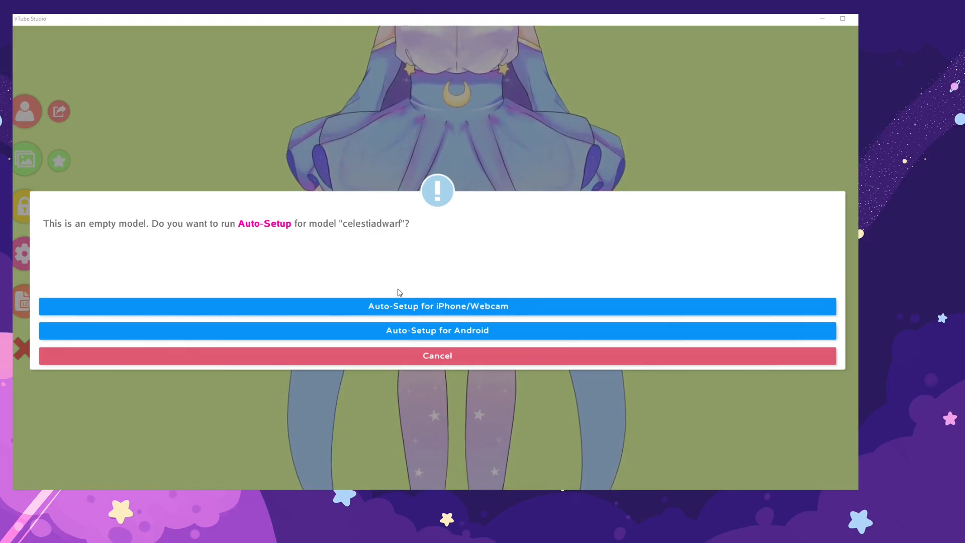
left_click(440, 310)
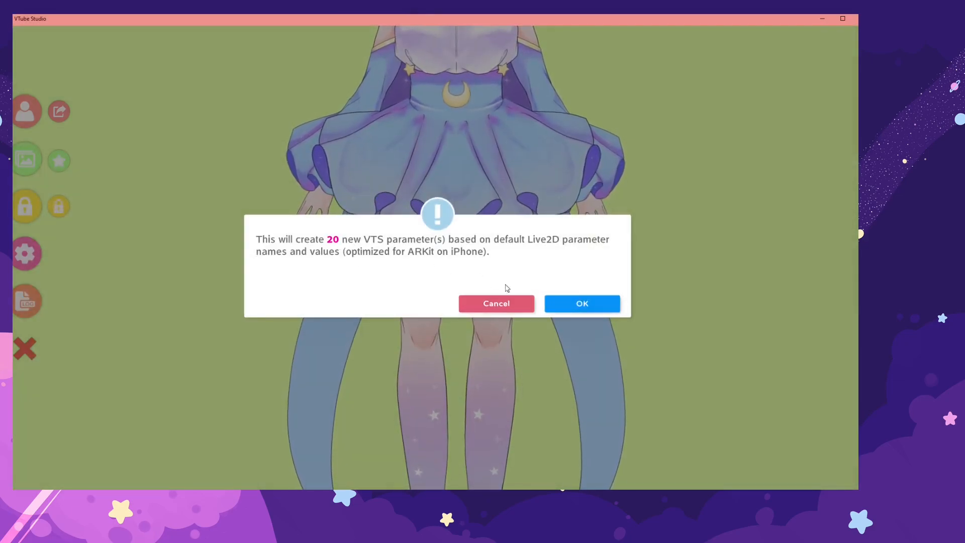
left_click(572, 305)
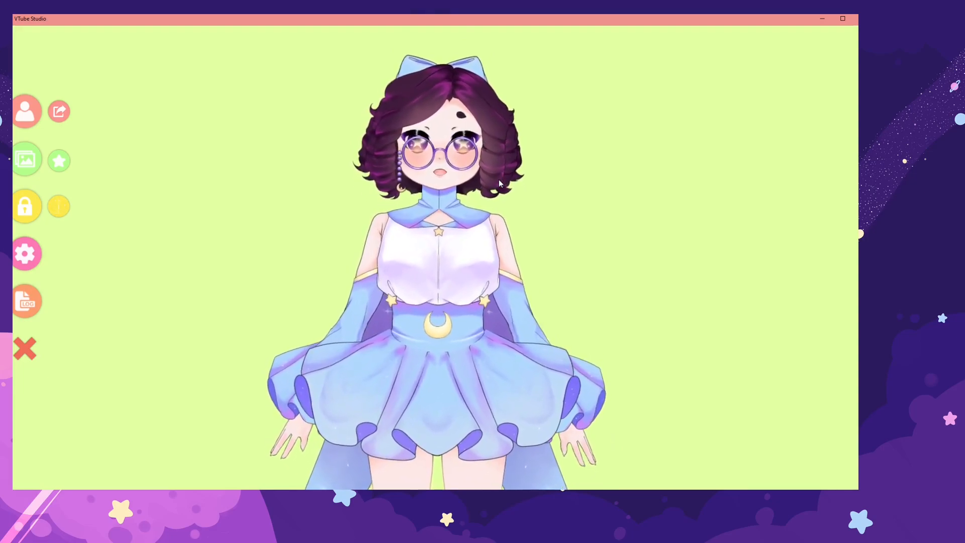
Add a parameter named Cheek Puff at the end of celestiadwarf's model settings.
left_click(25, 253)
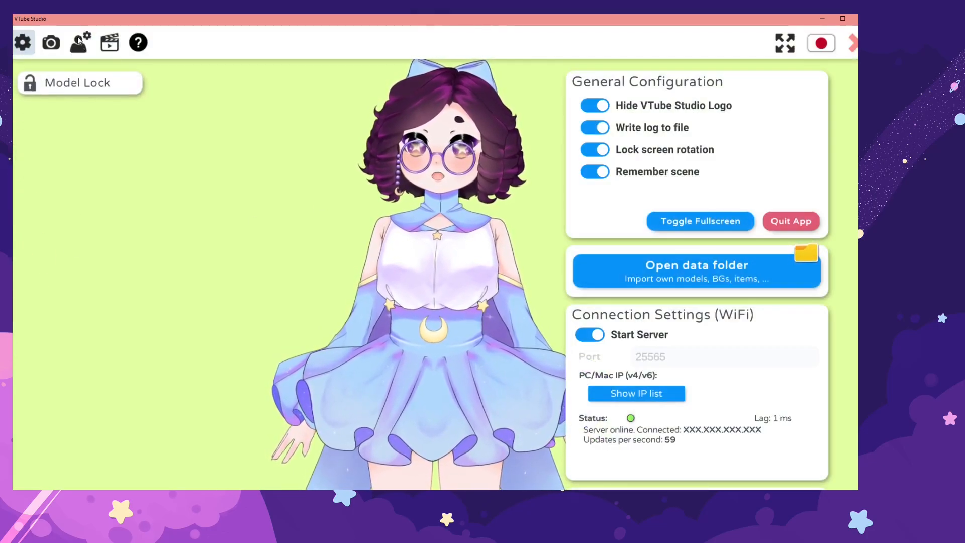
left_click(80, 48)
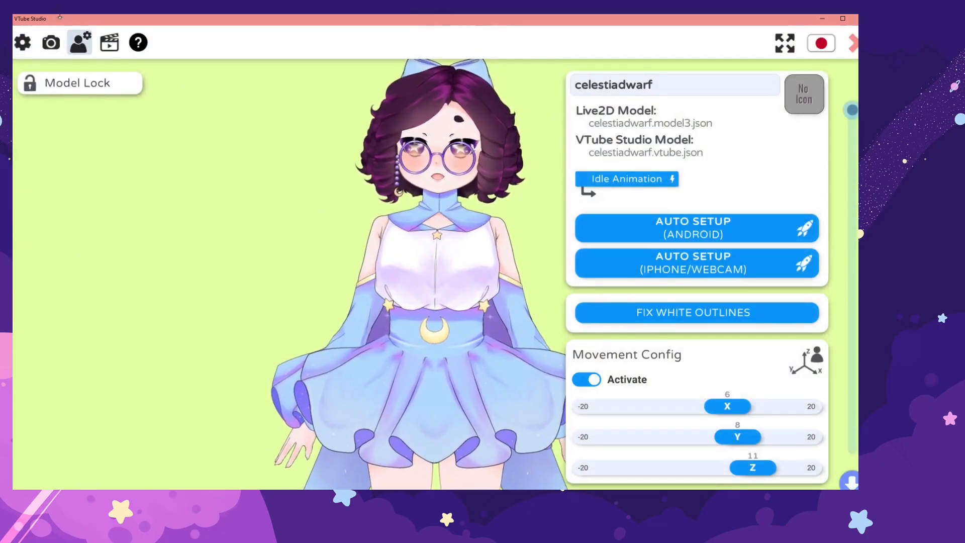
scroll(673, 271, "down", 8)
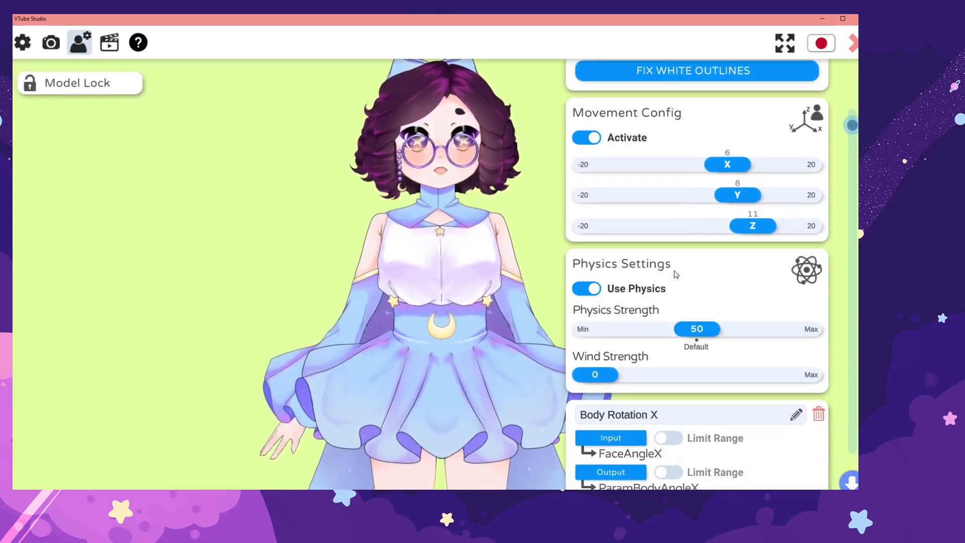
scroll(676, 274, "down", 3)
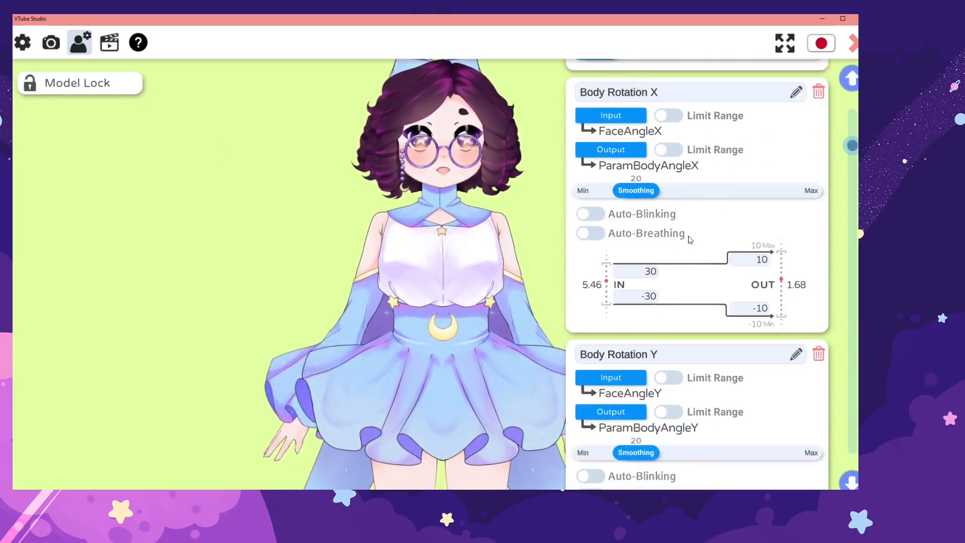
scroll(659, 181, "up", 1)
scroll(668, 264, "down", 2)
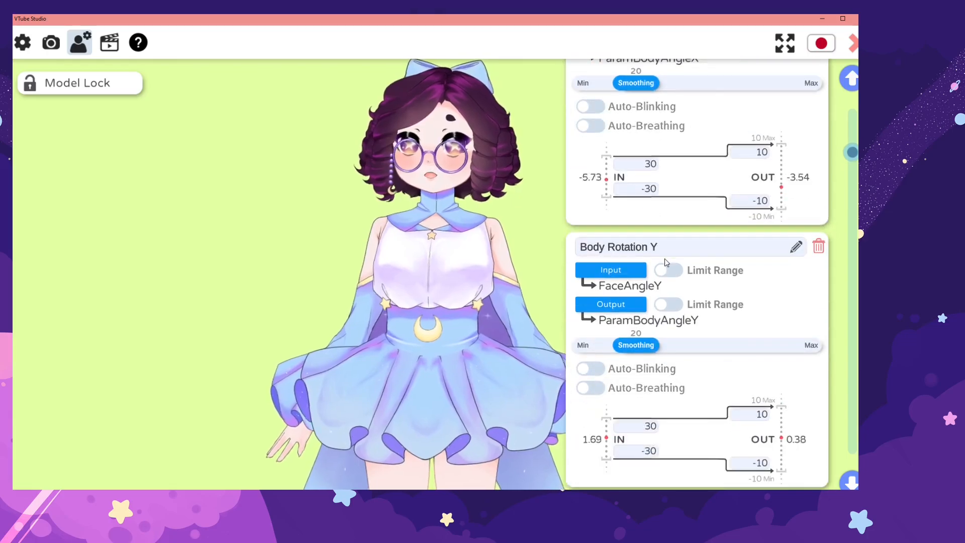
scroll(703, 301, "down", 15)
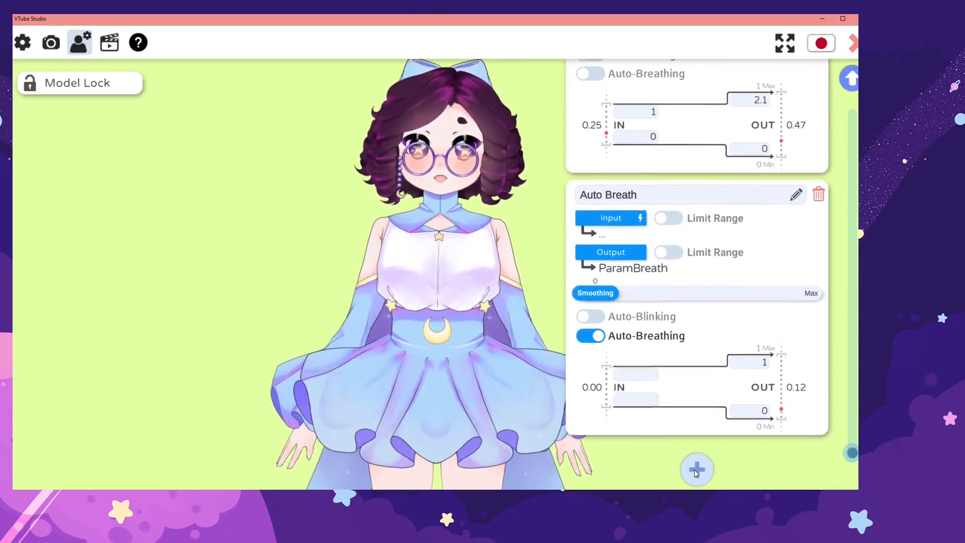
left_click(696, 470)
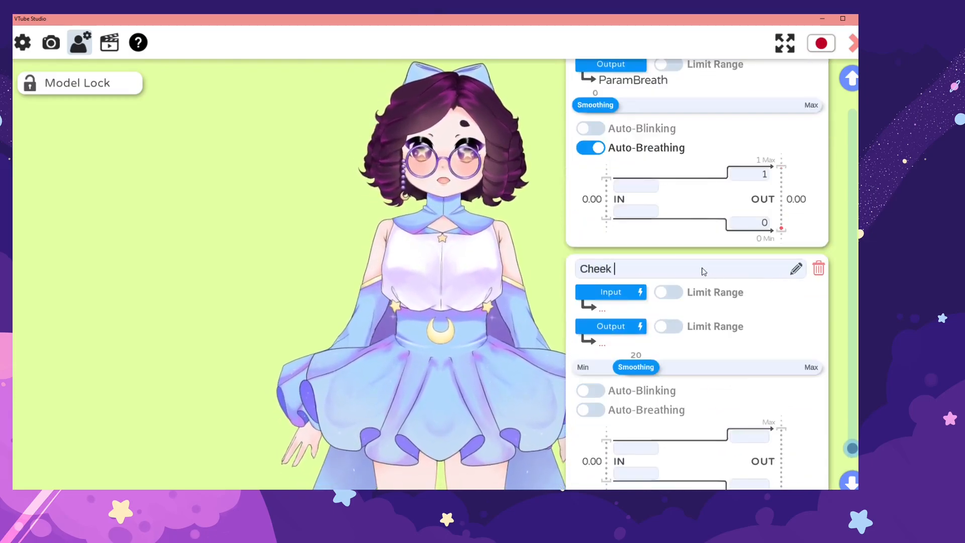
Assign the CheekPuff face tracking input and the ParamCheekPuff output to the Cheek Puff parameter.
left_click(611, 292)
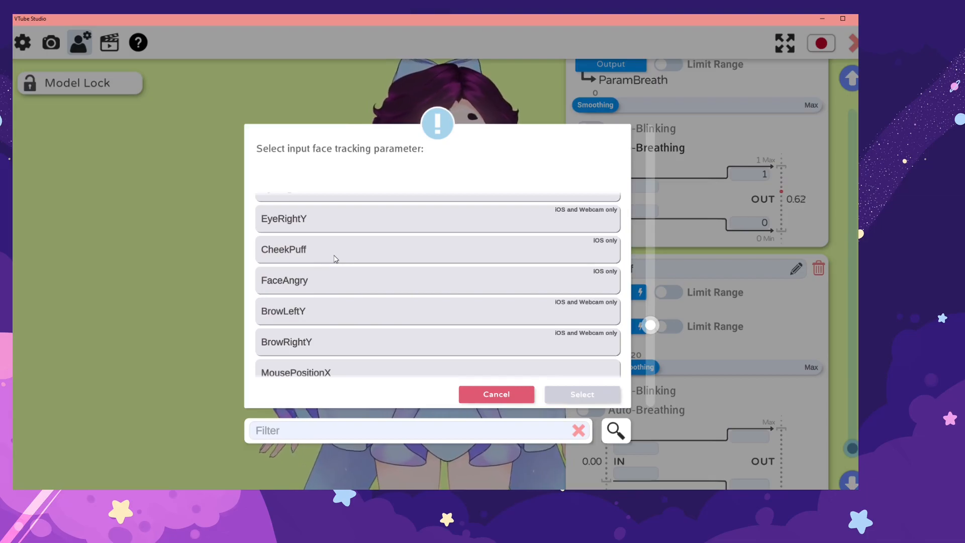
left_click(308, 253)
left_click(582, 395)
scroll(636, 323, "down", 1)
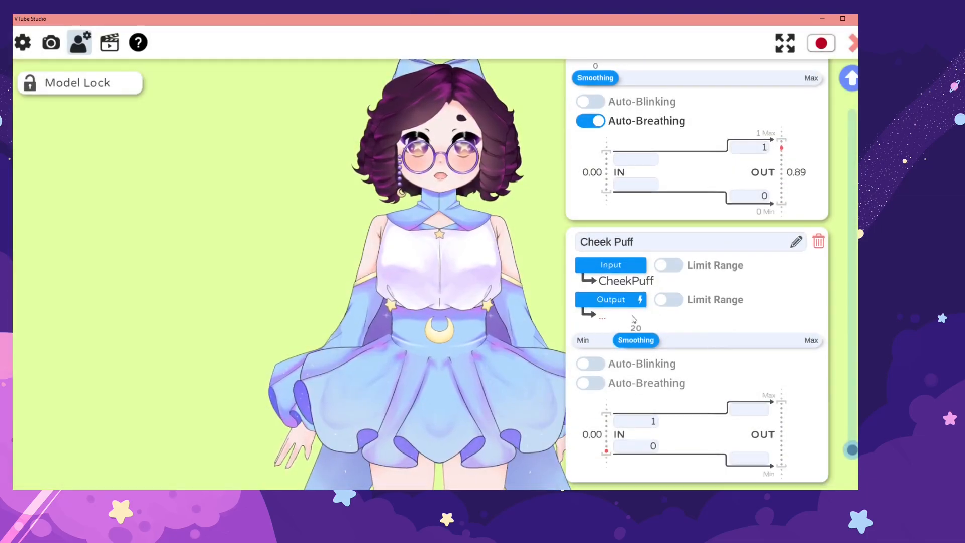
left_click(622, 305)
scroll(392, 267, "down", 5)
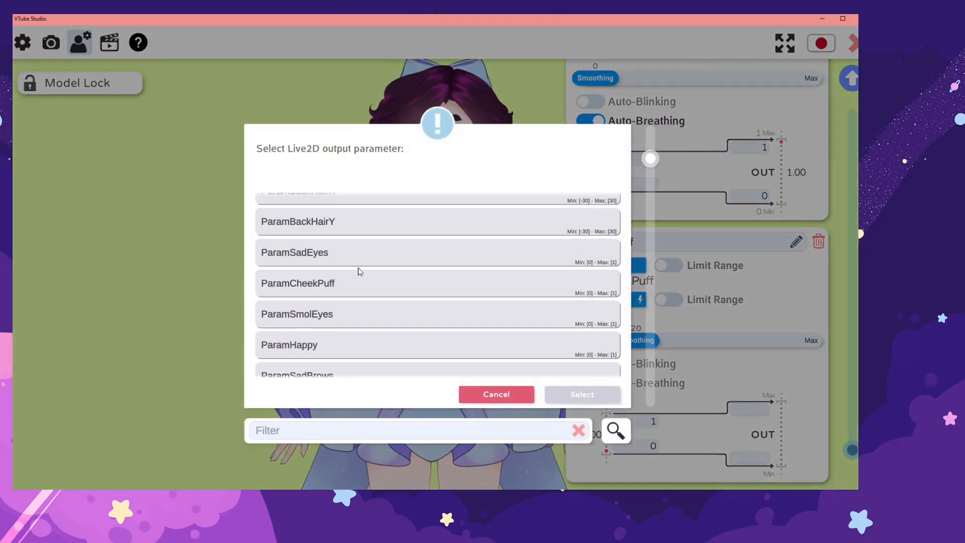
left_click(331, 291)
left_click(582, 395)
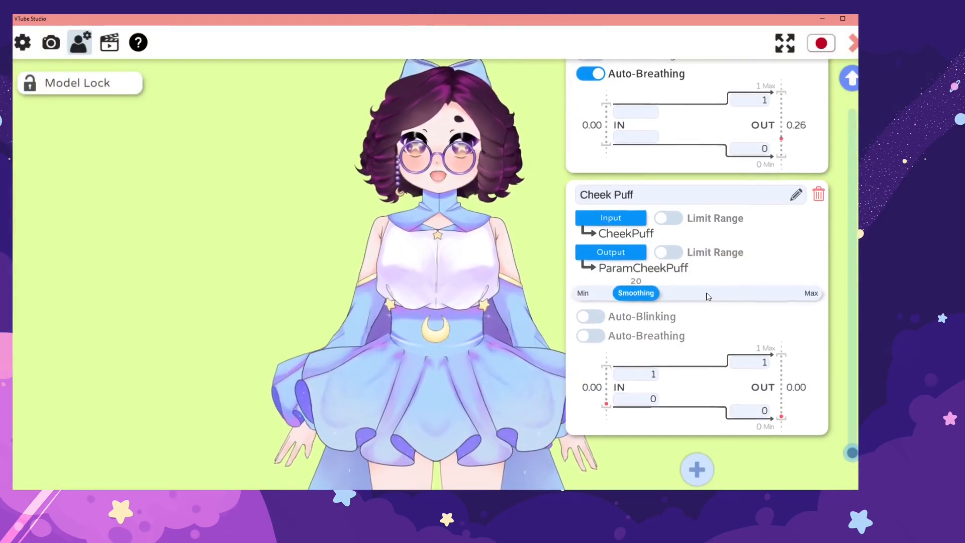
Examine the Mouth Open parameter's input and output ranges alongside the neighbouring Auto Breath and Cheek Puff parameters.
scroll(683, 308, "up", 5)
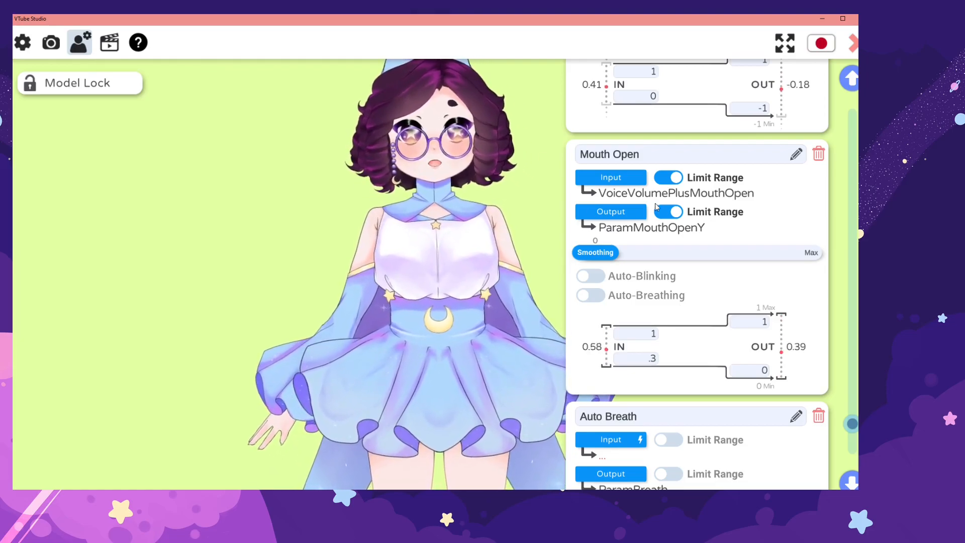
scroll(674, 246, "down", 5)
scroll(685, 251, "up", 1)
scroll(693, 292, "down", 5)
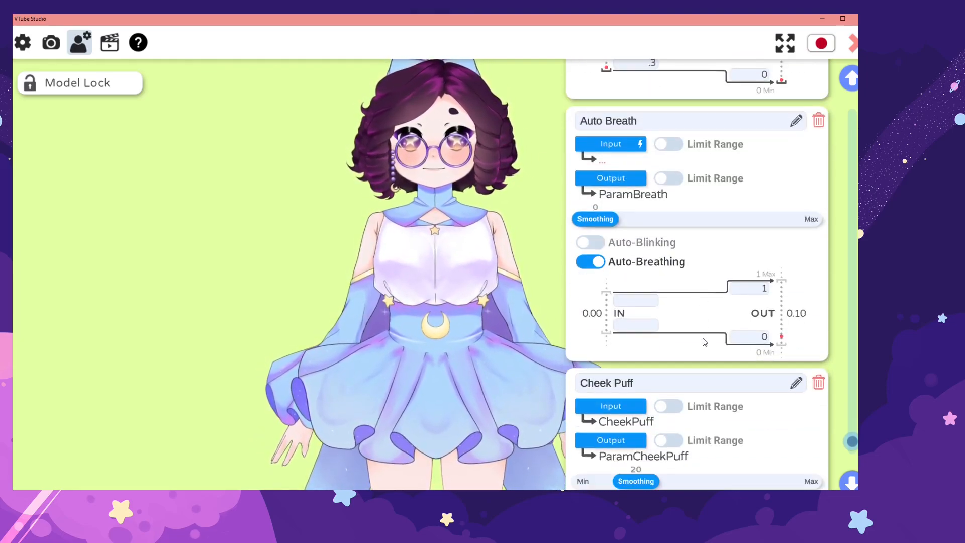
scroll(704, 338, "up", 5)
scroll(702, 323, "down", 5)
scroll(706, 345, "up", 7)
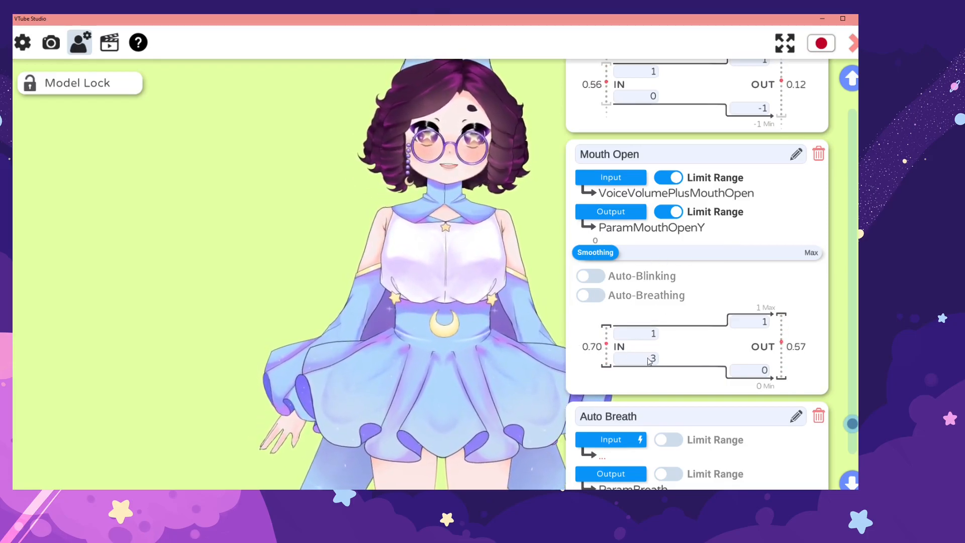
scroll(666, 353, "down", 1)
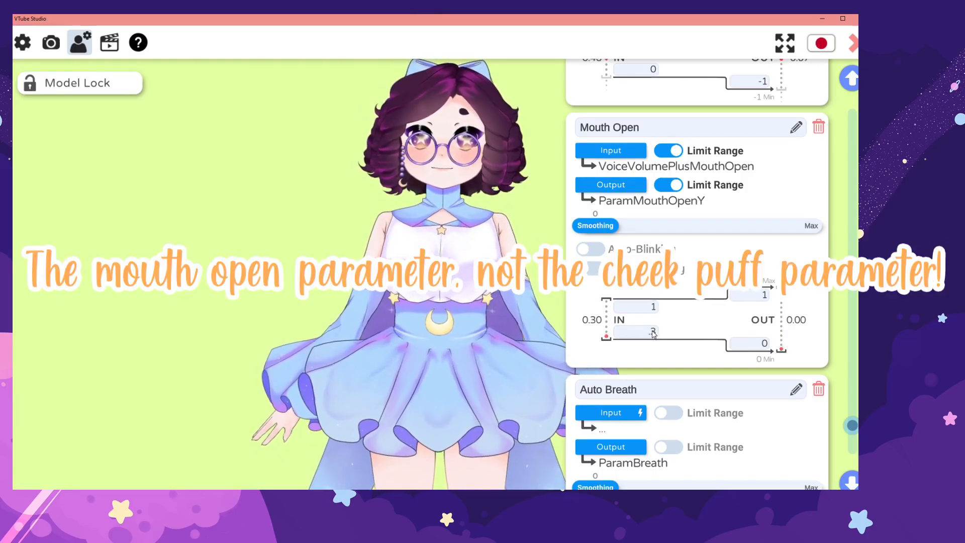
scroll(717, 236, "up", 10)
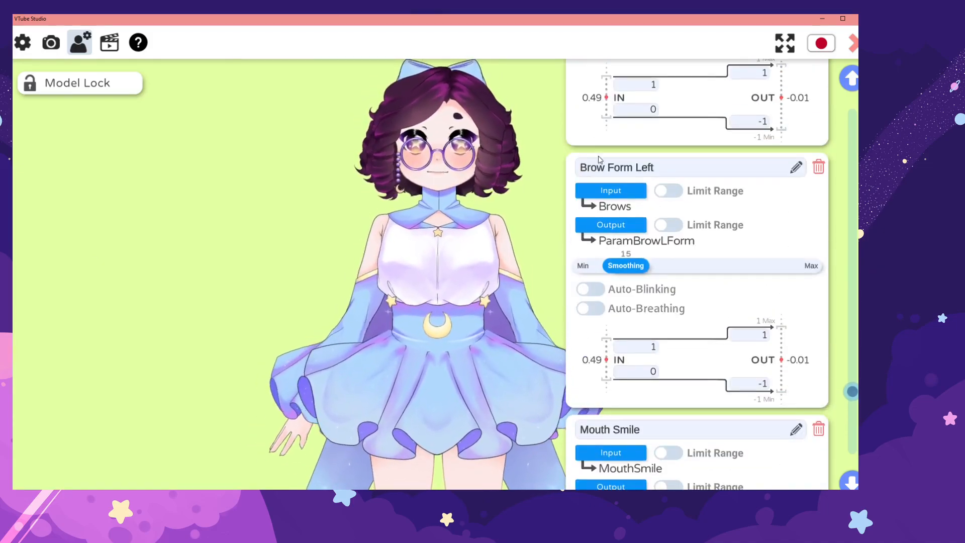
Enable keyboard hotkeys for the model and add a hotkey named Angry.
left_click(108, 44)
left_click(584, 109)
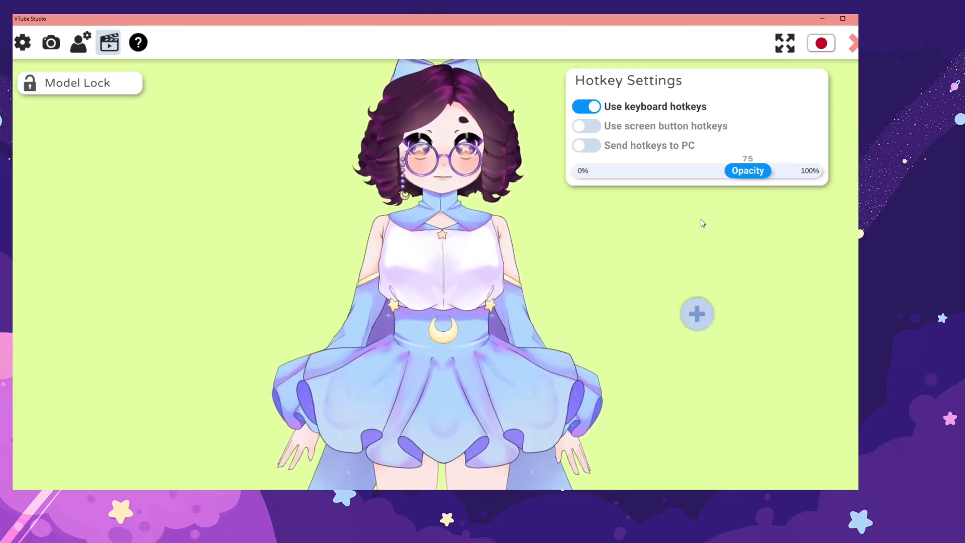
left_click(702, 223)
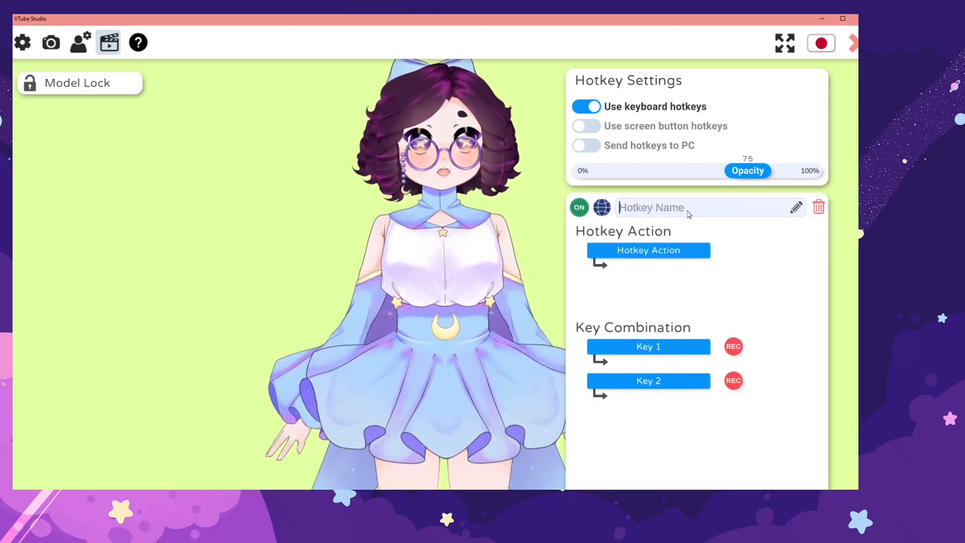
scroll(632, 232, "down", 1)
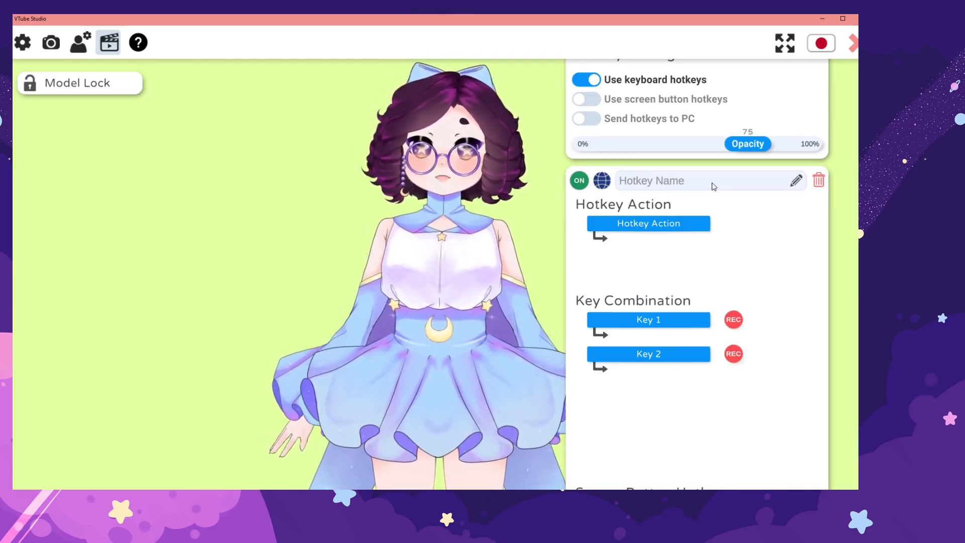
type("Angry")
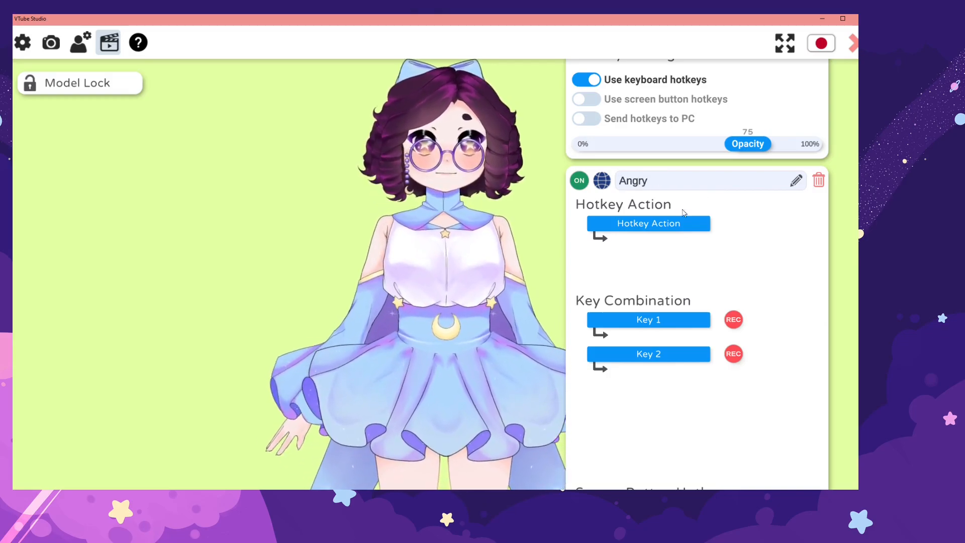
Set the Angry hotkey's action to Set/Unset Expression (exp3).
left_click(672, 224)
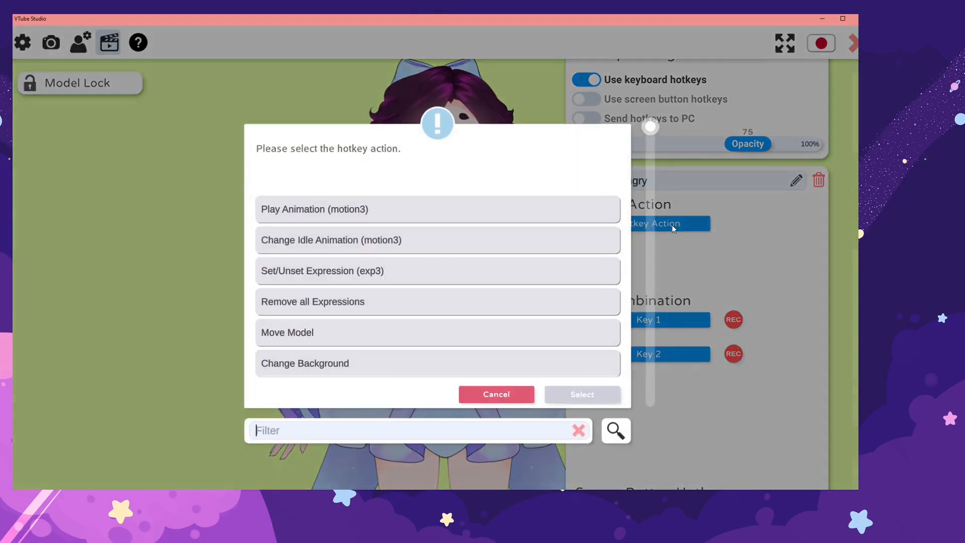
left_click(358, 282)
left_click(582, 395)
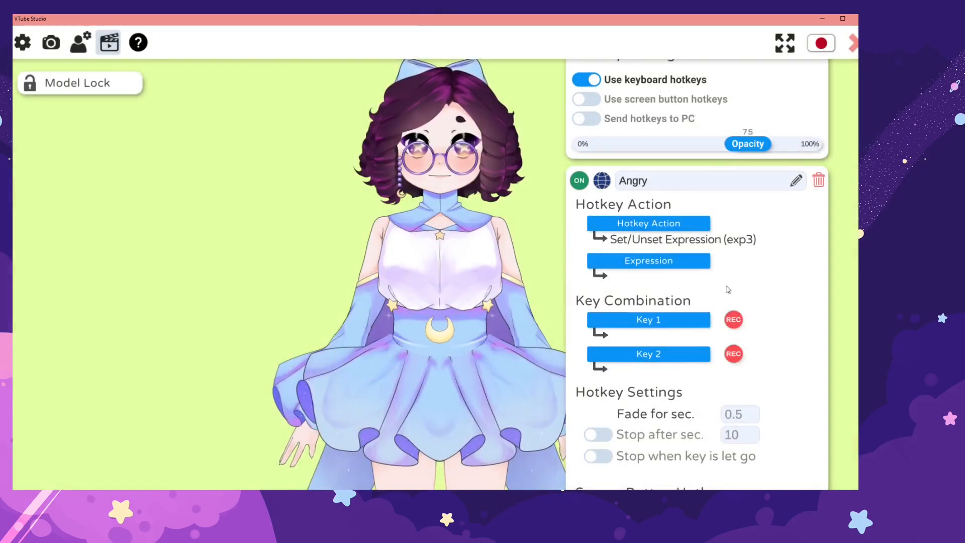
Look through the available expressions and assign the Angry expression to the Angry hotkey.
scroll(729, 284, "down", 1)
left_click(656, 235)
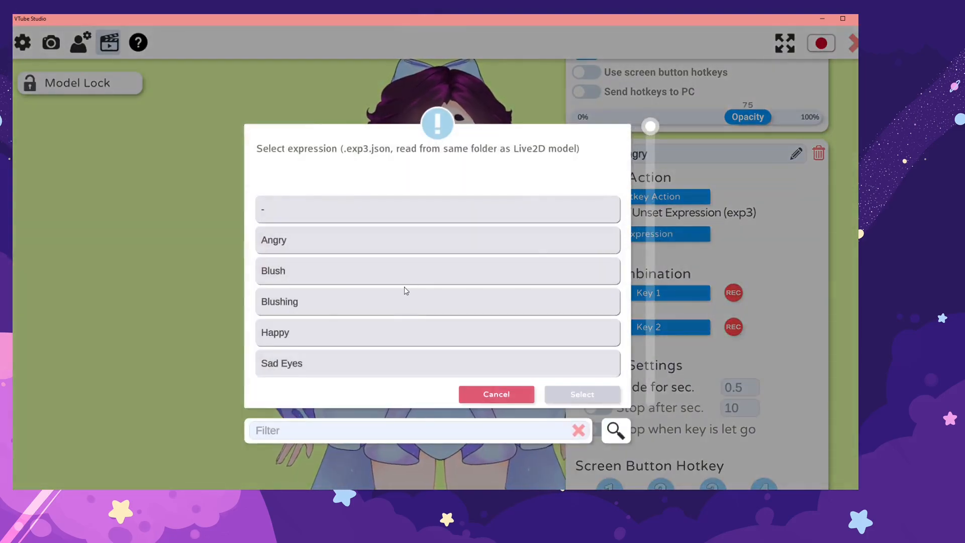
scroll(301, 294, "down", 3)
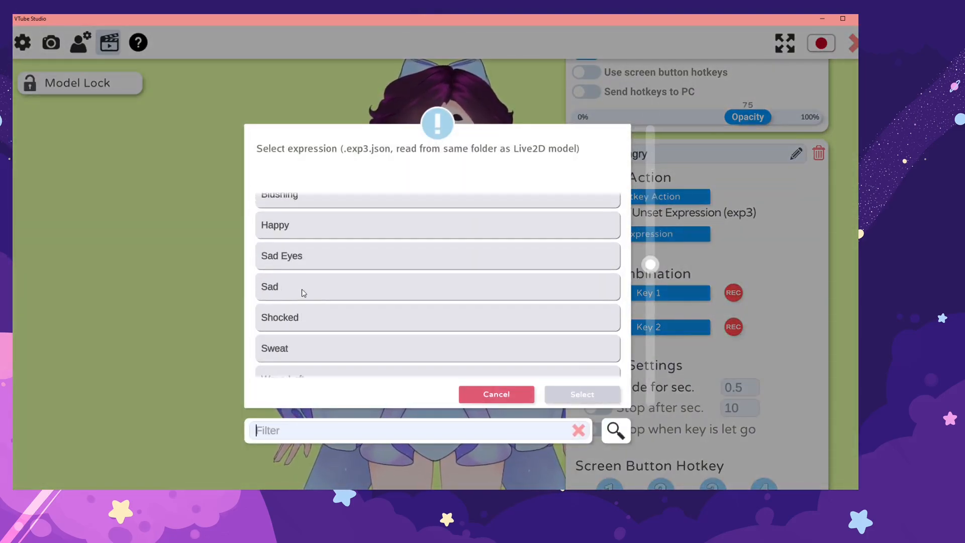
scroll(335, 239, "up", 4)
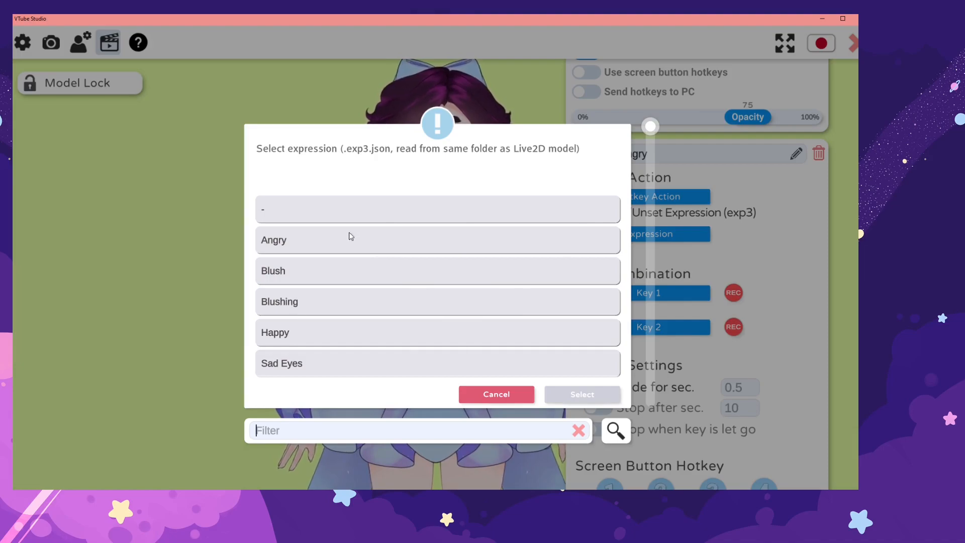
scroll(341, 254, "down", 1)
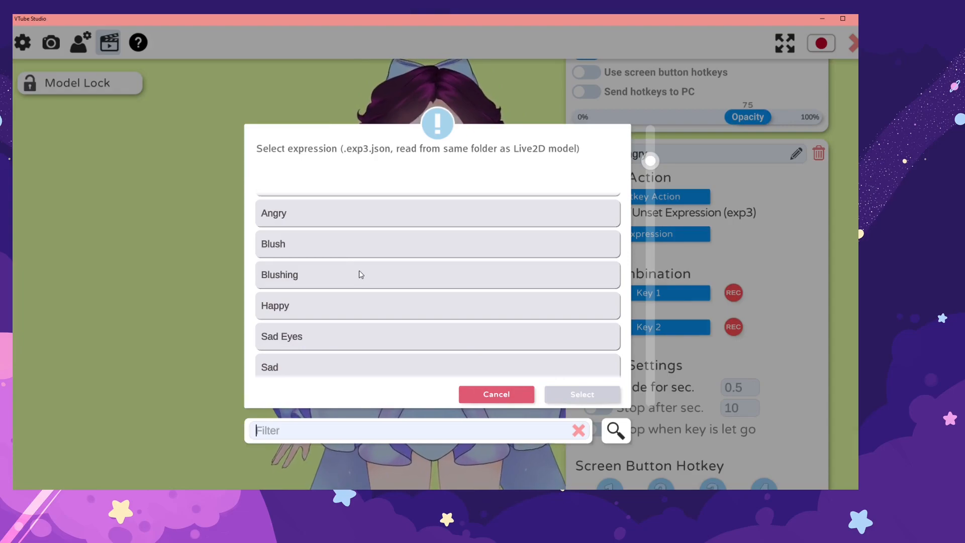
scroll(361, 274, "down", 5)
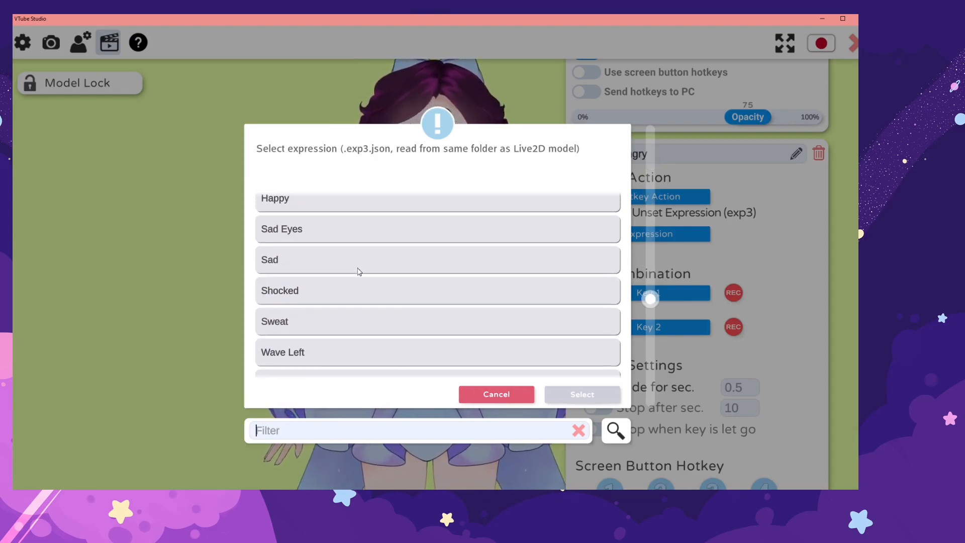
scroll(360, 271, "up", 5)
scroll(312, 339, "down", 2)
scroll(309, 337, "up", 3)
left_click(297, 247)
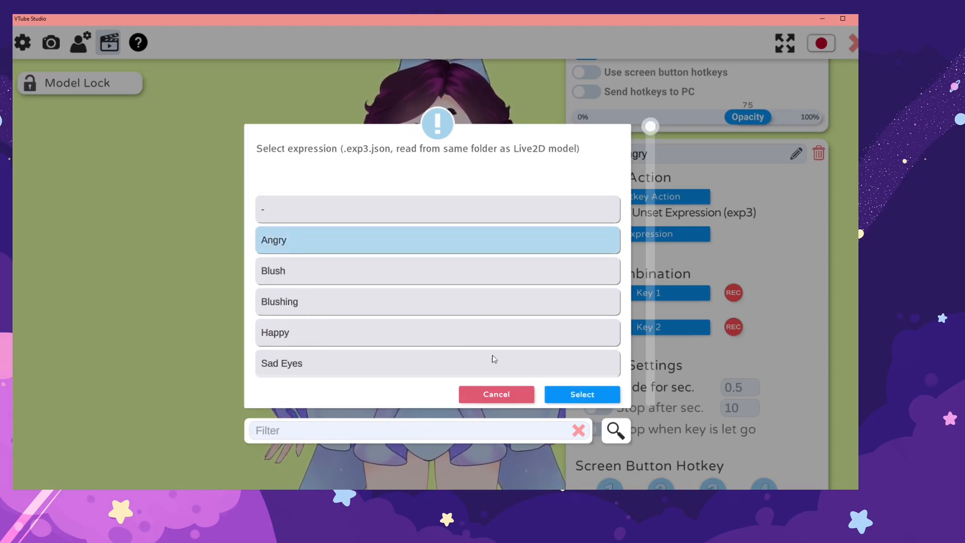
left_click(575, 394)
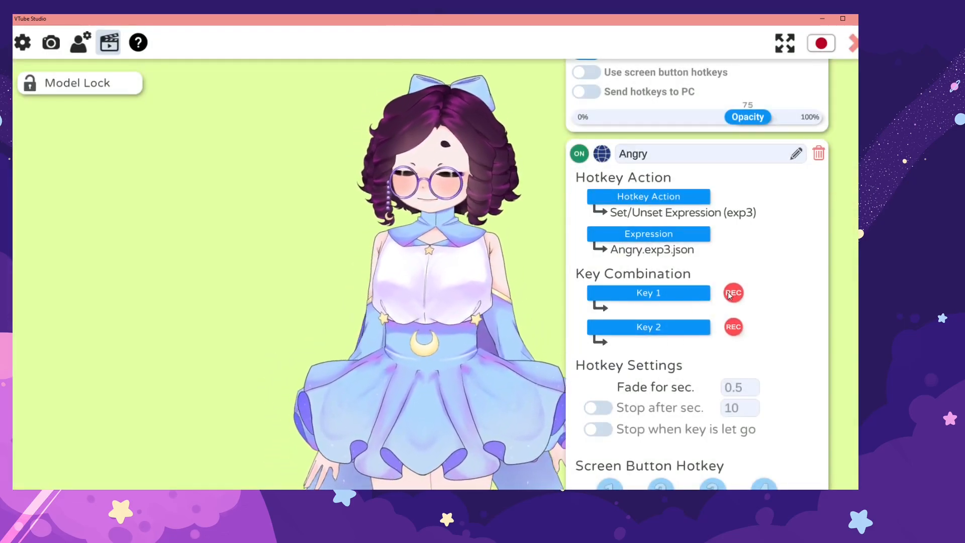
Record F1 as the first key of the Angry hotkey and trigger the expression on the model.
left_click(731, 293)
key("F1")
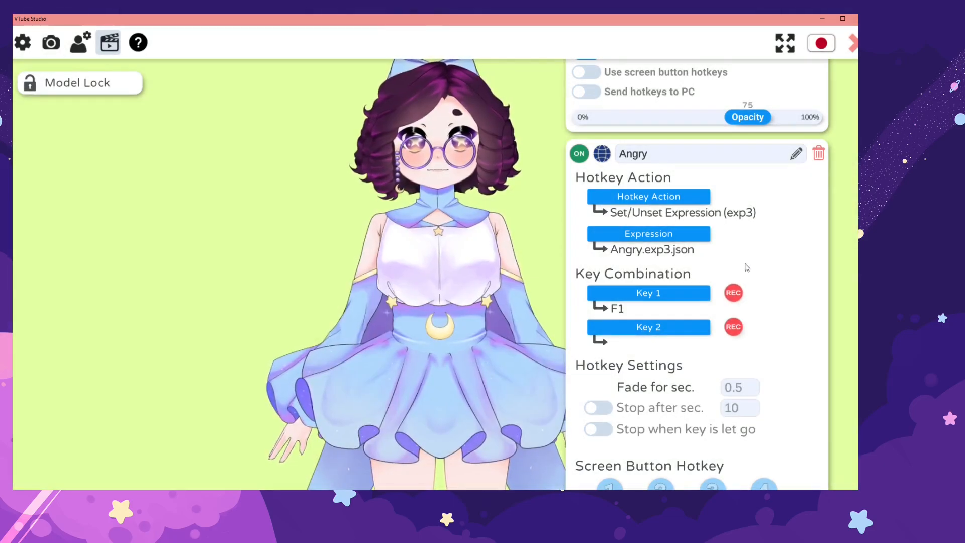
key("F1")
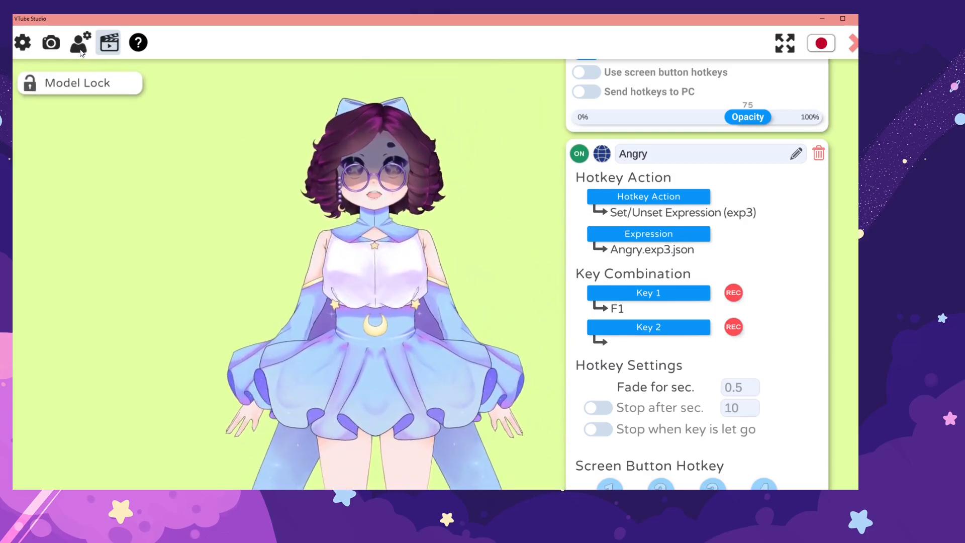
Examine the Brow Form Right and Brow Form Left parameters in the model settings.
left_click(80, 49)
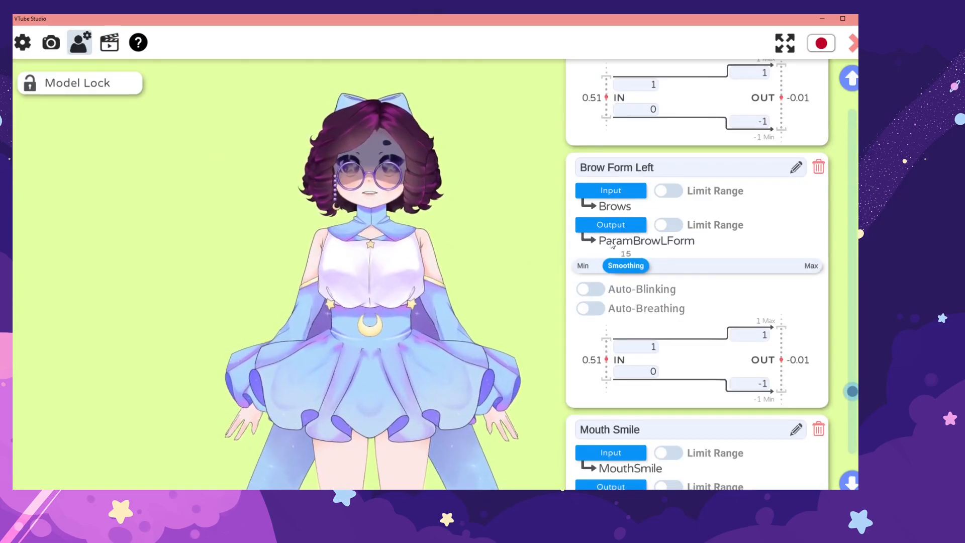
scroll(702, 278, "down", 2)
scroll(702, 278, "up", 2)
scroll(702, 278, "up", 10)
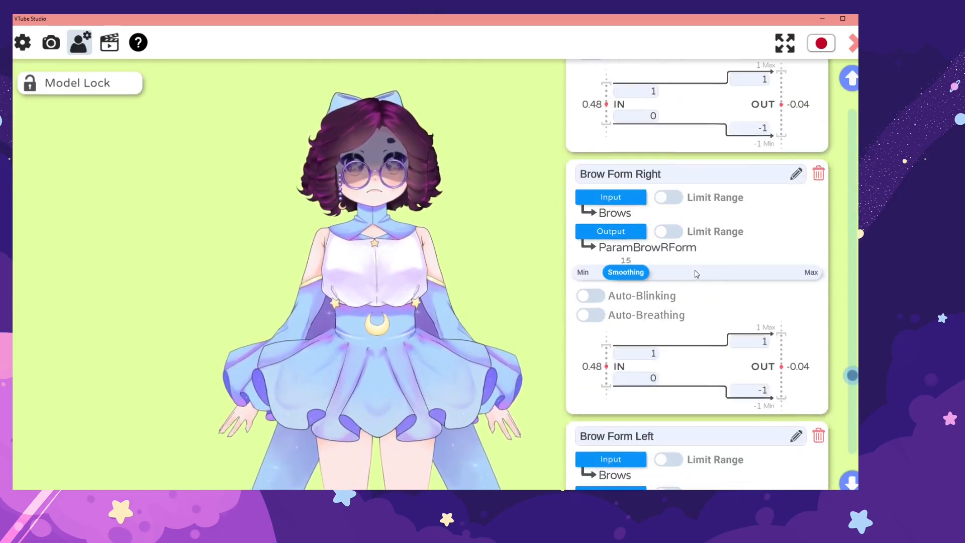
scroll(784, 165, "down", 2)
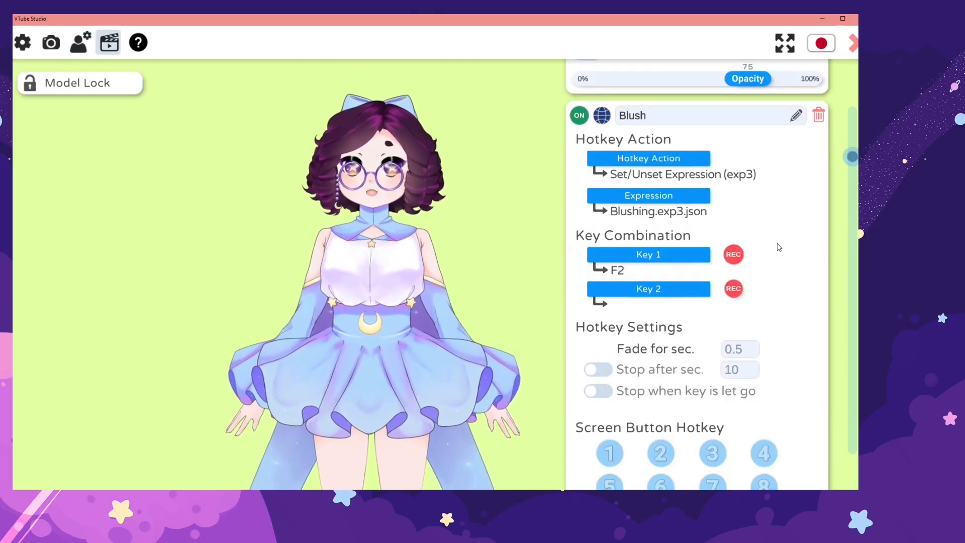
Add a new blank hotkey after the existing ones in the hotkey settings.
scroll(774, 236, "down", 10)
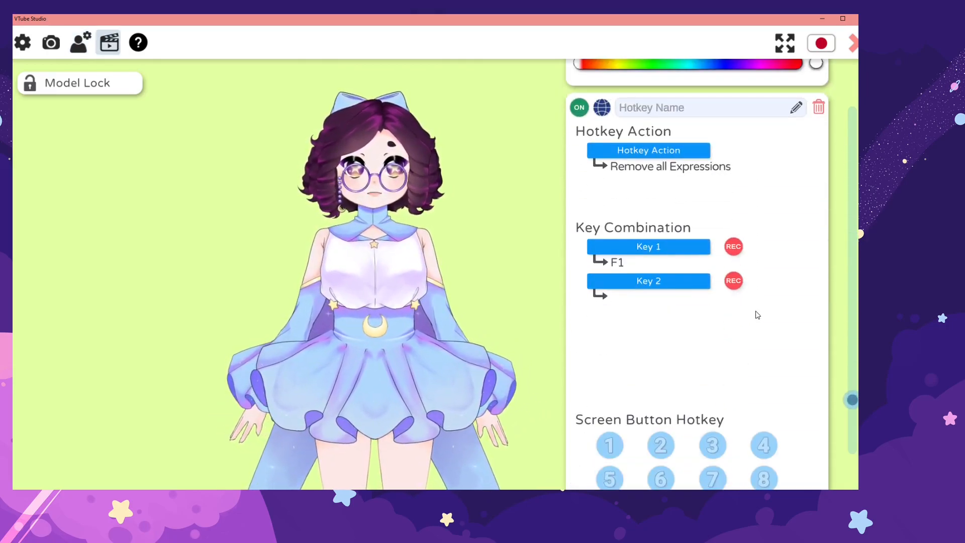
scroll(714, 377, "down", 10)
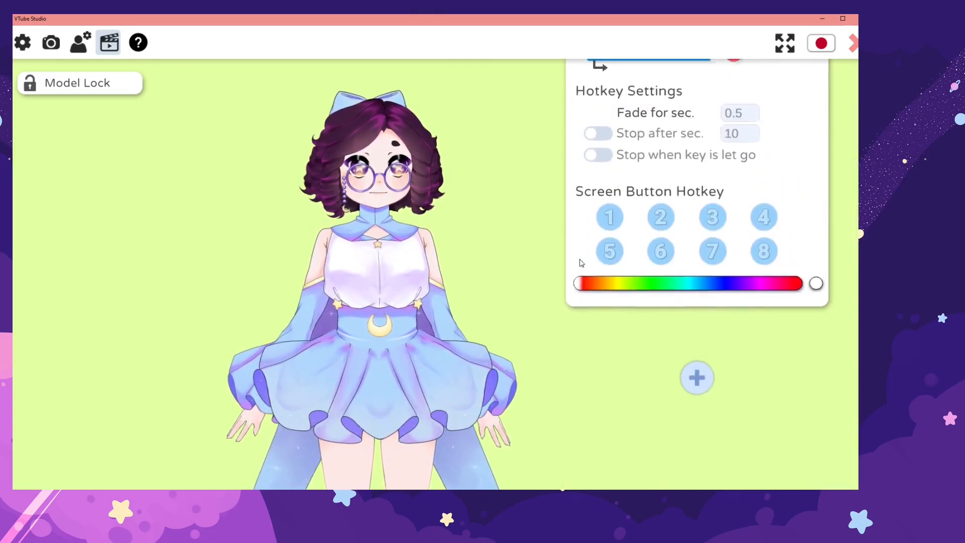
left_click(689, 460)
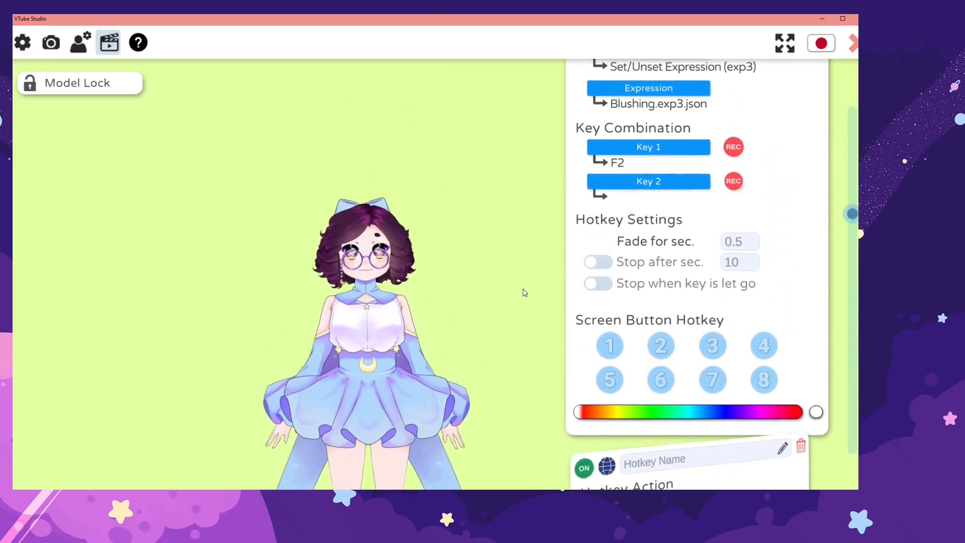
scroll(688, 275, "down", 3)
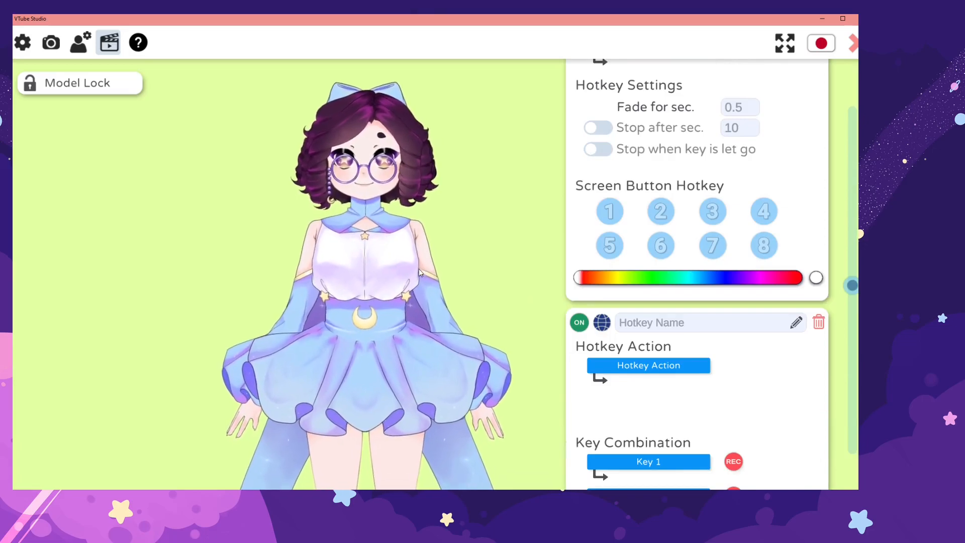
scroll(710, 361, "down", 2)
scroll(710, 361, "down", 1)
scroll(427, 272, "down", 10)
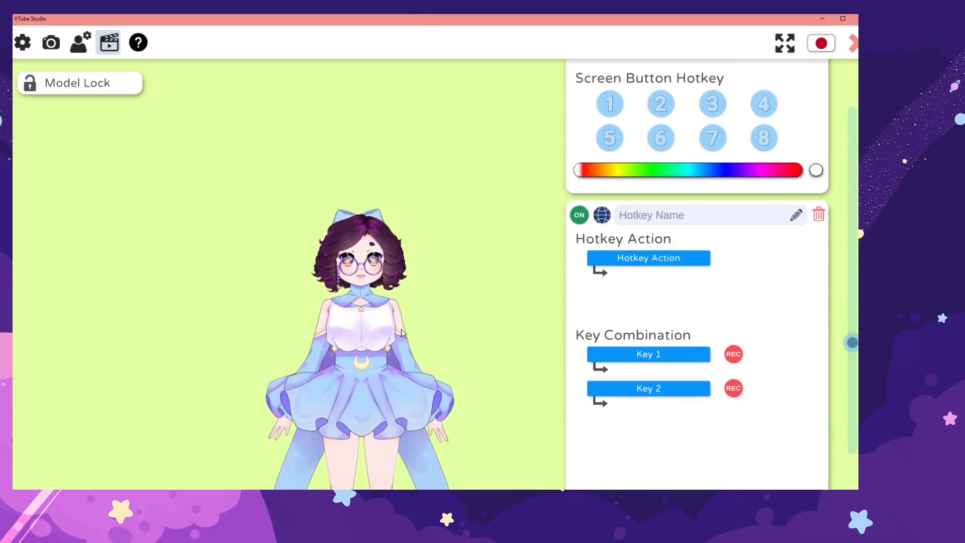
scroll(402, 325, "up", 10)
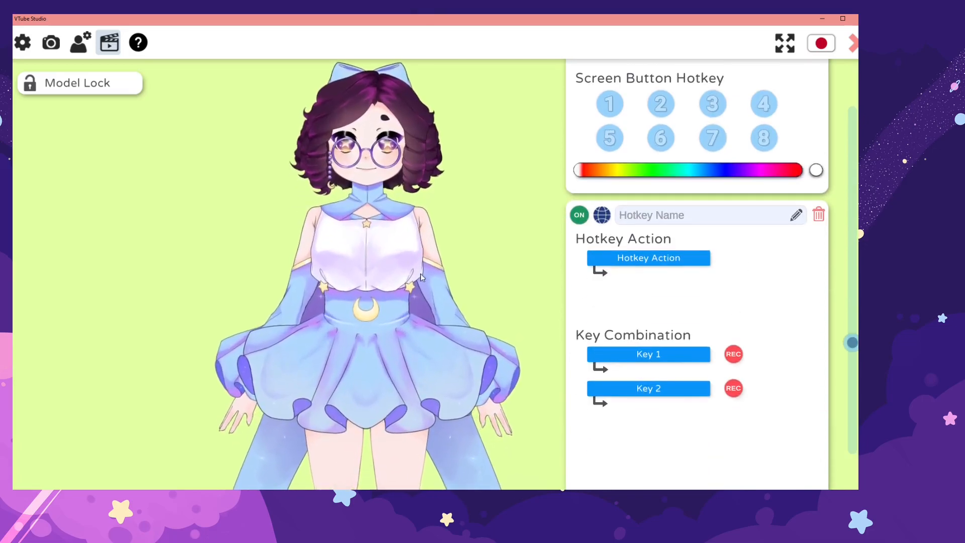
Set the new unnamed hotkey's action to Play Animation (motion3).
left_click(674, 259)
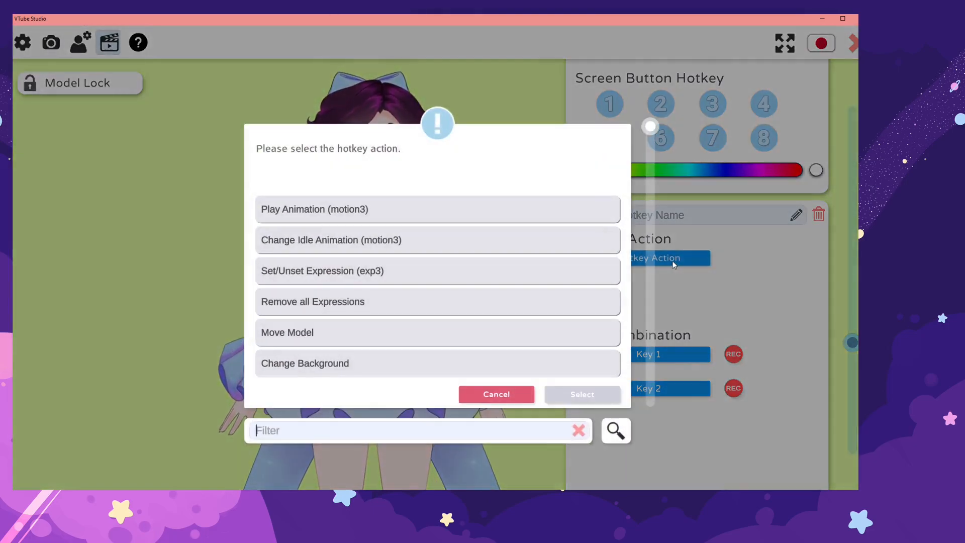
left_click(318, 211)
left_click(582, 394)
Assign the Wave Both animation to the new hotkey and name it Wave Both.
left_click(677, 293)
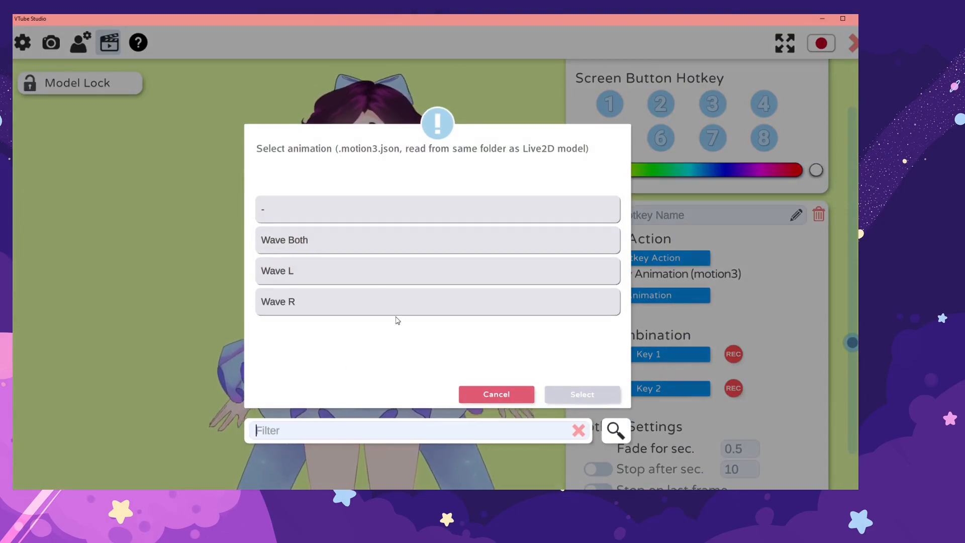
left_click(304, 242)
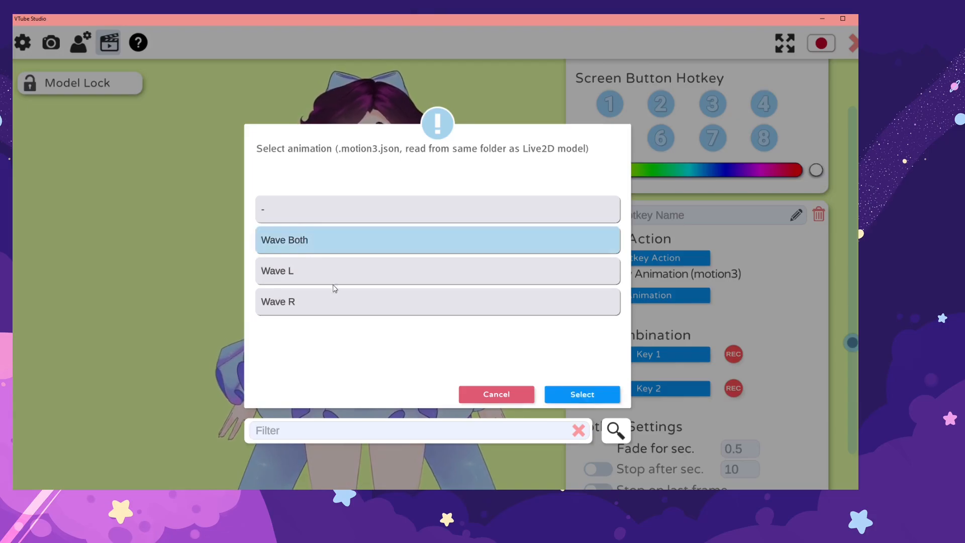
left_click(596, 398)
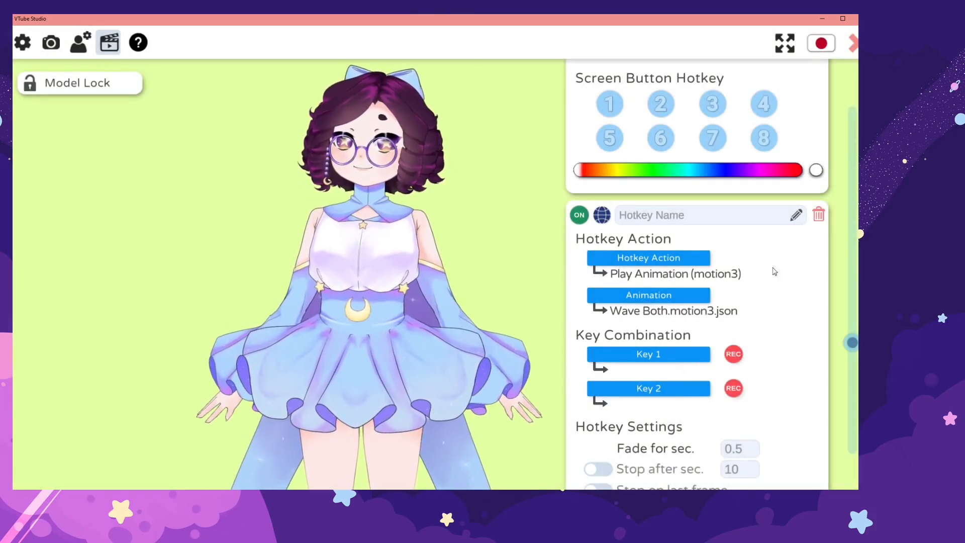
left_click(773, 218)
type("Wave Both")
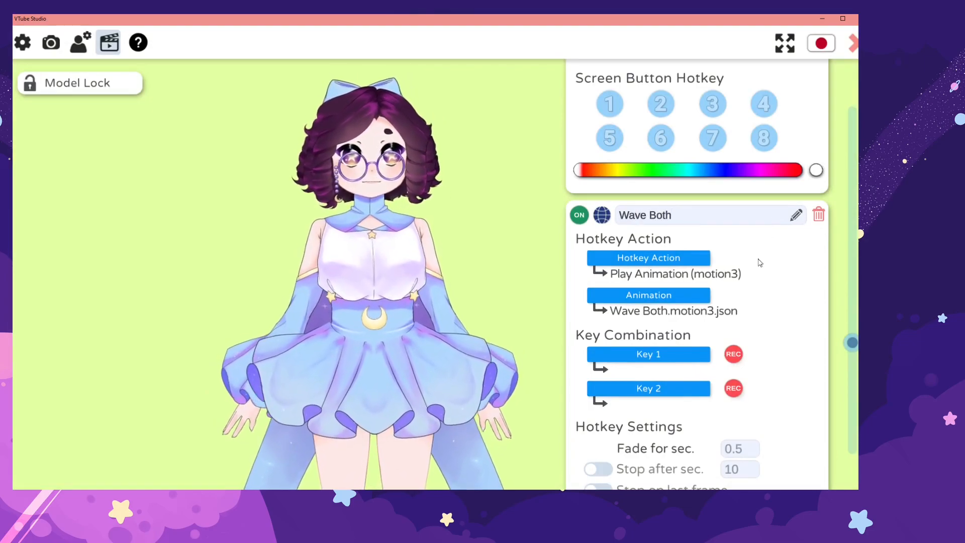
Assign screen button 1 to the Wave Both hotkey and colour the button blue.
scroll(757, 266, "down", 2)
scroll(753, 285, "down", 1)
scroll(719, 241, "down", 2)
scroll(775, 280, "down", 3)
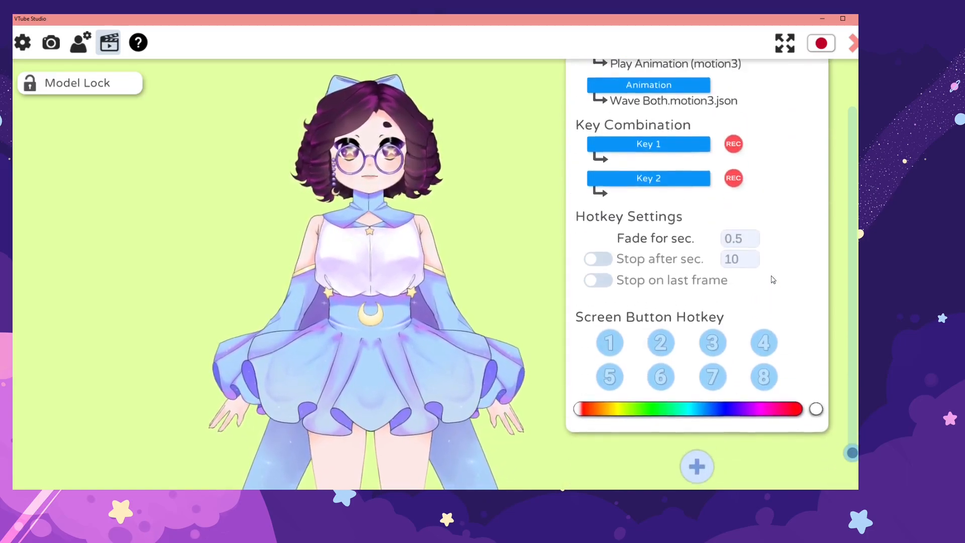
left_click(610, 347)
left_click(655, 414)
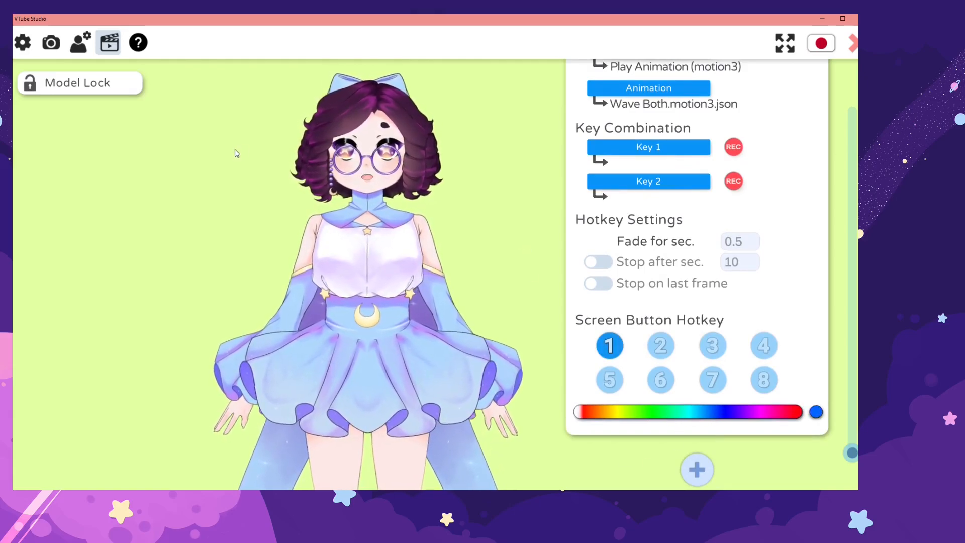
Close the settings and test the Wave Both animation several times with its on-screen hotkey button.
left_click(853, 44)
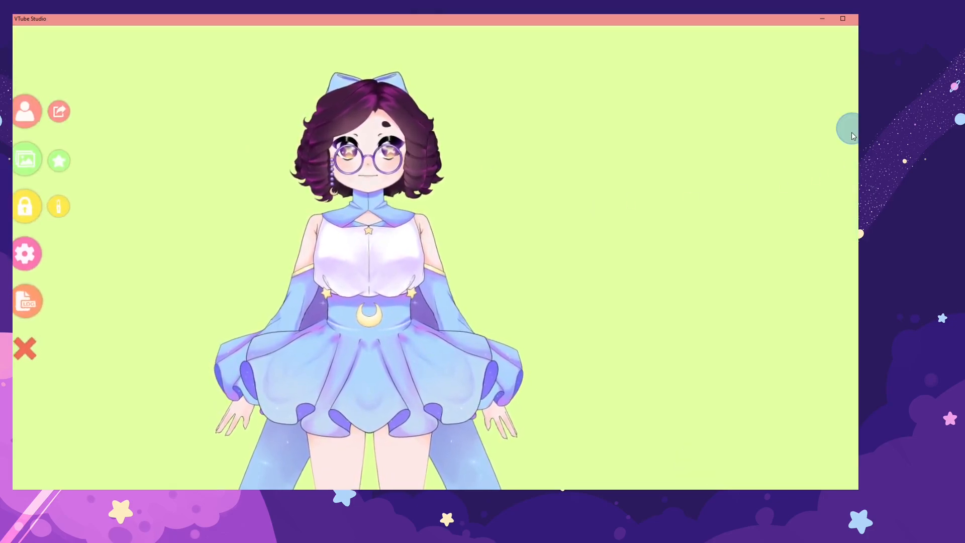
left_click(852, 134)
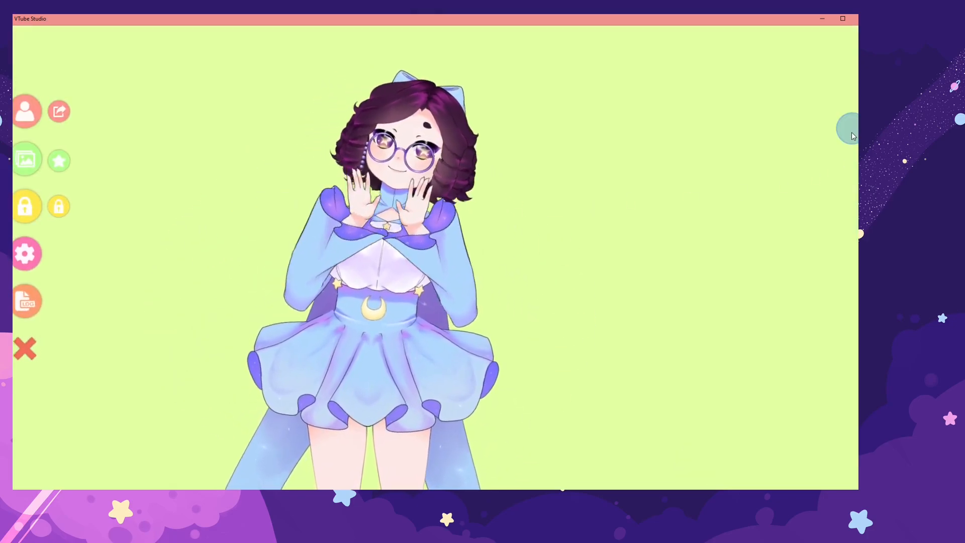
left_click(851, 132)
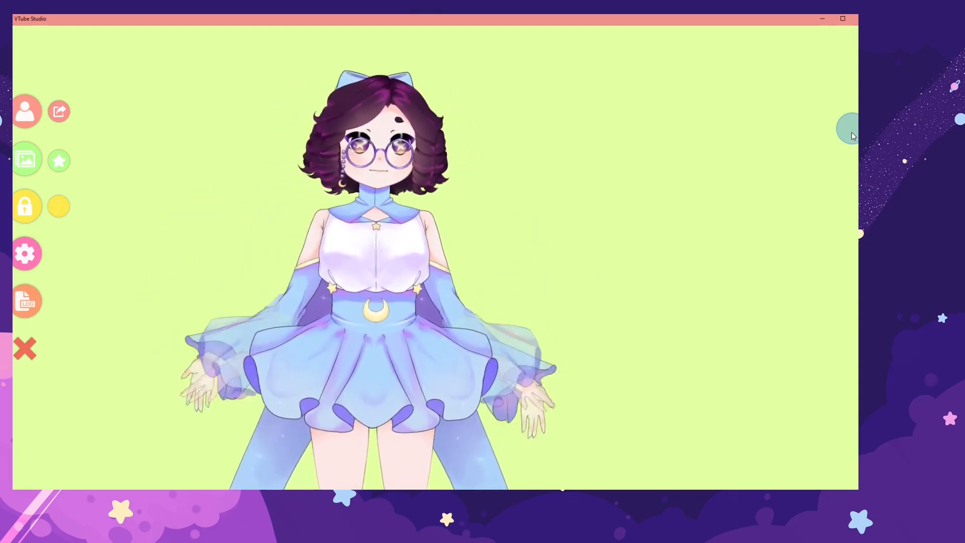
left_click(851, 131)
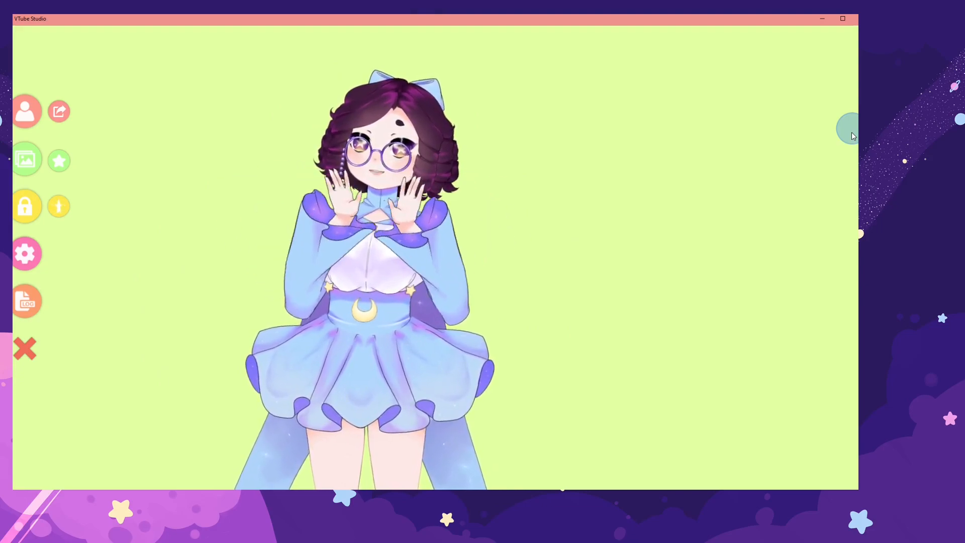
left_click(852, 132)
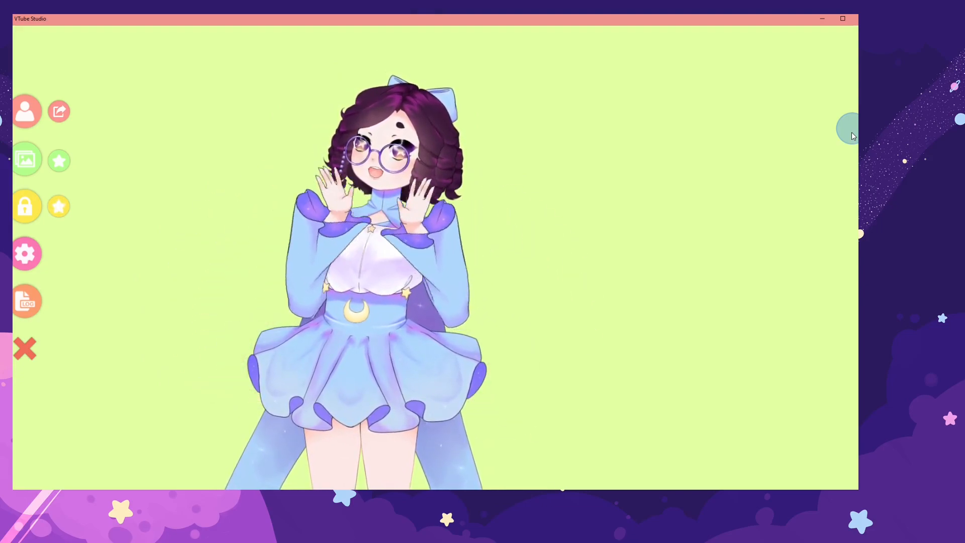